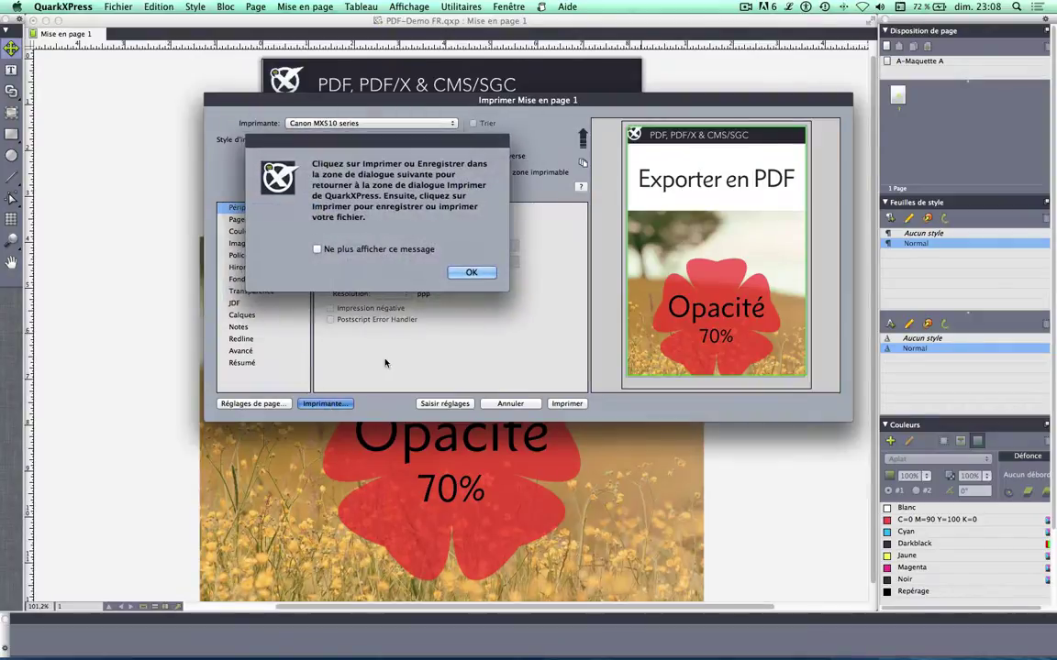
pyautogui.click(470, 272)
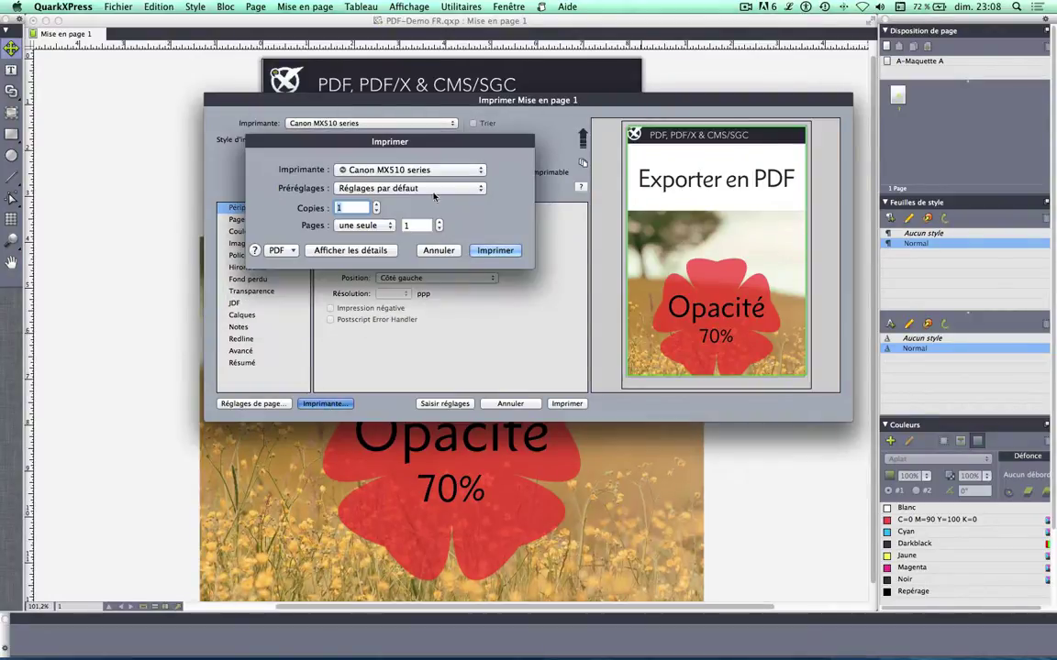
pyautogui.click(276, 250)
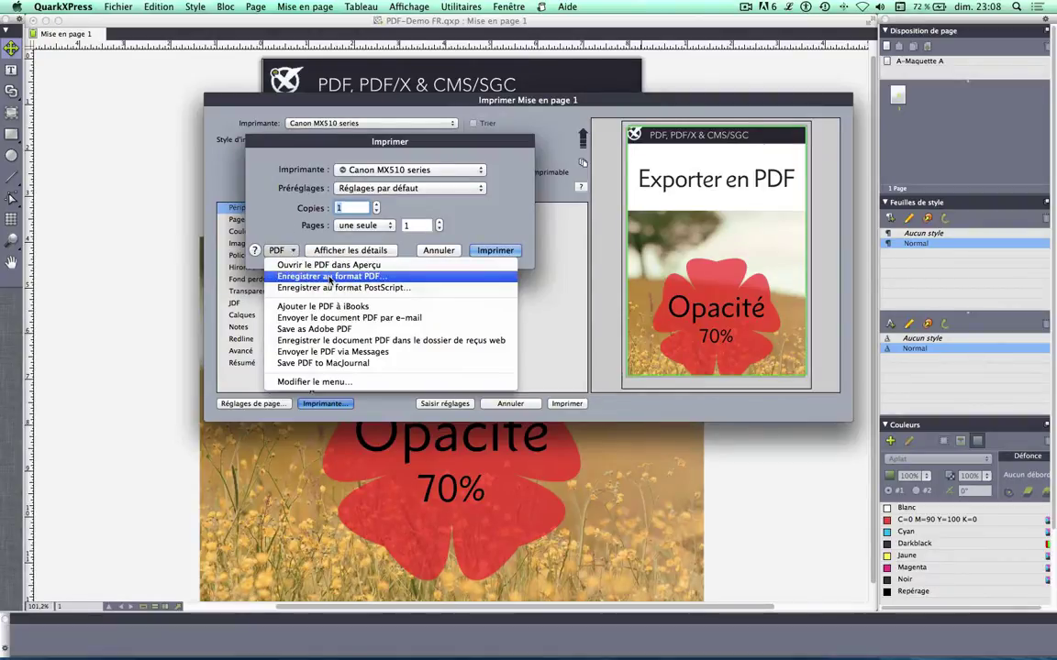
pyautogui.click(330, 277)
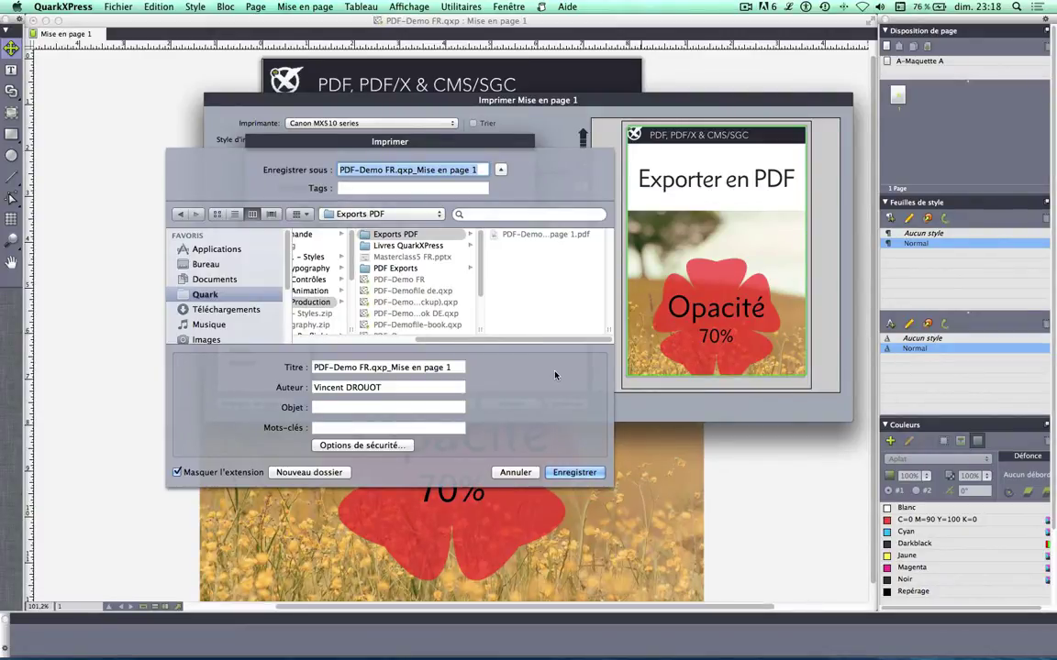
pyautogui.click(550, 476)
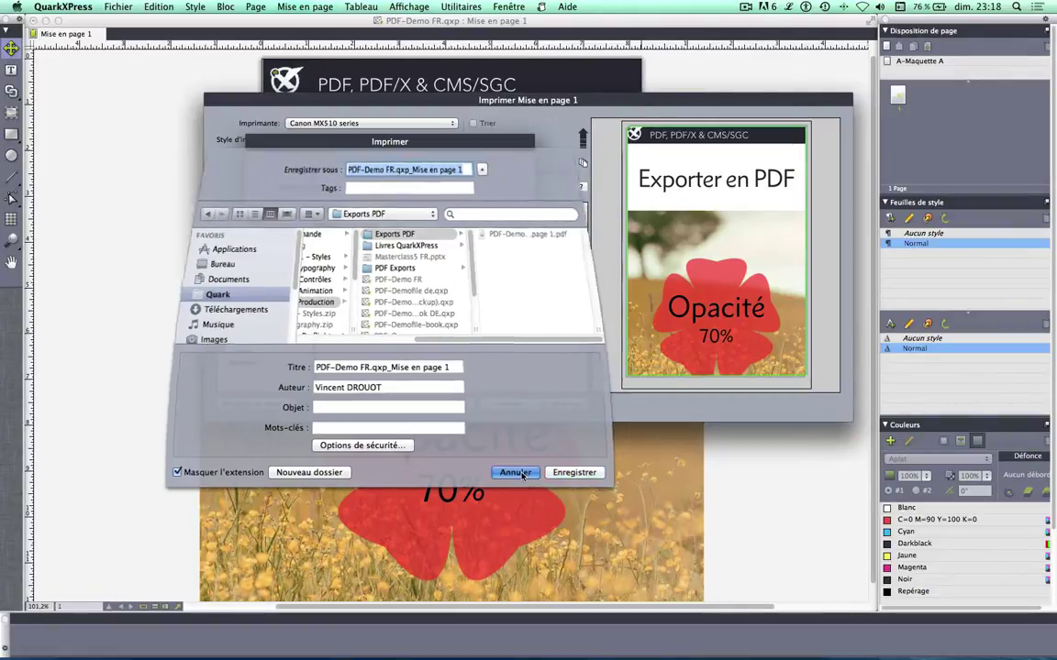
pyautogui.click(447, 225)
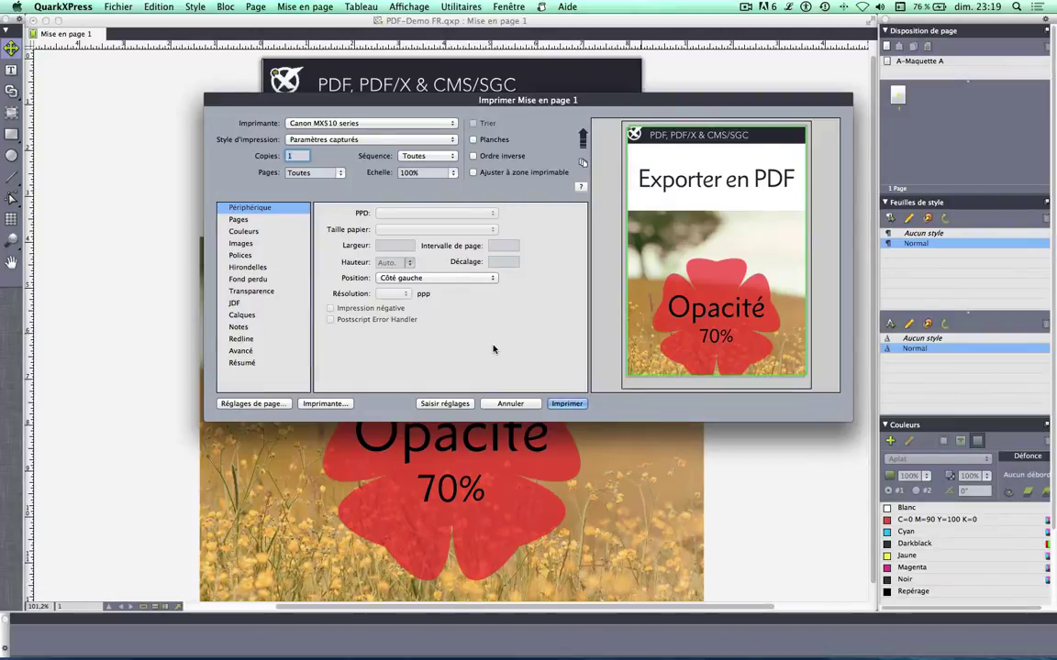
pyautogui.click(511, 403)
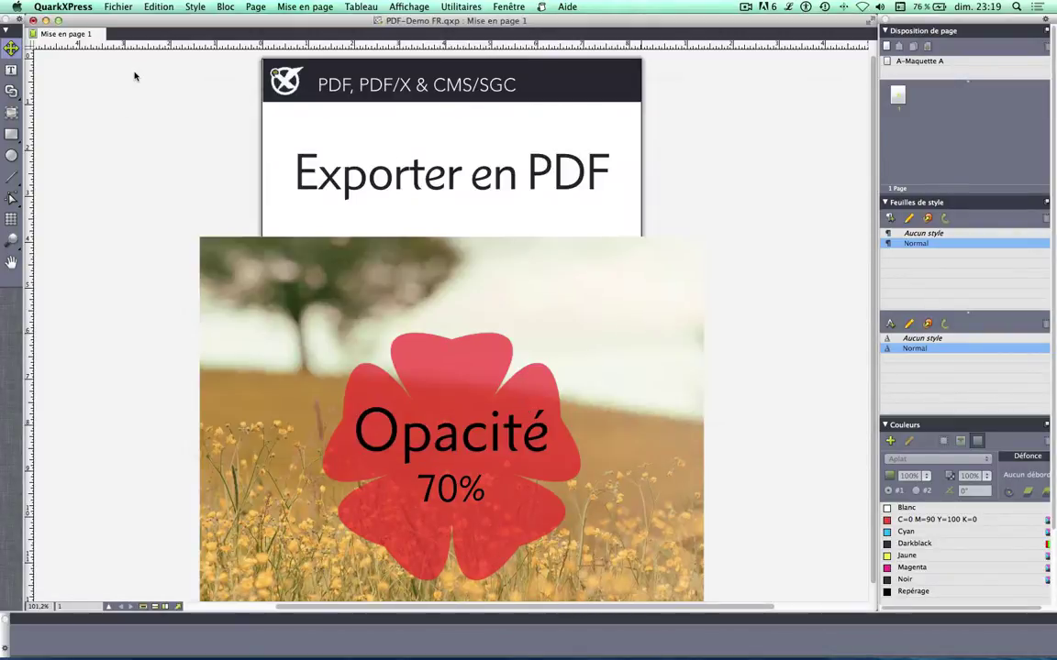
pyautogui.click(120, 7)
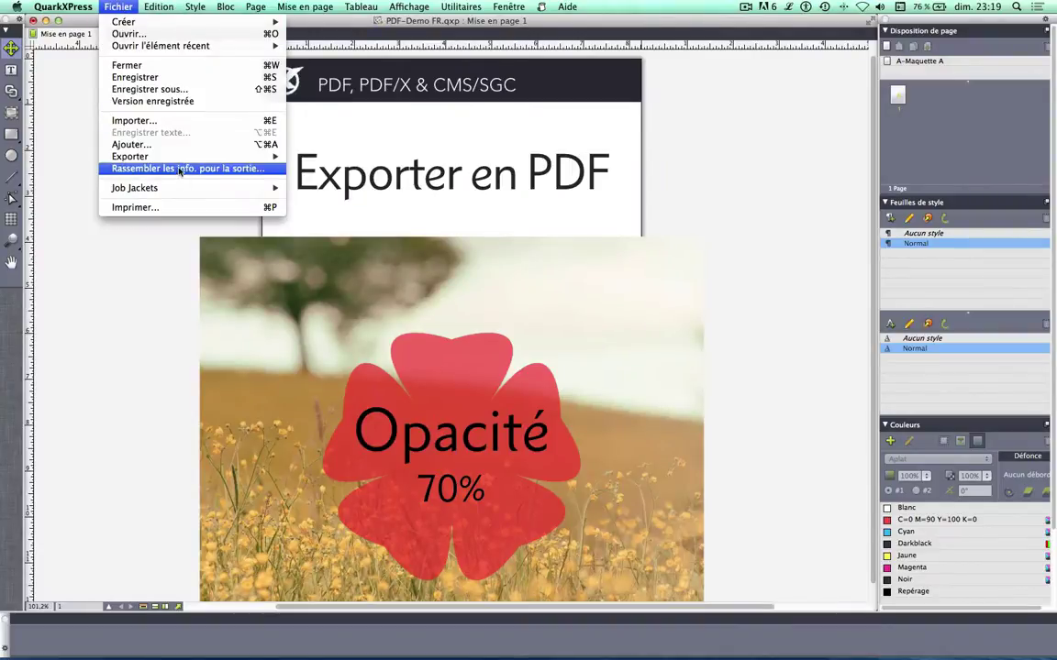
pyautogui.moveTo(157, 156)
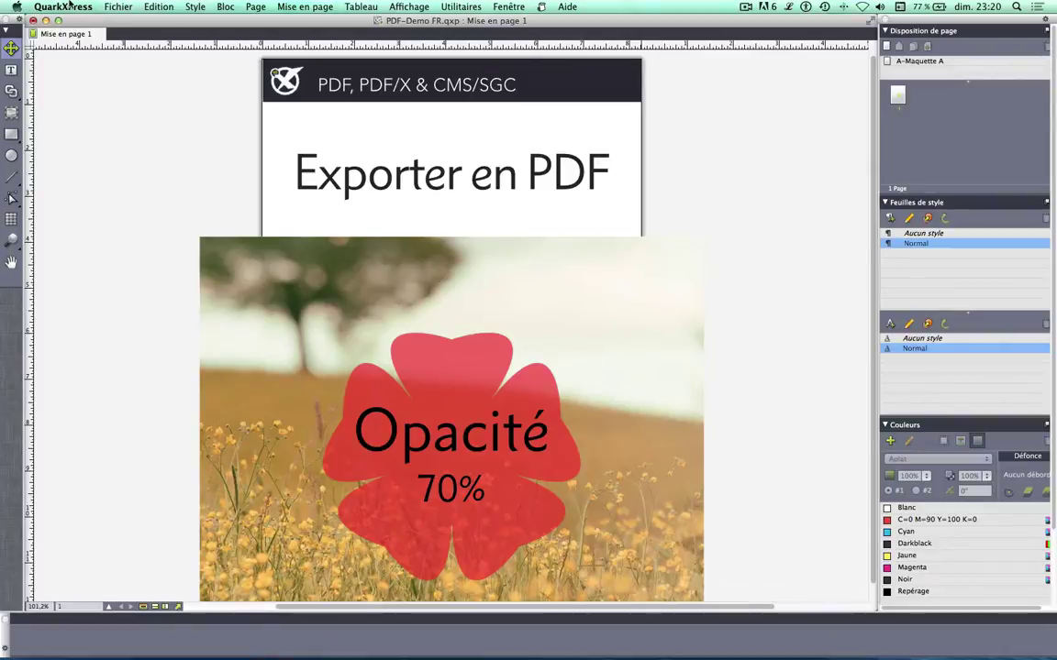
# - Set the PDF production workflow preference to "Créer un fichier PostScript pour distillation ultérieure"
pyautogui.click(70, 5)
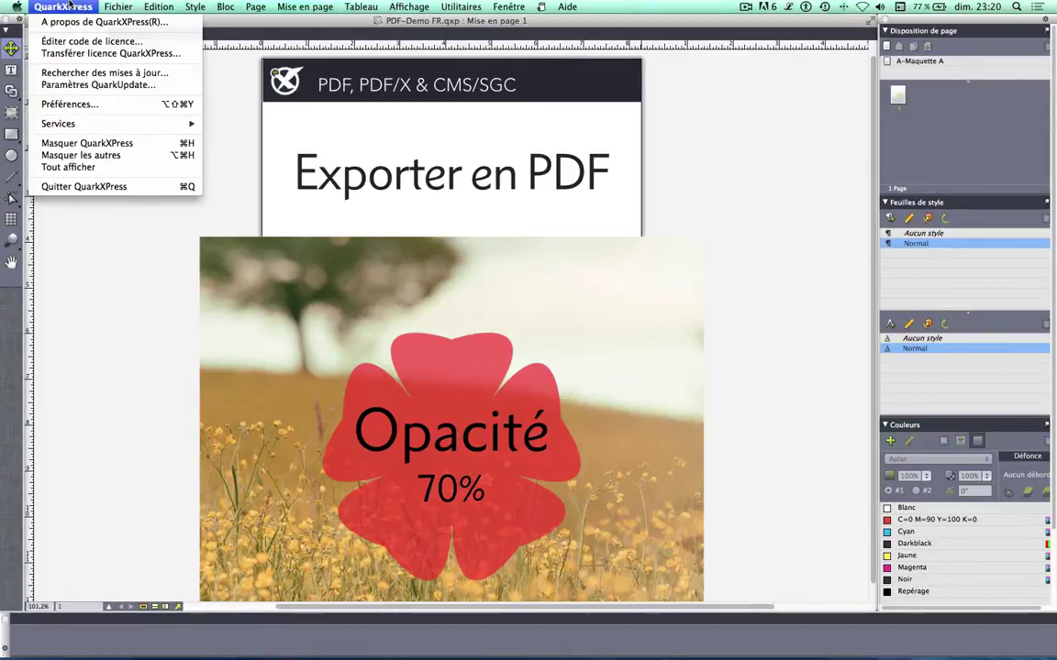
pyautogui.click(105, 106)
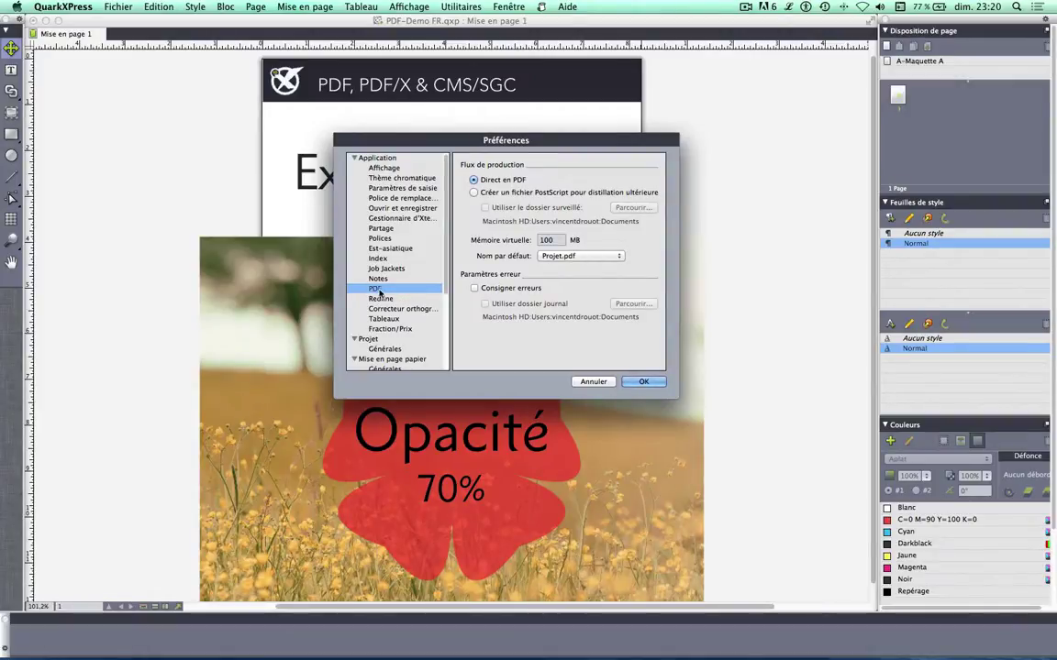
pyautogui.click(489, 193)
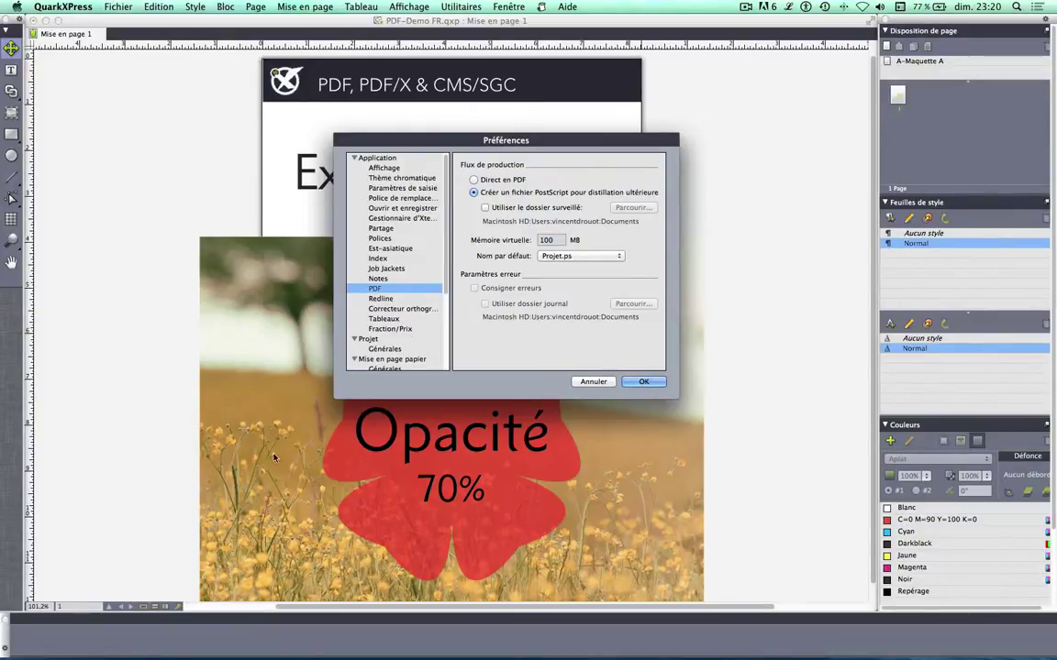
pyautogui.moveTo(88, 650)
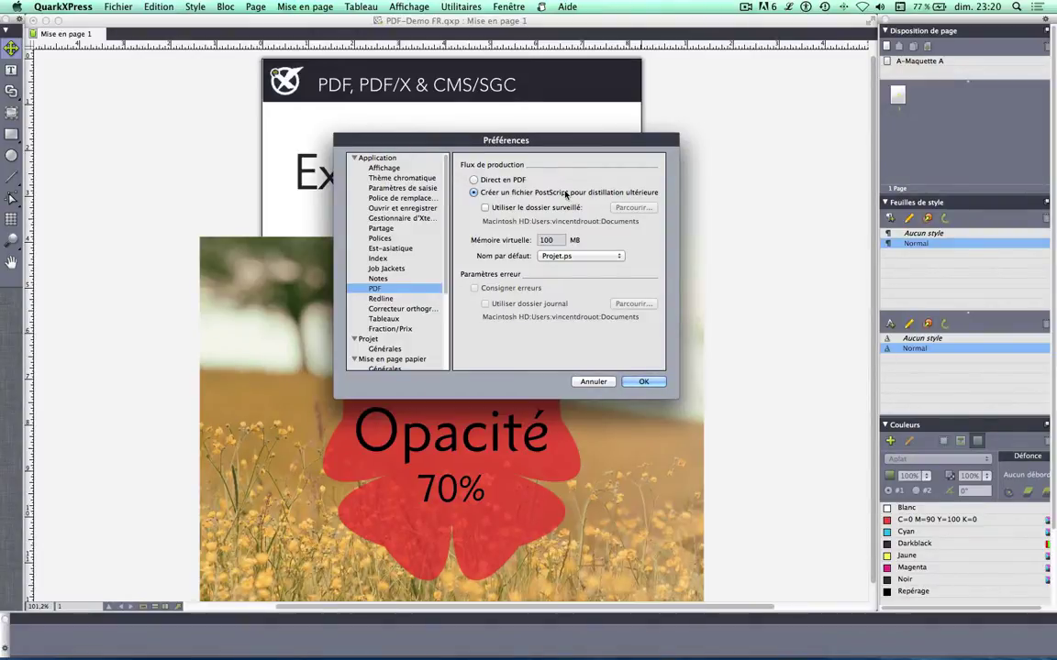
pyautogui.click(642, 382)
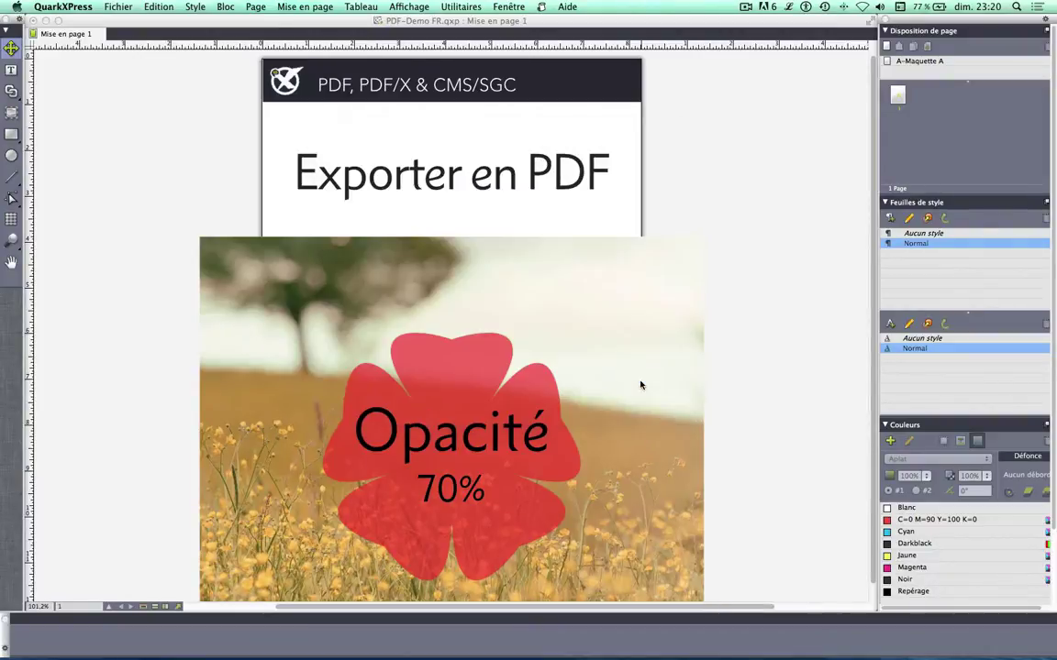
# - Export the layout as the PostScript file PDF-Demo FR.ps into the Exports PDF folder
pyautogui.click(128, 5)
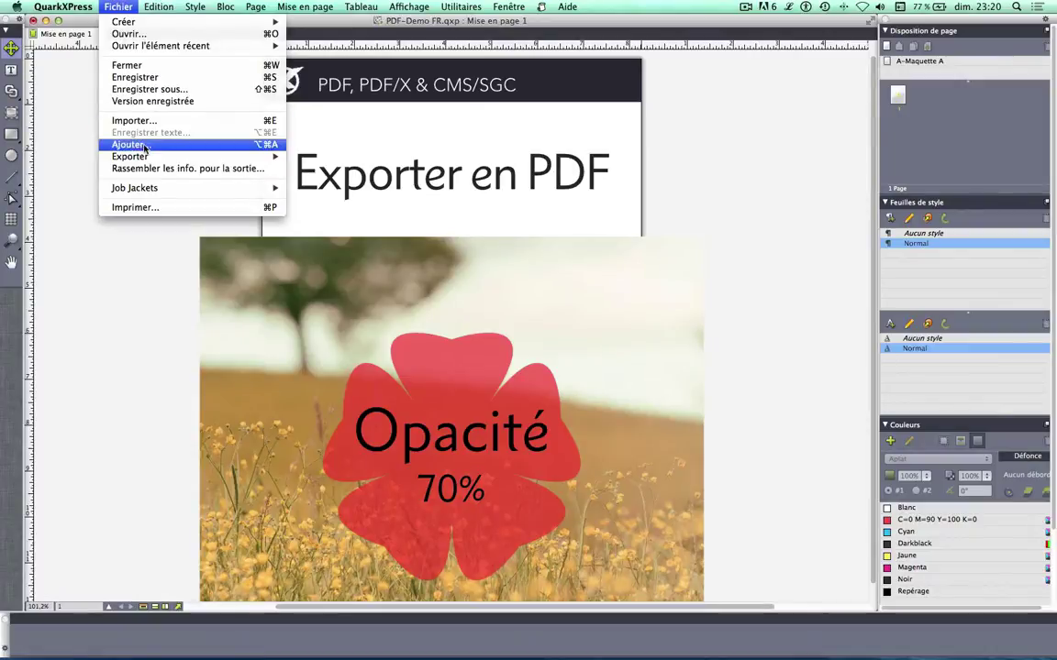
pyautogui.moveTo(142, 159)
pyautogui.click(332, 157)
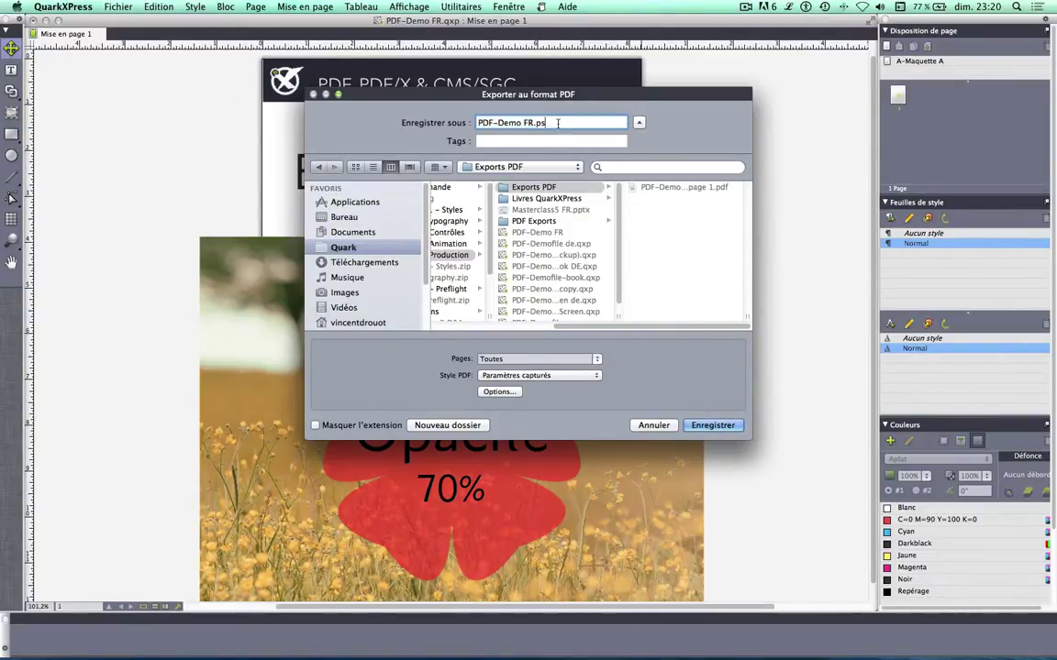
pyautogui.click(523, 122)
pyautogui.click(708, 425)
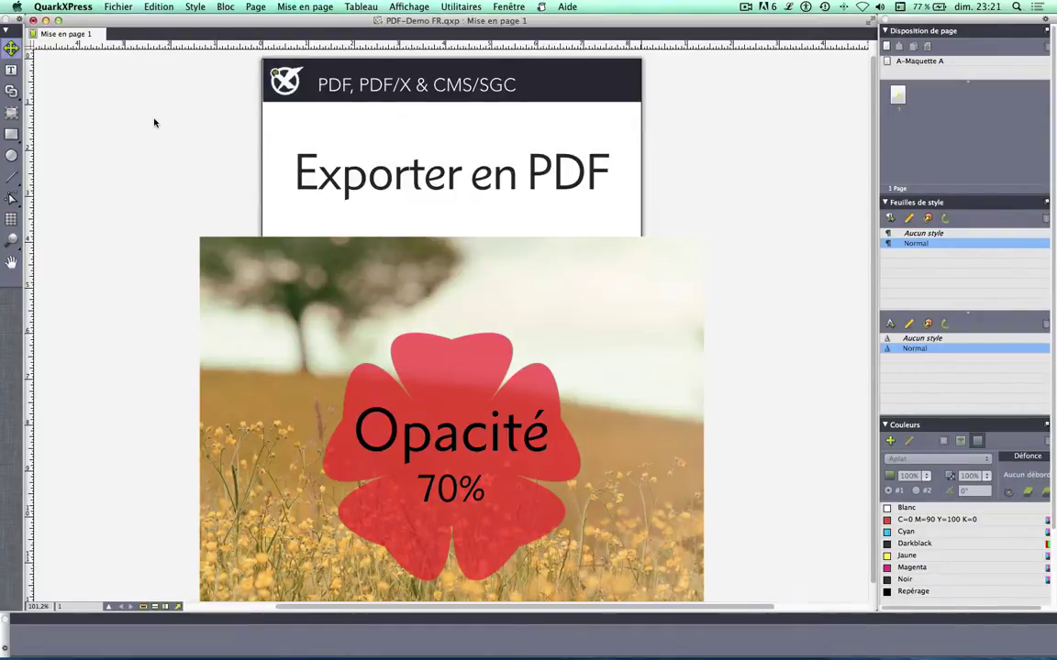
# - Set the PDF production workflow preference back to "Direct en PDF"
pyautogui.click(64, 7)
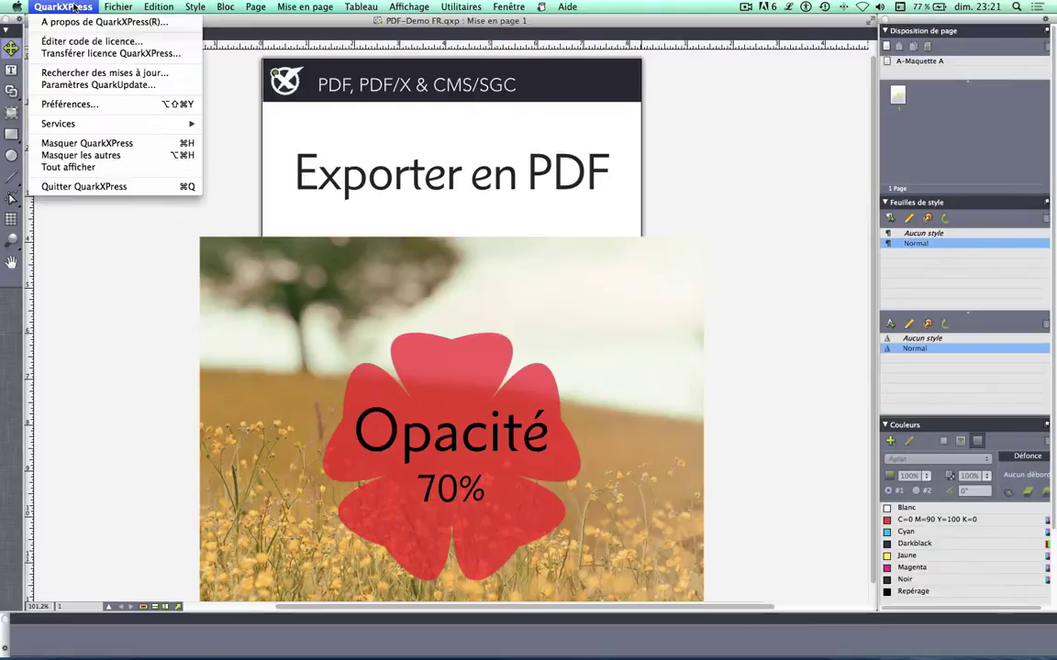
pyautogui.click(90, 104)
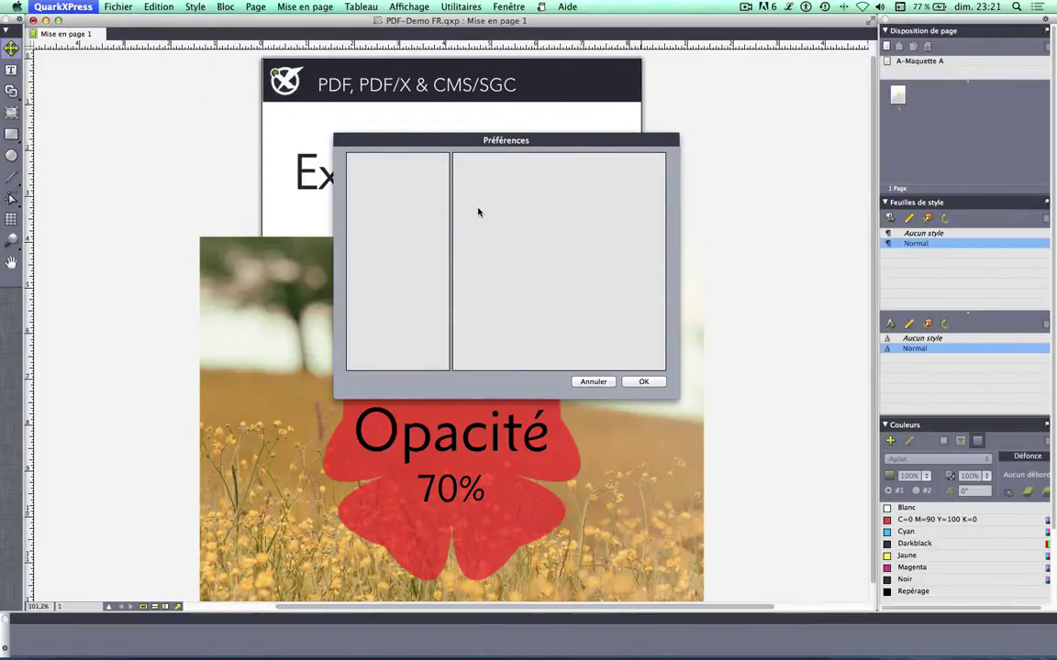
pyautogui.click(645, 381)
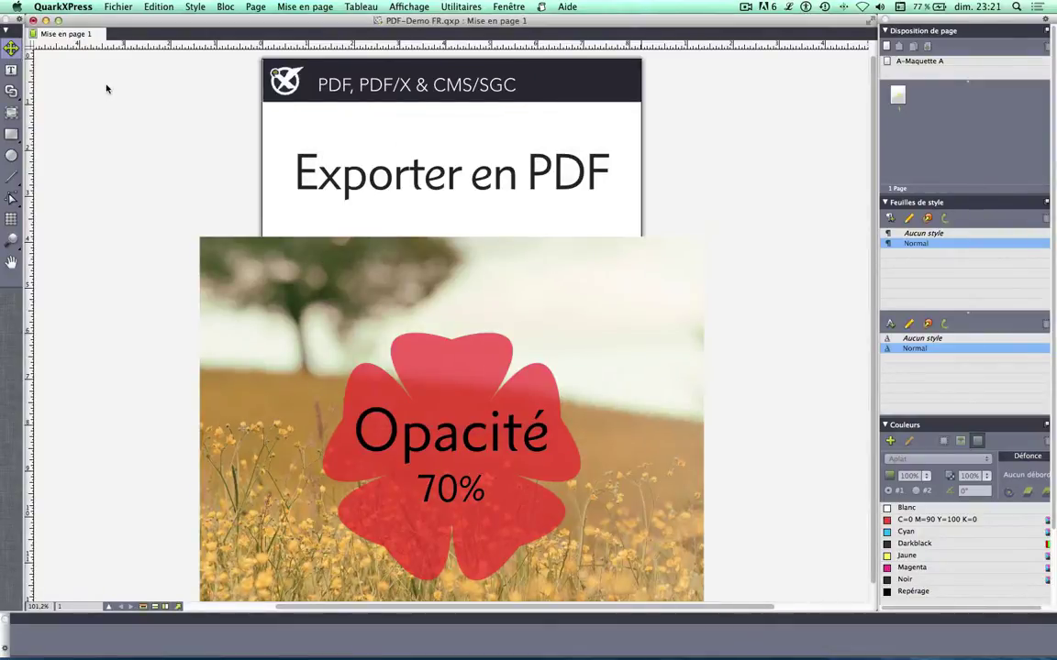
# - Start a PDF export of the layout, open its export options and check the available PDF styles
pyautogui.click(117, 6)
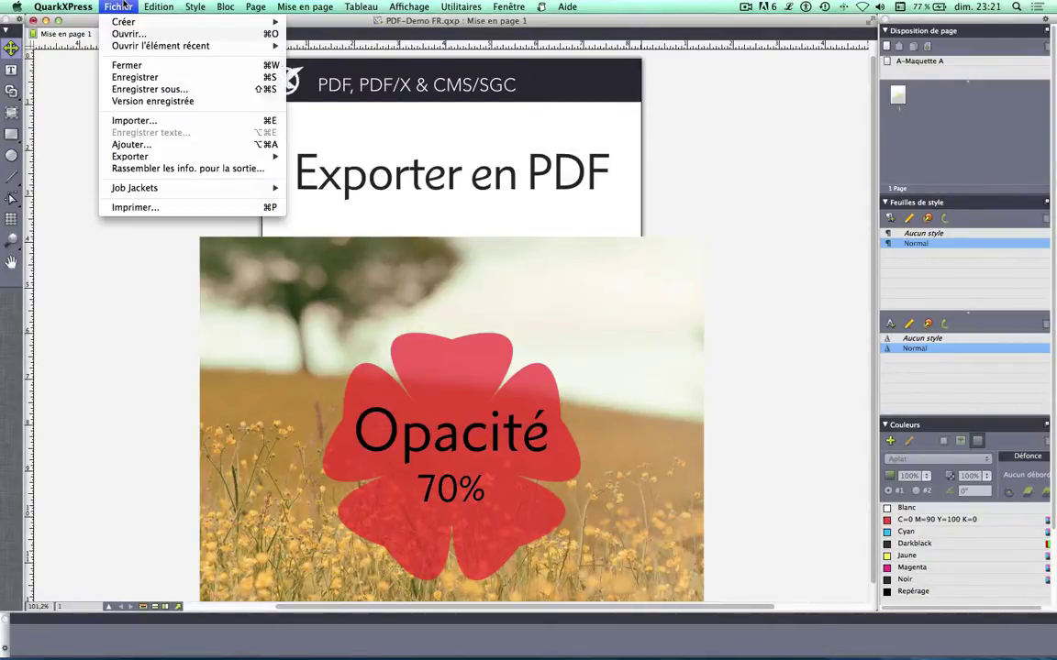
pyautogui.moveTo(152, 159)
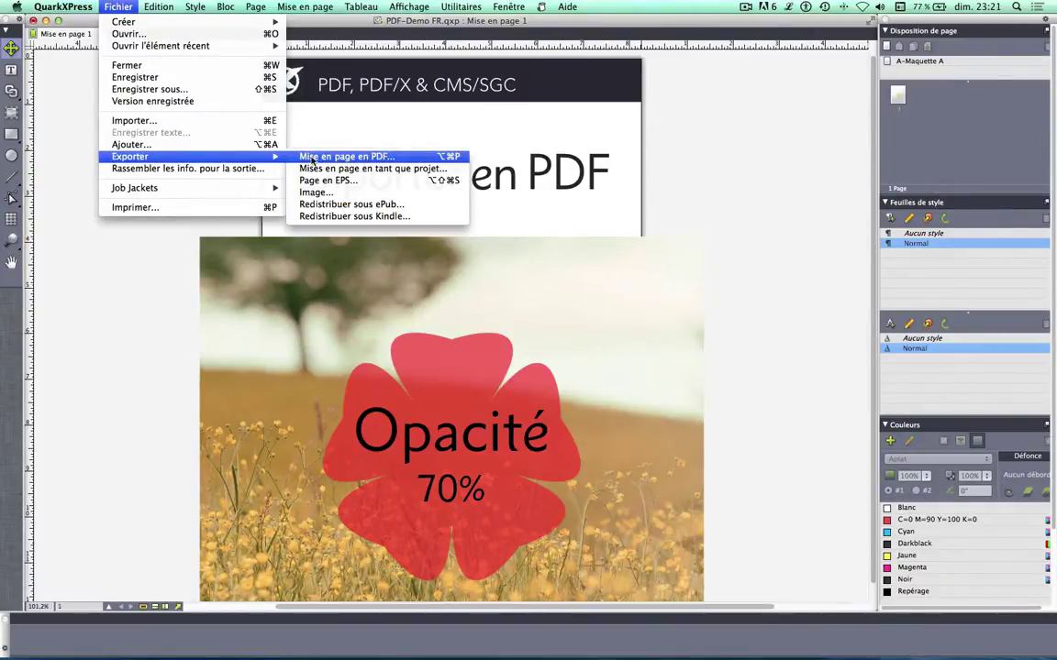
pyautogui.click(412, 160)
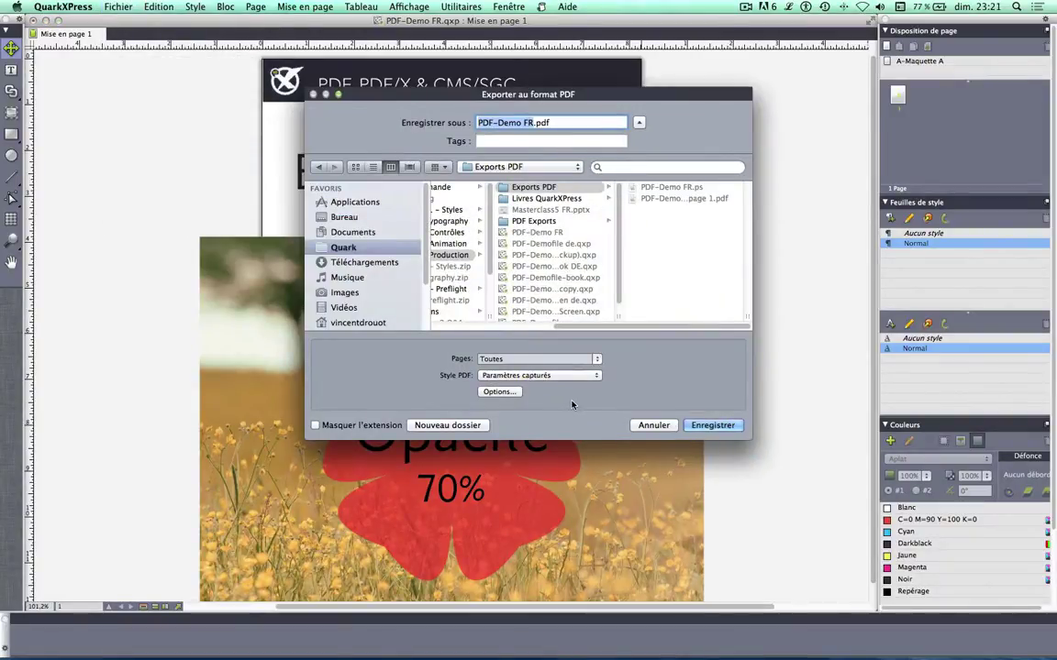
pyautogui.click(500, 391)
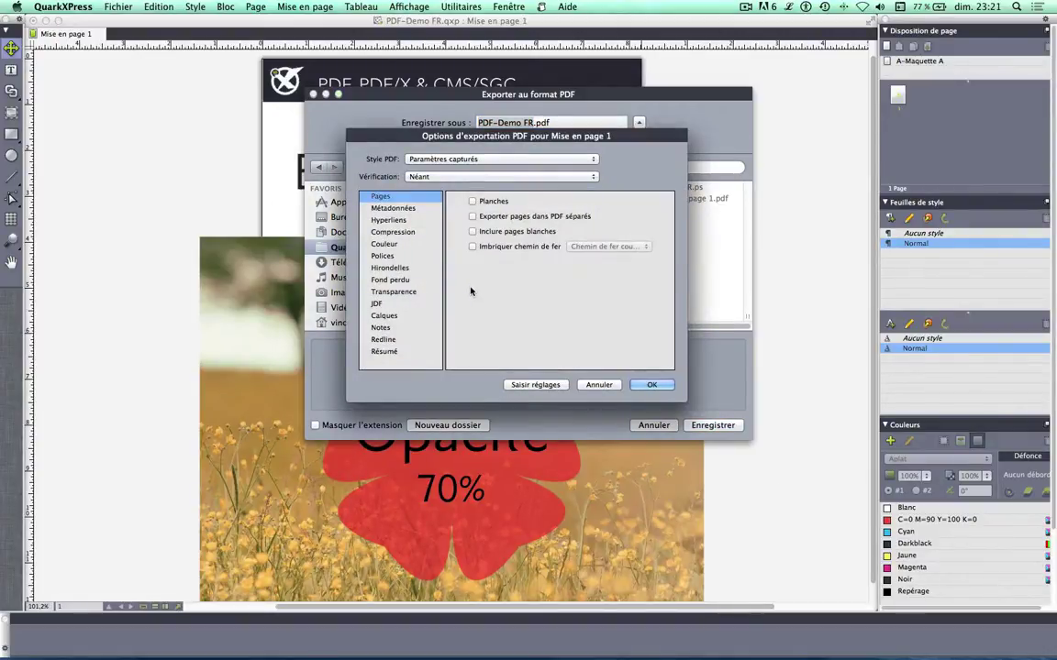
pyautogui.click(499, 160)
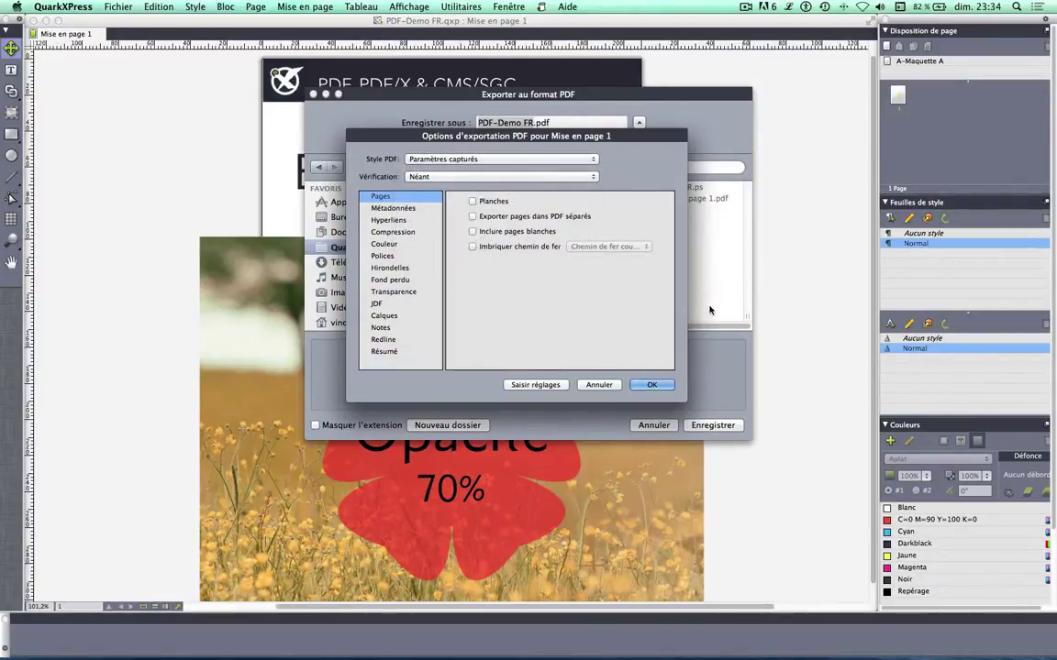
pyautogui.click(574, 160)
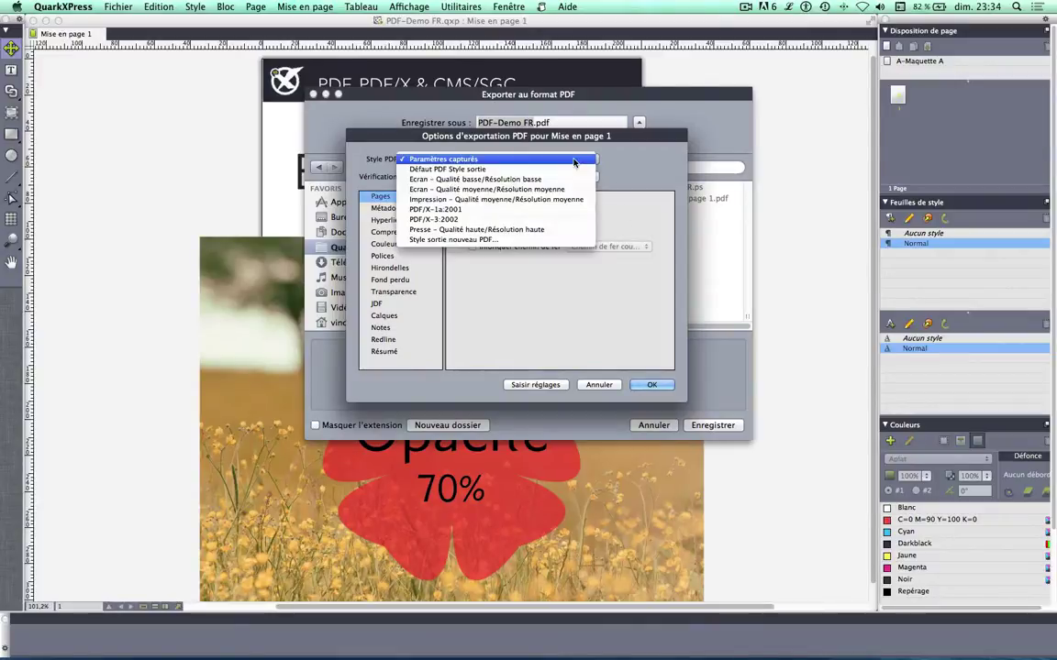
pyautogui.click(650, 162)
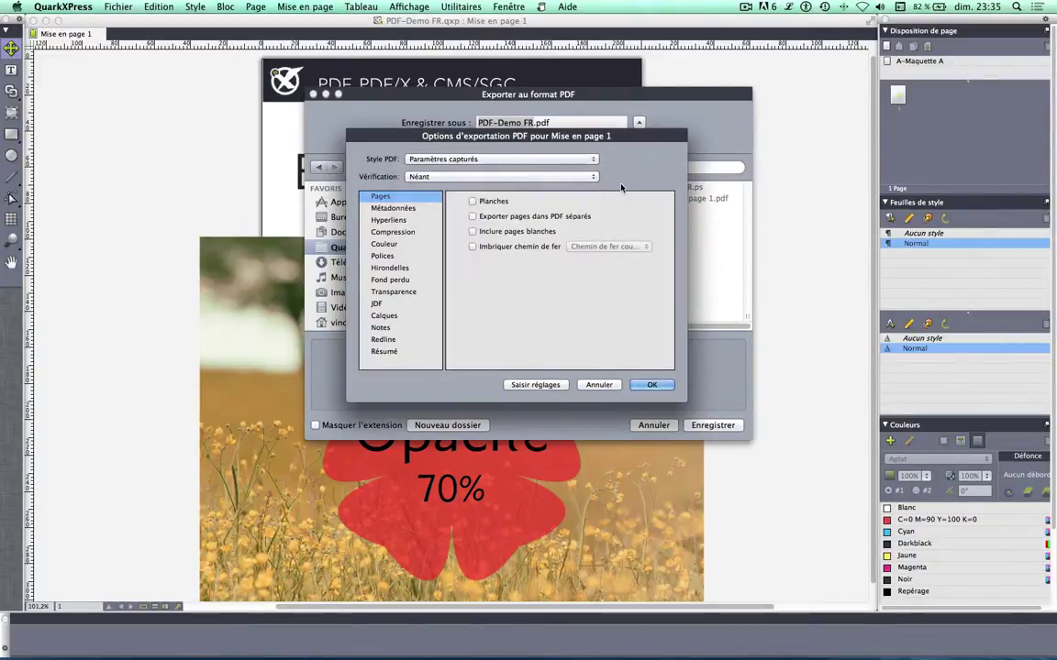
# - Set compression to "ZIP/JPEG automatique Basse" for colour and grey images and to ZIP for monochrome images
pyautogui.click(410, 233)
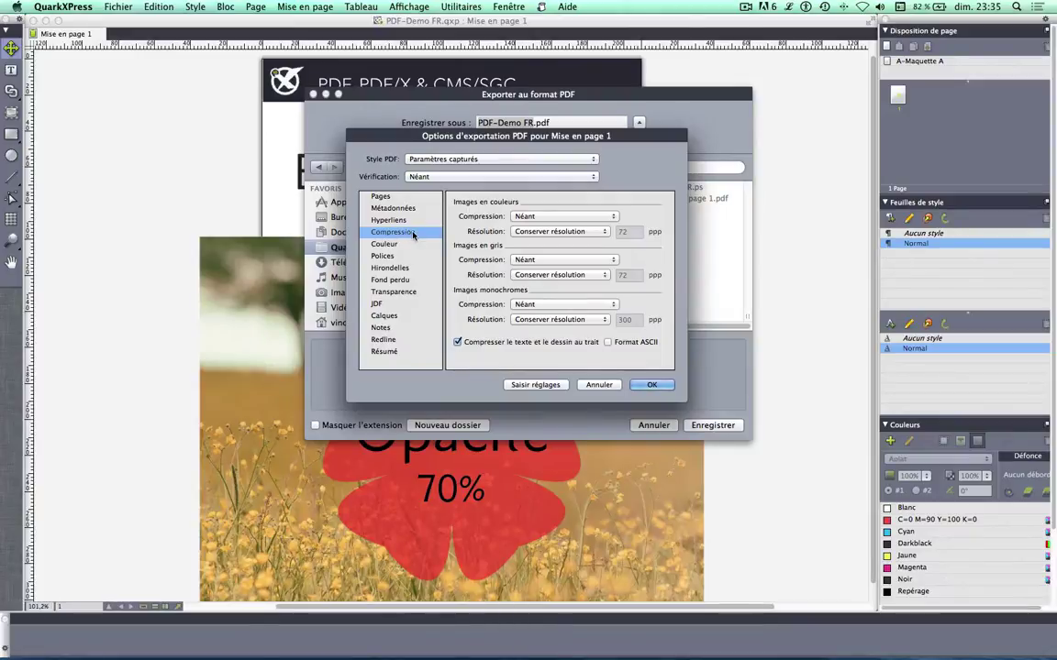
pyautogui.click(554, 217)
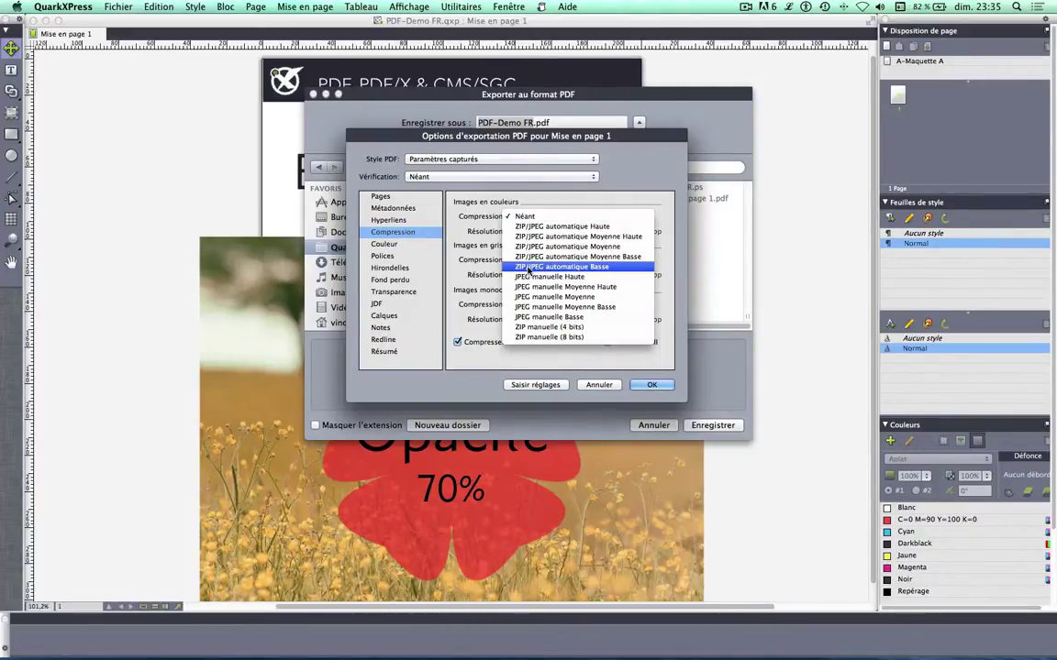
pyautogui.click(587, 268)
pyautogui.click(544, 261)
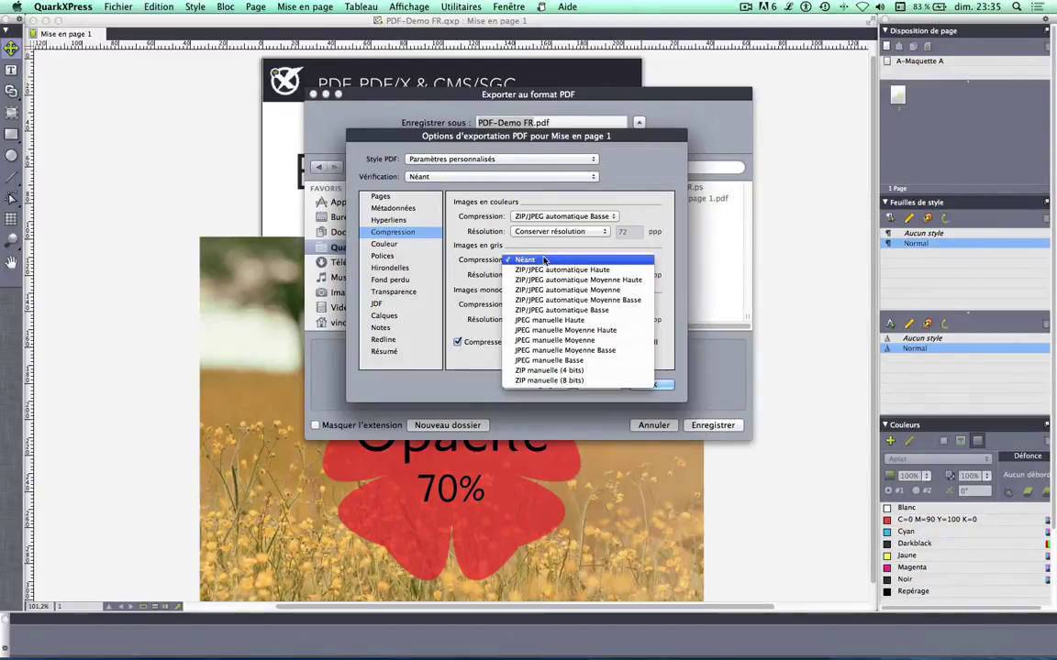
pyautogui.click(606, 310)
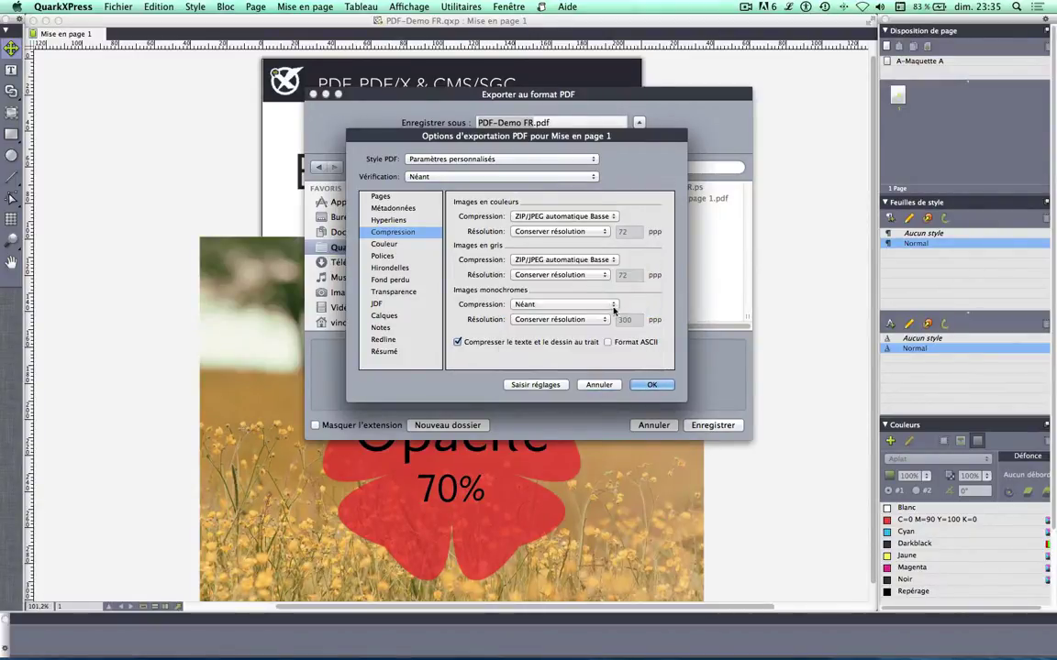
pyautogui.click(556, 306)
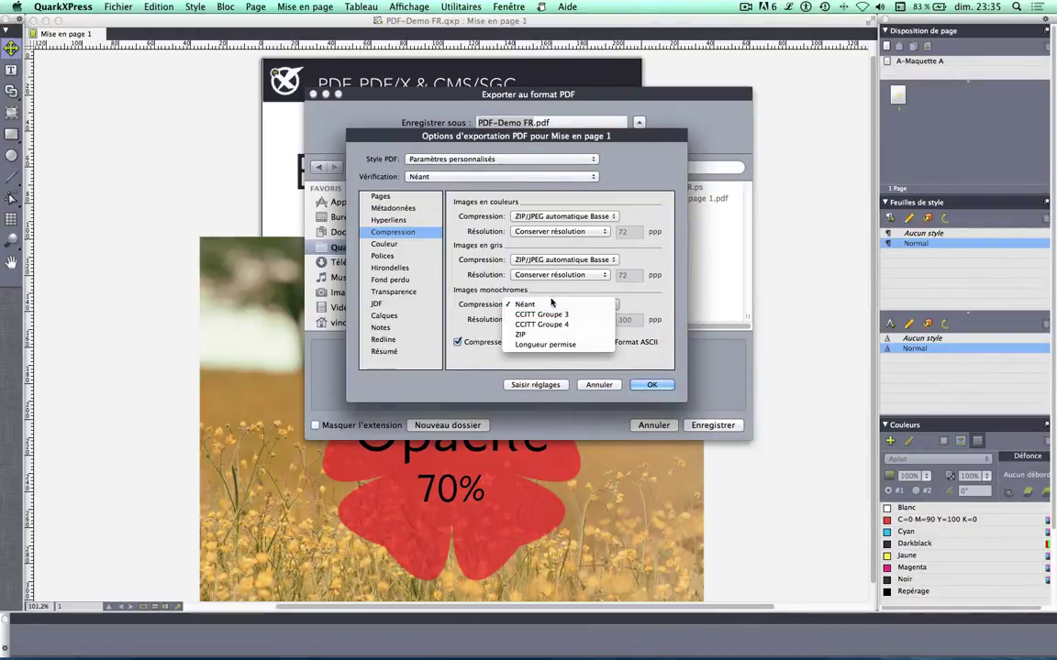
pyautogui.click(534, 336)
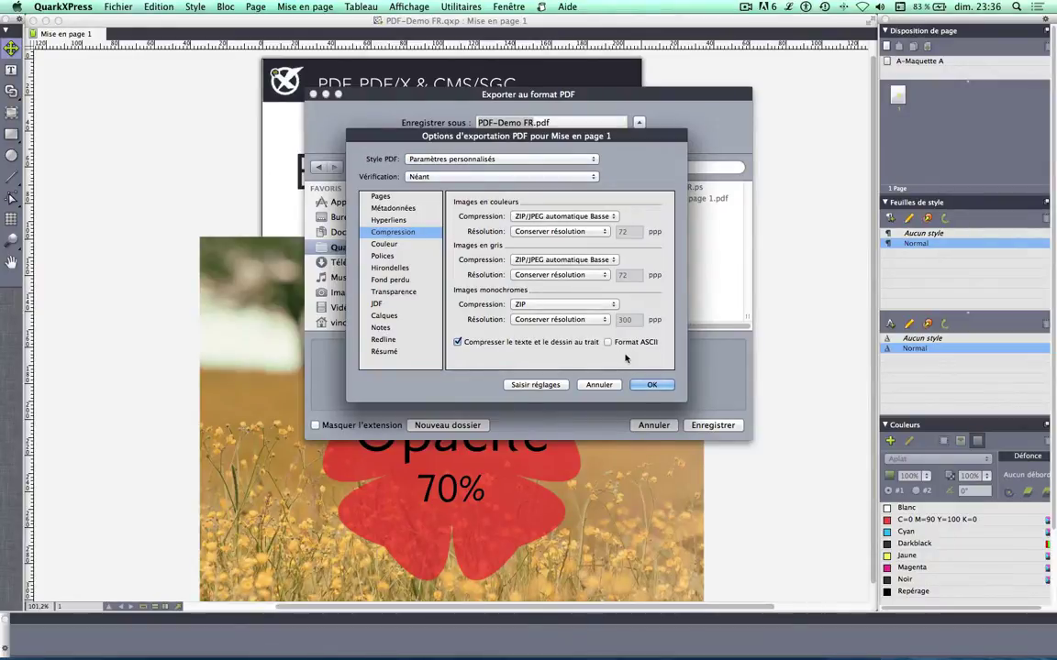
# - Choose native transparency export for the PDF, and set the verification to PDF/X-1a: 2001
pyautogui.click(414, 291)
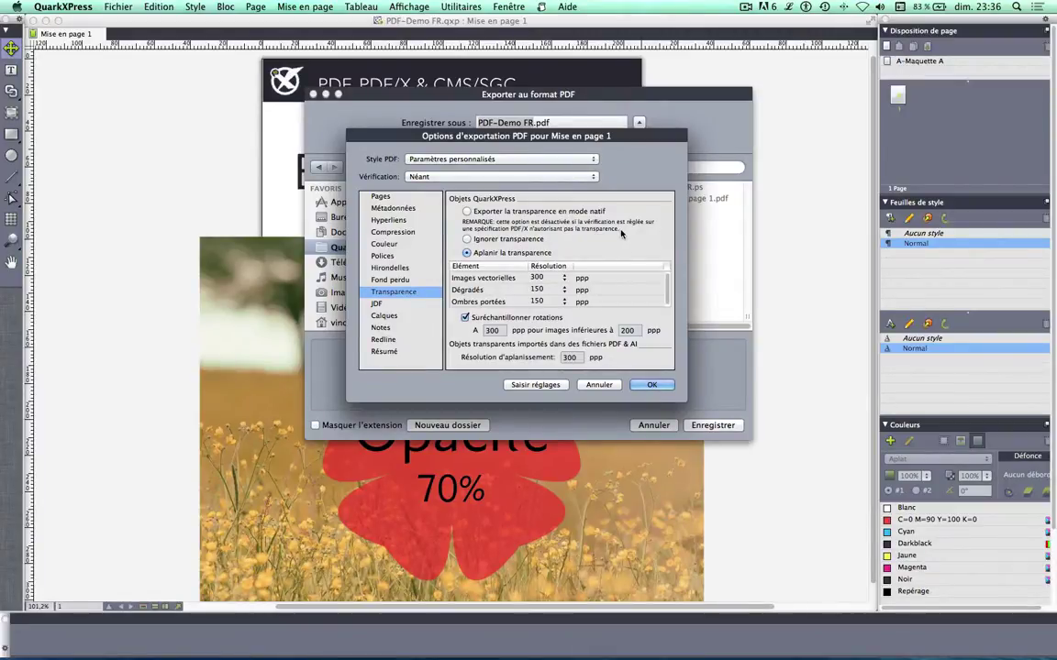
pyautogui.click(467, 211)
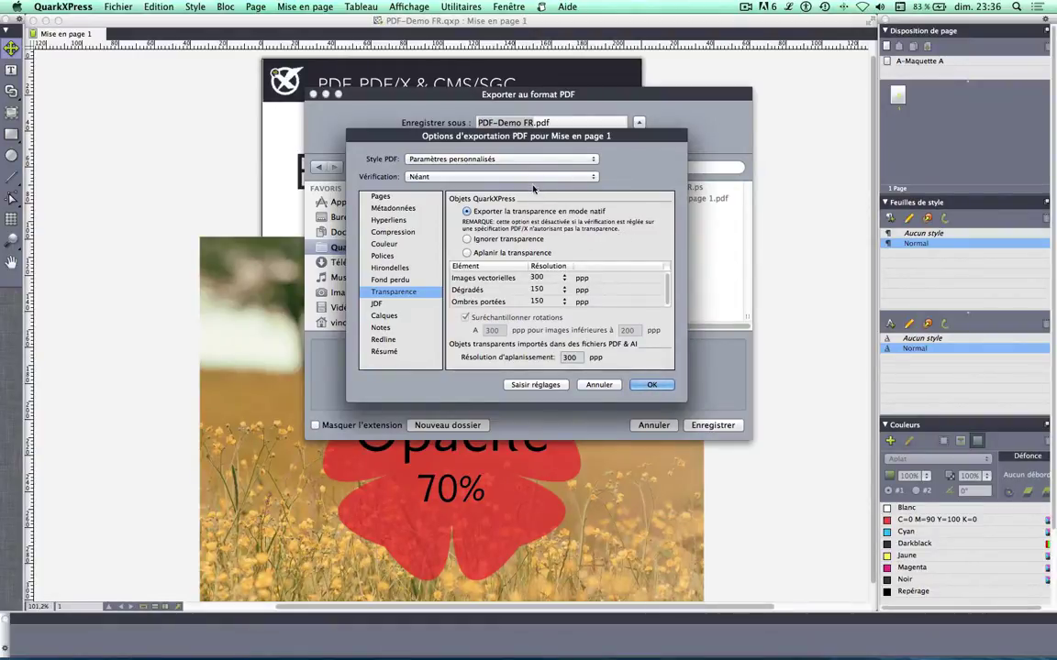
pyautogui.click(482, 176)
pyautogui.click(509, 187)
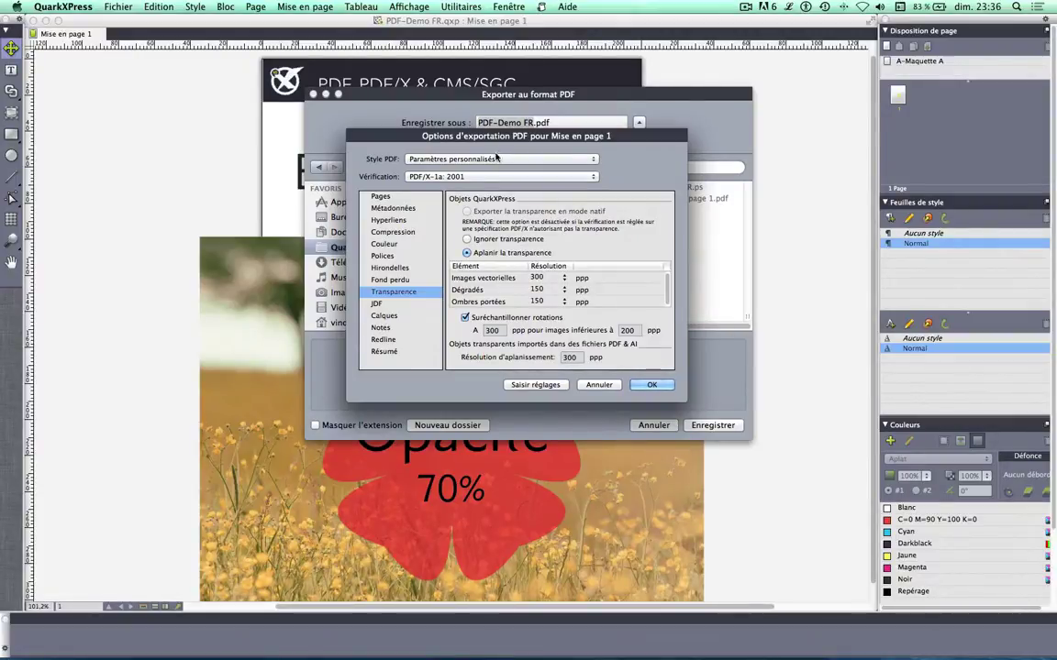
# - Save the current export settings as a new PDF output style named "Mon Export PDF/X 1a"
pyautogui.click(495, 159)
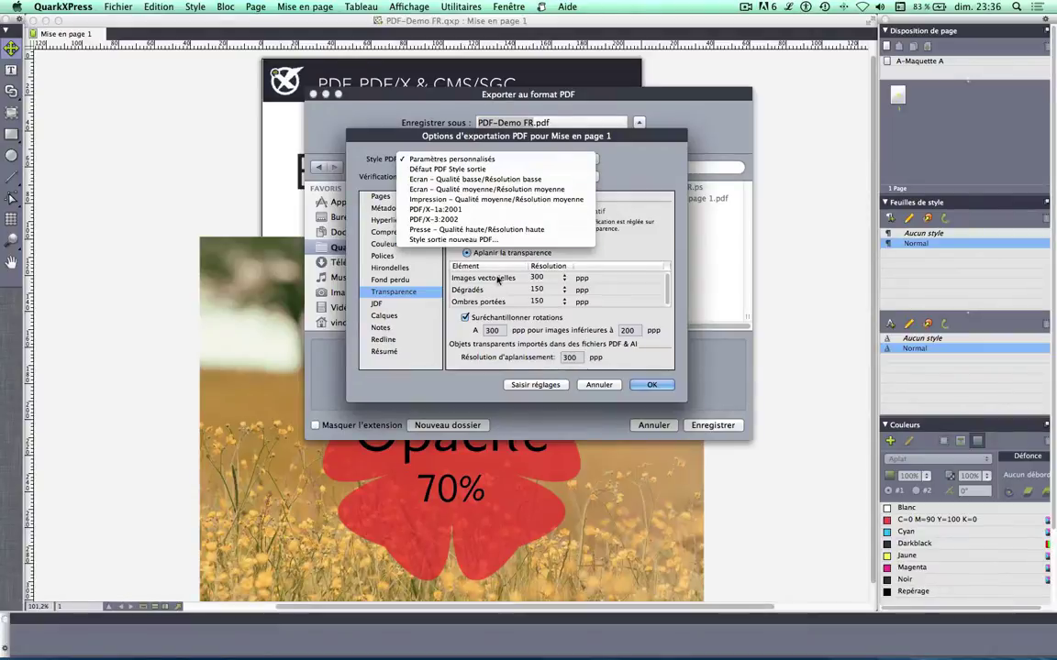
pyautogui.click(425, 240)
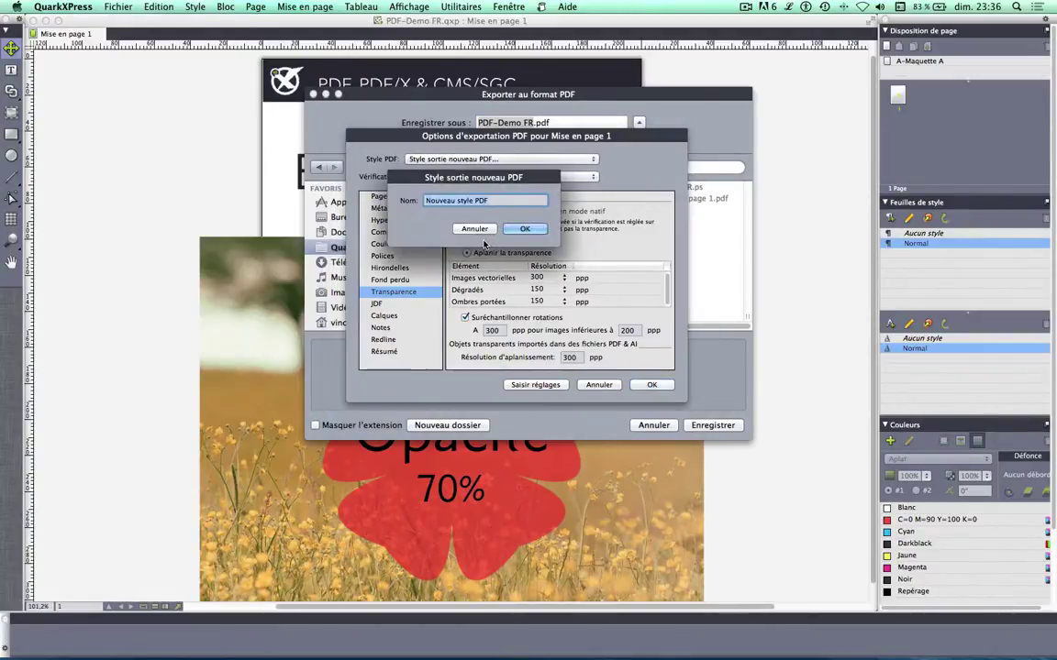
pyautogui.write('E')
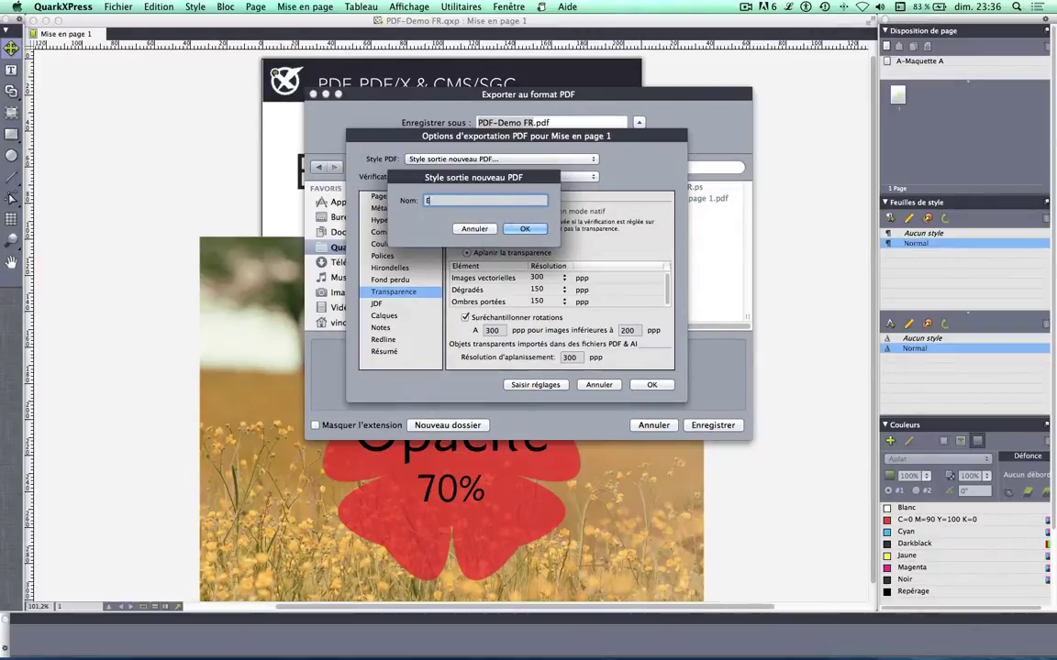
pyautogui.write('xport PDF/X 1a')
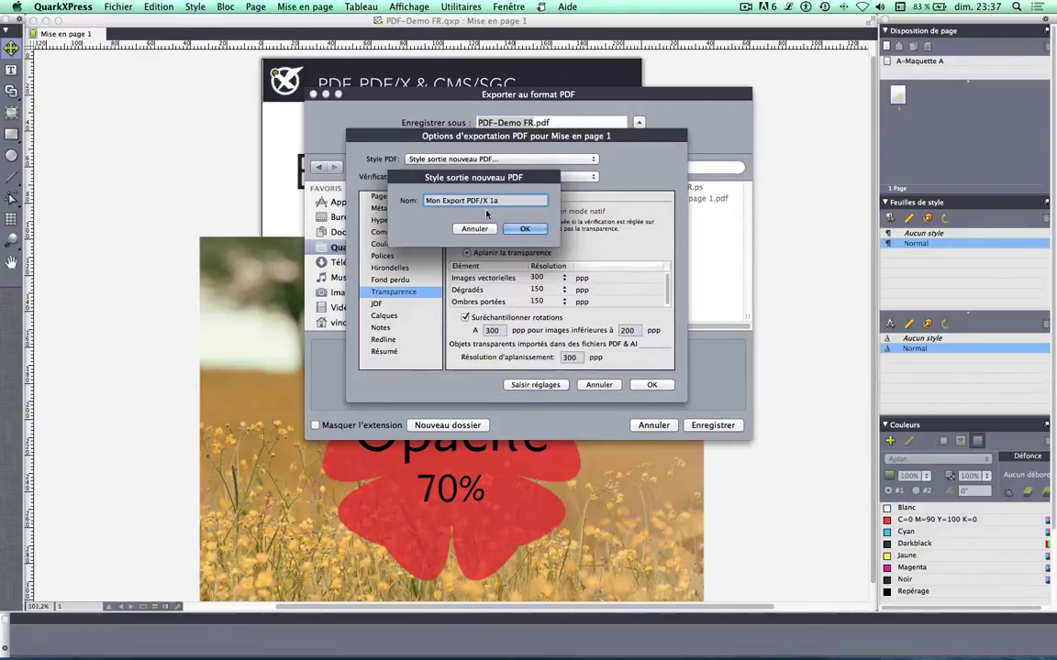
pyautogui.click(525, 228)
# - Try the PDF/X-3: 2002 verification, set verification to "Néant" instead, and choose native transparency export
pyautogui.click(450, 177)
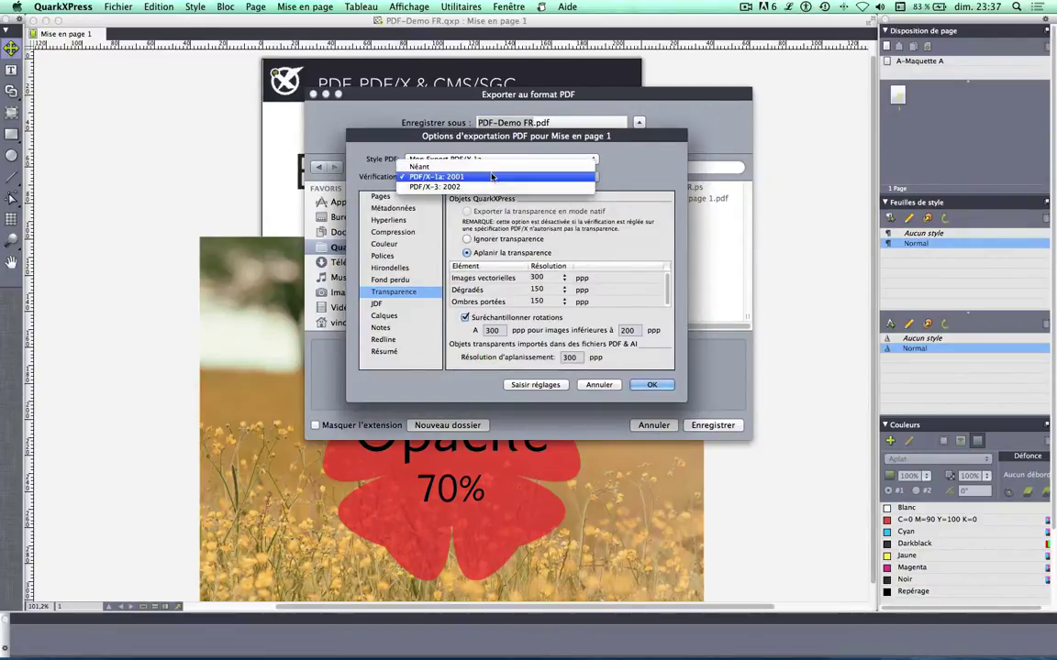
pyautogui.click(483, 187)
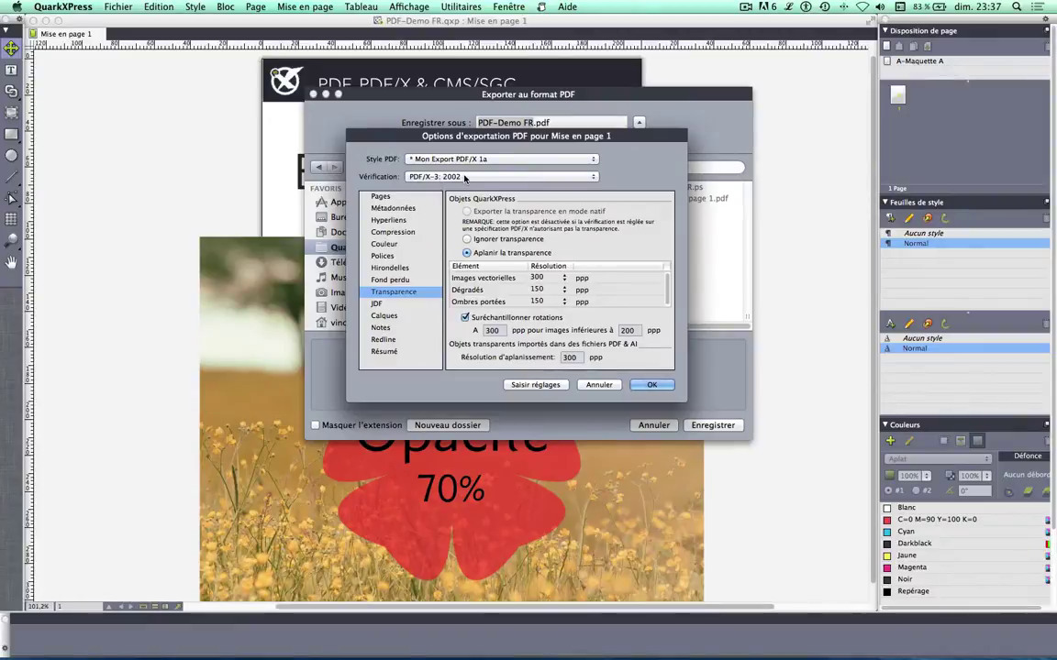
pyautogui.click(466, 177)
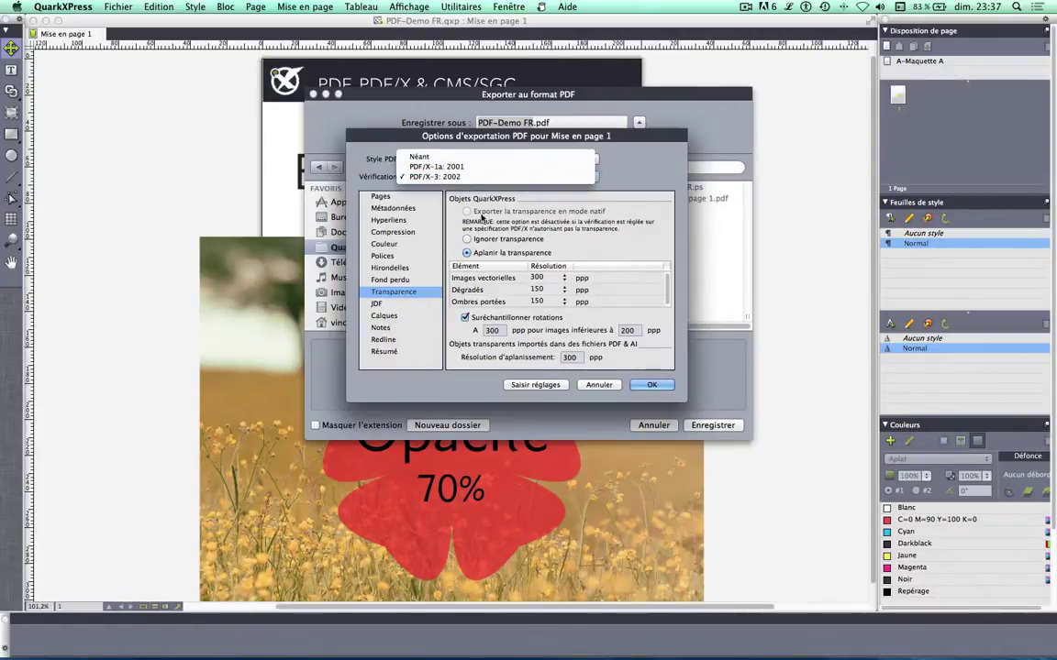
pyautogui.click(458, 158)
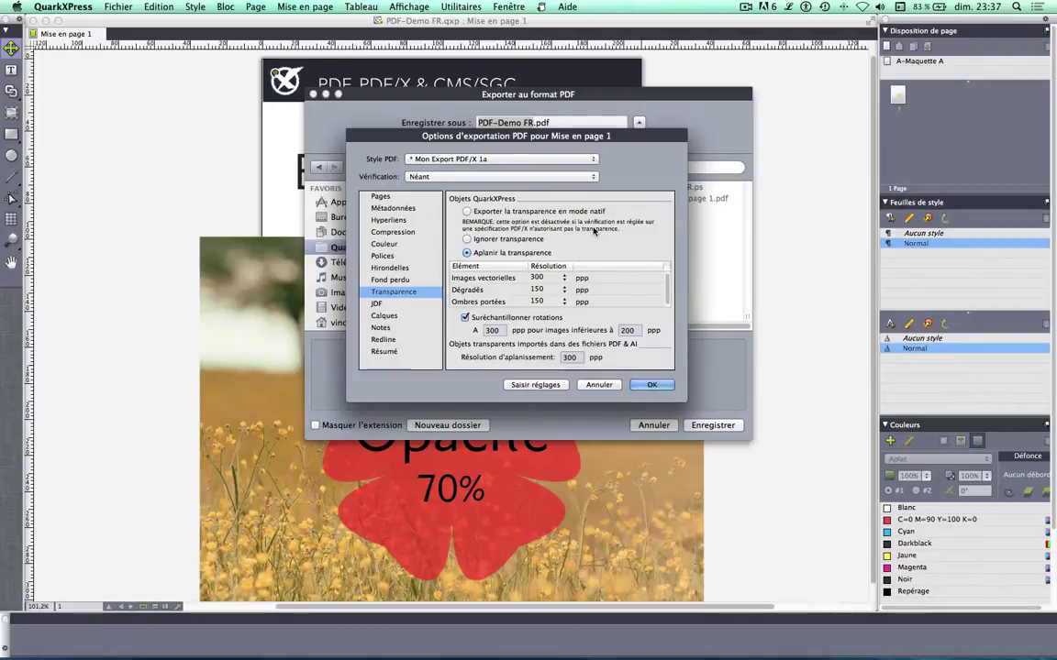
pyautogui.click(593, 212)
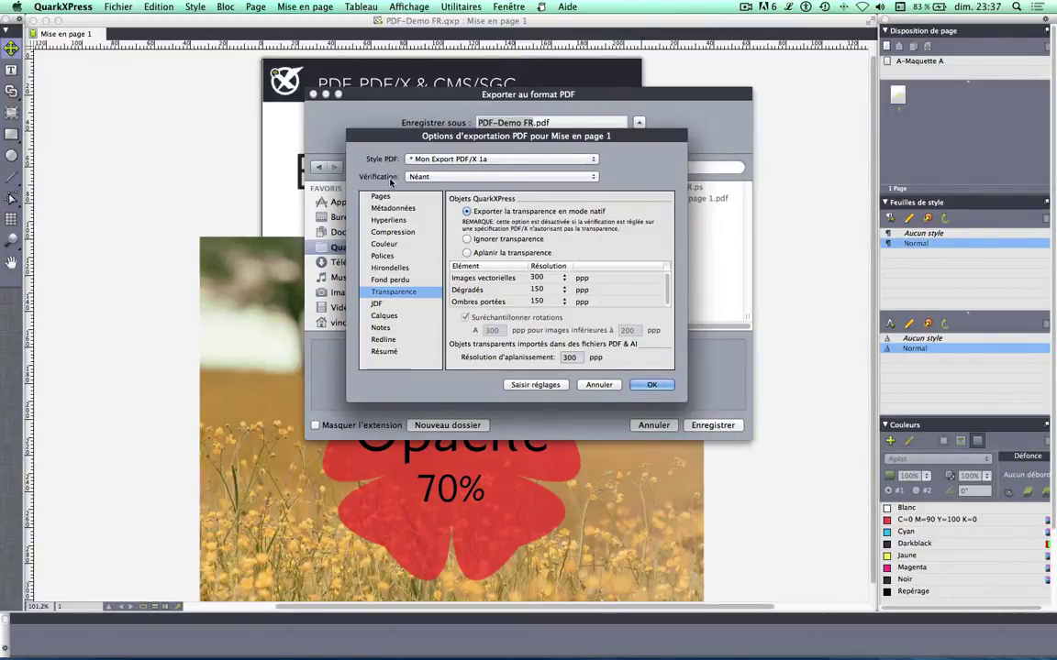
# - Save these settings as a new PDF output style named "Mon Export PDF transp Natif" and accept the export options
pyautogui.click(502, 159)
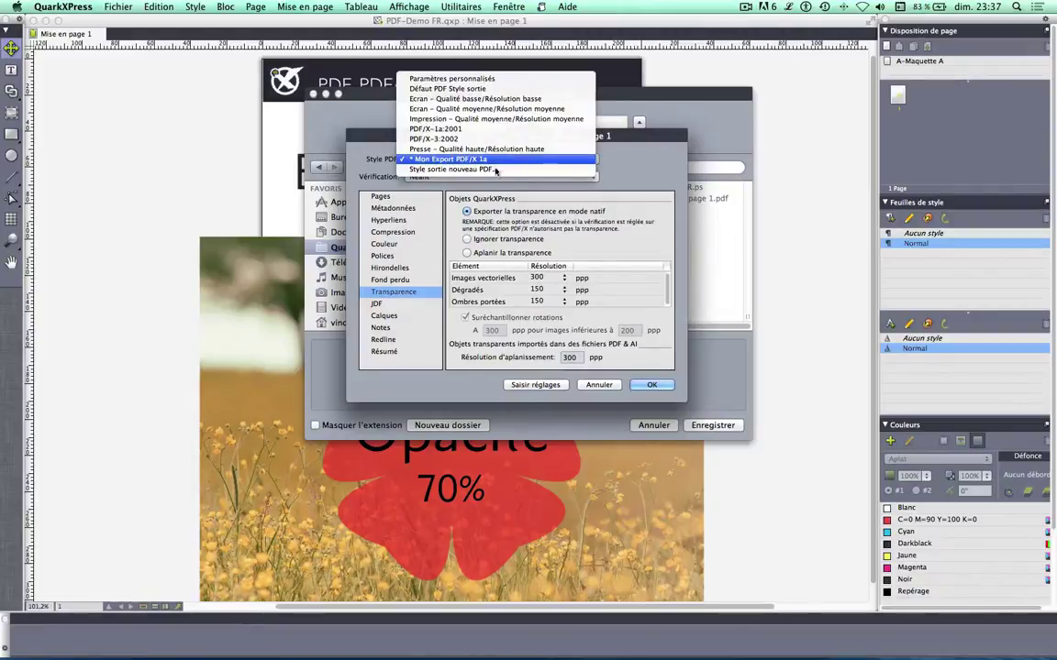
pyautogui.click(496, 170)
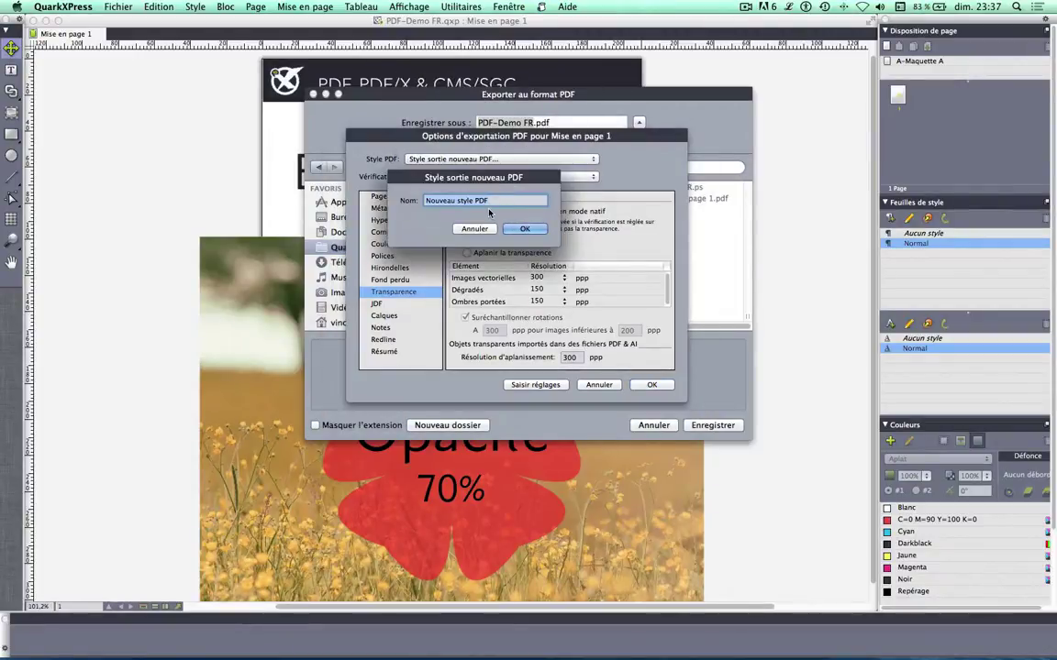
pyautogui.write('Mon Export PDF transp Natif')
pyautogui.click(525, 229)
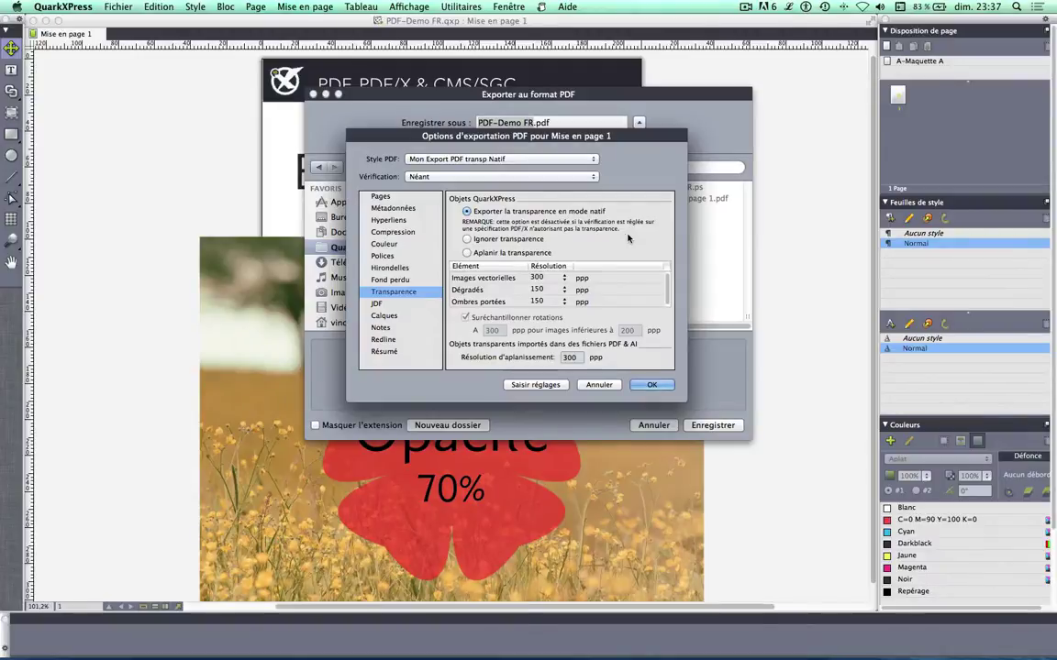
pyautogui.click(651, 385)
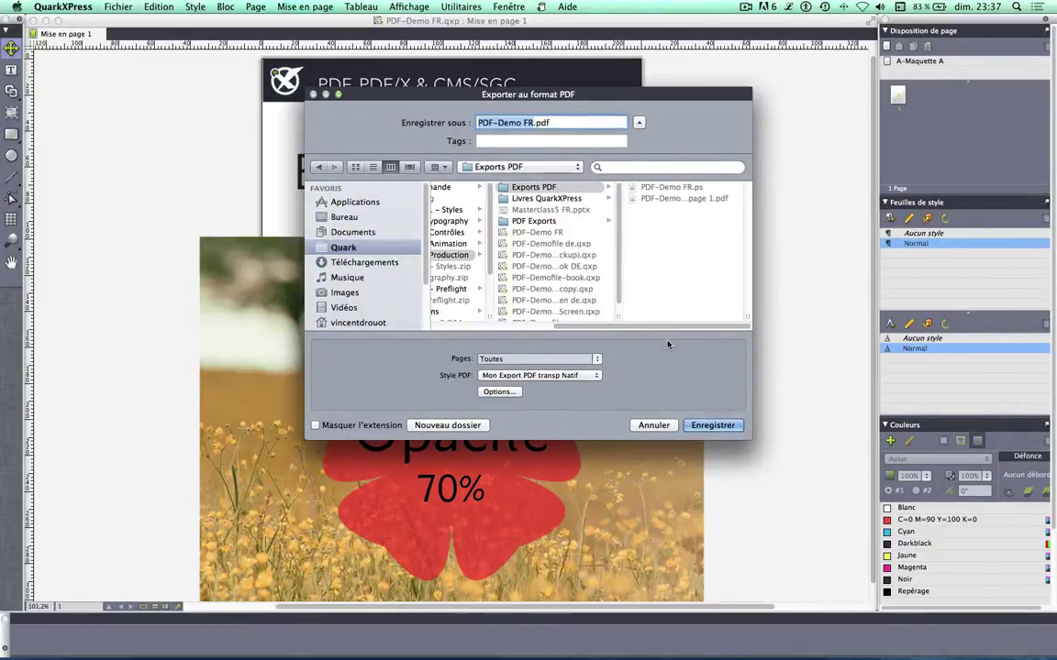
# - Export the layout with the "Mon Export PDF/X 1a" style as PDF-Demo FR-pdfx1a.pdf in the Exports PDF folder
pyautogui.click(592, 376)
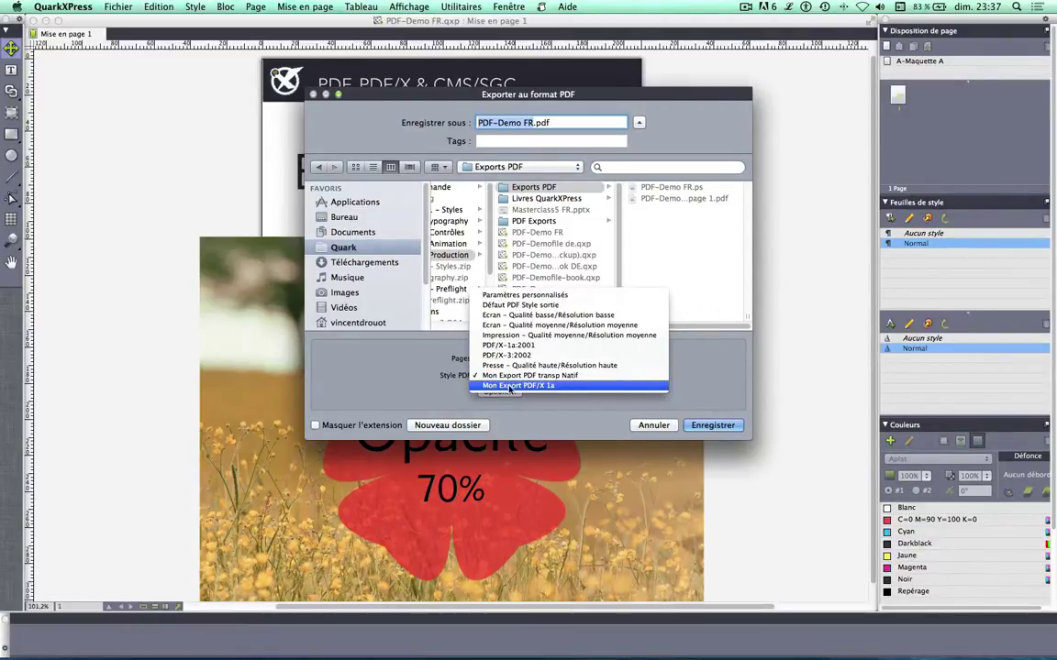
pyautogui.click(557, 386)
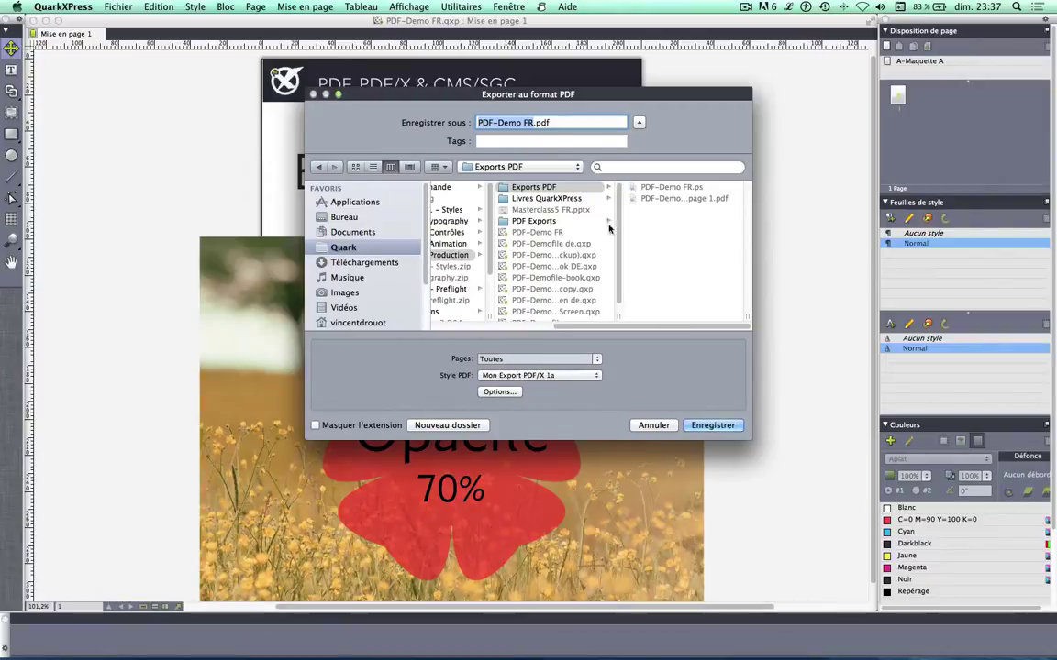
pyautogui.click(532, 123)
pyautogui.write('-')
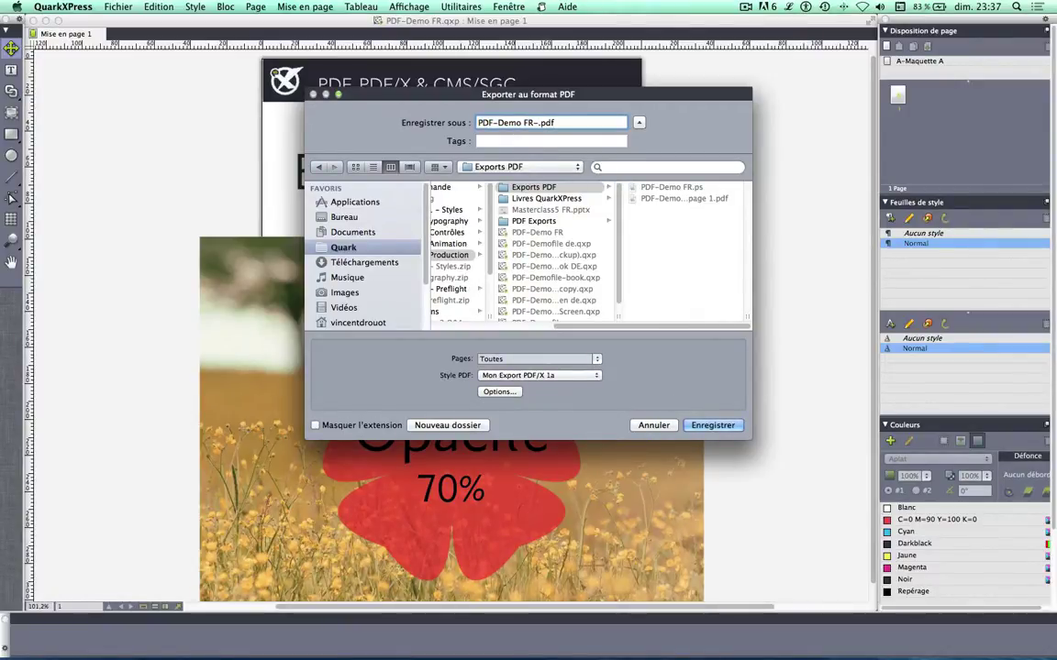
pyautogui.write('pdfx1a')
pyautogui.click(712, 425)
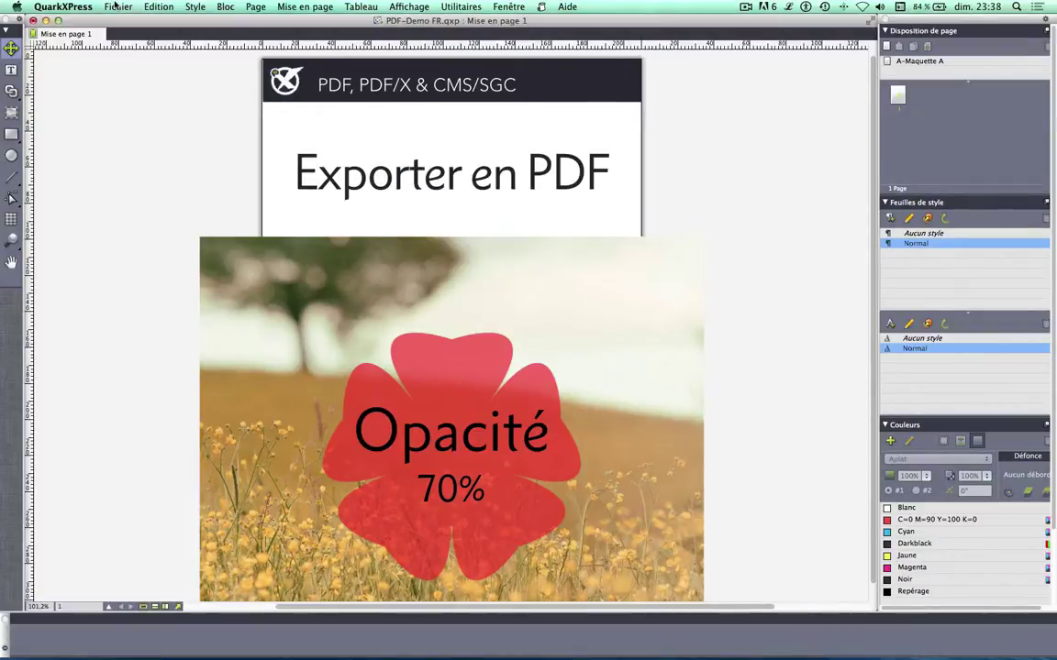
# - Export the layout again with the "Mon Export PDF transp Natif" style as PDF-Demo FR-transpnative.pdf
pyautogui.click(117, 7)
pyautogui.moveTo(183, 163)
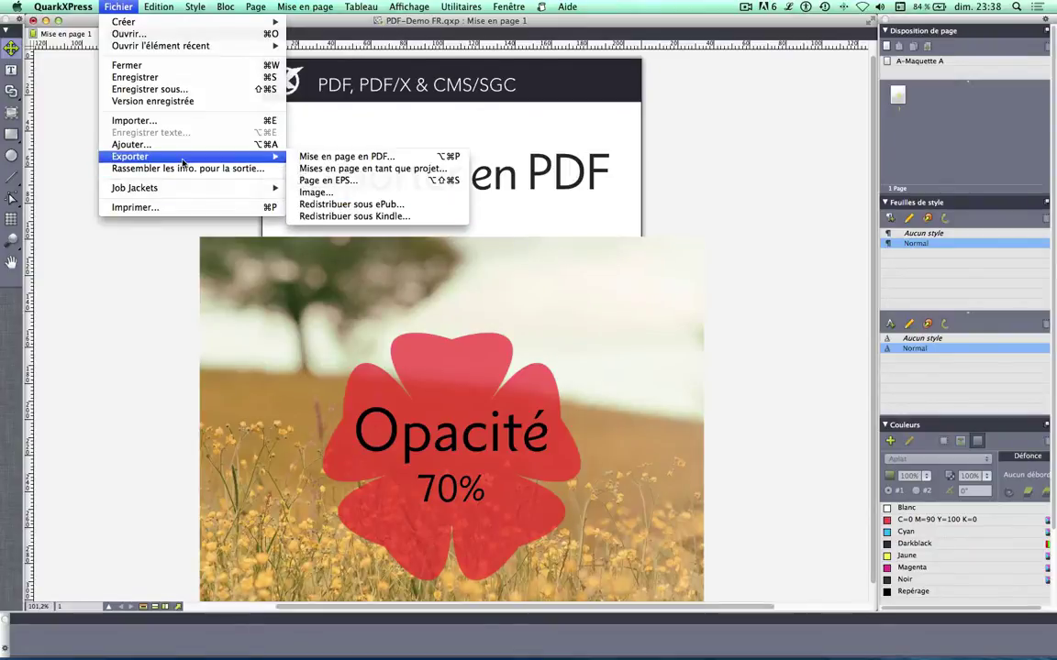
pyautogui.click(307, 157)
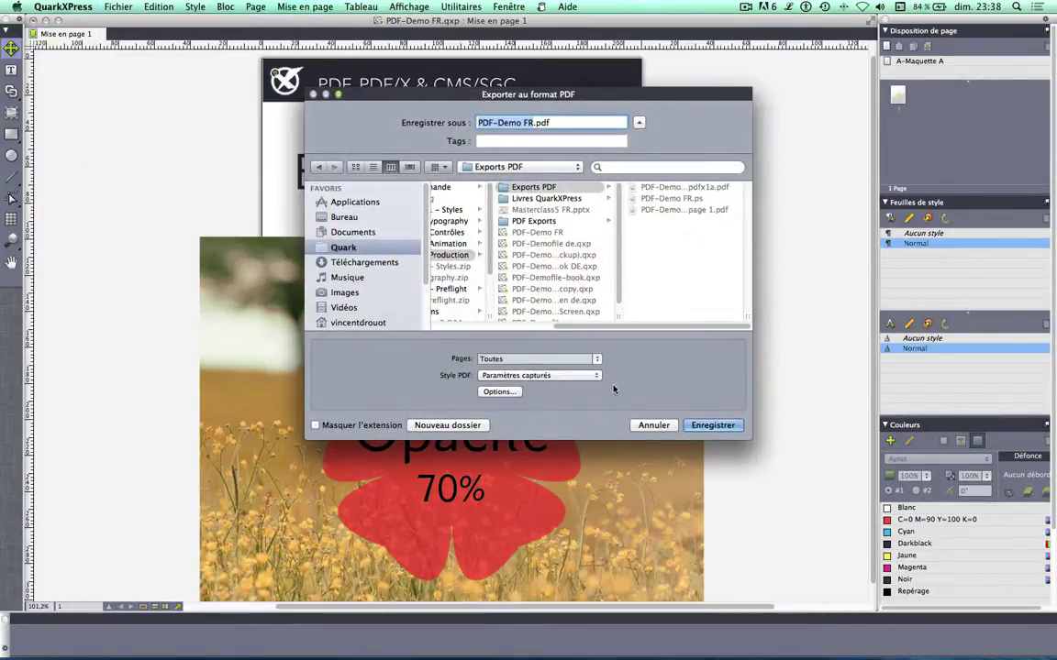
pyautogui.click(576, 376)
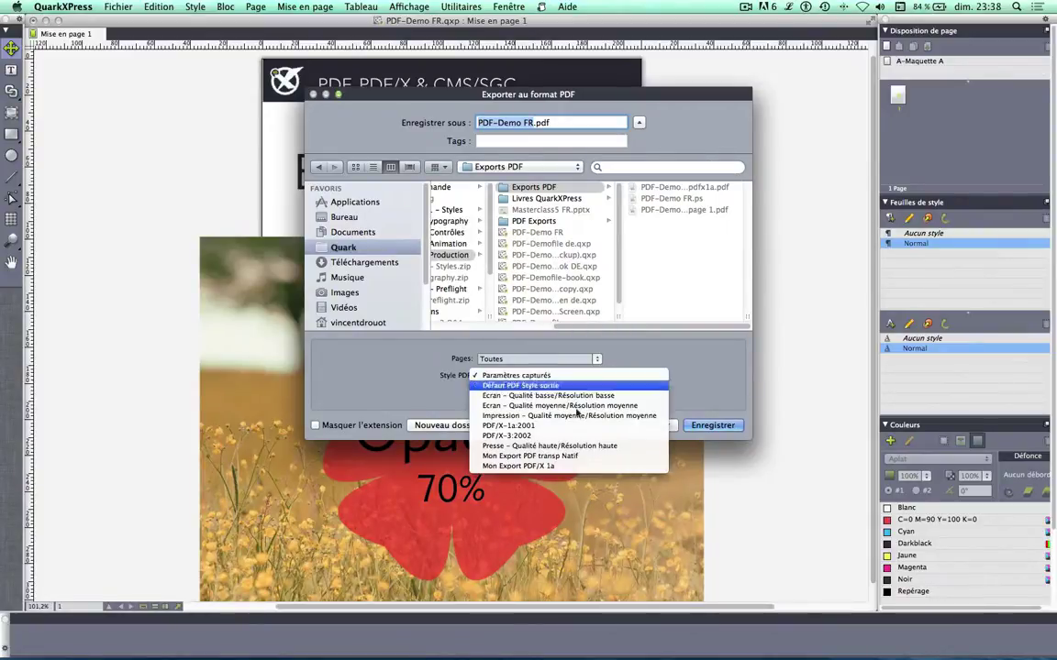
pyautogui.click(576, 456)
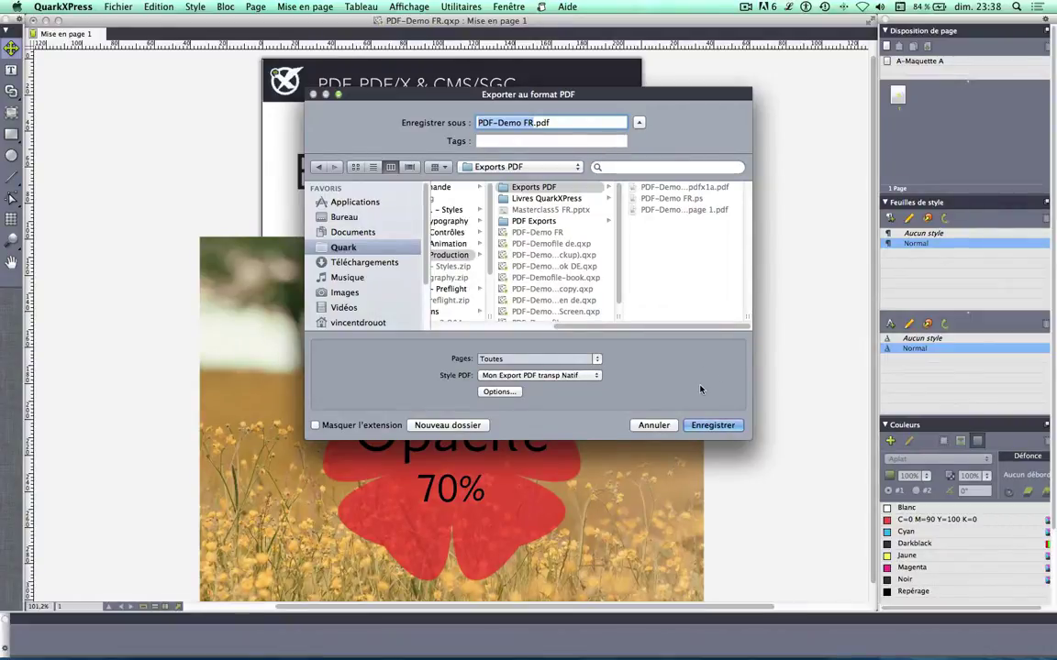
pyautogui.click(539, 122)
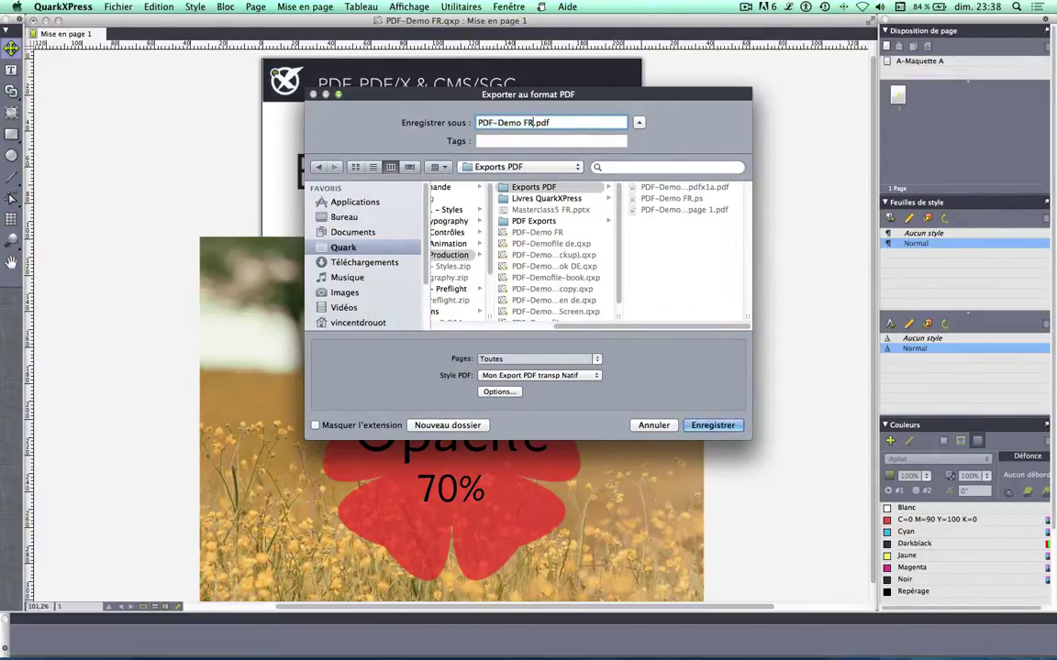
pyautogui.write('-transpnative')
pyautogui.press('Return')
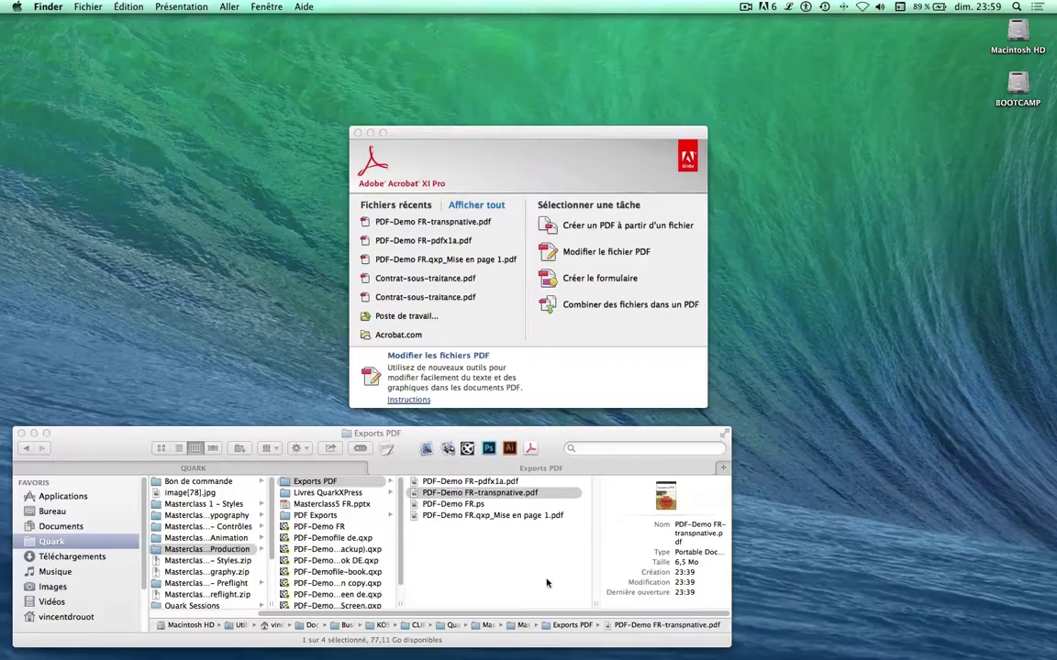
# - In Finder, compare the file sizes of PDF-Demo FR-pdfx1a.pdf and PDF-Demo FR-transpnative.pdf
pyautogui.click(557, 494)
pyautogui.click(553, 482)
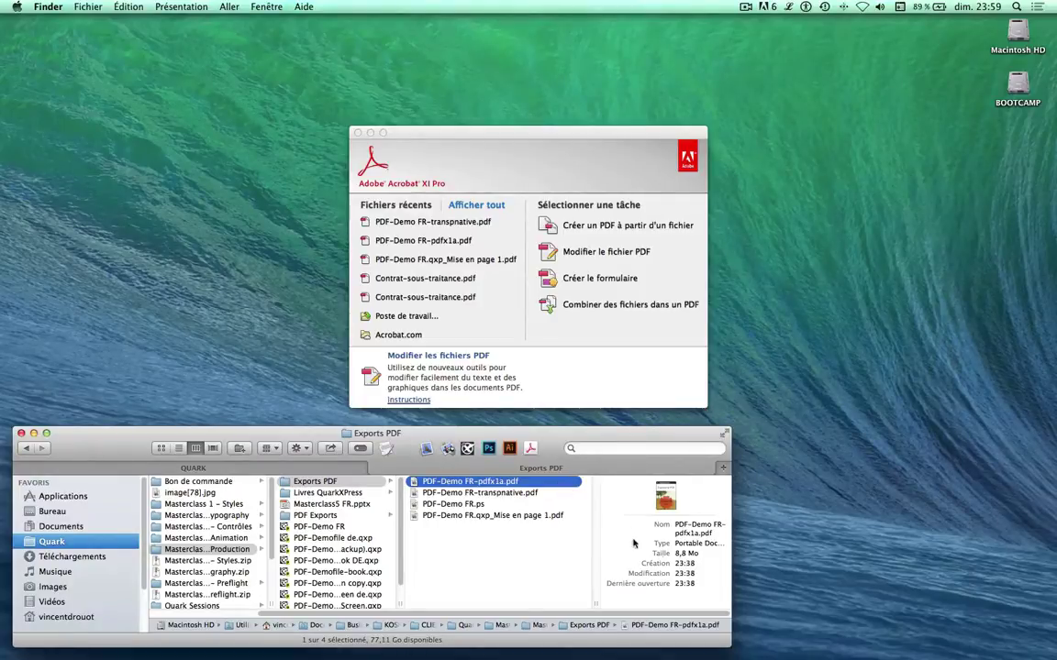
pyautogui.click(553, 493)
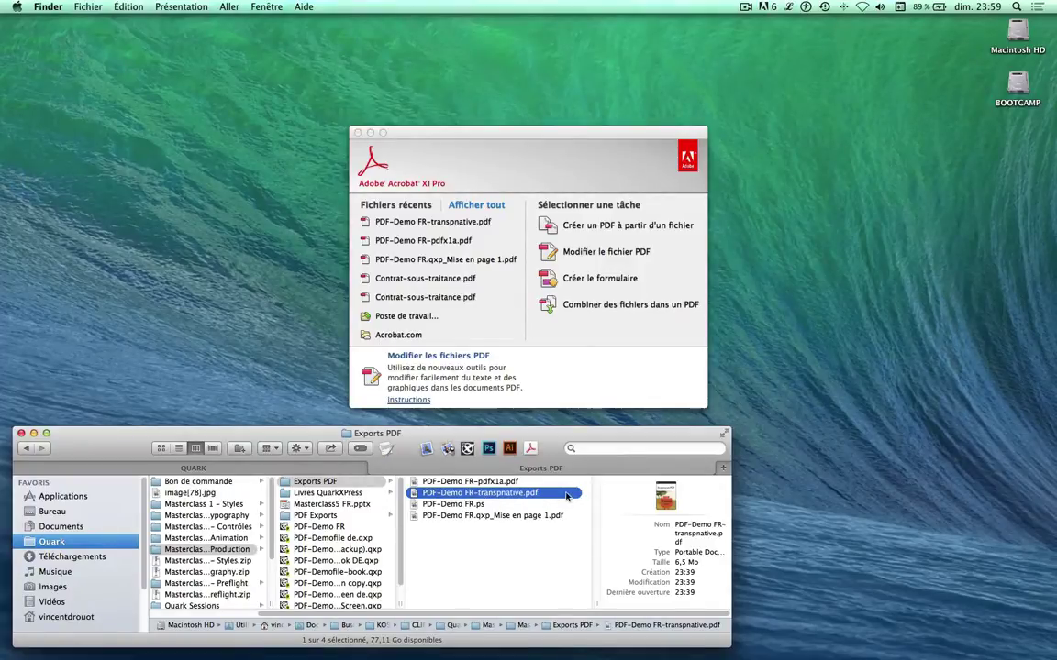
# - Open PDF-Demo FR-pdfx1a.pdf and PDF-Demo FR-transpnative.pdf together in Acrobat and place their windows side by side
pyautogui.click(546, 482)
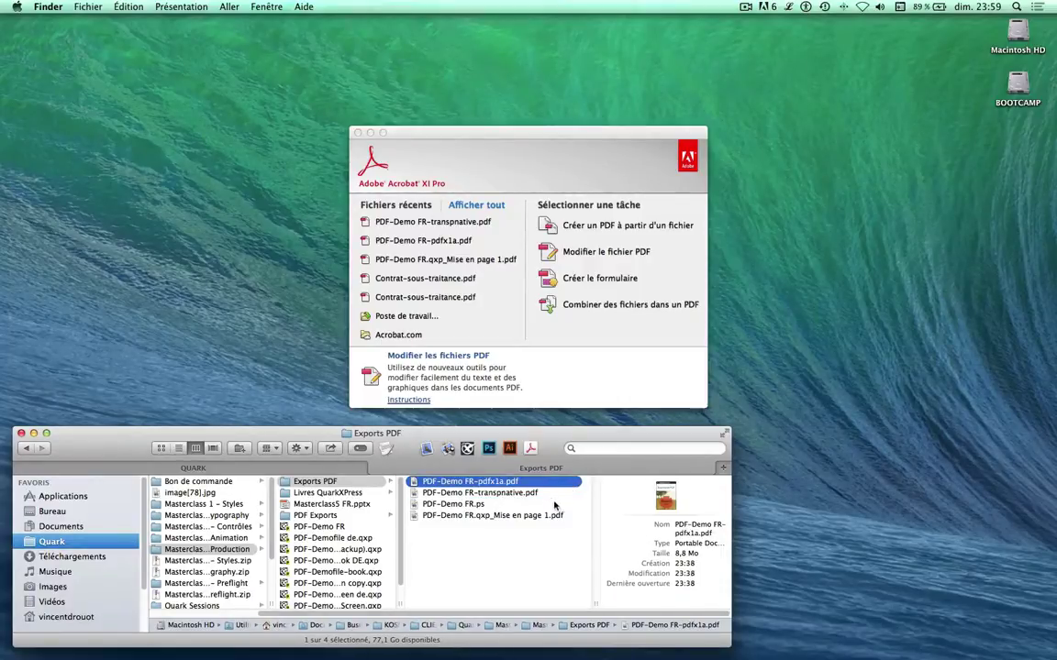
pyautogui.keyDown('shift'); pyautogui.click(554, 496); pyautogui.keyUp('shift')
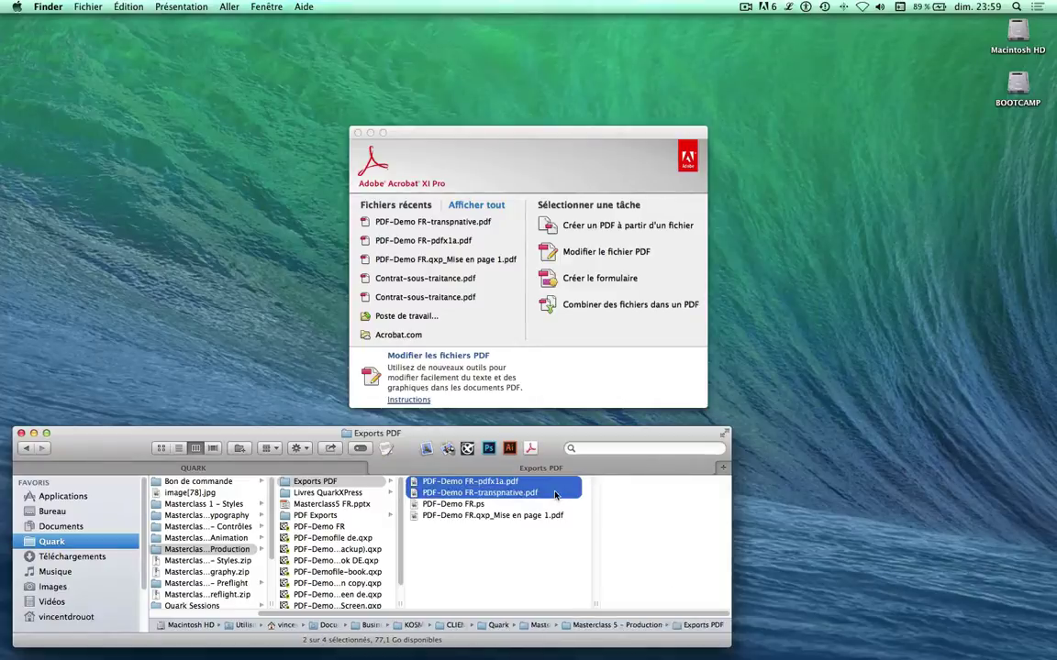
pyautogui.moveTo(554, 495); pyautogui.dragTo(531, 450)
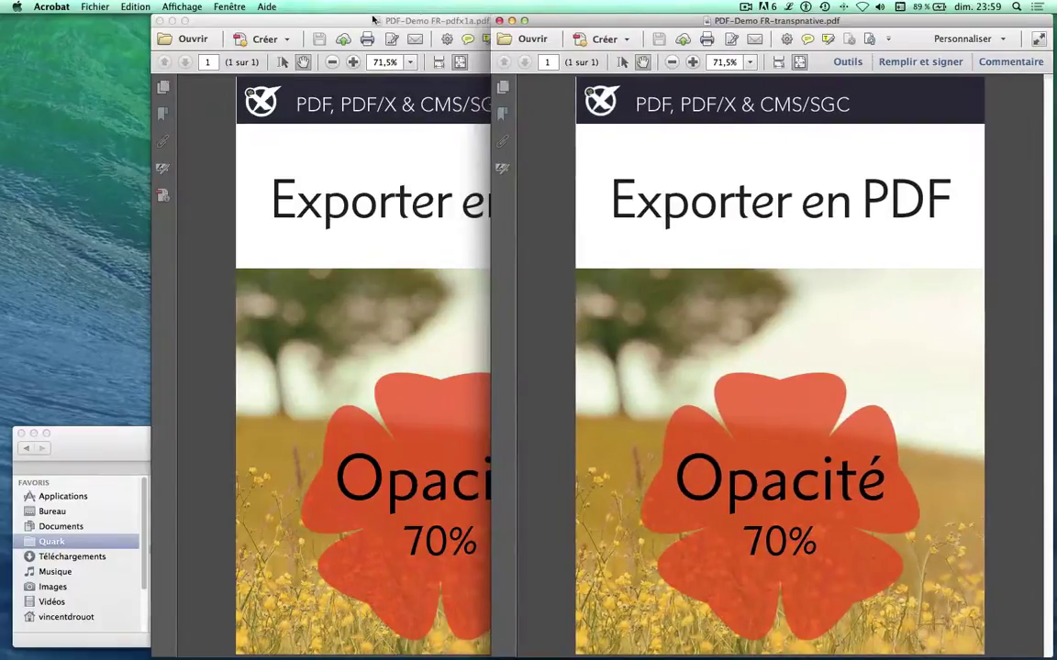
pyautogui.moveTo(373, 19); pyautogui.dragTo(217, 19)
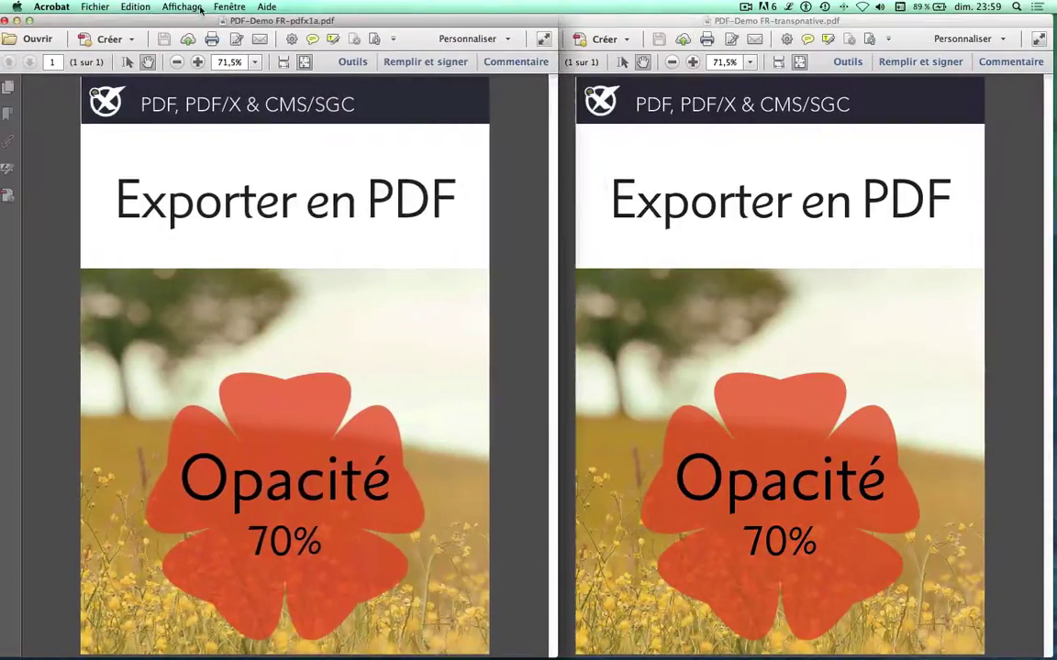
# - Enable text and image editing in PDF-Demo FR-pdfx1a.pdf and move the background photo up to the top of the page
pyautogui.click(352, 62)
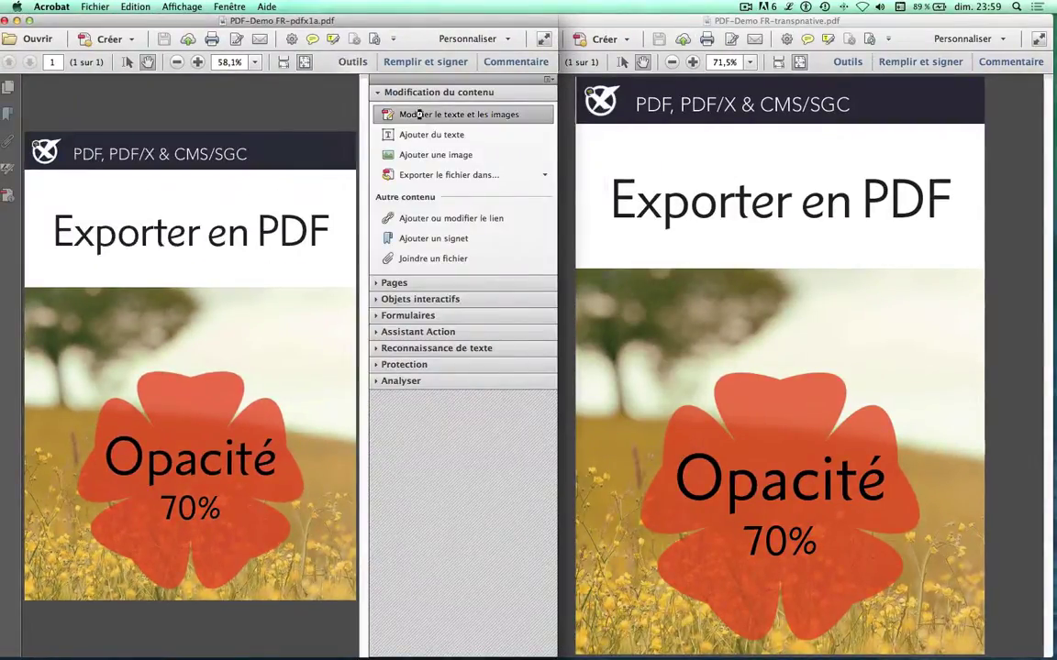
pyautogui.click(408, 115)
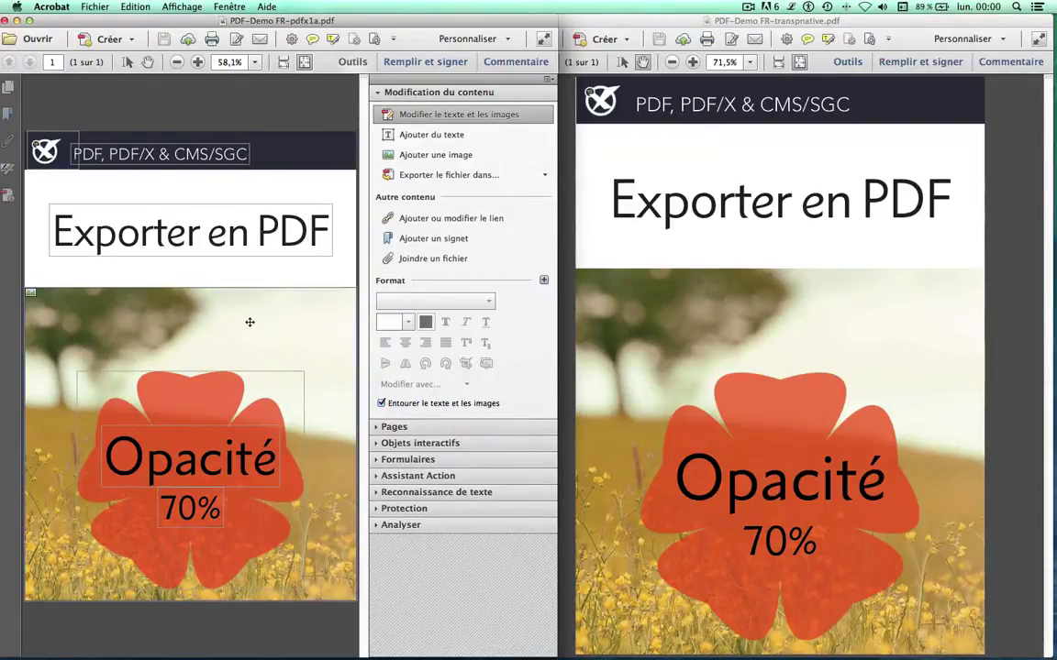
pyautogui.click(250, 198)
pyautogui.moveTo(251, 199); pyautogui.dragTo(250, 77)
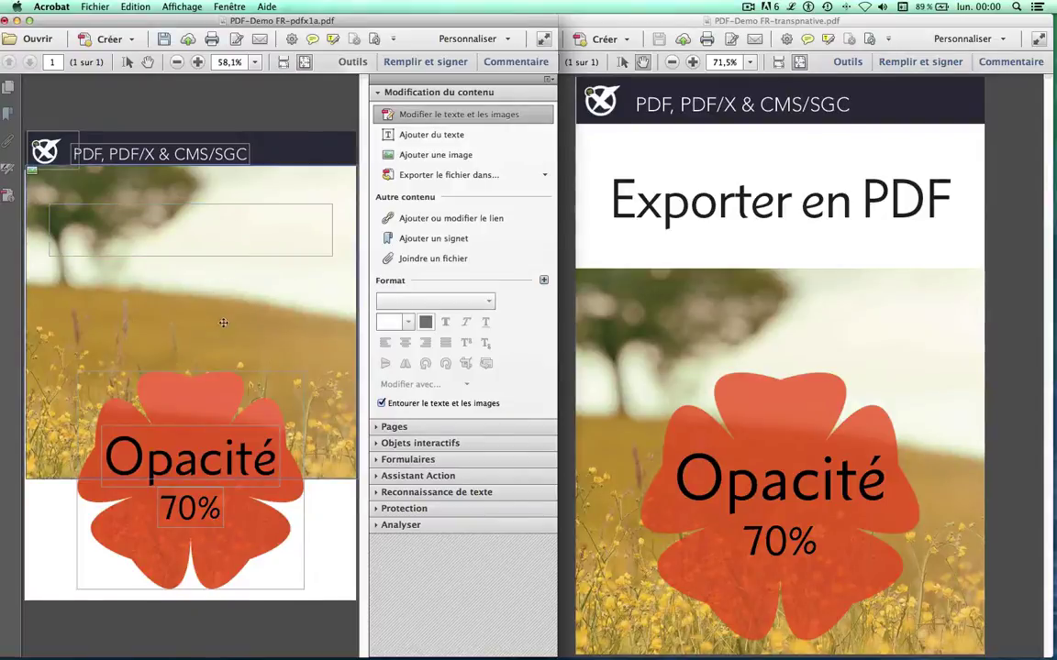
pyautogui.moveTo(217, 214); pyautogui.dragTo(216, 124)
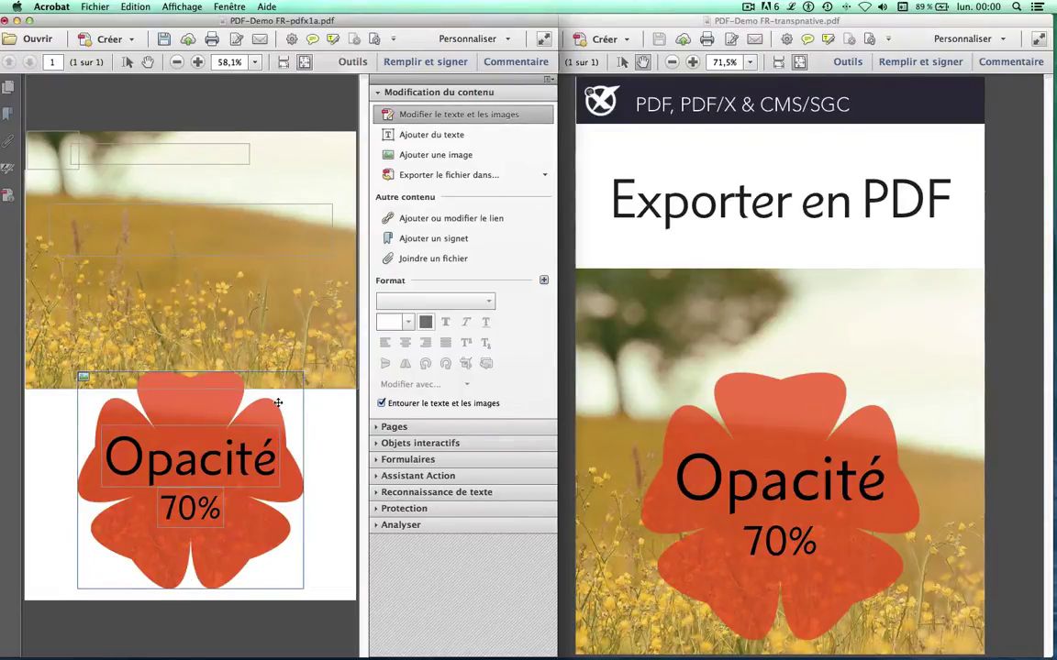
# - Enable text and image editing in PDF-Demo FR-transpnative.pdf and move its background photo up to the top of the page
pyautogui.click(745, 118)
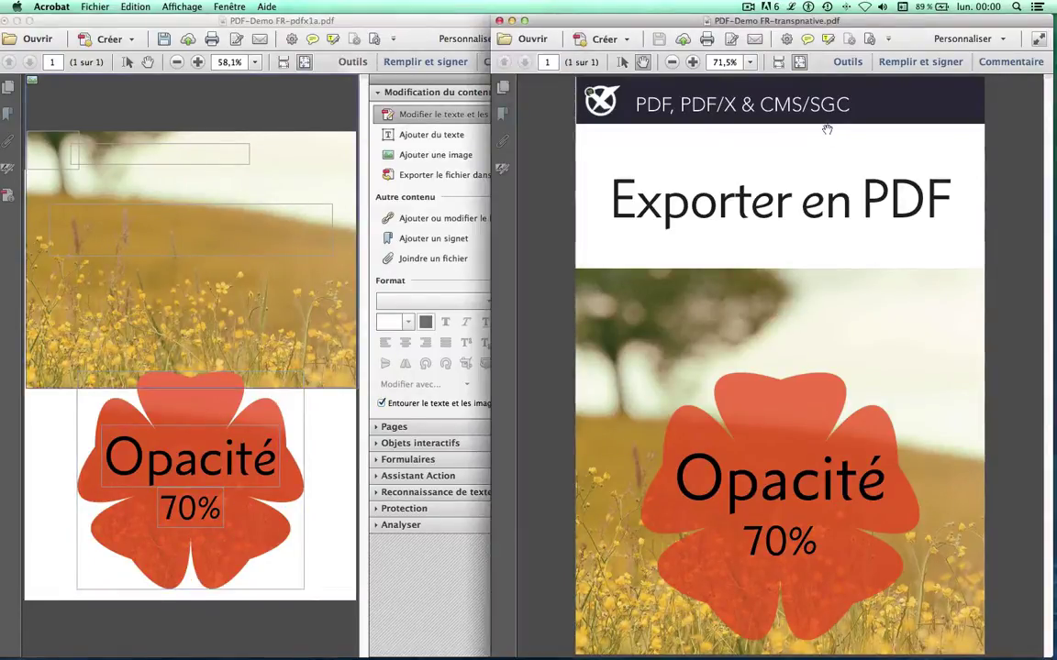
pyautogui.click(850, 62)
pyautogui.click(915, 114)
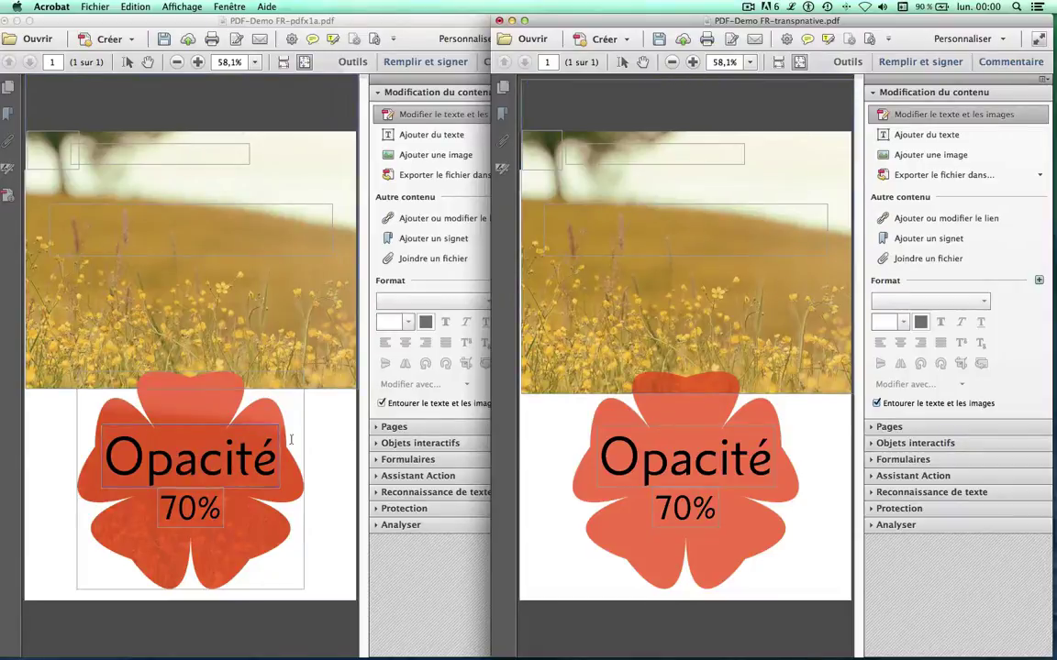
# - Compare the flower's opacity over the moved photo in PDF-Demo FR-pdfx1a.pdf and PDF-Demo FR-transpnative.pdf
pyautogui.click(337, 427)
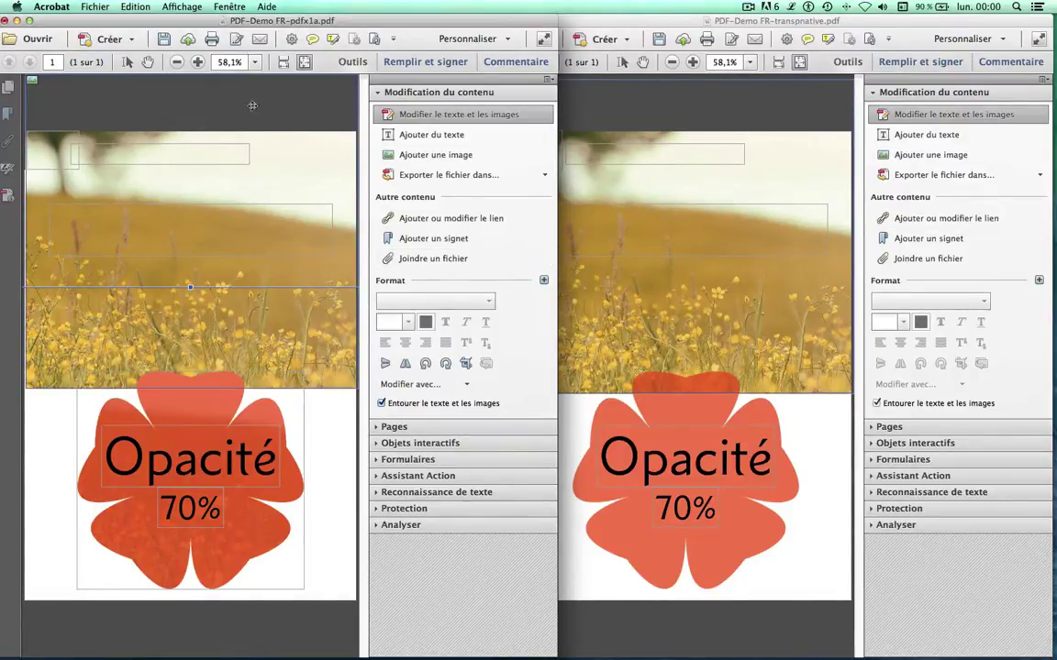
pyautogui.click(628, 23)
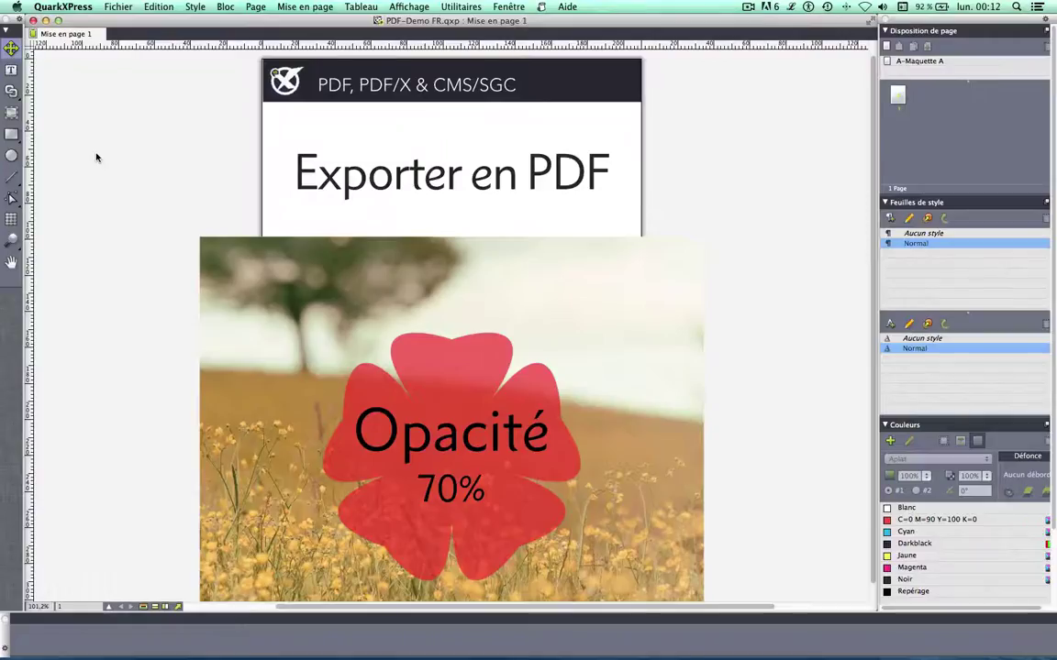
# - Switch to QuarkXPress, open the default output colour settings and review the available output setups
pyautogui.click(165, 7)
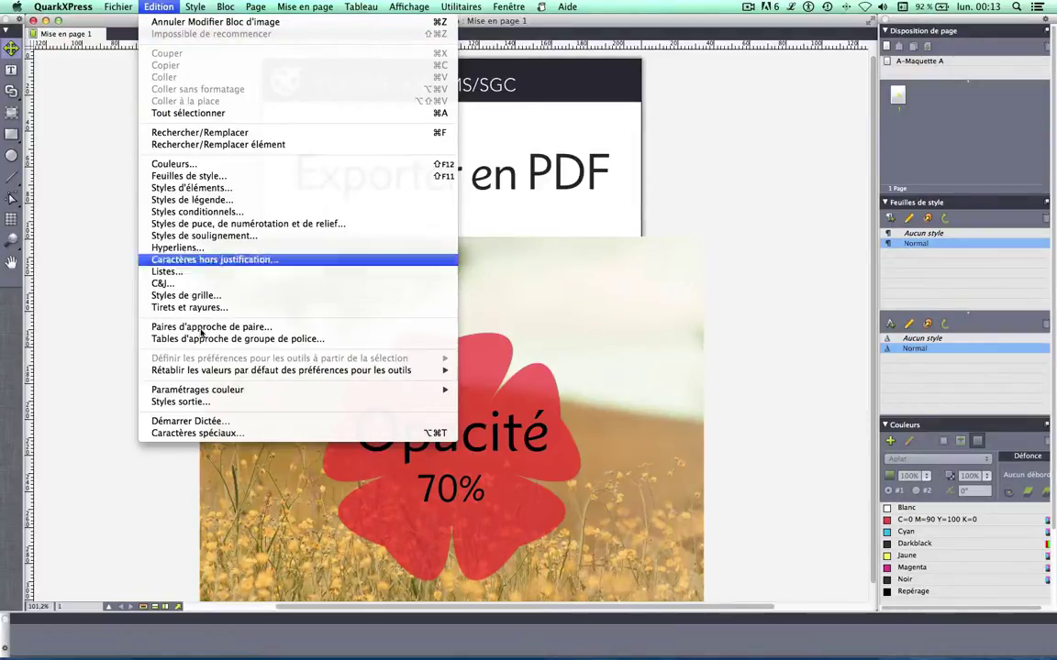
pyautogui.moveTo(227, 391)
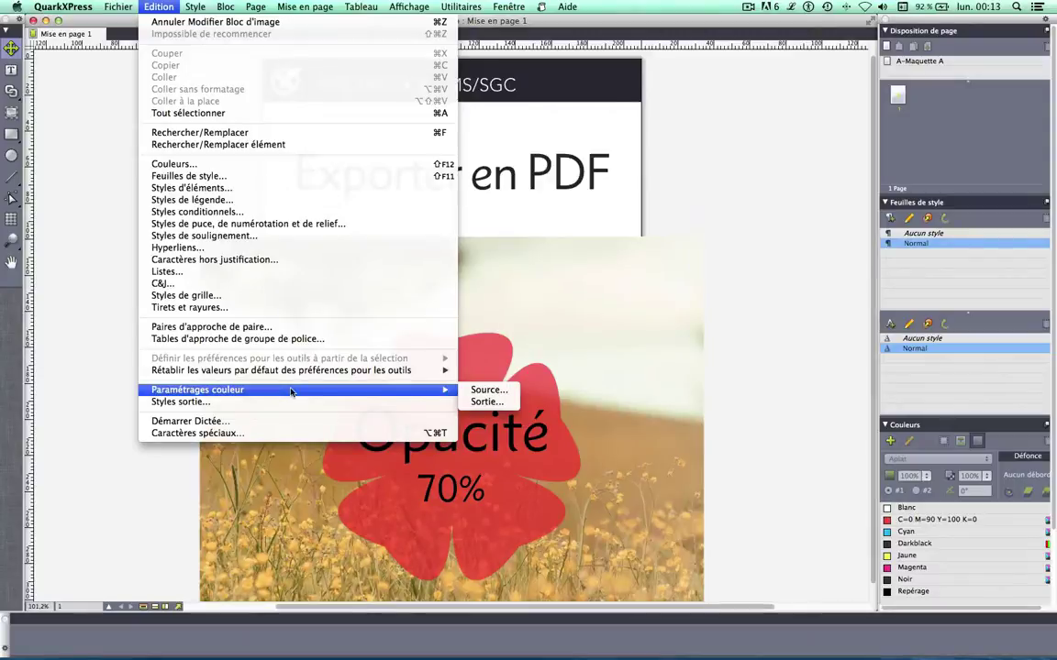
pyautogui.click(486, 402)
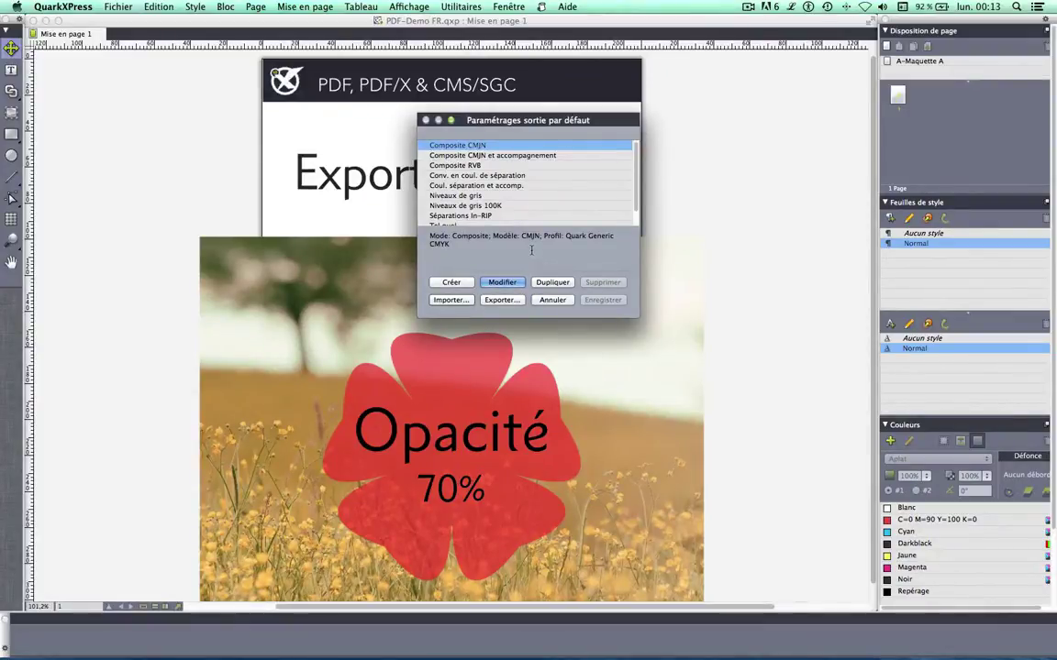
pyautogui.scroll(-2, 530, 216)
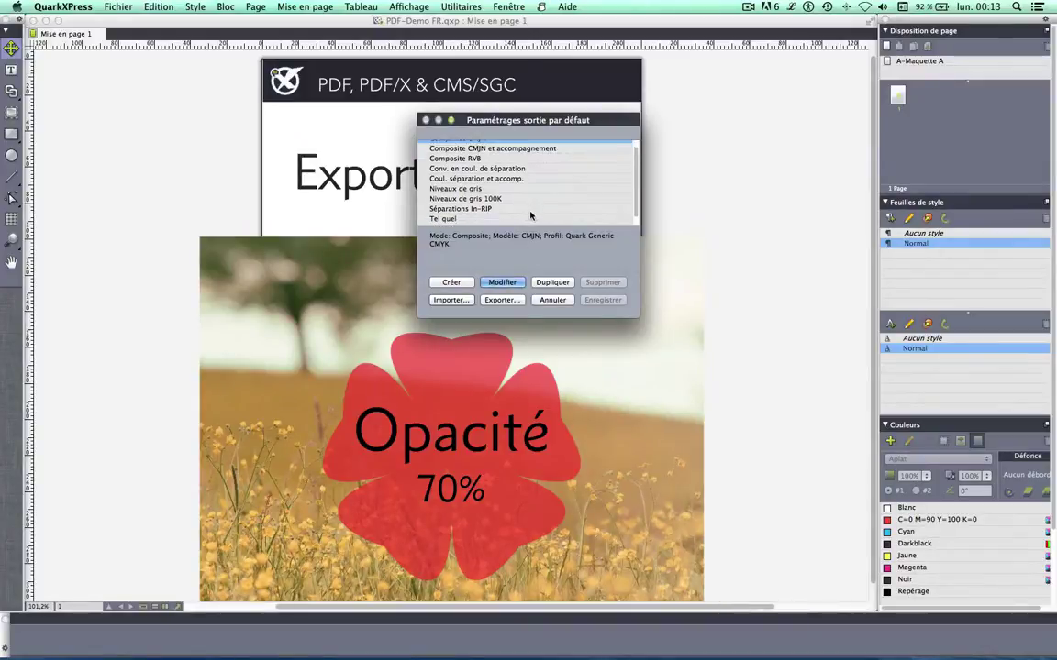
pyautogui.scroll(2, 530, 217)
pyautogui.scroll(-2, 530, 217)
pyautogui.scroll(2, 530, 216)
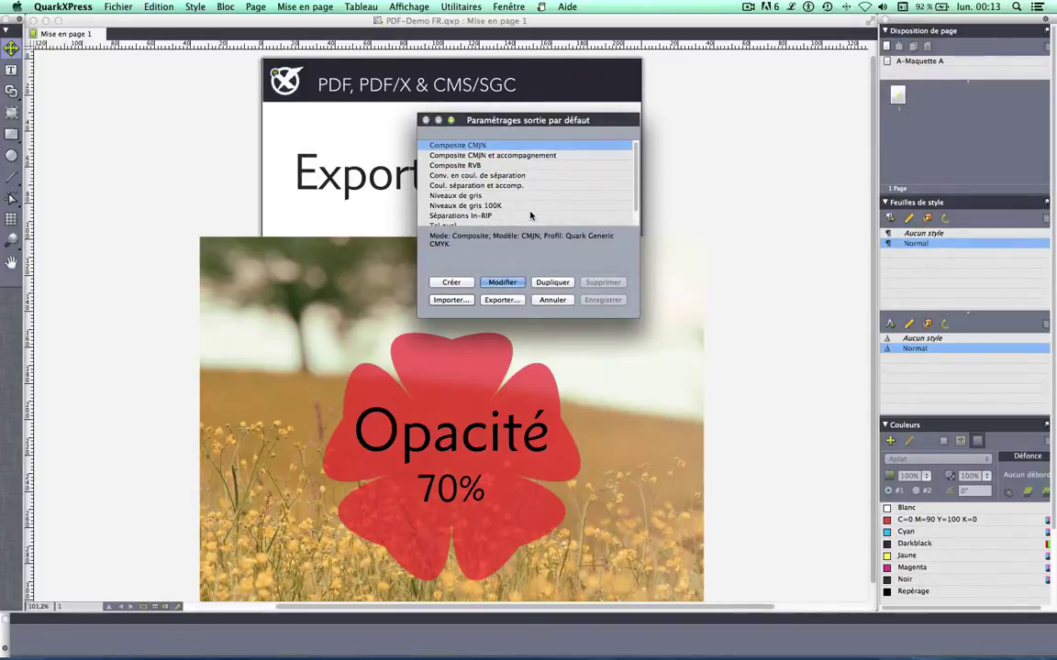
pyautogui.scroll(-2, 515, 177)
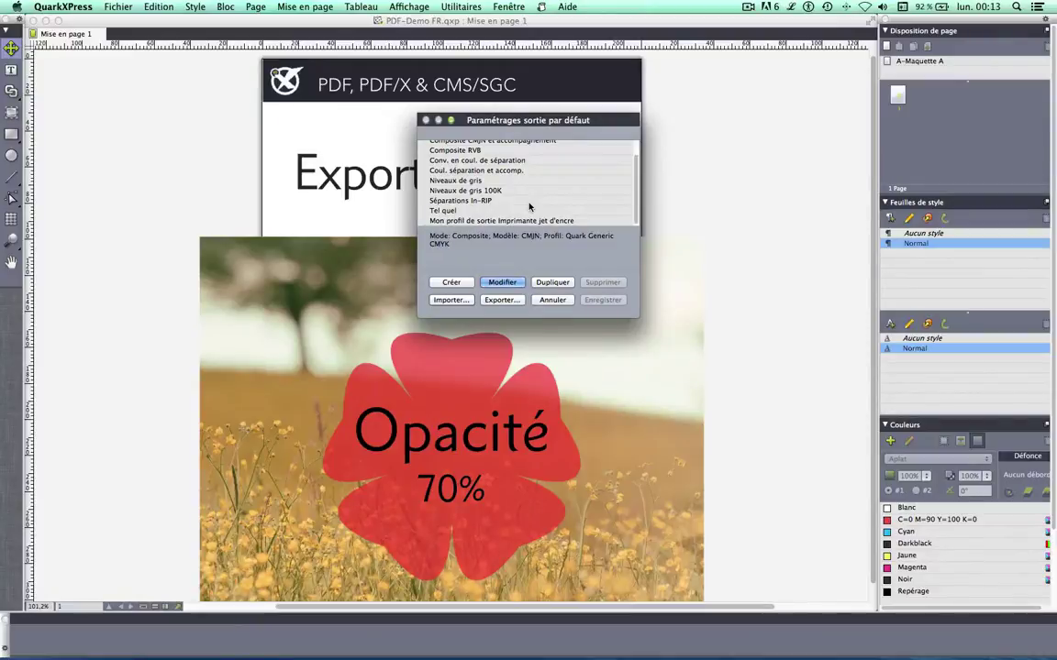
# - Create an output setup in Composite mode with the CMJN model, the Euroscale Coated v2 profile and spot-to-process ink conversion turned off
pyautogui.click(452, 283)
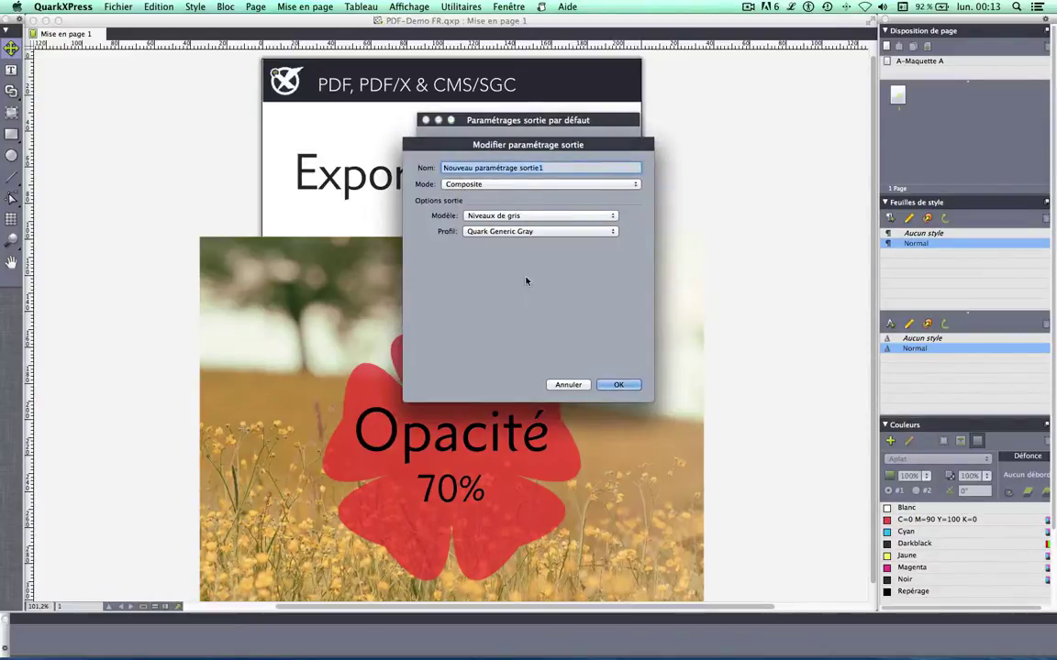
pyautogui.click(507, 184)
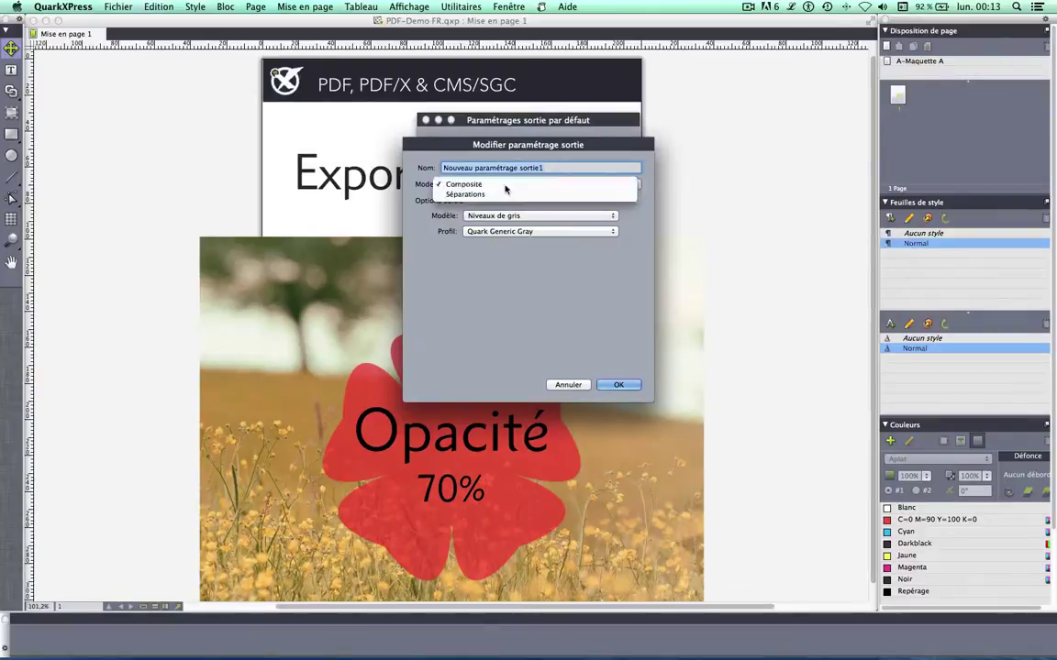
pyautogui.click(495, 184)
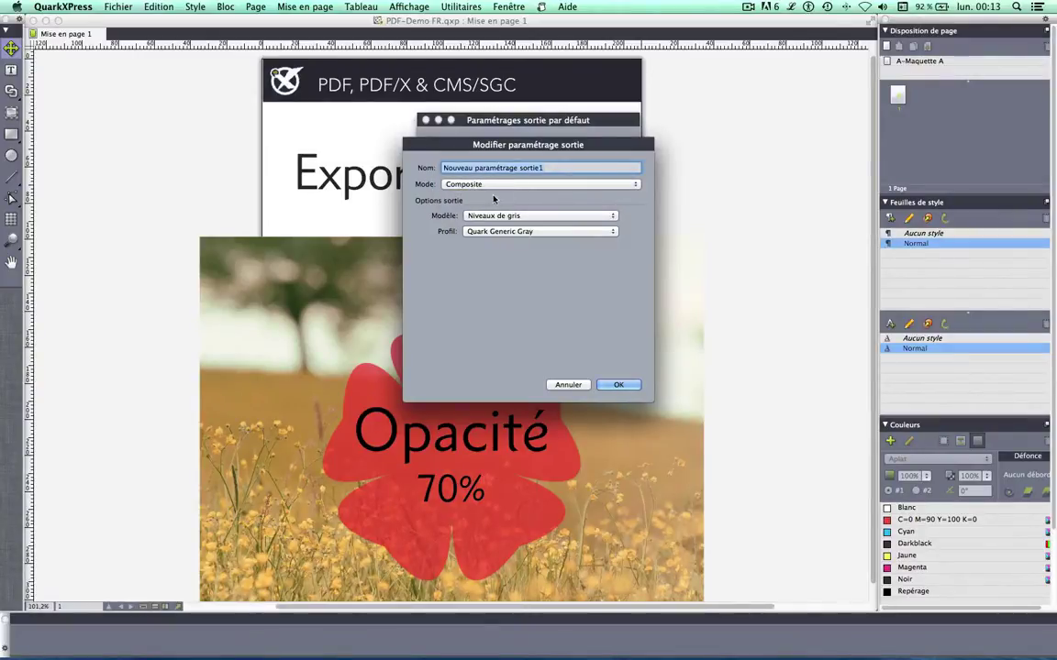
pyautogui.click(494, 185)
pyautogui.click(495, 184)
pyautogui.click(489, 217)
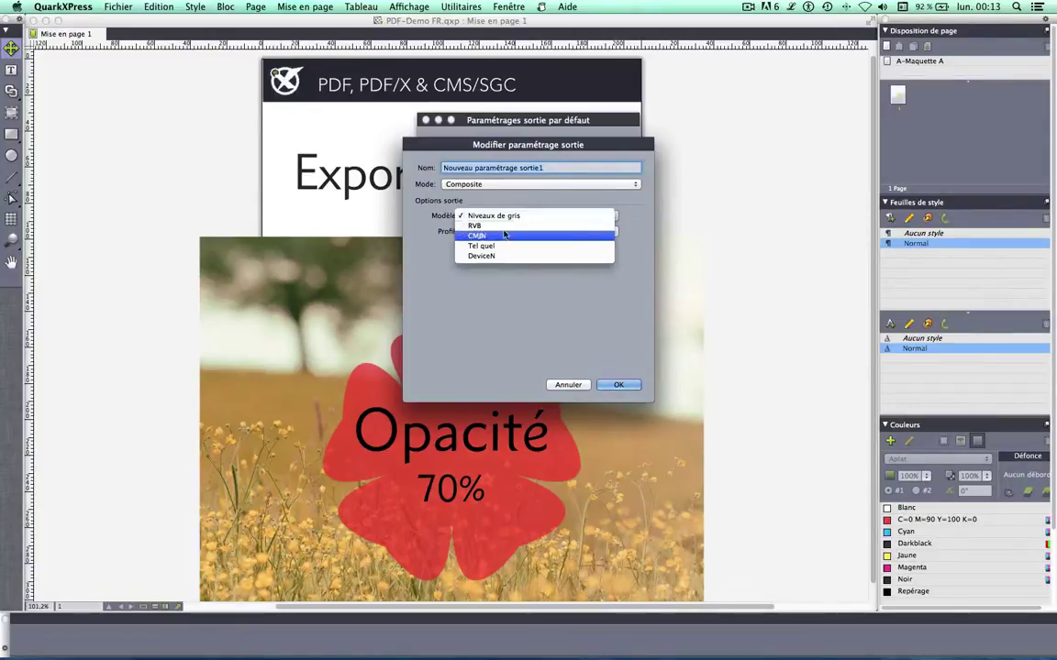
pyautogui.click(490, 238)
pyautogui.click(536, 233)
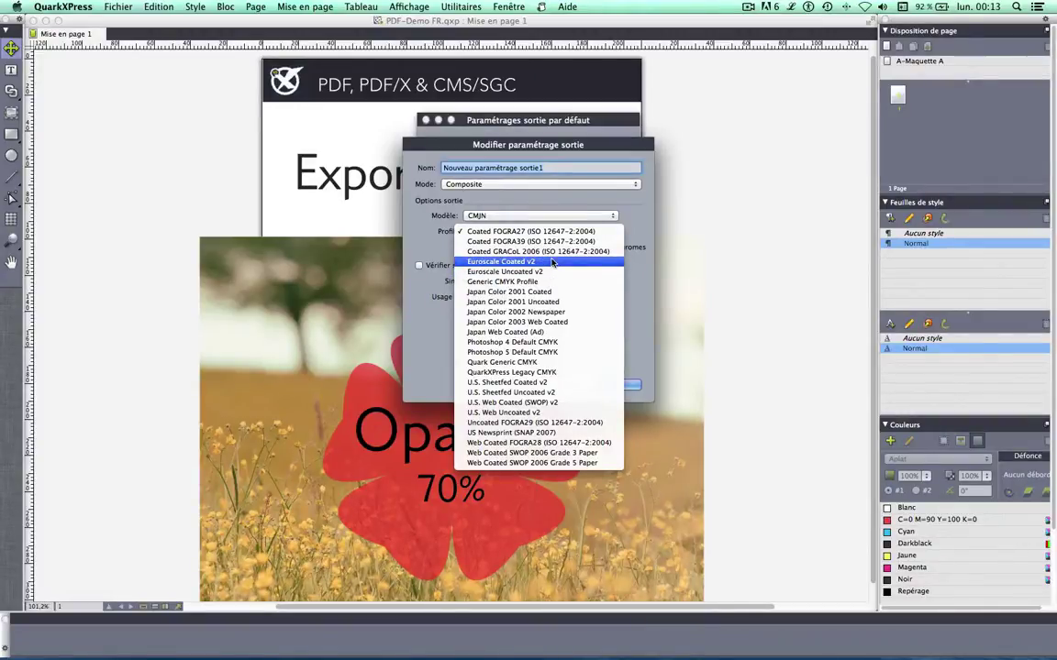
pyautogui.click(553, 262)
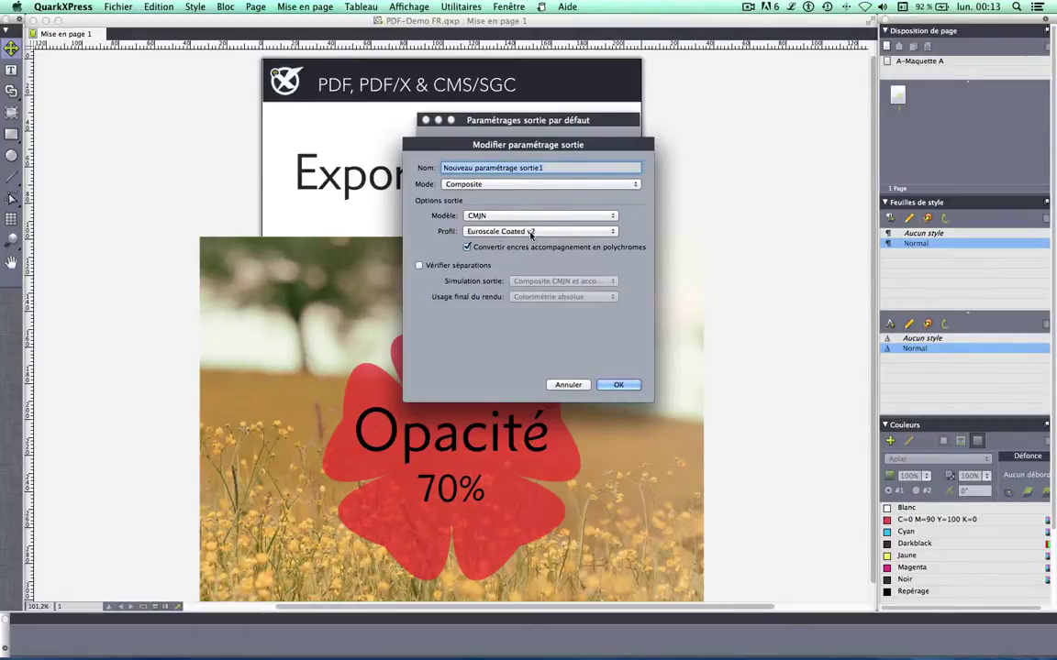
pyautogui.click(503, 250)
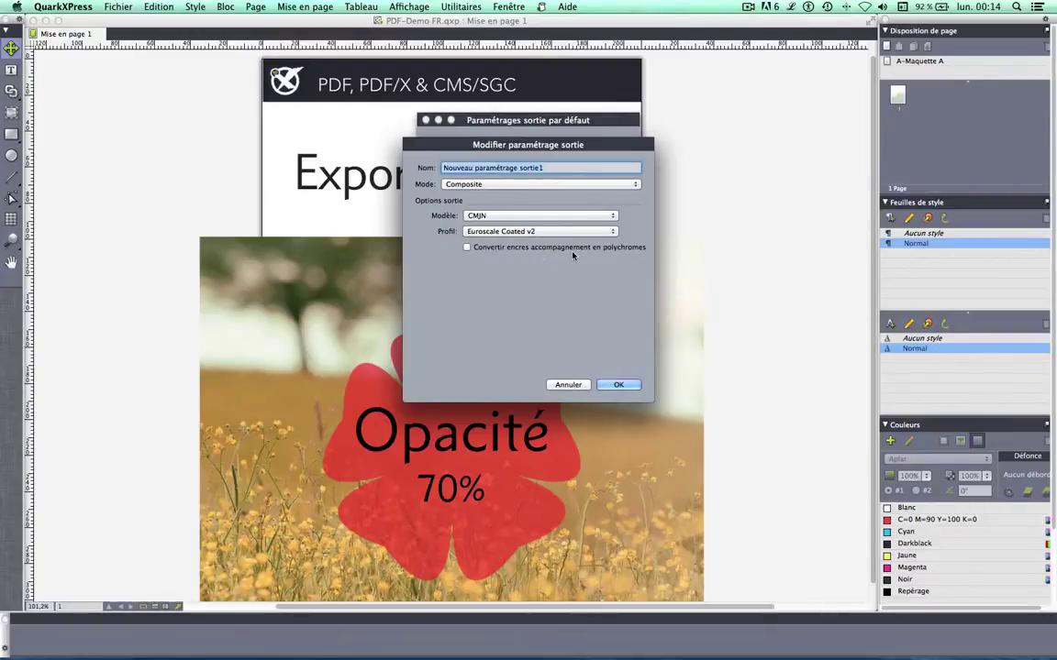
pyautogui.click(621, 385)
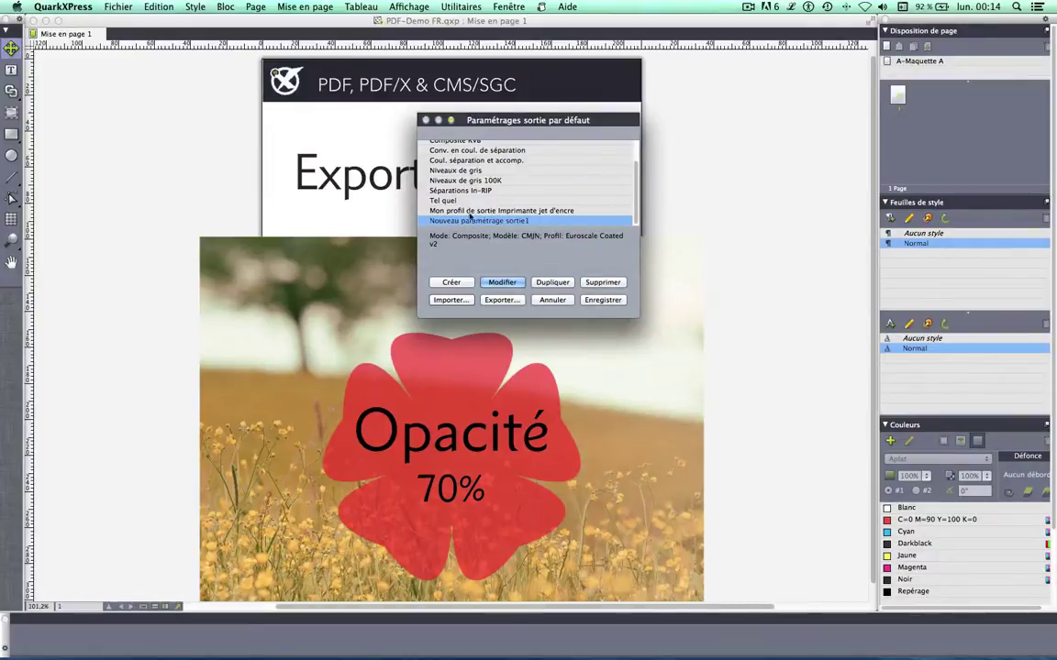
# - Rename the new output setup as "Mon Style de sortie Euroscale Coated v2" and save the output settings
pyautogui.press('Return')
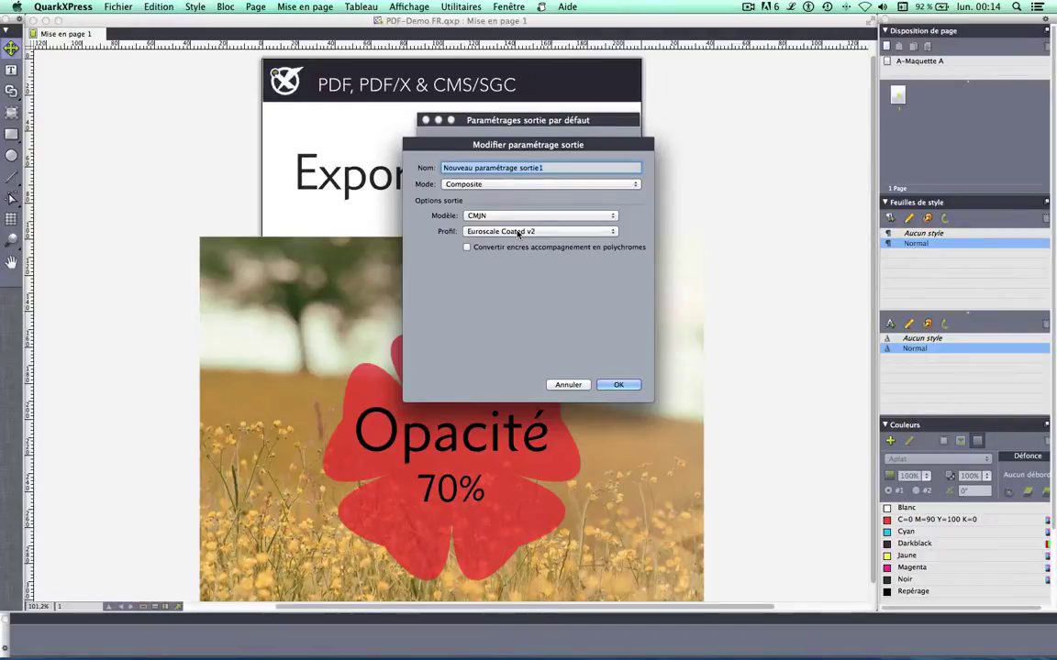
pyautogui.write('Mon S')
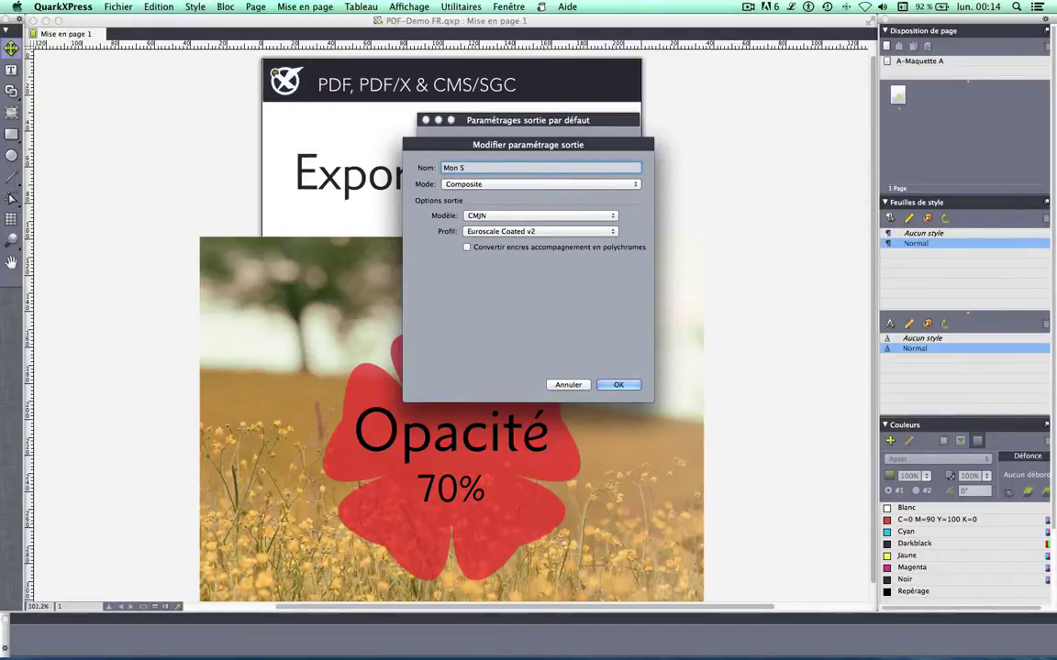
pyautogui.write('tyle de sortie Euroscale')
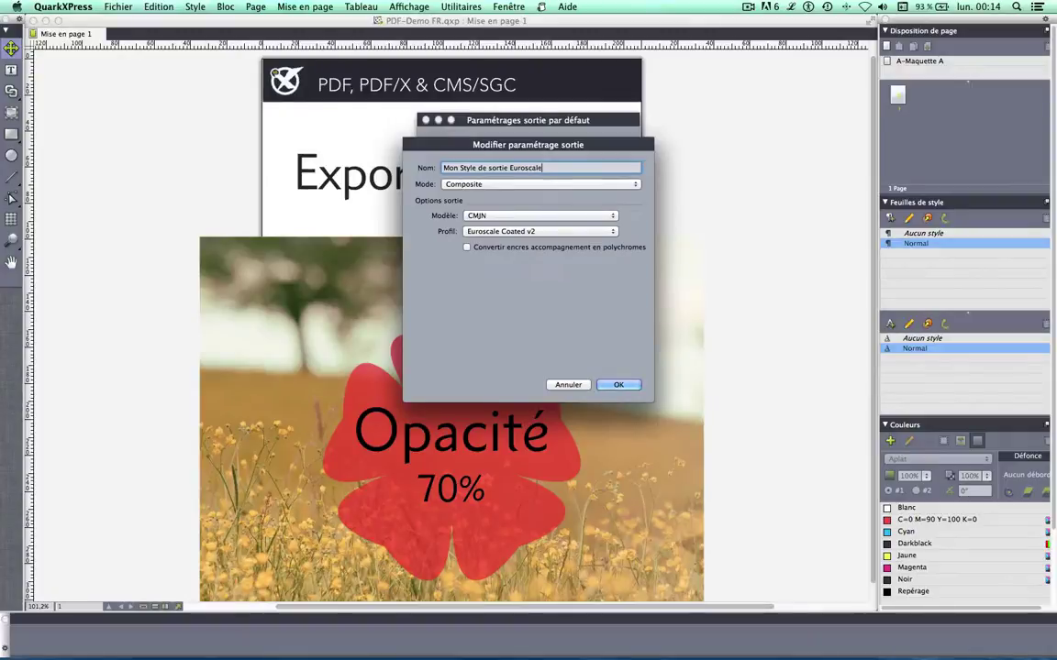
pyautogui.write(' Coated v2')
pyautogui.click(618, 385)
pyautogui.click(597, 303)
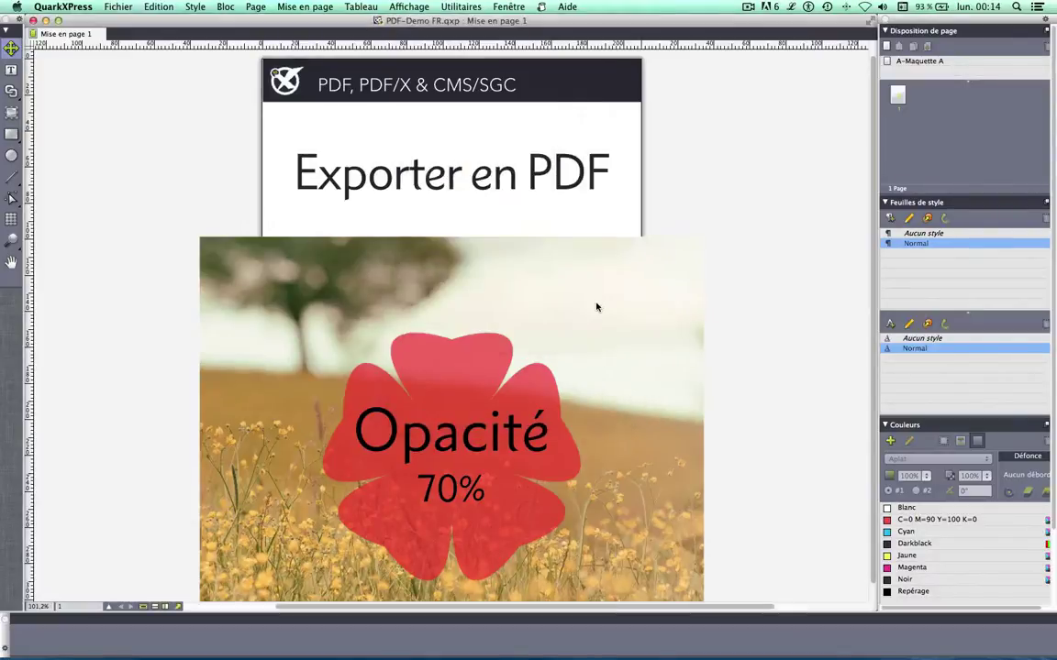
# - Start exporting the layout as PDF and open its export options
pyautogui.click(128, 9)
pyautogui.moveTo(161, 153)
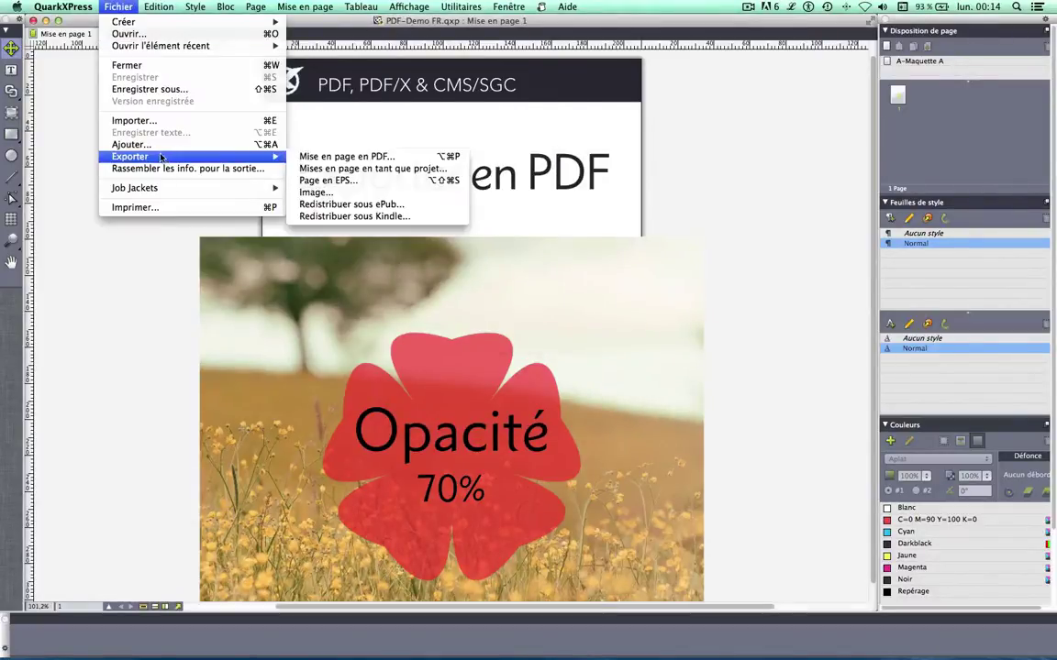
pyautogui.click(344, 153)
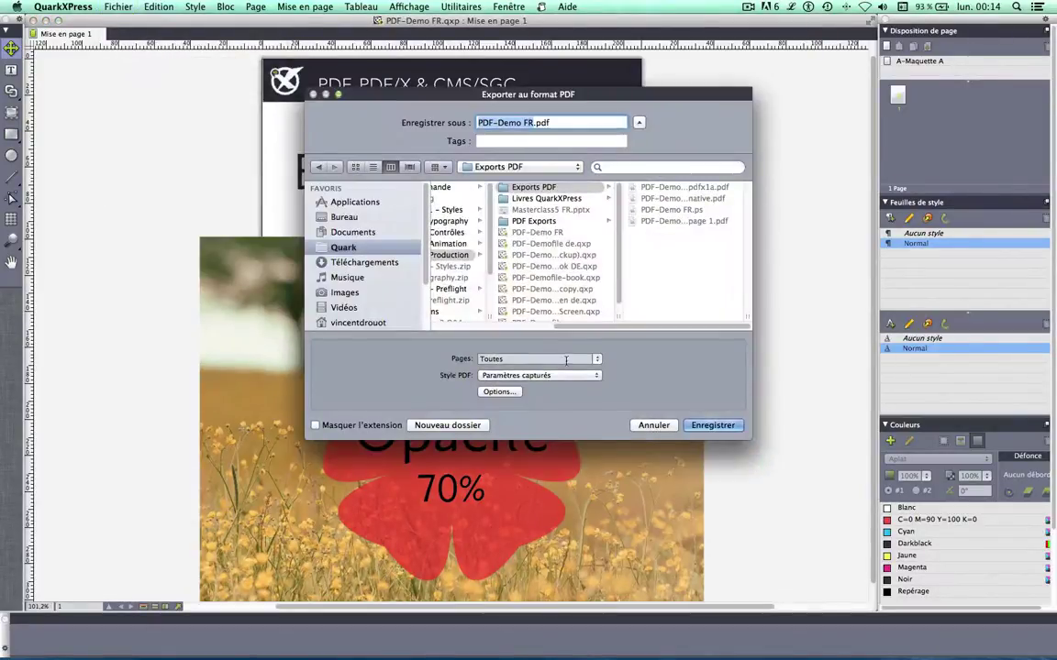
pyautogui.click(500, 392)
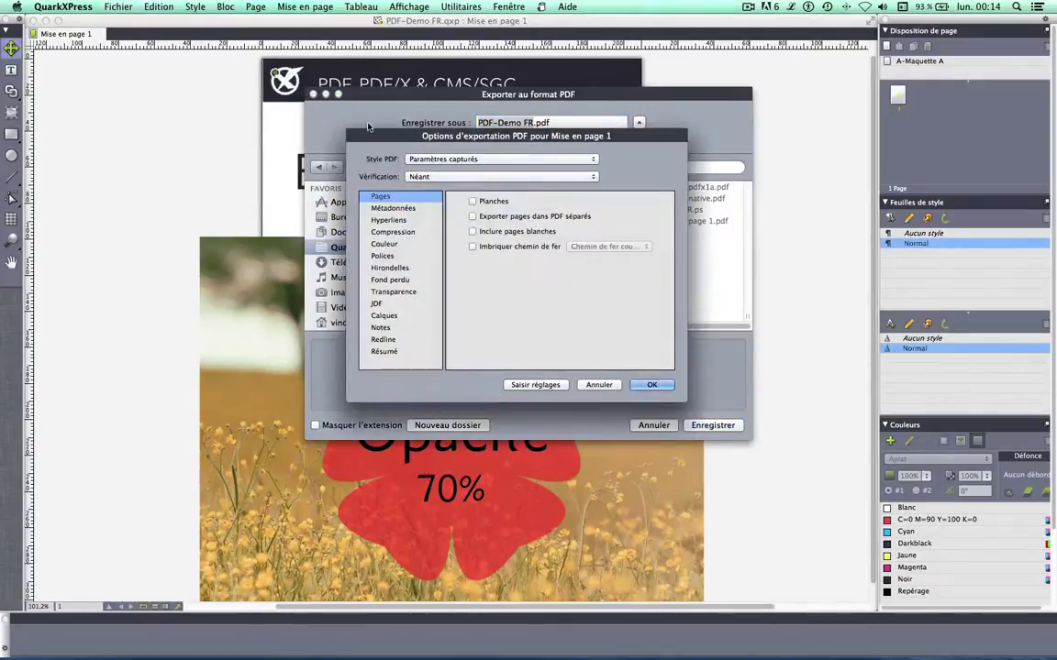
# - Set the export colour to Composite mode using the setup "Mon Style de sortie Euroscale Coated v2"
pyautogui.click(396, 245)
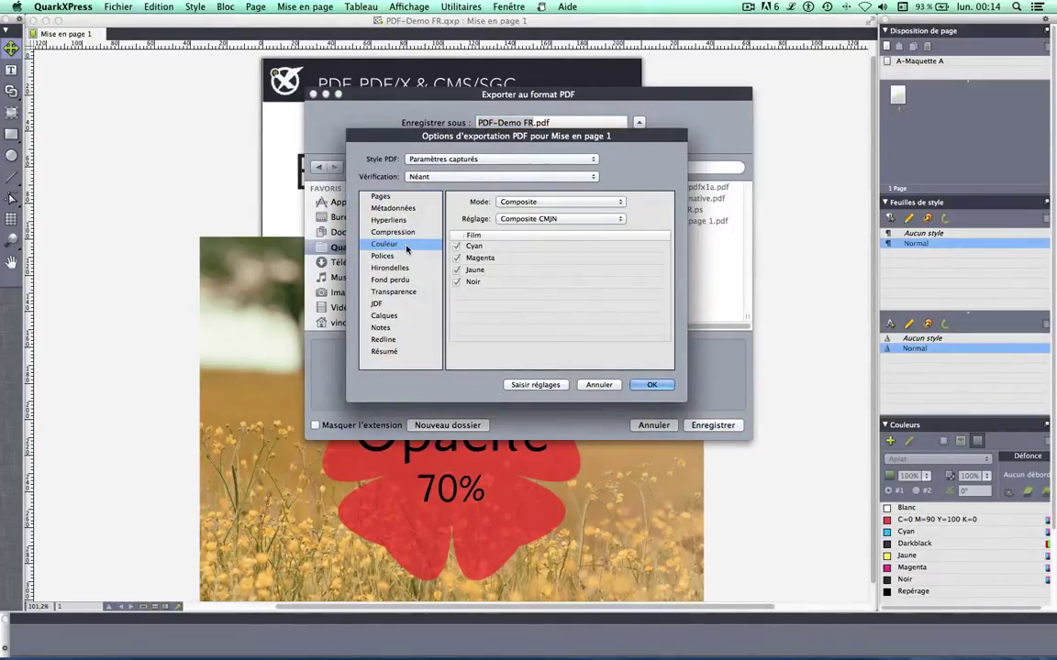
pyautogui.click(403, 235)
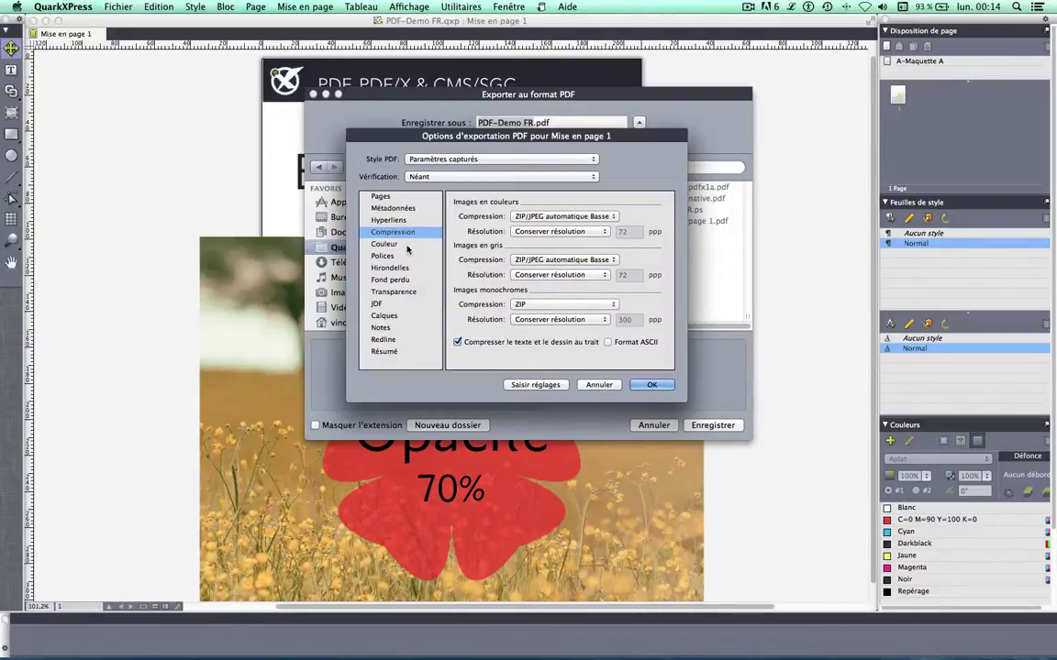
pyautogui.click(404, 246)
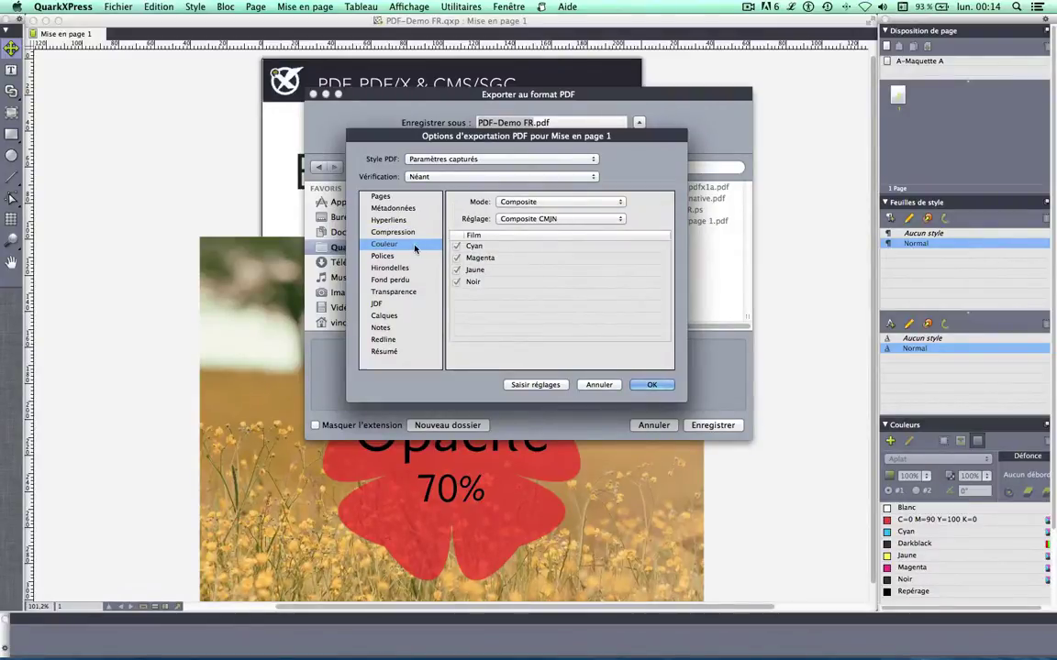
pyautogui.click(552, 201)
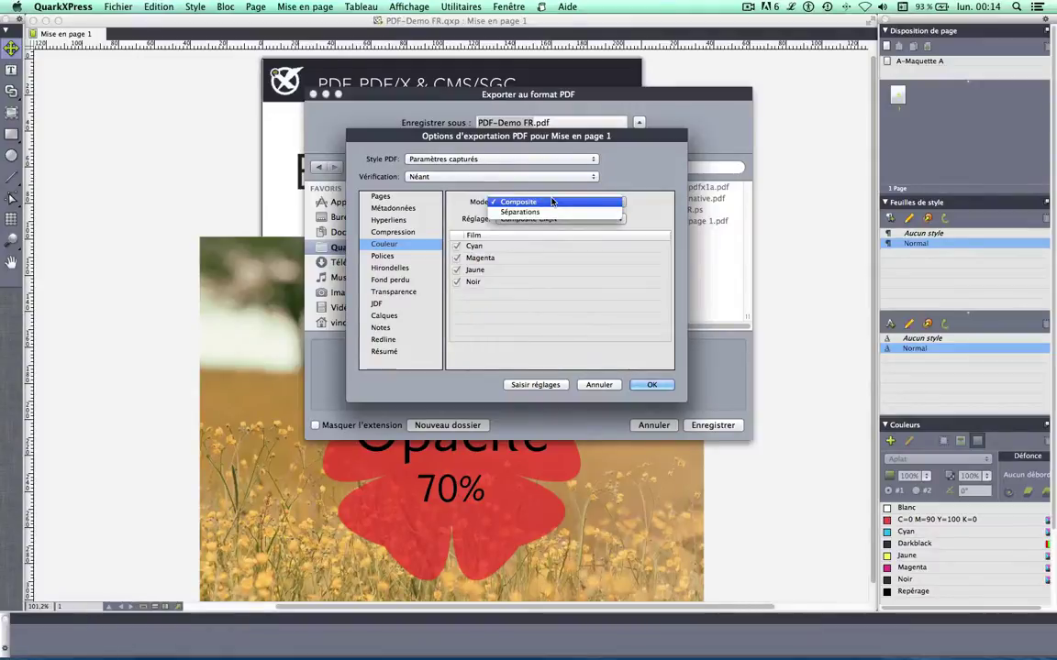
pyautogui.click(550, 202)
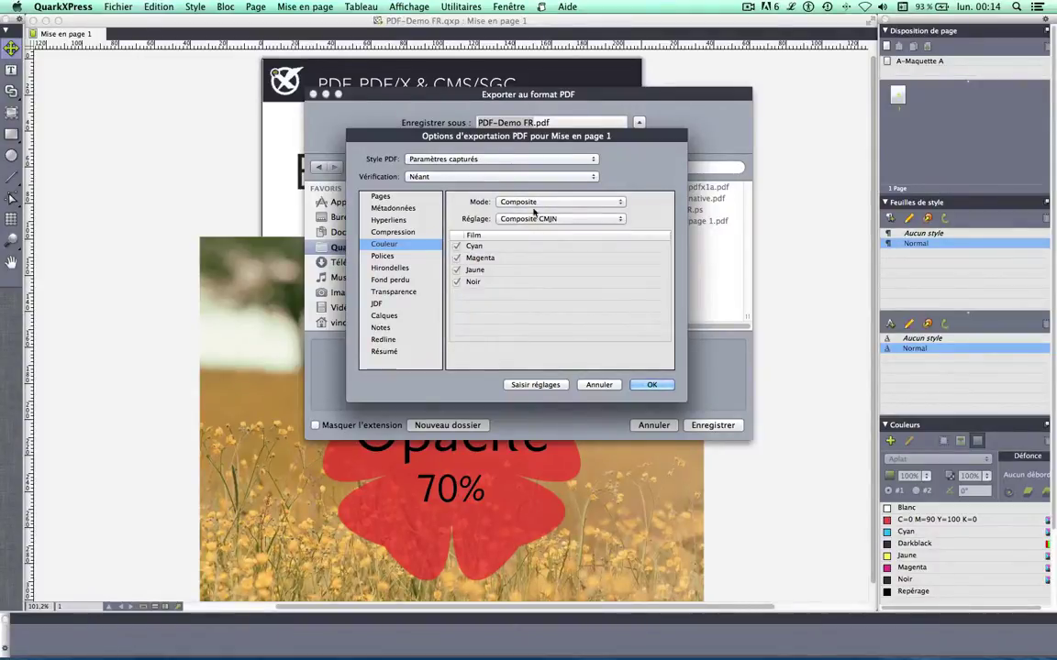
pyautogui.click(557, 220)
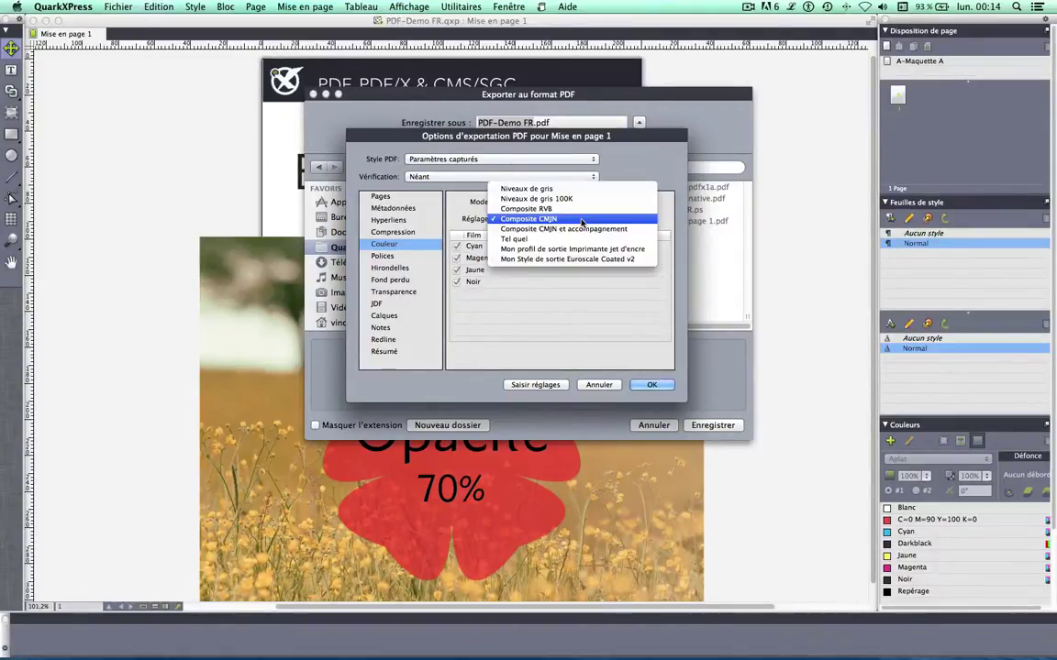
pyautogui.click(612, 260)
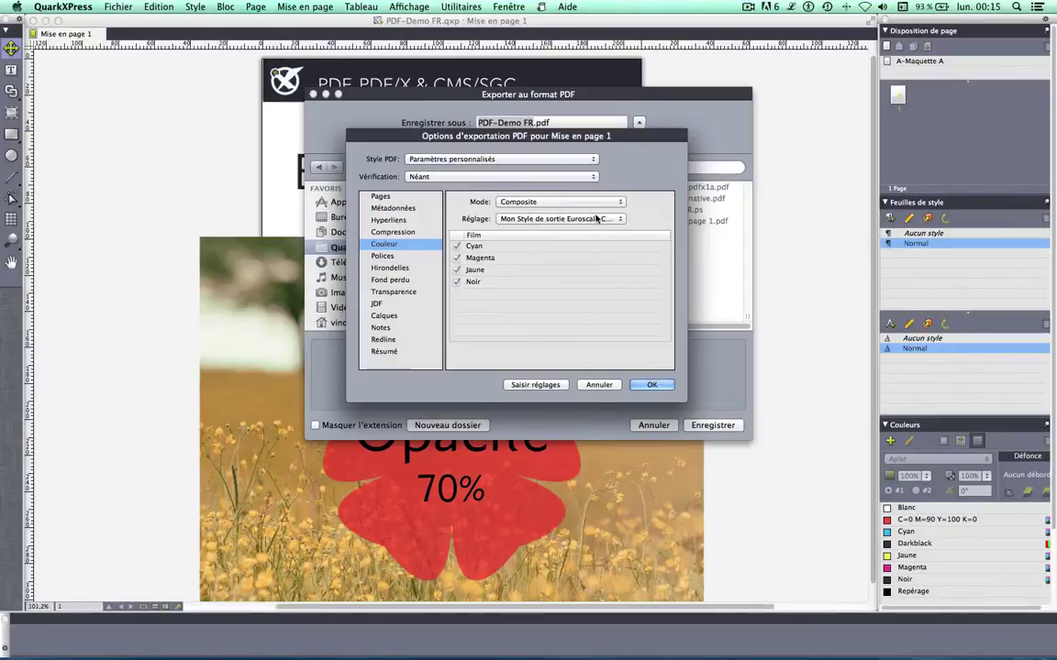
# - Review the compression options and set the registration marks (Hirondelles) mode to Centré
pyautogui.click(415, 235)
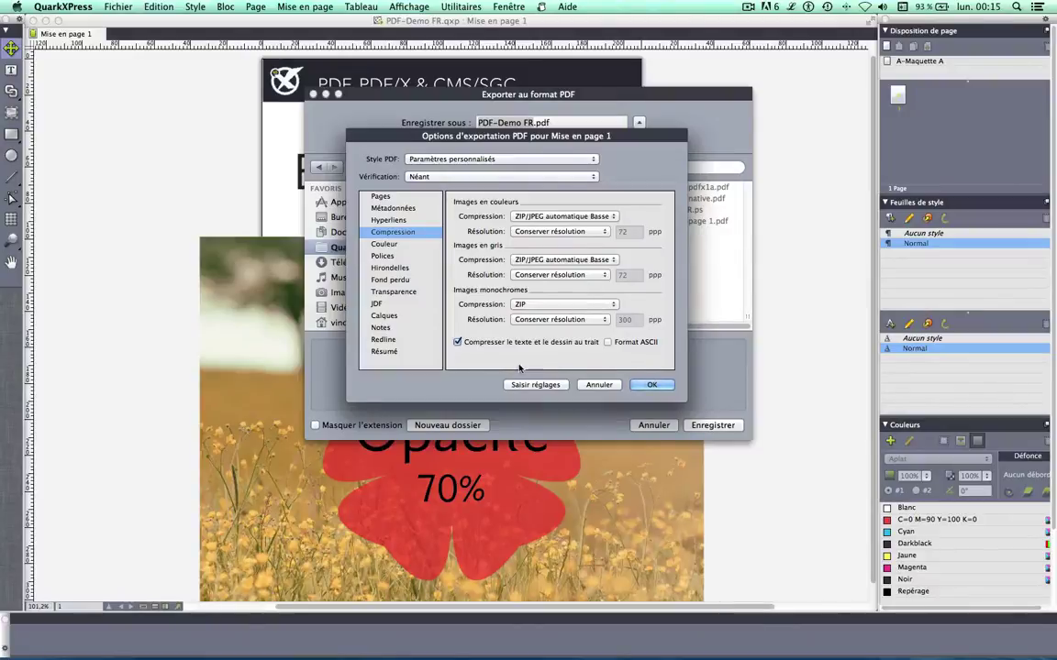
pyautogui.click(408, 268)
pyautogui.click(536, 202)
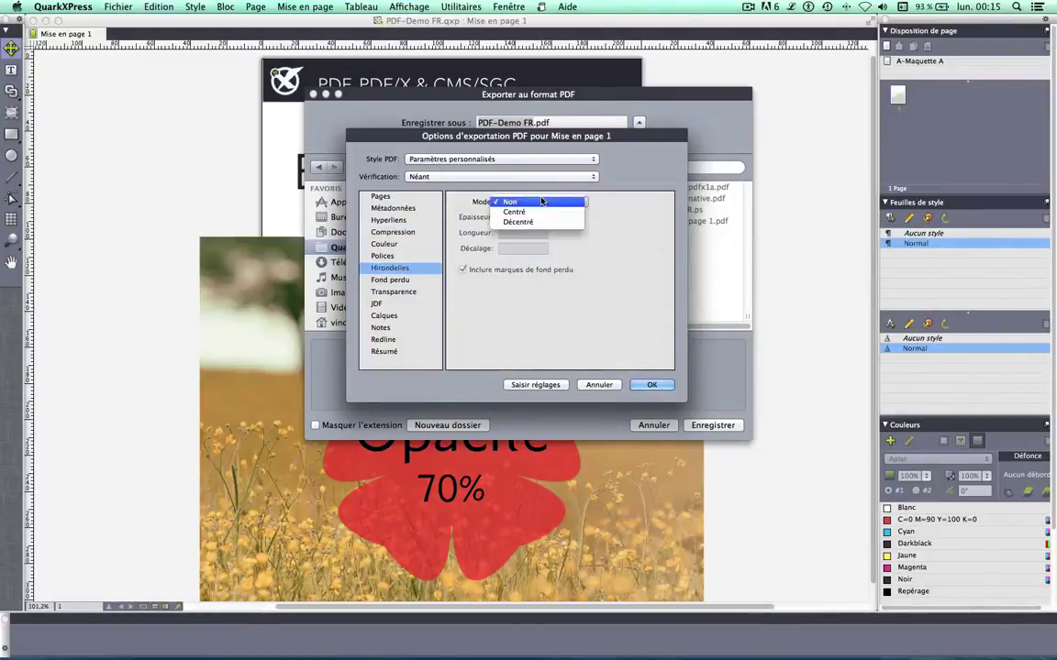
pyautogui.click(539, 213)
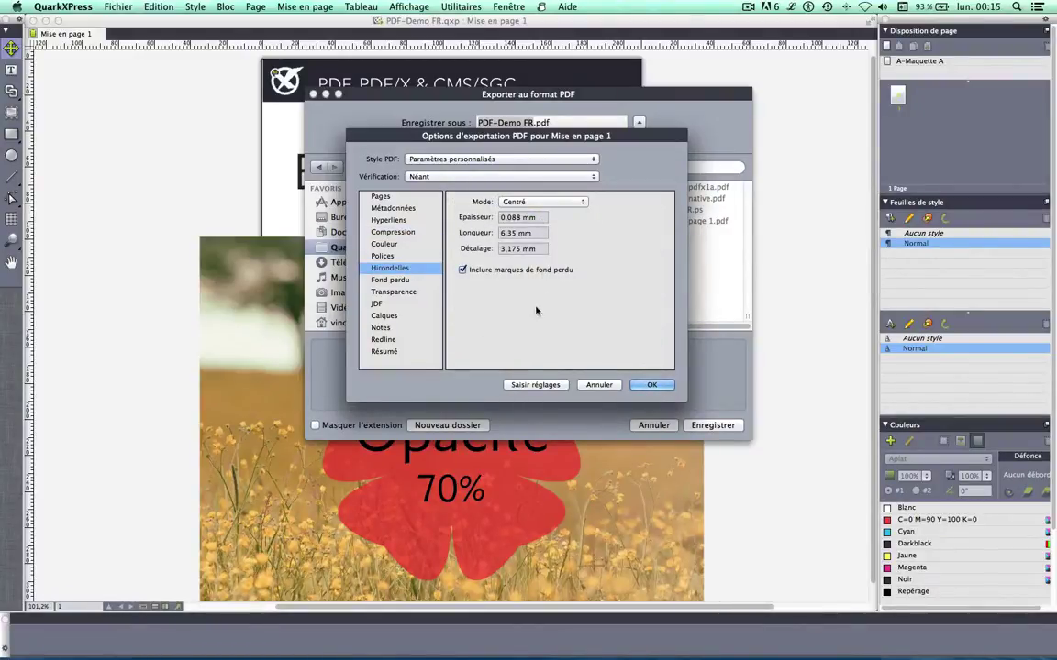
pyautogui.click(462, 270)
# - Set the symmetric bleed amount (Fond perdu) for the PDF export to 3 mm
pyautogui.click(415, 281)
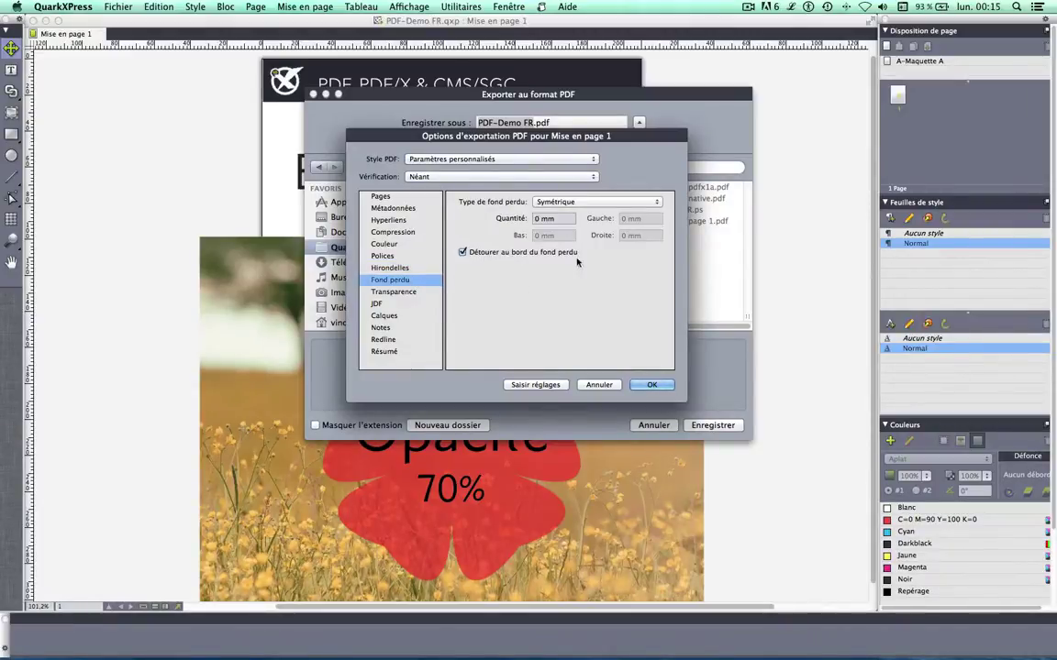
pyautogui.click(552, 218)
pyautogui.write('3 ')
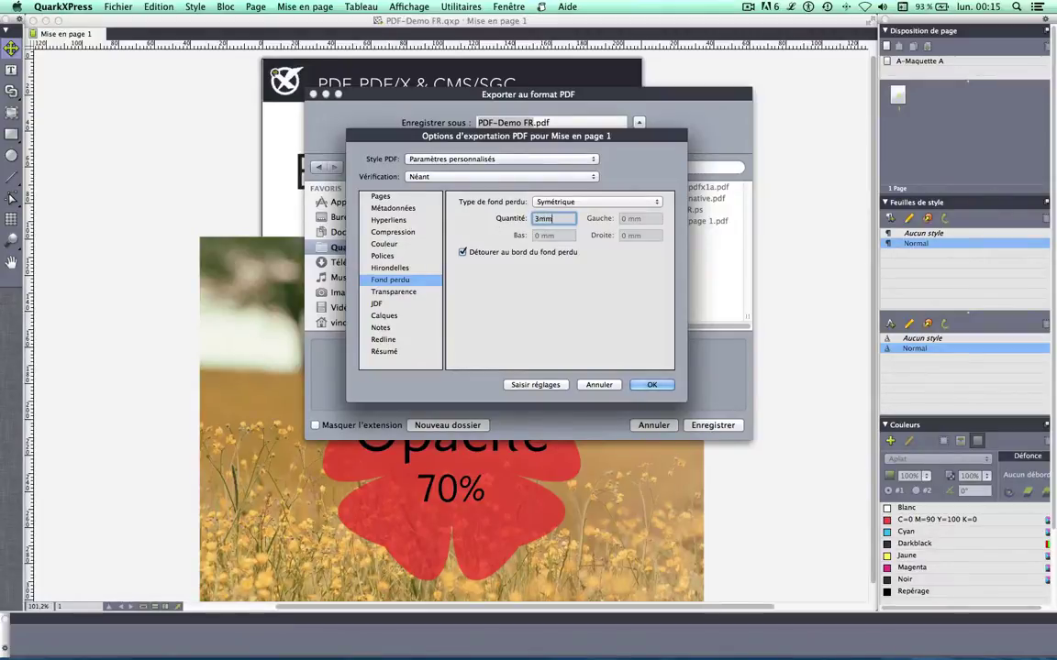
# - Complete the symmetric bleed entry as 3 mm and check the transparency options for native-mode export
pyautogui.write('mm')
pyautogui.press('Tab')
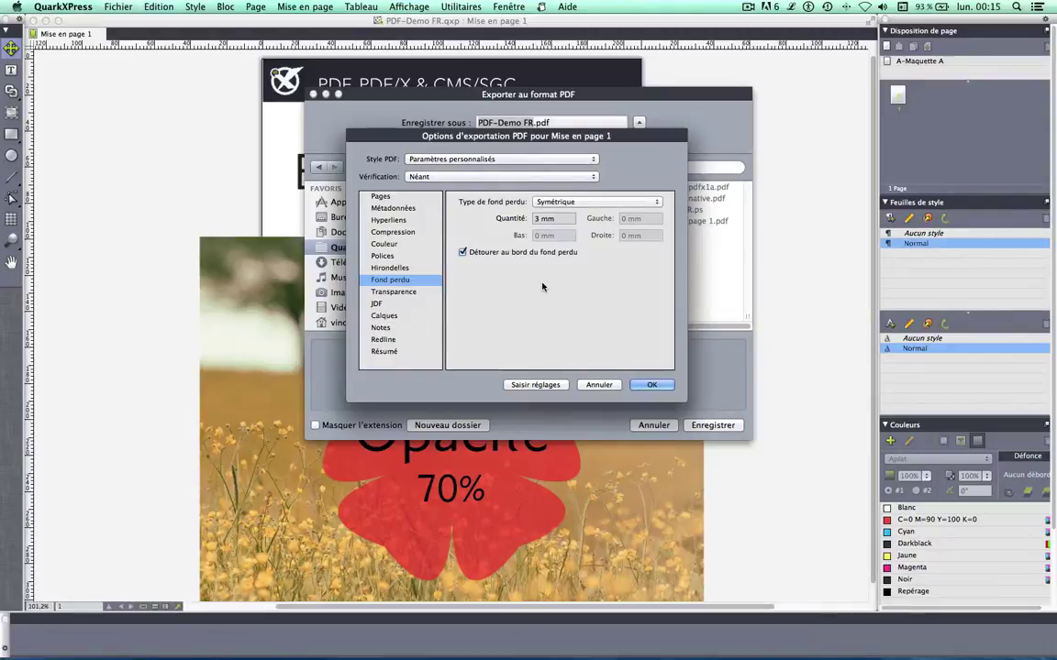
pyautogui.click(393, 292)
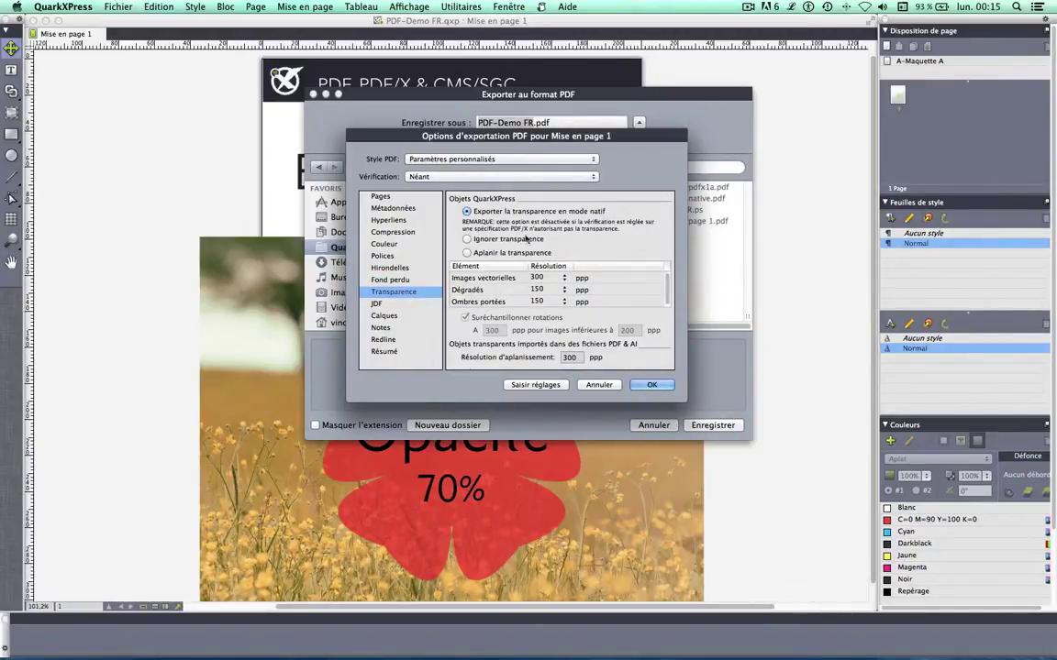
# - Save the current export settings as a new PDF output style named "Haute déf Traits coupe Profil ICC Euroscale Transp Native"
pyautogui.click(490, 161)
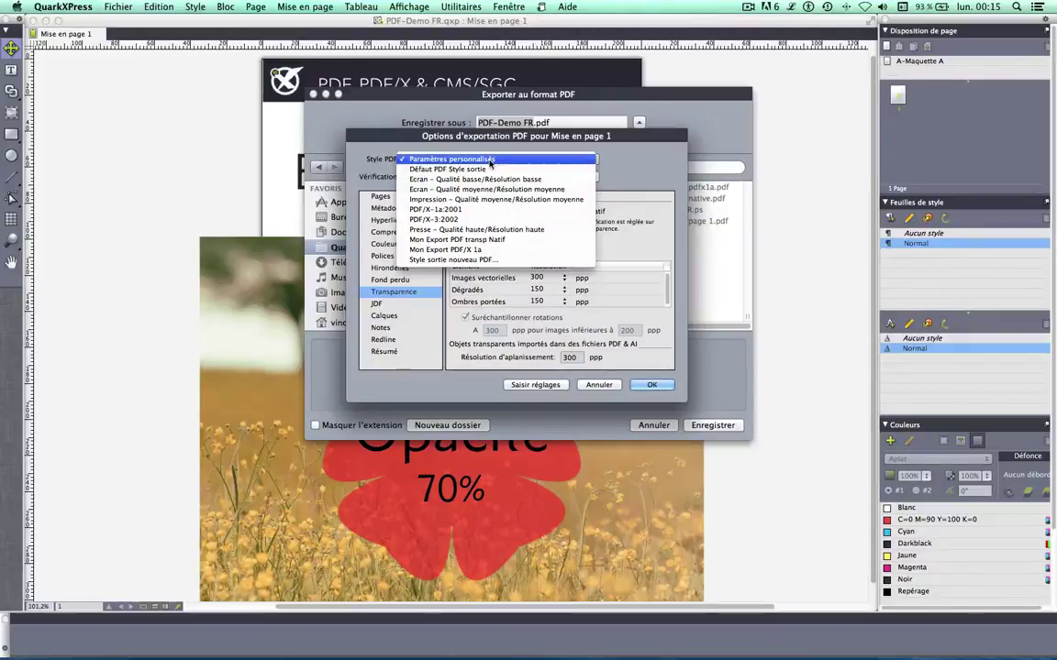
pyautogui.click(451, 260)
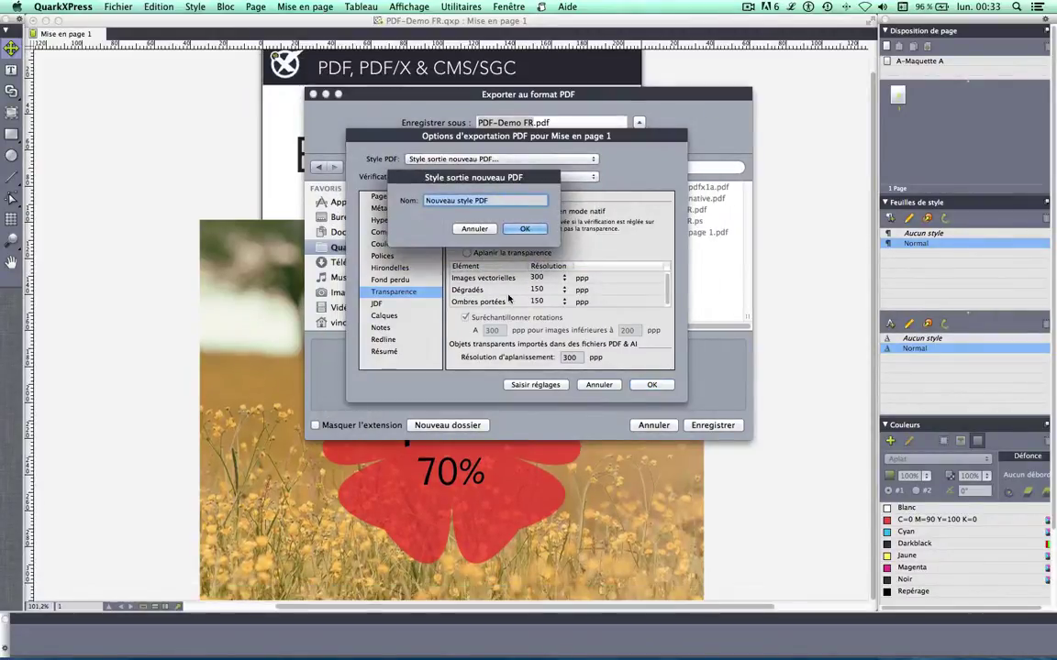
pyautogui.write('H')
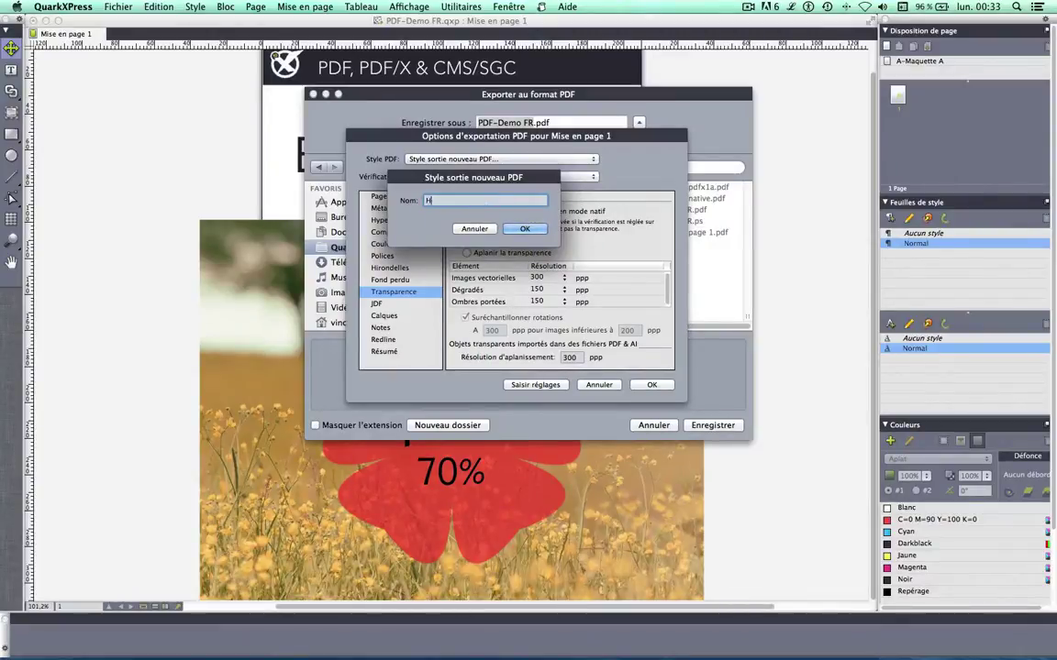
pyautogui.write('aute déf')
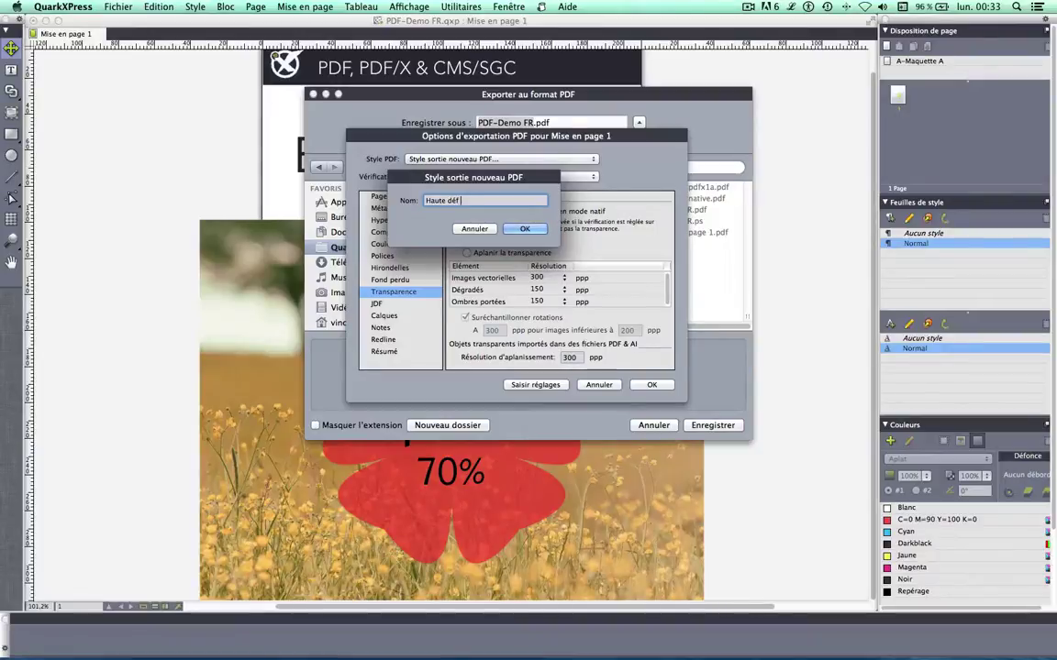
pyautogui.write(' Traits coupe')
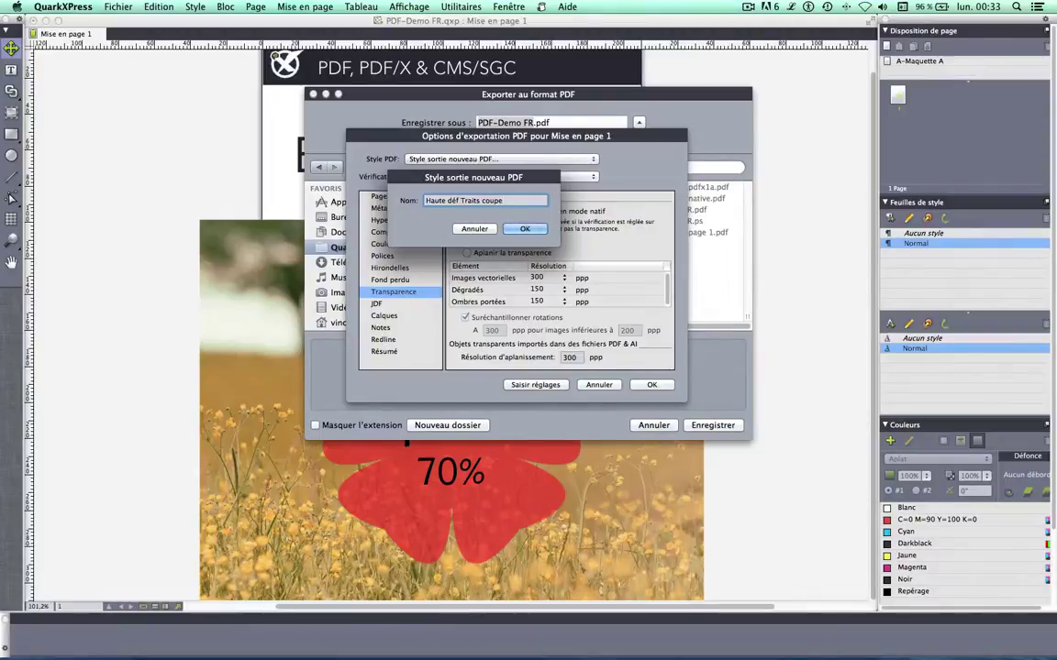
pyautogui.write(' Profil ICC Euroscale')
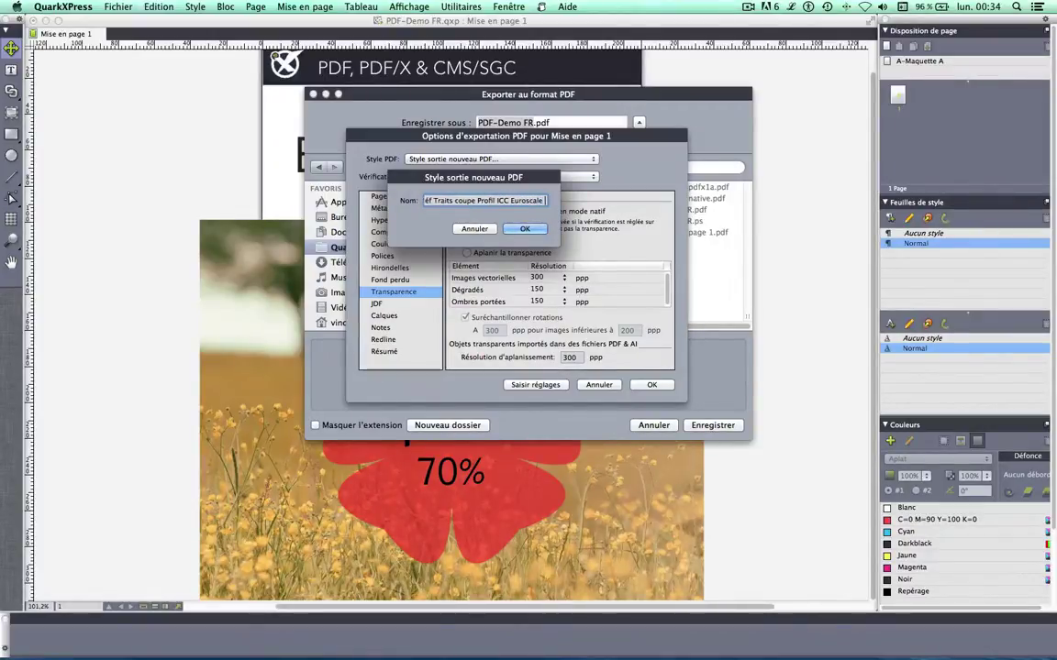
pyautogui.write(' Trans')
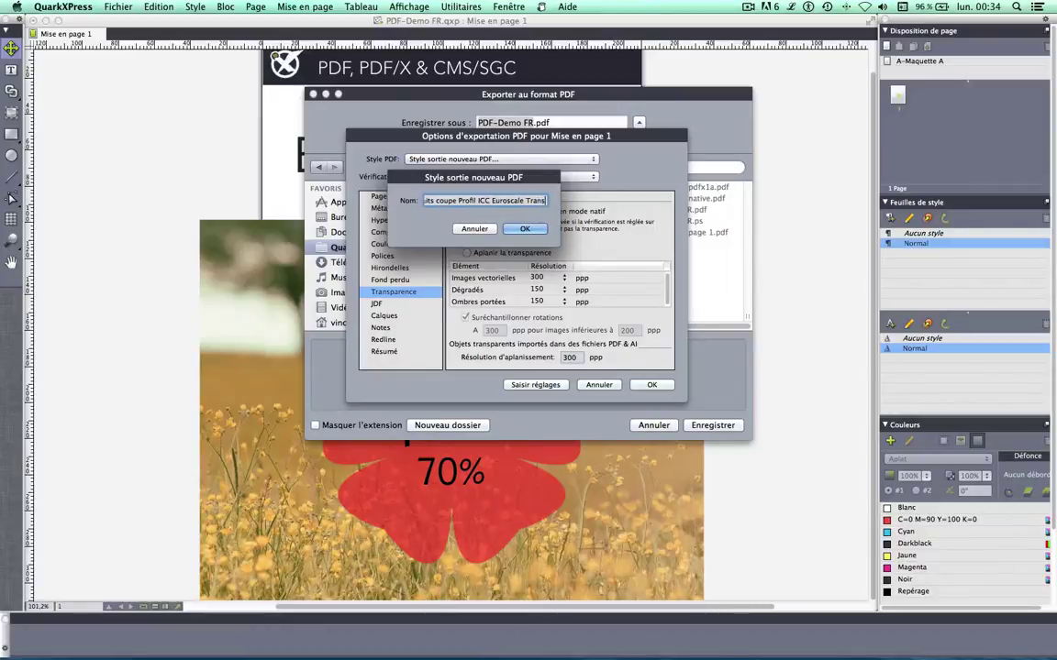
pyautogui.write('p Native')
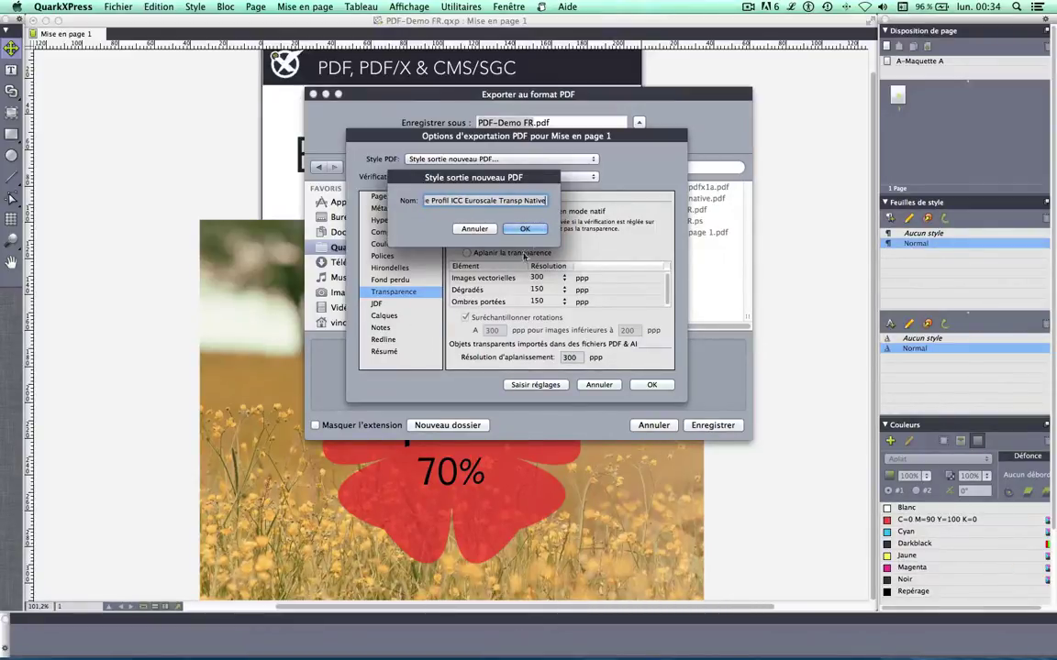
pyautogui.press('Return')
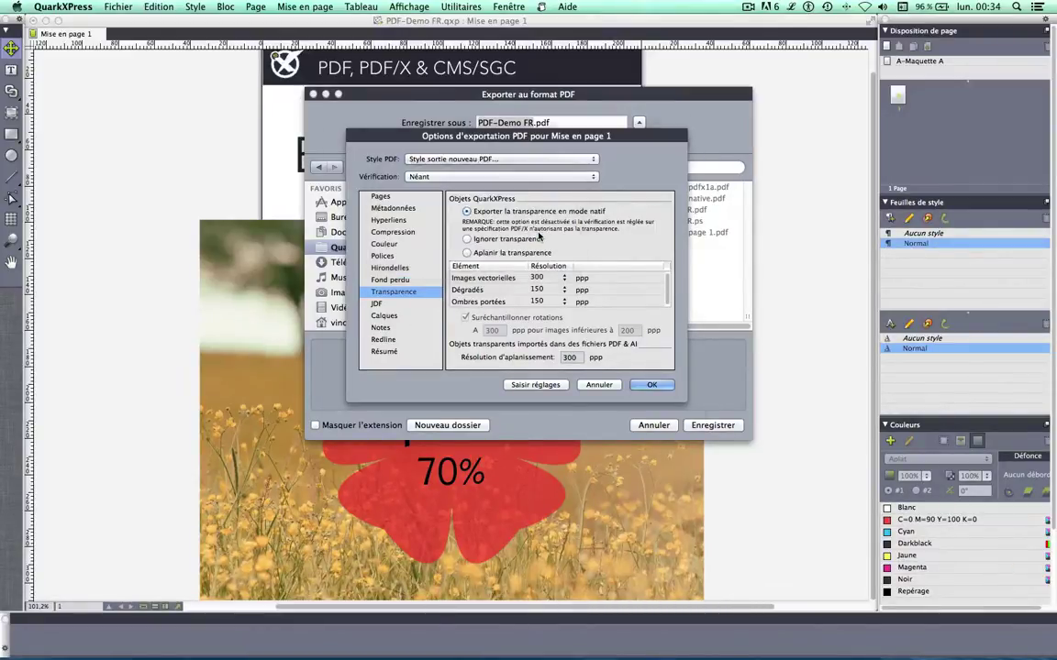
pyautogui.click(661, 385)
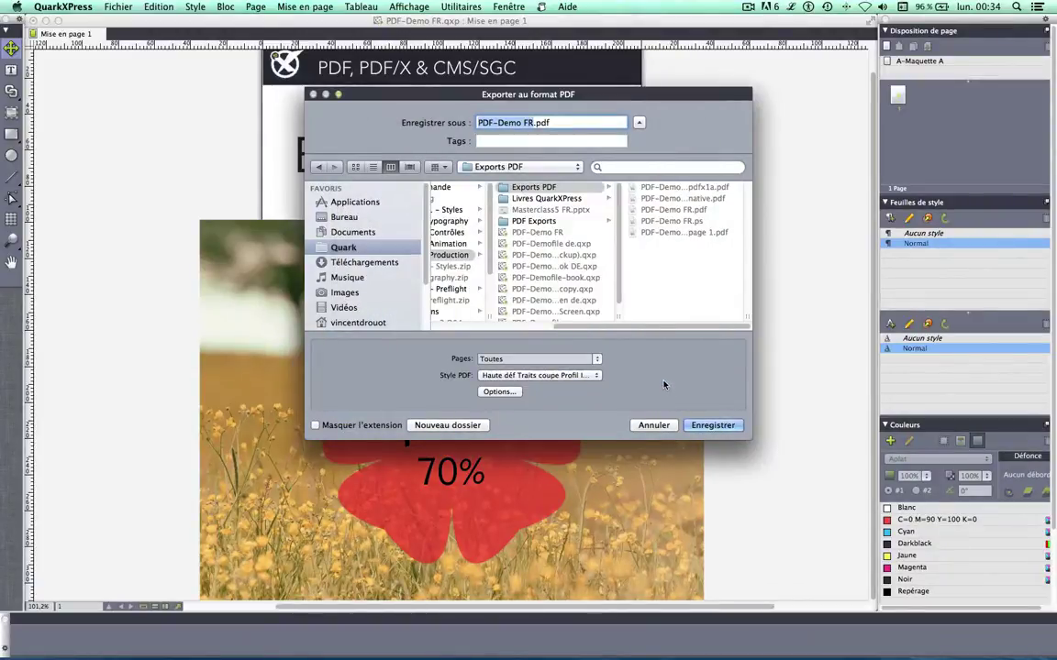
# - Export the layout with the "Haute déf Traits coupe Profil ICC Euroscale Transp Native" style, replacing the existing PDF-Demo FR.pdf
pyautogui.click(592, 376)
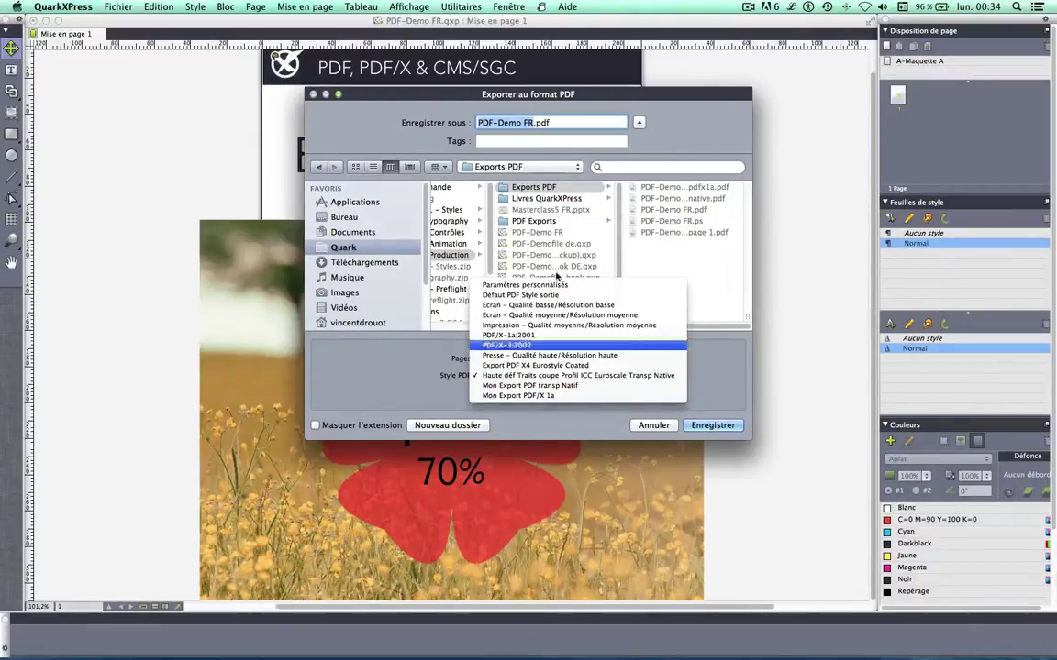
pyautogui.click(629, 377)
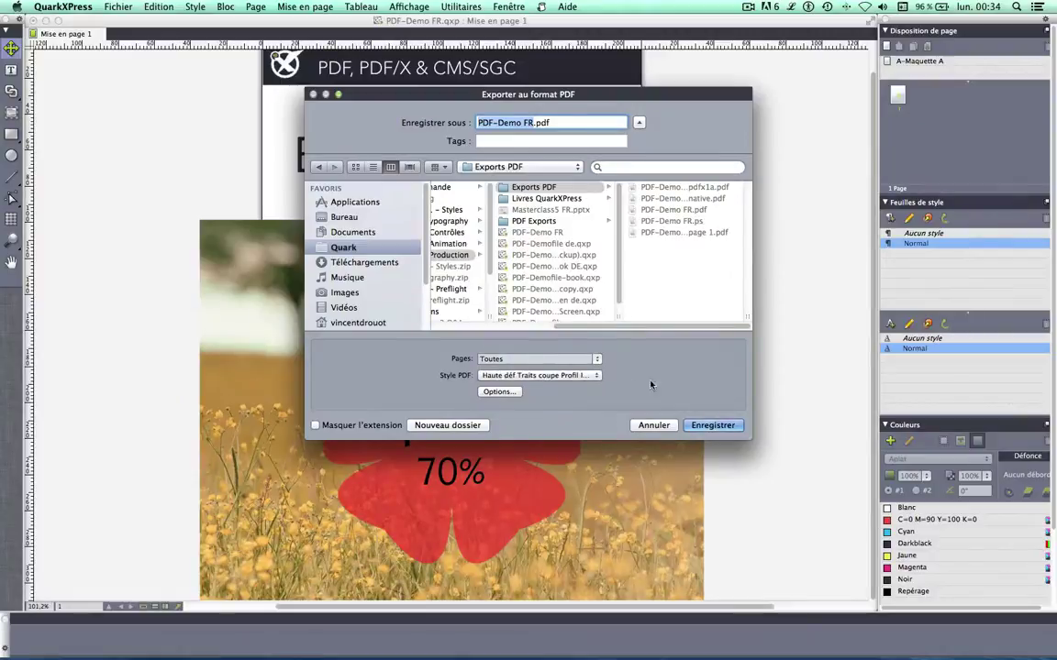
pyautogui.click(697, 425)
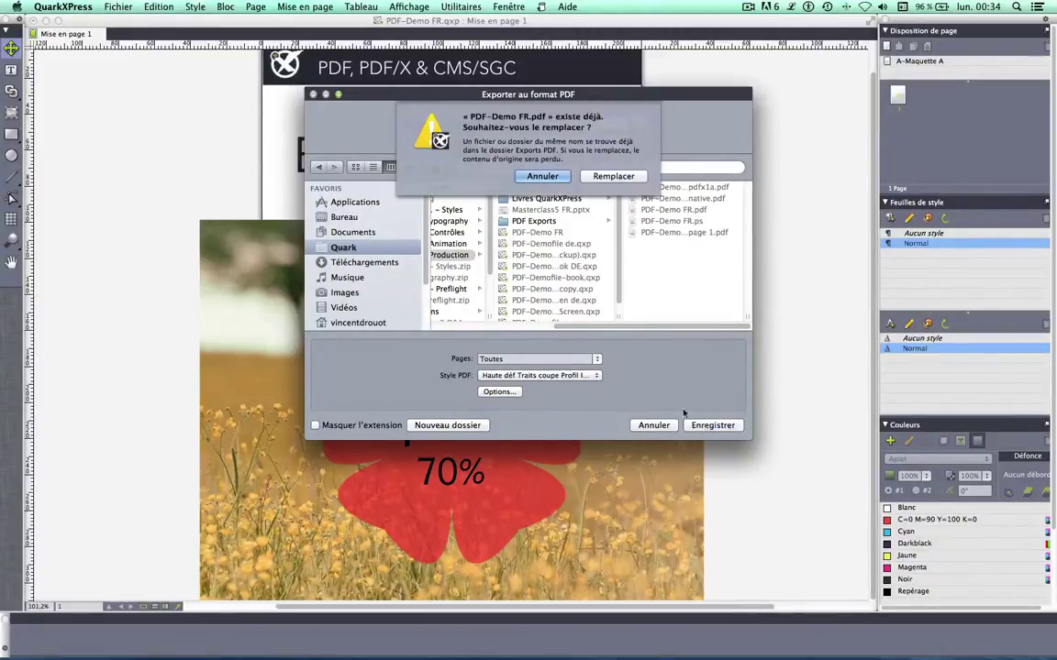
pyautogui.click(632, 175)
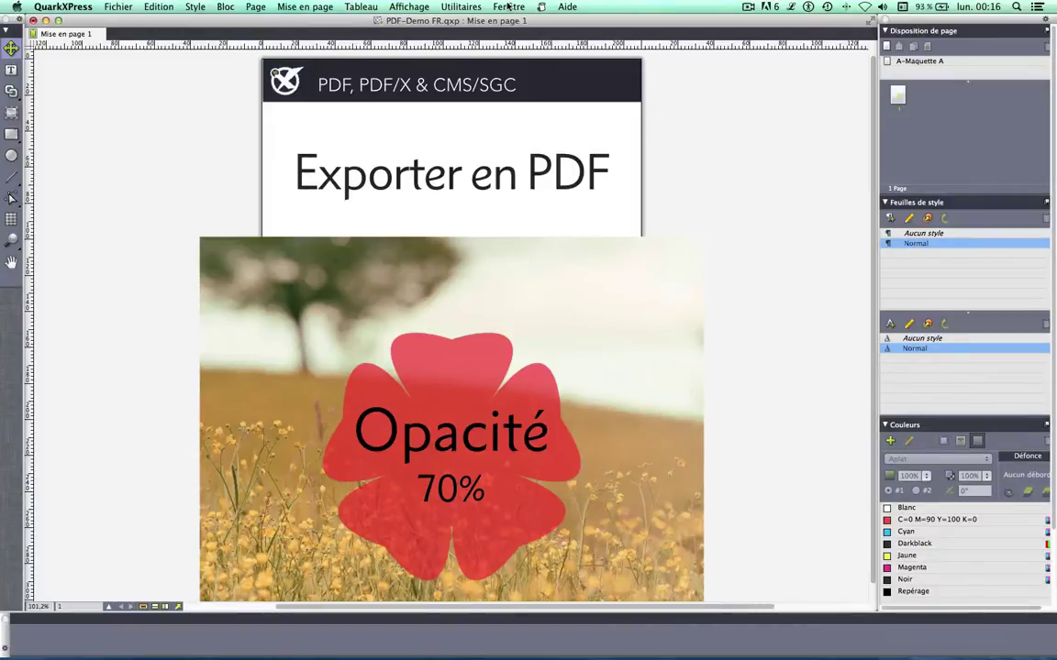
# - Proof the layout's colours on screen with the output preview "Mon Style de sortie Euroscale Coated v2"
pyautogui.click(412, 7)
pyautogui.moveTo(492, 278)
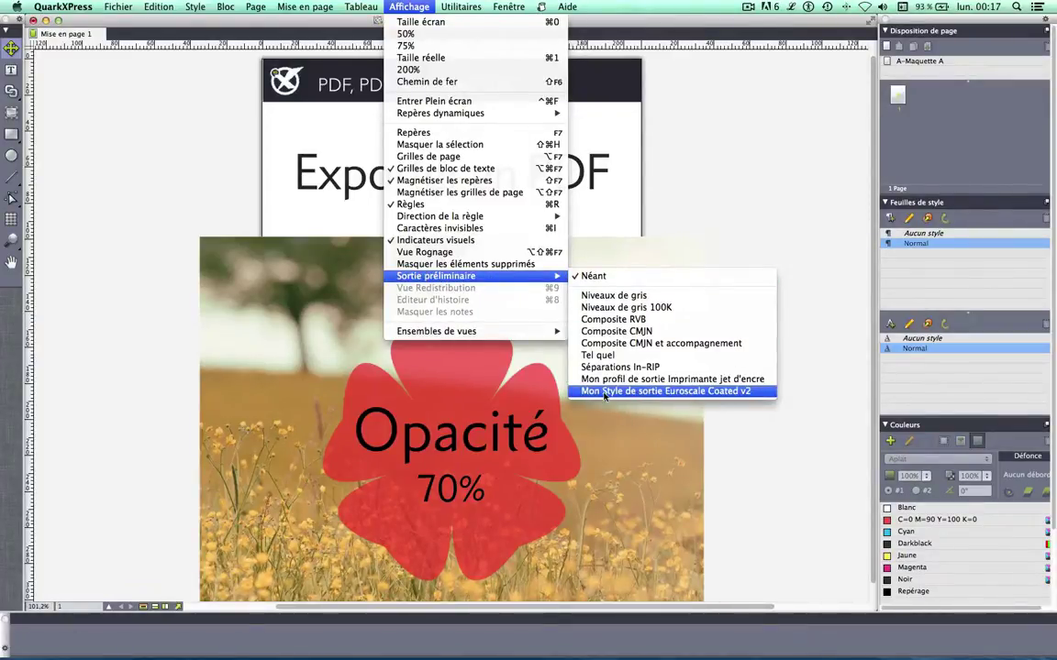
pyautogui.click(643, 392)
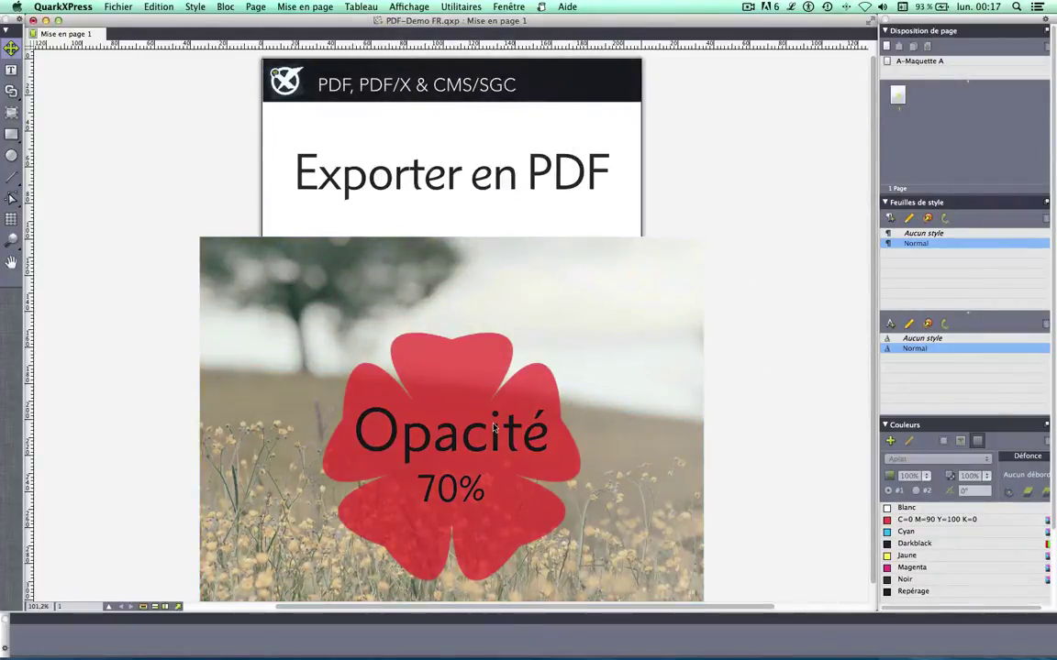
pyautogui.scroll(-1, 367, 362)
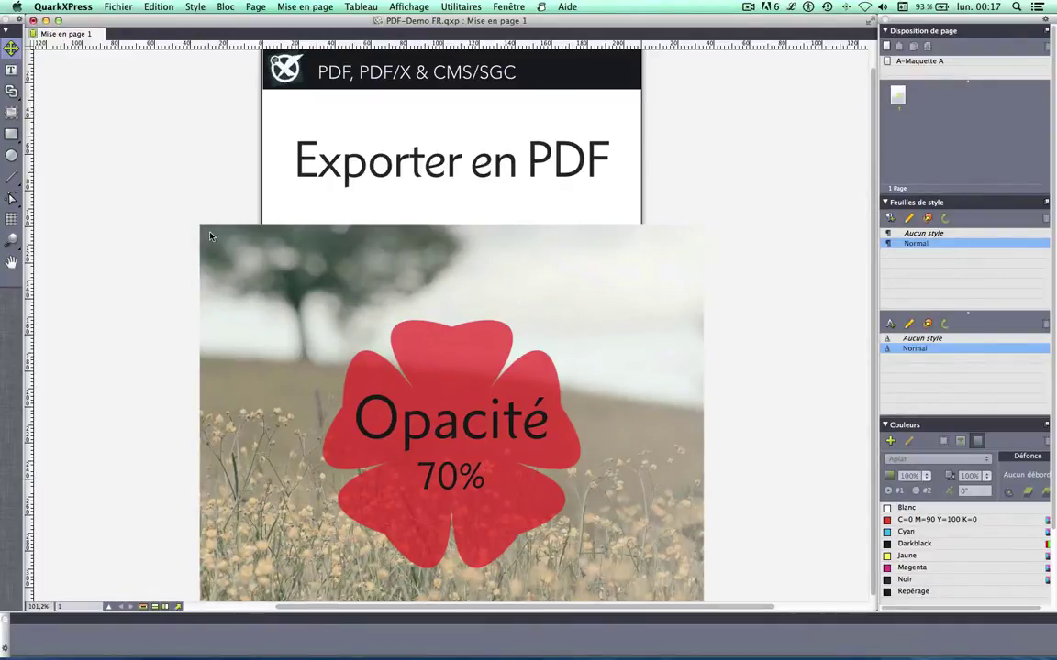
pyautogui.scroll(-1, 210, 236)
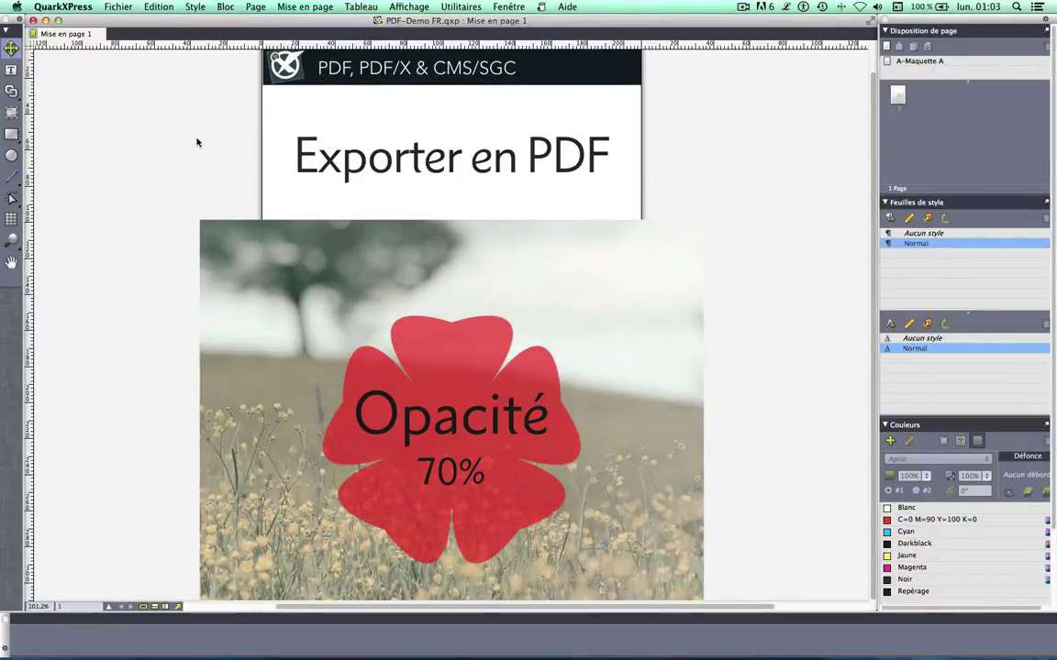
# - Start a new PDF export of the layout and choose the Exports PDF folder inside the Masterclass 5 production folder as destination
pyautogui.click(117, 8)
pyautogui.moveTo(176, 164)
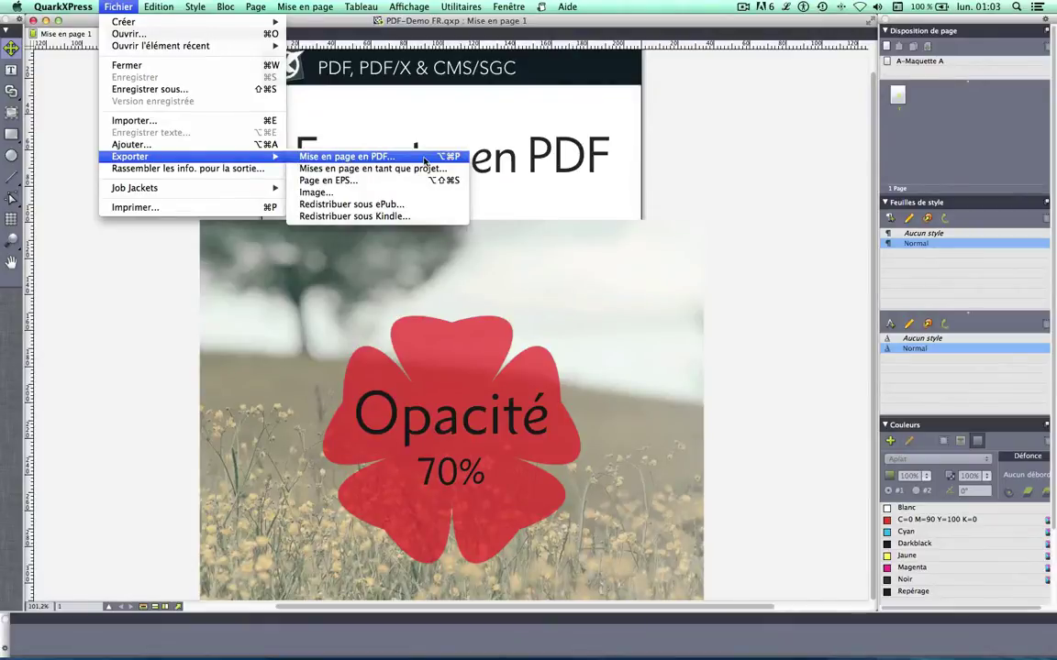
pyautogui.click(422, 158)
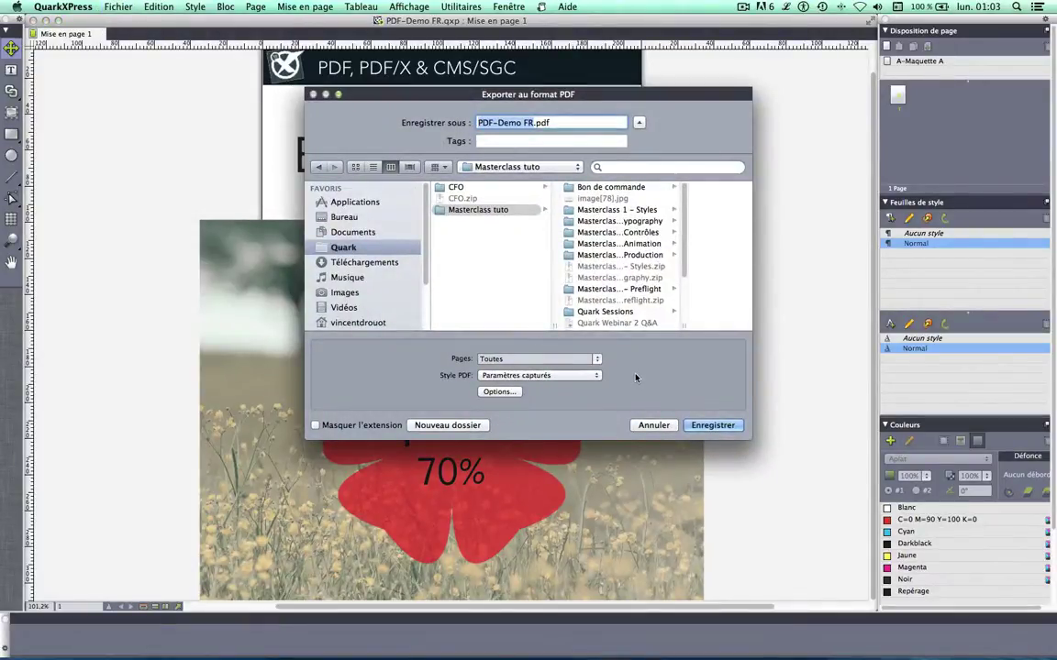
pyautogui.click(657, 256)
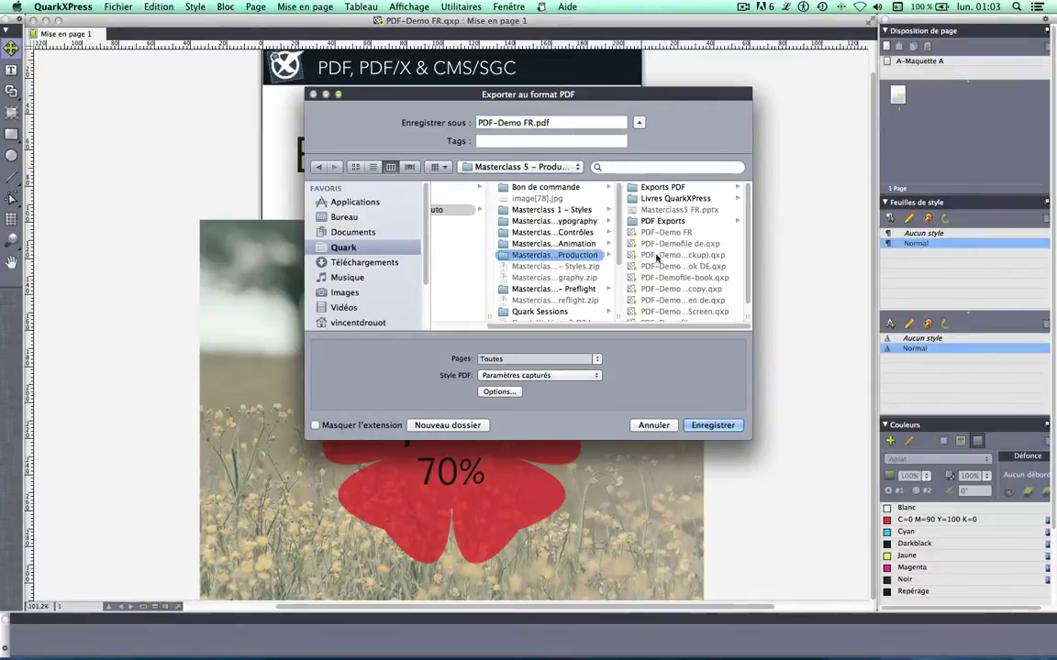
pyautogui.click(677, 188)
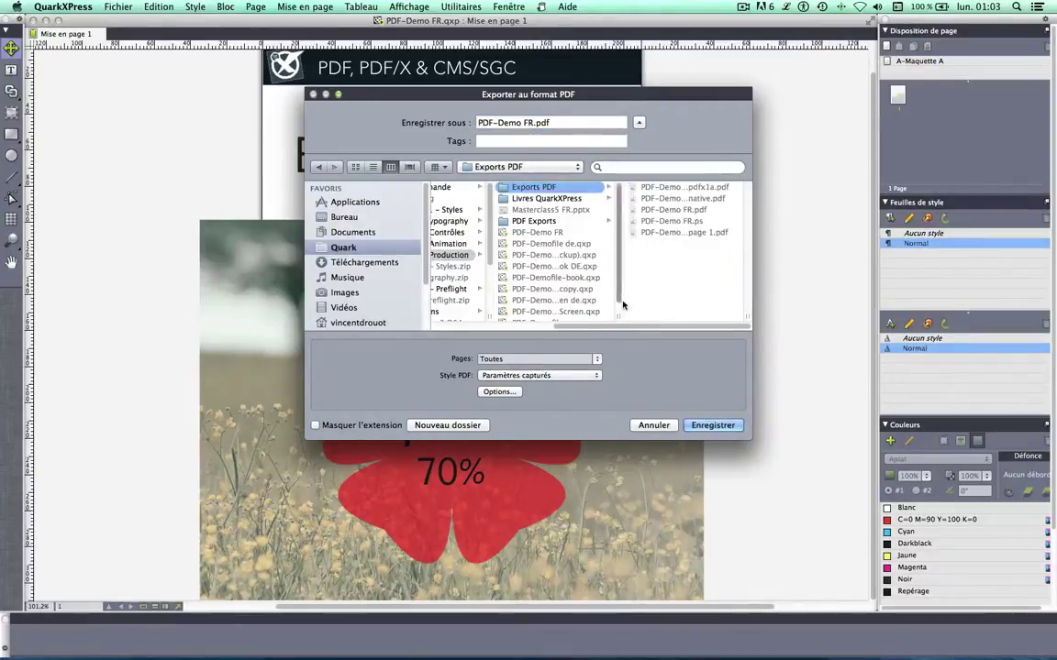
# - Open the PDF export options and review the available verification standards and the transparency settings
pyautogui.click(513, 392)
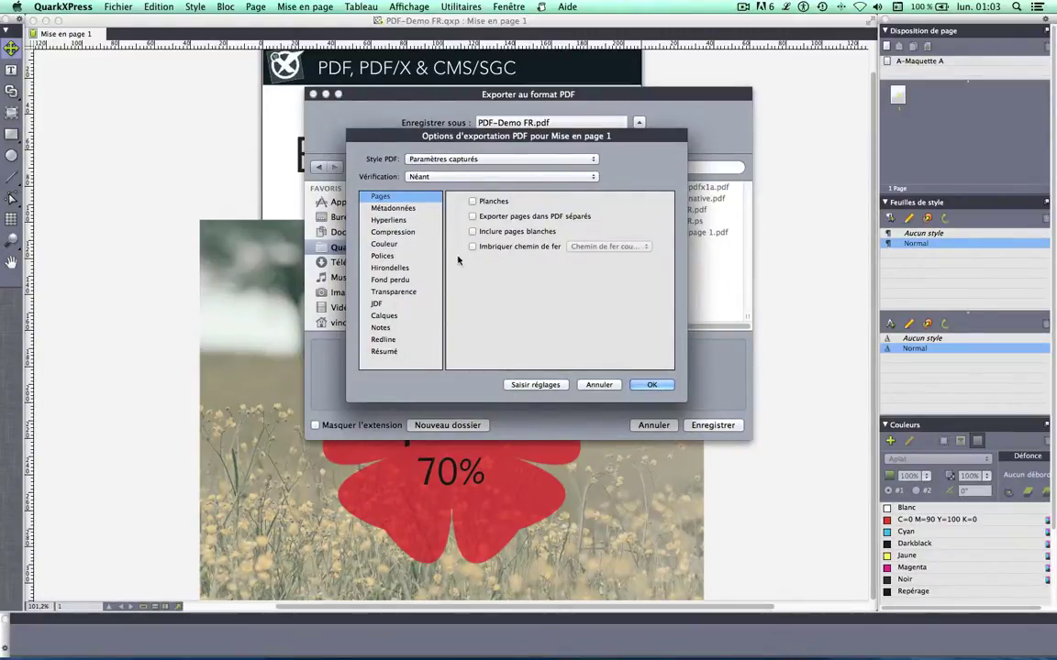
pyautogui.click(417, 176)
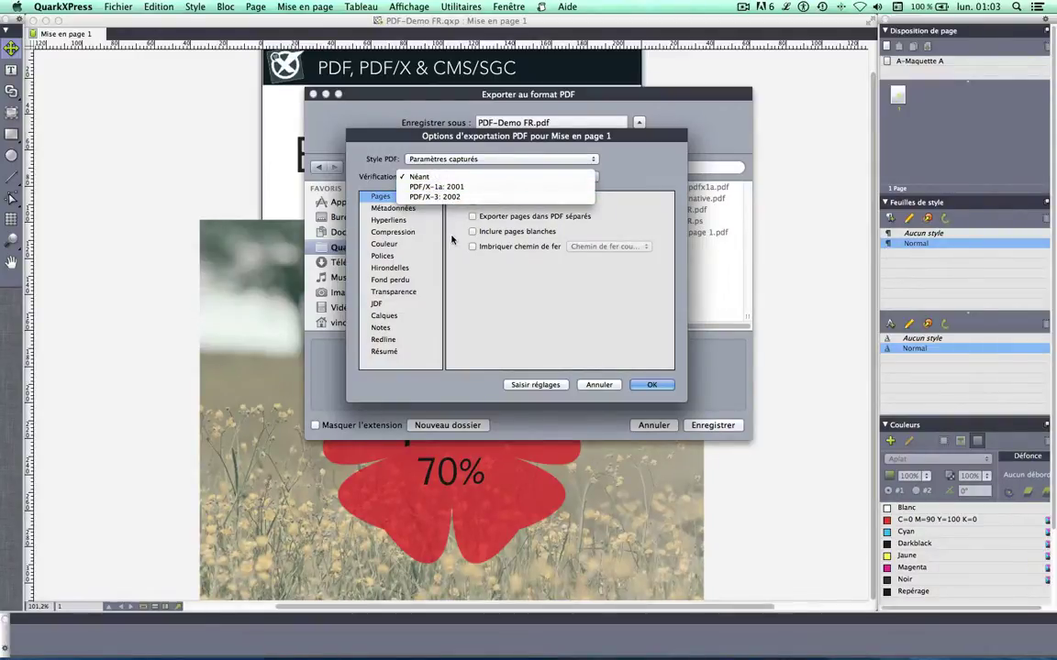
pyautogui.click(335, 167)
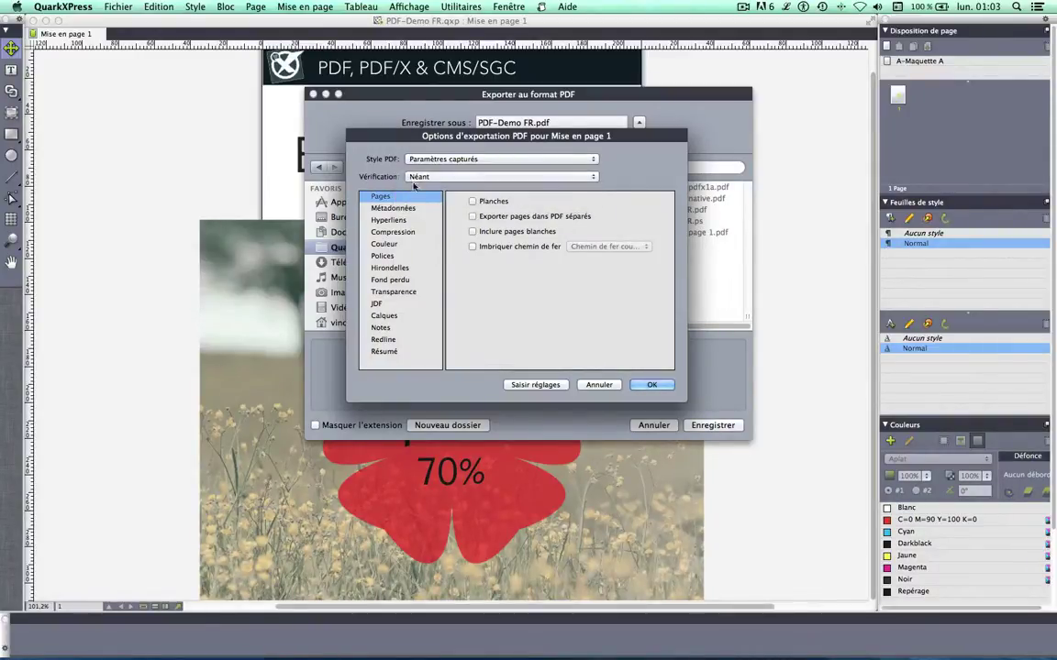
pyautogui.click(412, 293)
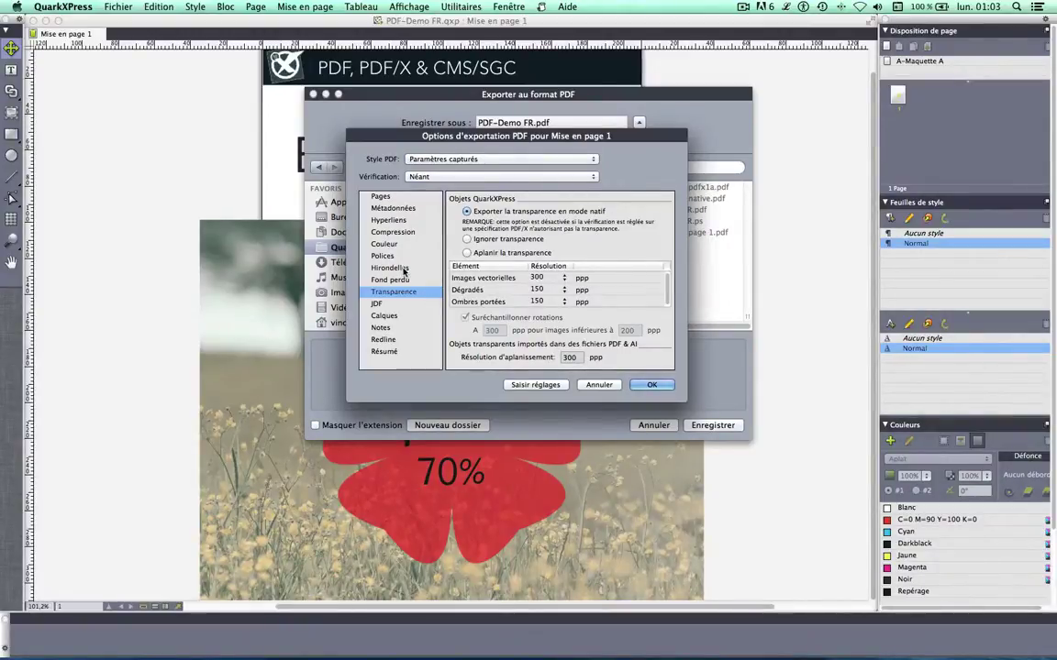
# - Keep the colour setup on Tel quel, check the compression settings and accept the export options
pyautogui.click(401, 233)
pyautogui.click(385, 244)
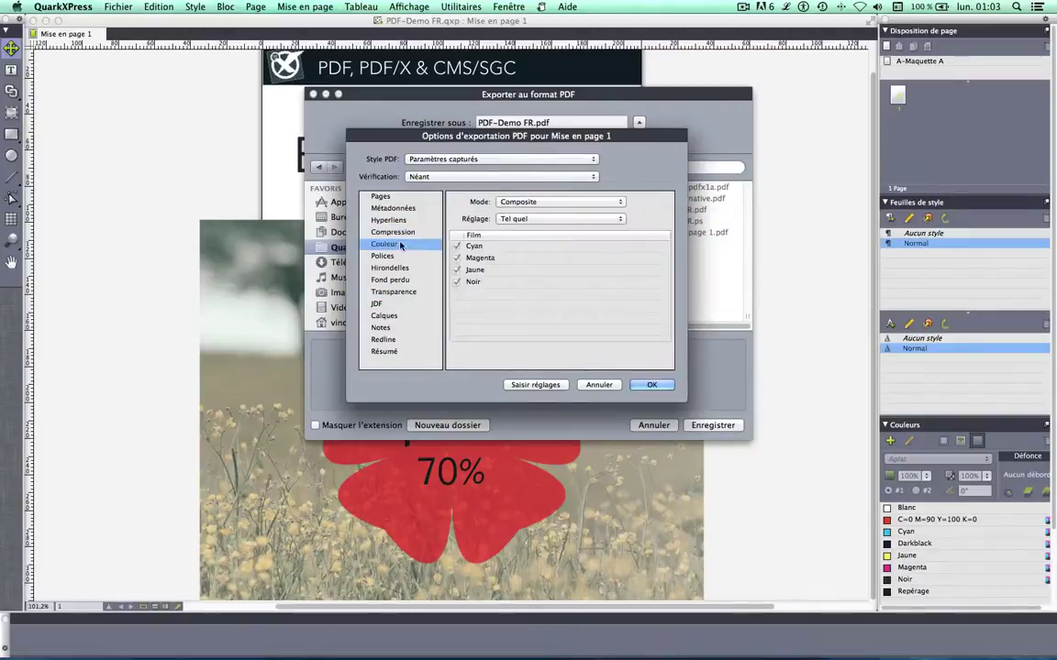
pyautogui.click(535, 220)
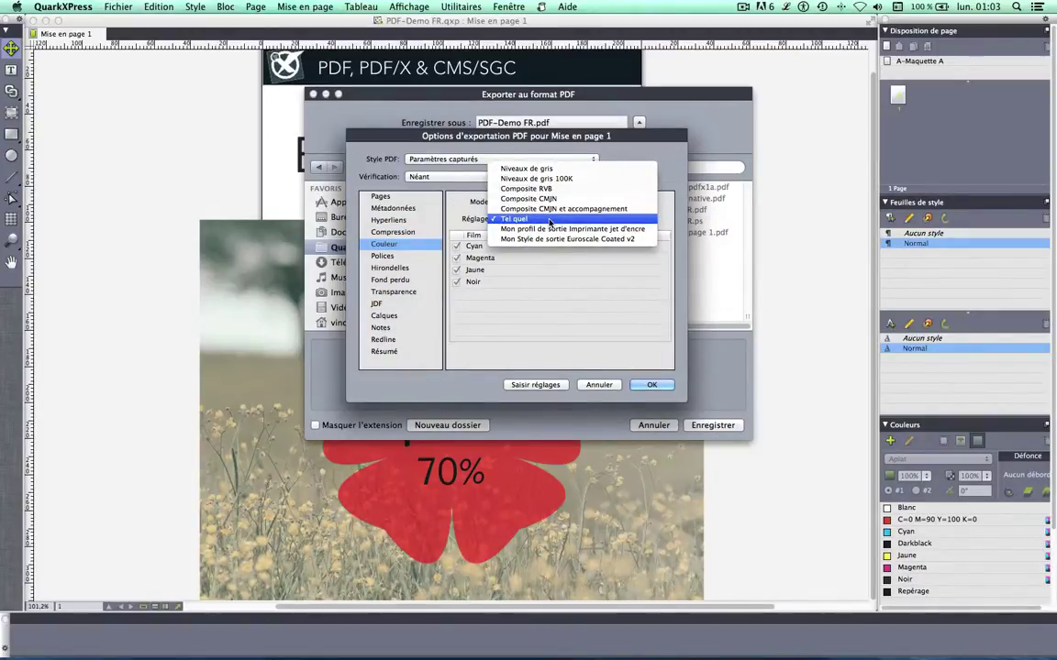
pyautogui.click(549, 220)
pyautogui.click(410, 232)
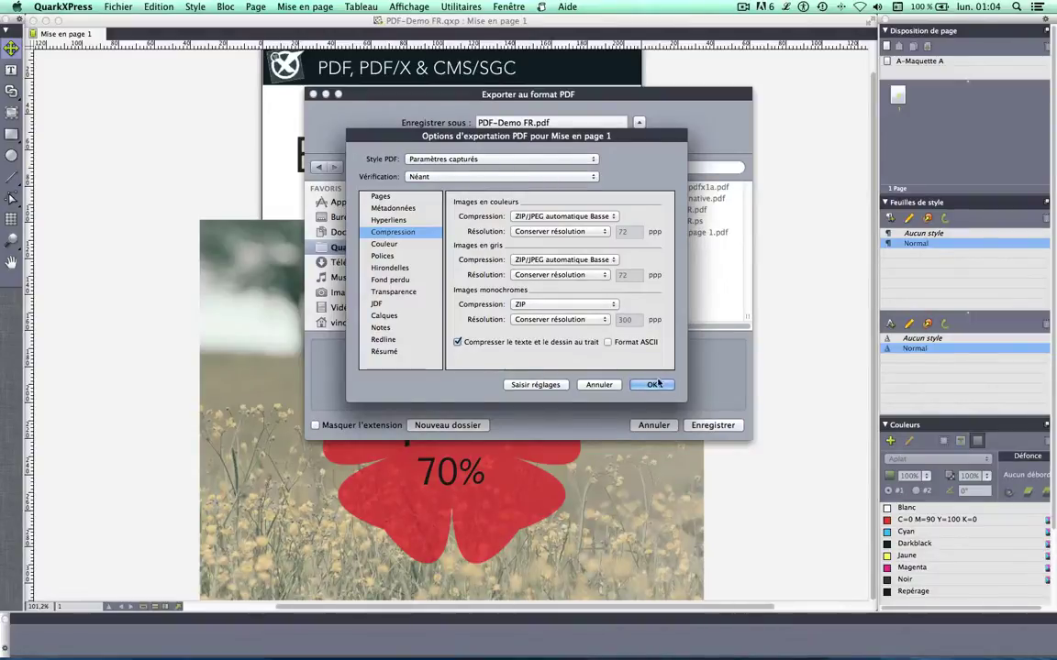
pyautogui.press('Return')
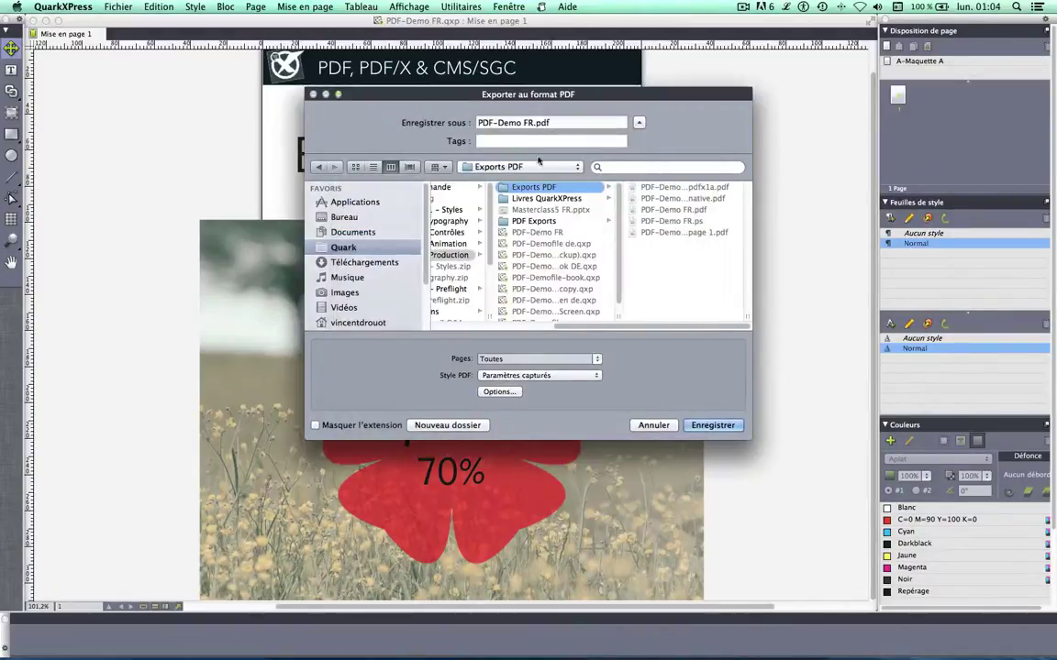
# - Name the export file "PDF-Demo FR X4.pdf" and save the PDF
pyautogui.click(535, 122)
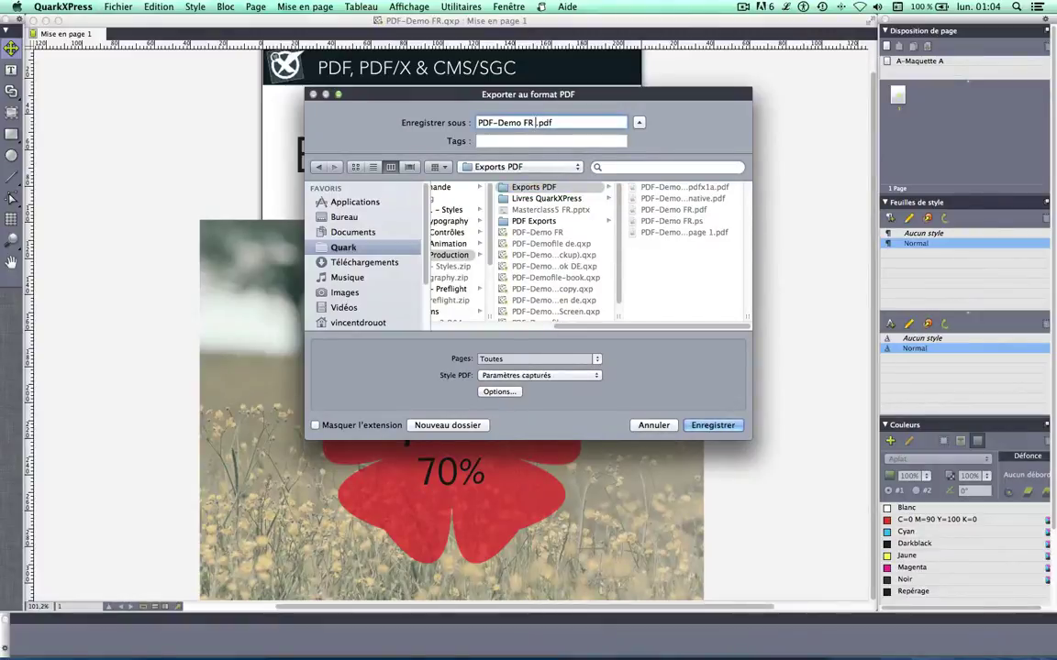
pyautogui.write('X4')
pyautogui.click(713, 425)
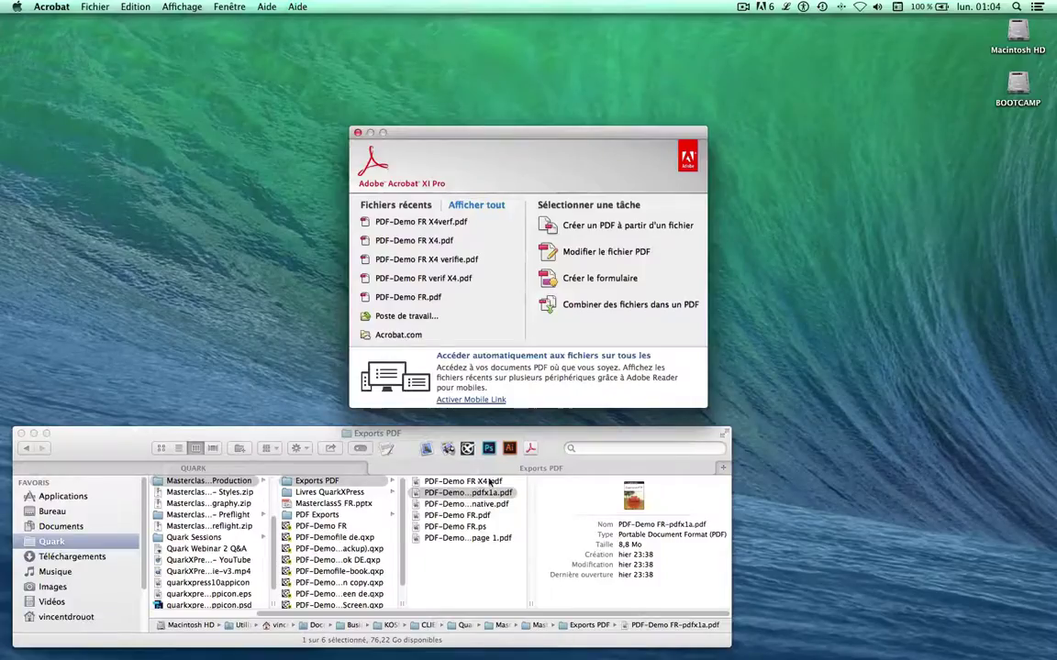
# - Open PDF-Demo FR X4.pdf from the Exports PDF folder in Adobe Acrobat
pyautogui.moveTo(468, 492); pyautogui.dragTo(530, 449)
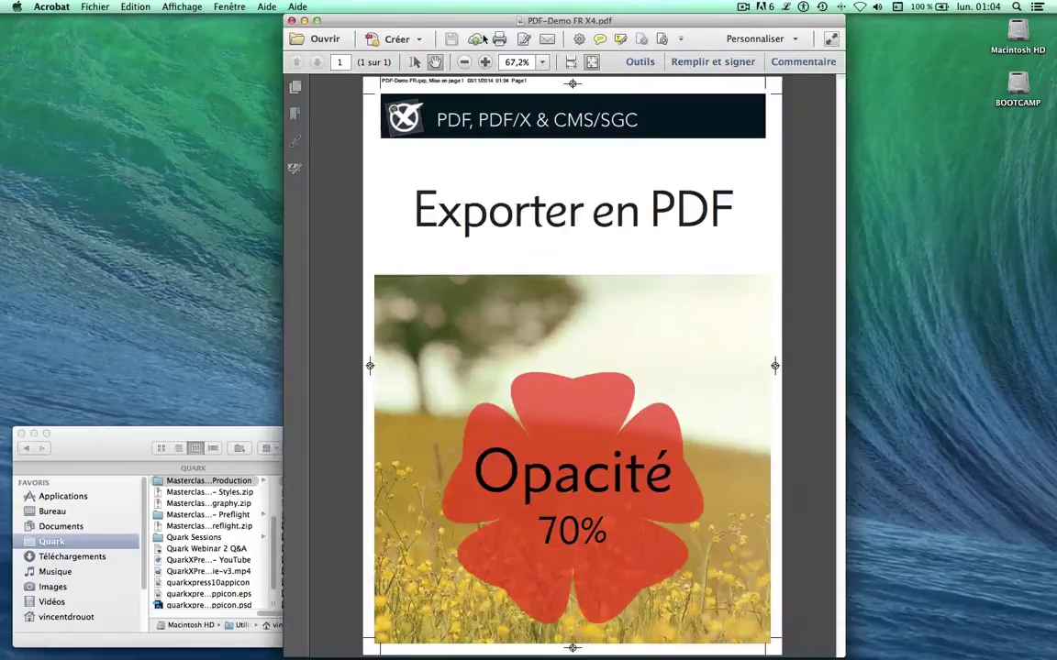
# - Open the preflight check (Contrôle en amont) and browse the Prépresse and Conformité PDF/X profiles
pyautogui.click(135, 7)
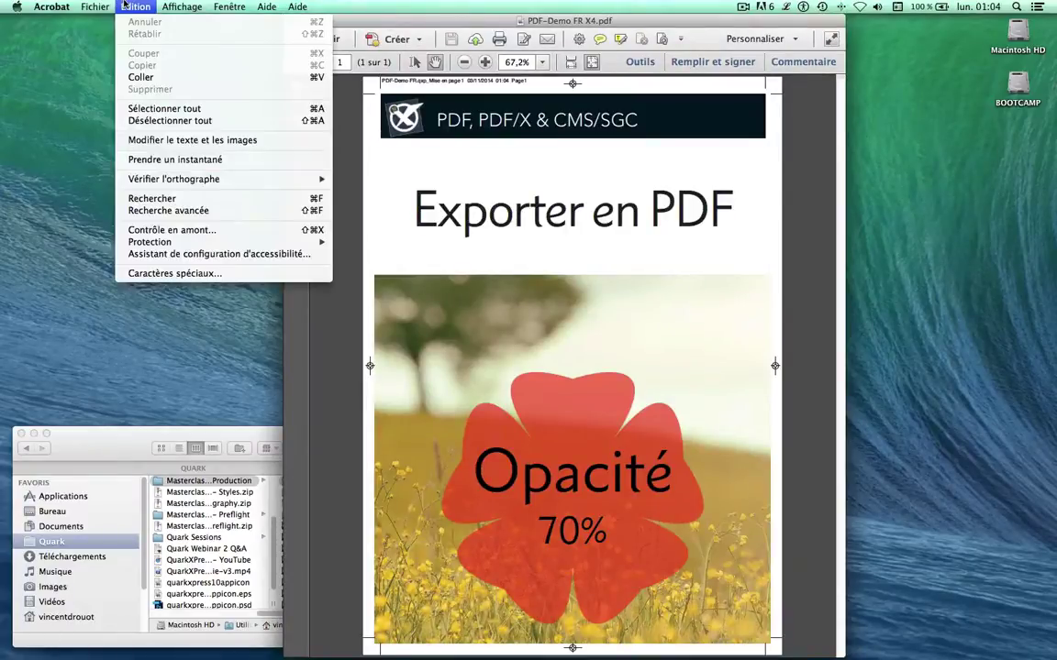
pyautogui.click(238, 231)
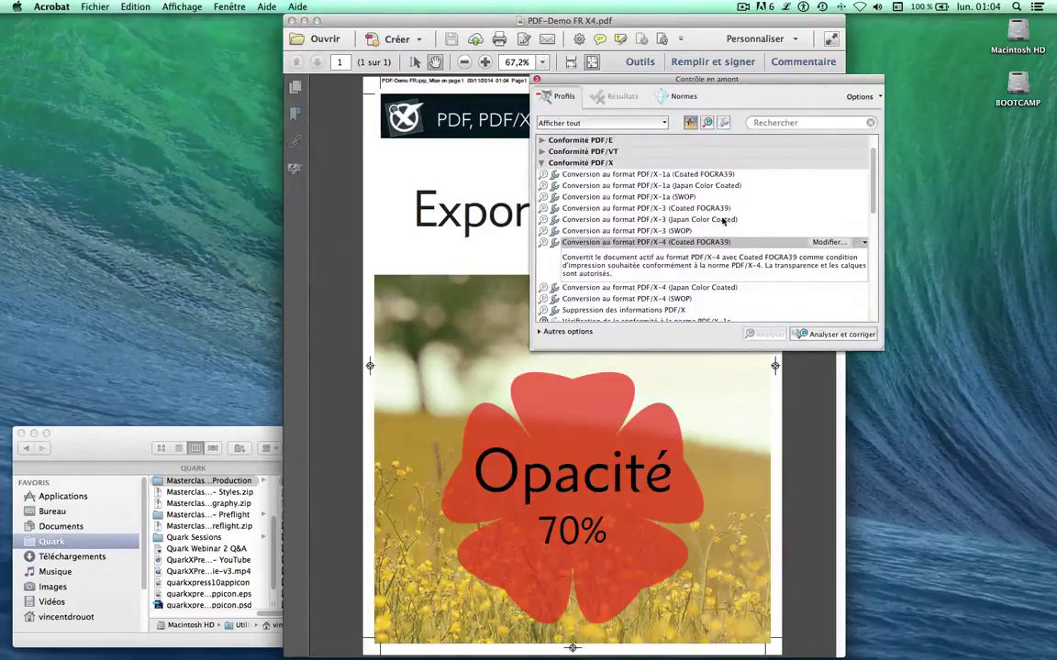
pyautogui.scroll(-5, 724, 222)
pyautogui.scroll(10, 550, 196)
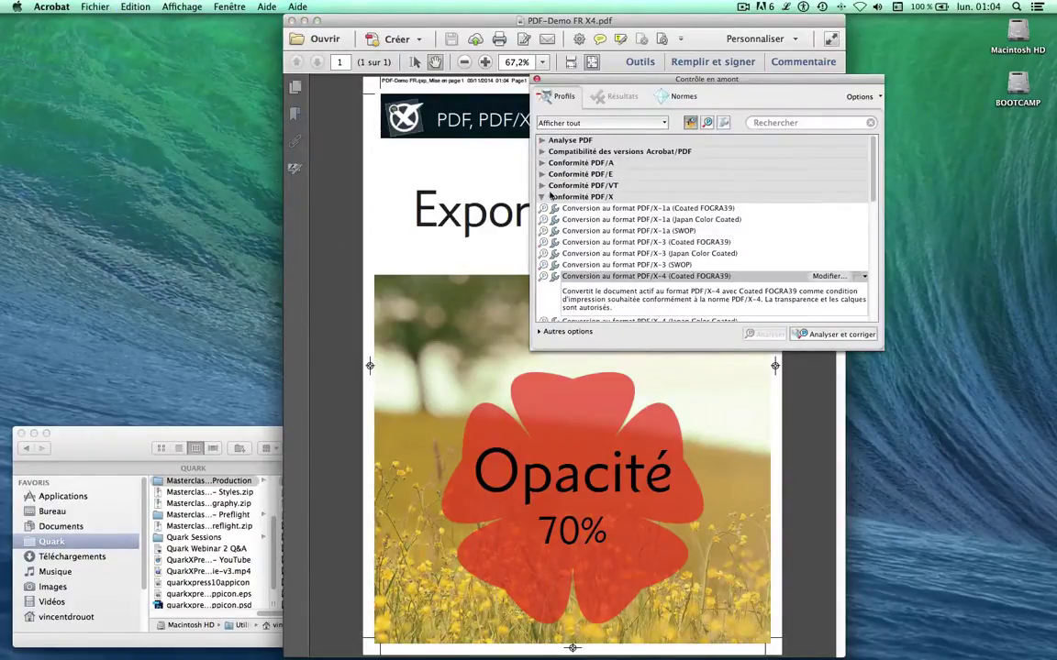
pyautogui.click(542, 196)
pyautogui.click(542, 242)
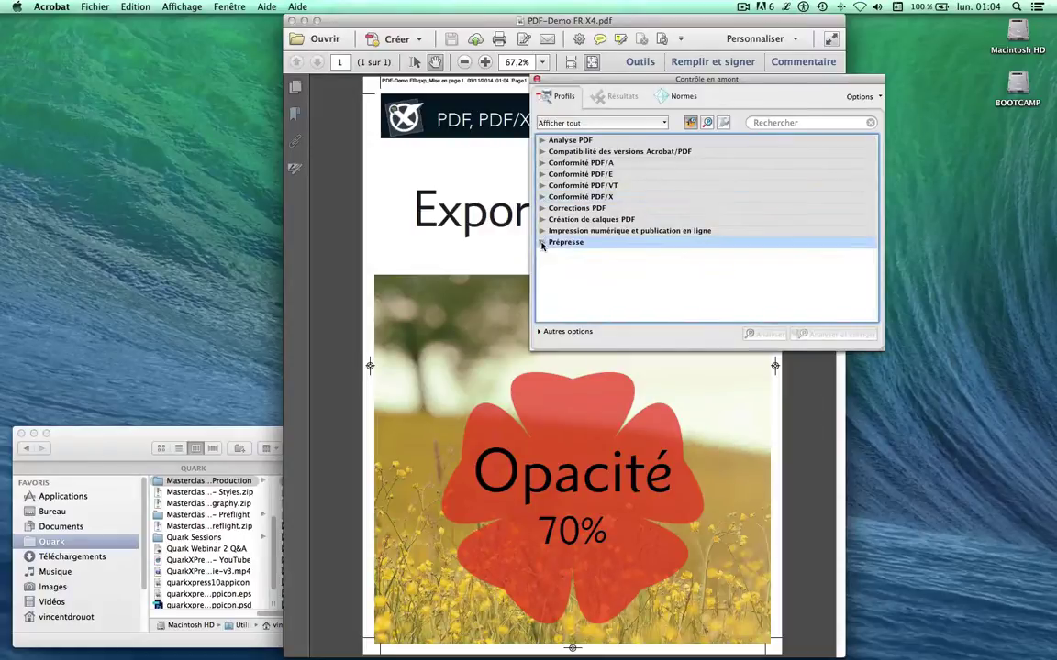
pyautogui.click(542, 242)
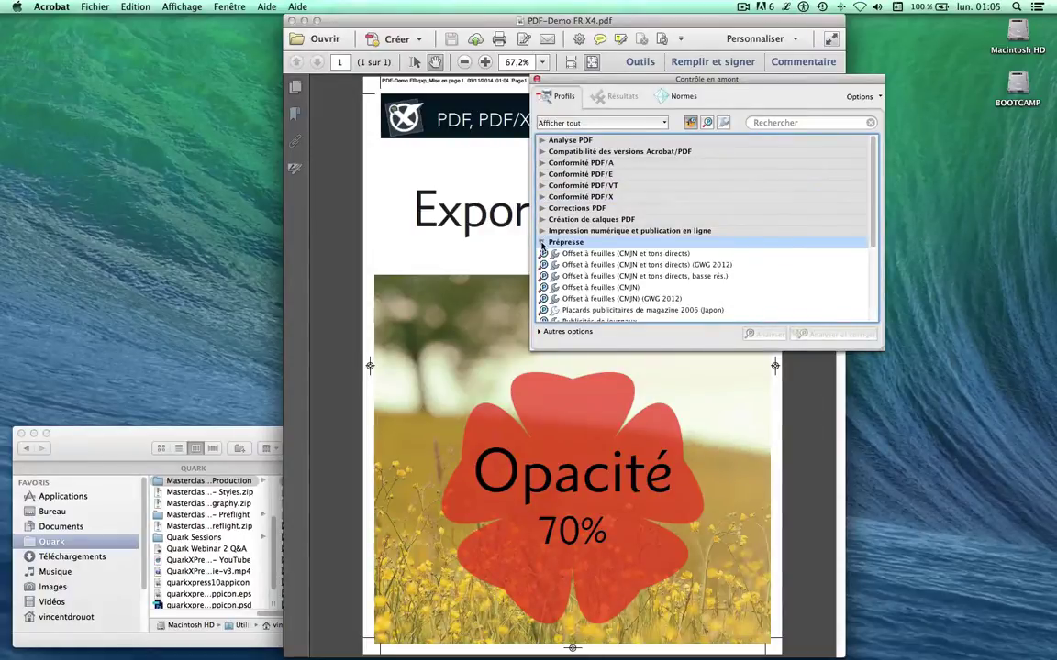
pyautogui.click(542, 198)
pyautogui.scroll(-3, 664, 219)
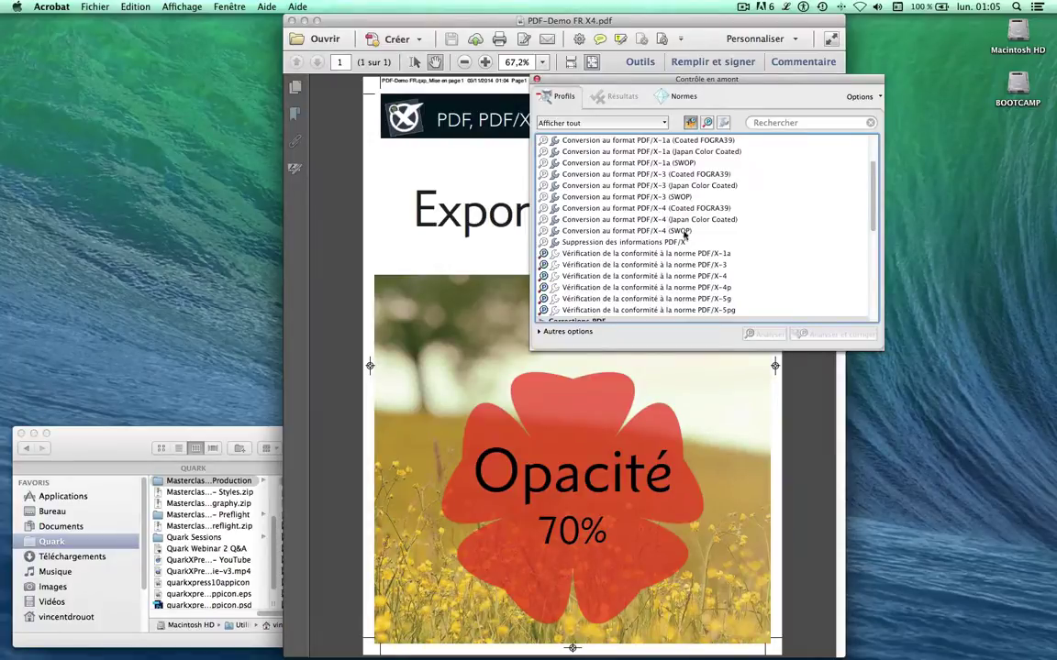
# - Analyse and fix the PDF with the Conversion au format PDF/X-4 (Coated FOGRA39) profile, saving it as "PDF-Demo FR X4verif"
pyautogui.click(693, 231)
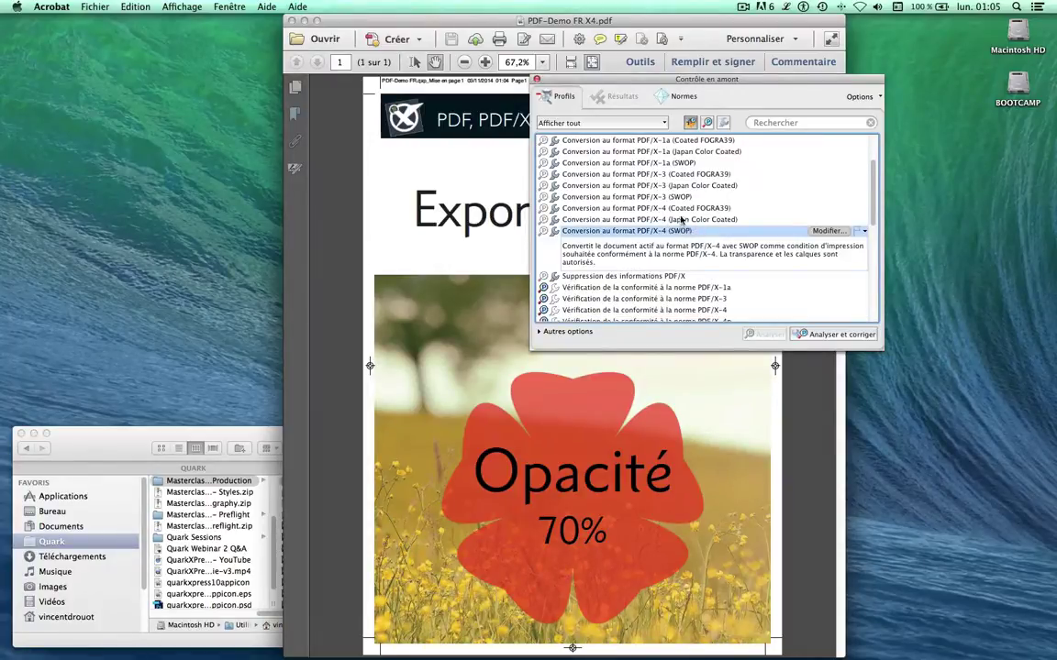
pyautogui.click(704, 209)
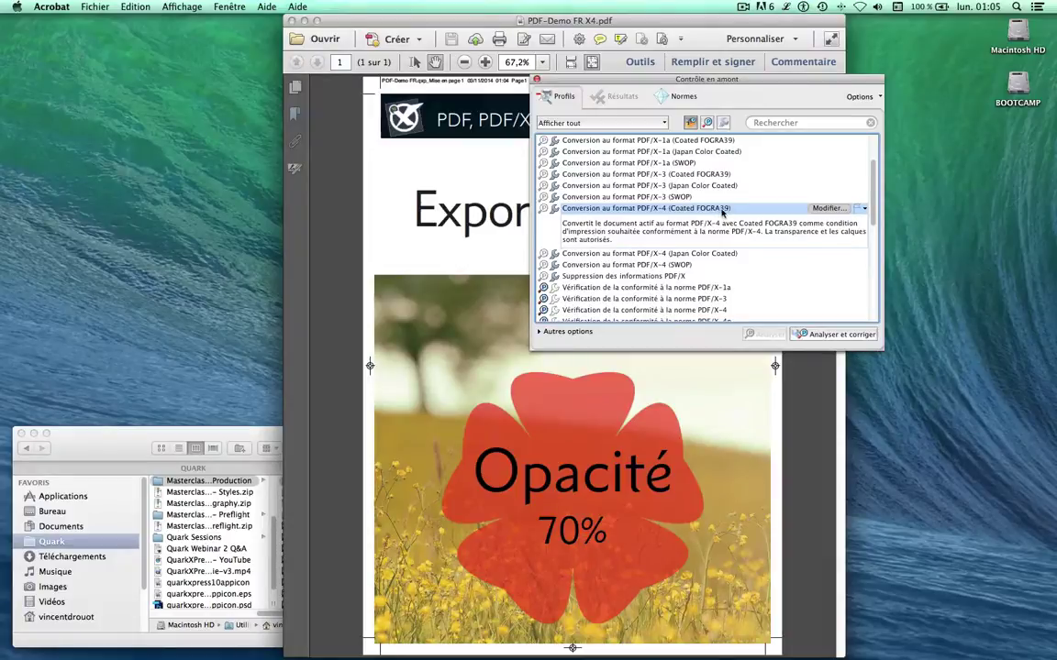
pyautogui.click(841, 334)
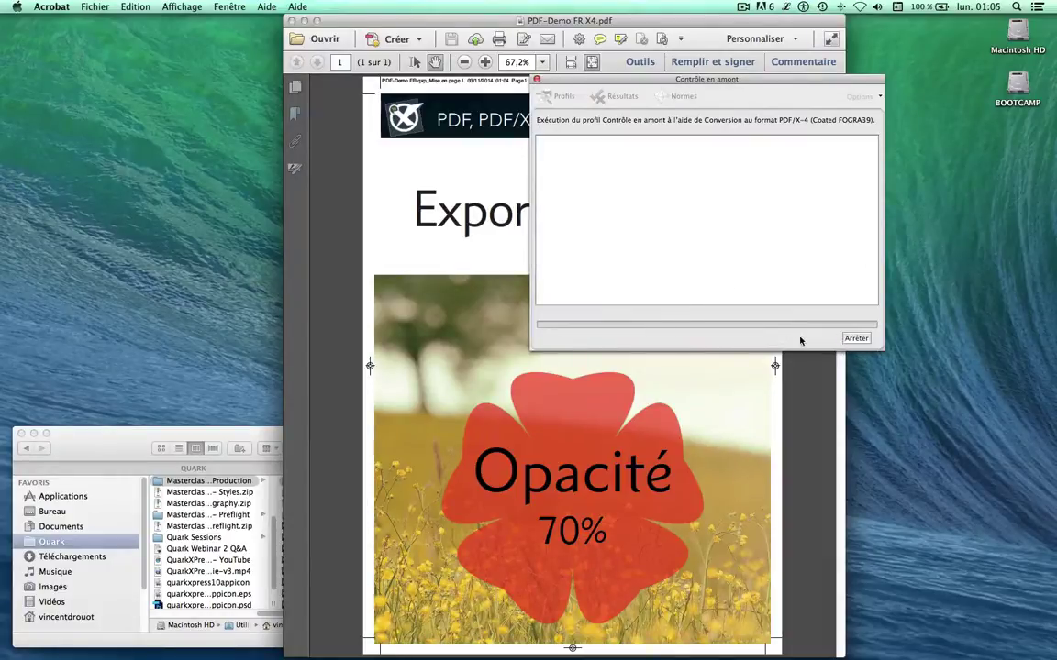
pyautogui.press('Right')
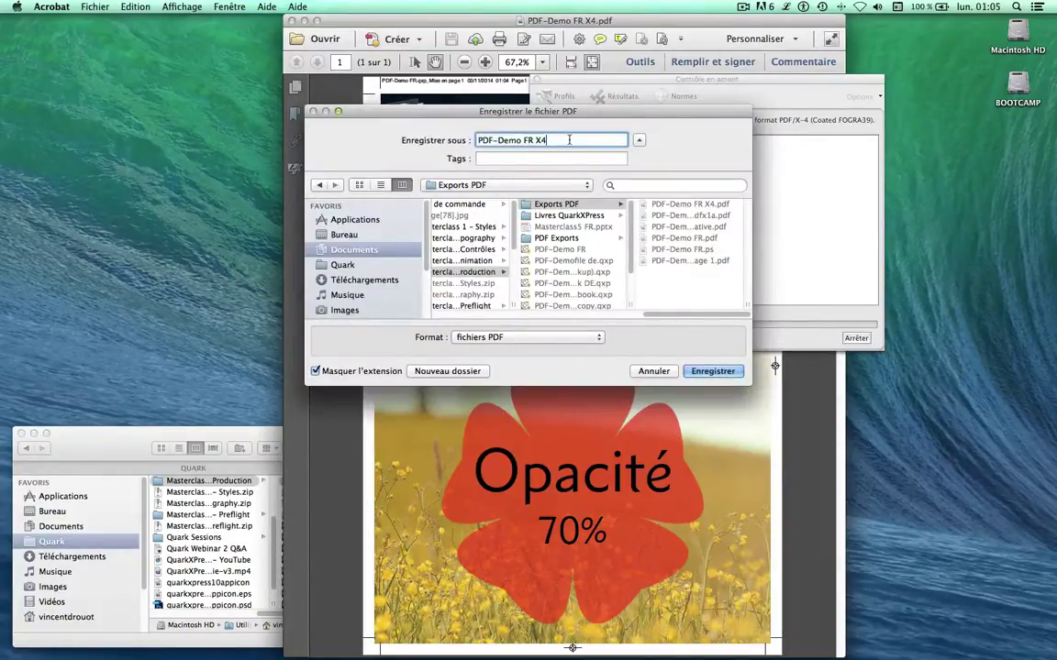
pyautogui.write('verif')
pyautogui.click(722, 370)
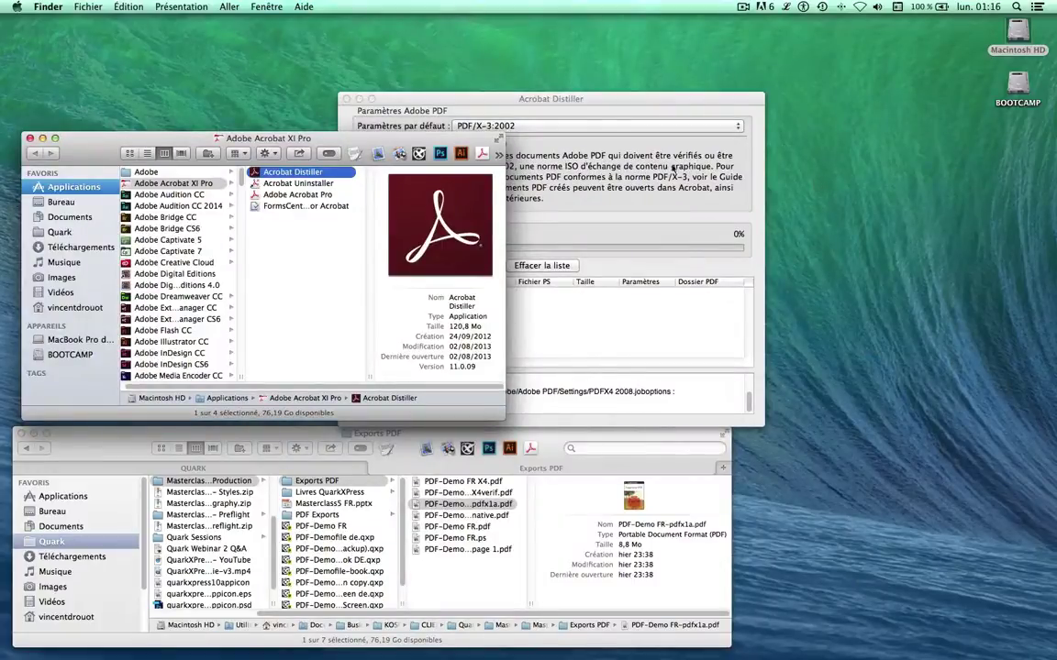
# - Switch to Acrobat Distiller and review the available default Adobe PDF settings
pyautogui.click(617, 177)
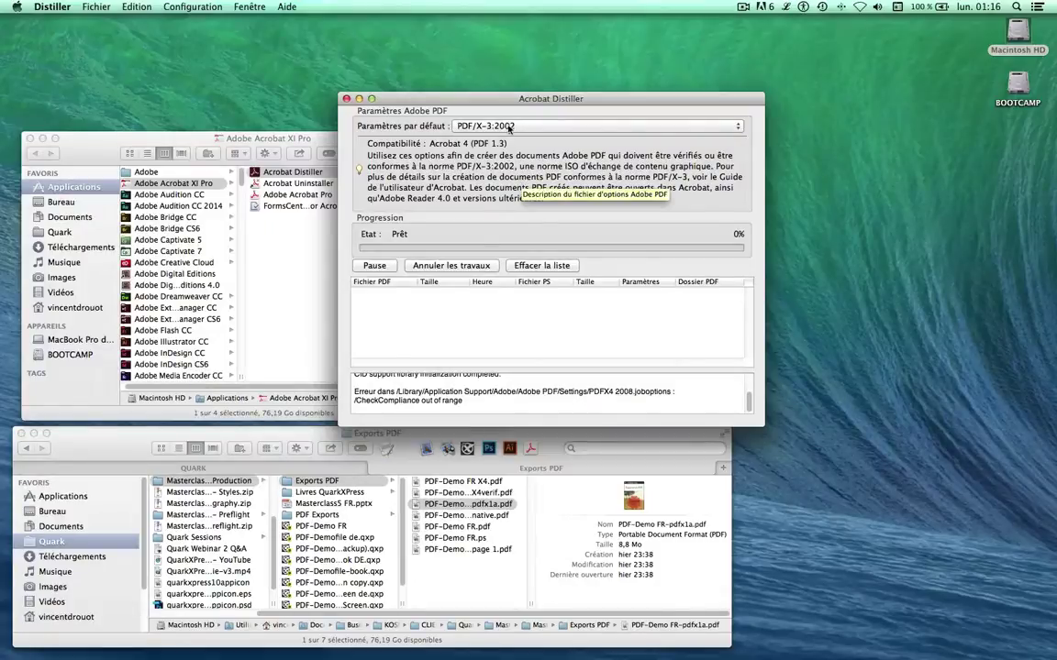
pyautogui.click(601, 127)
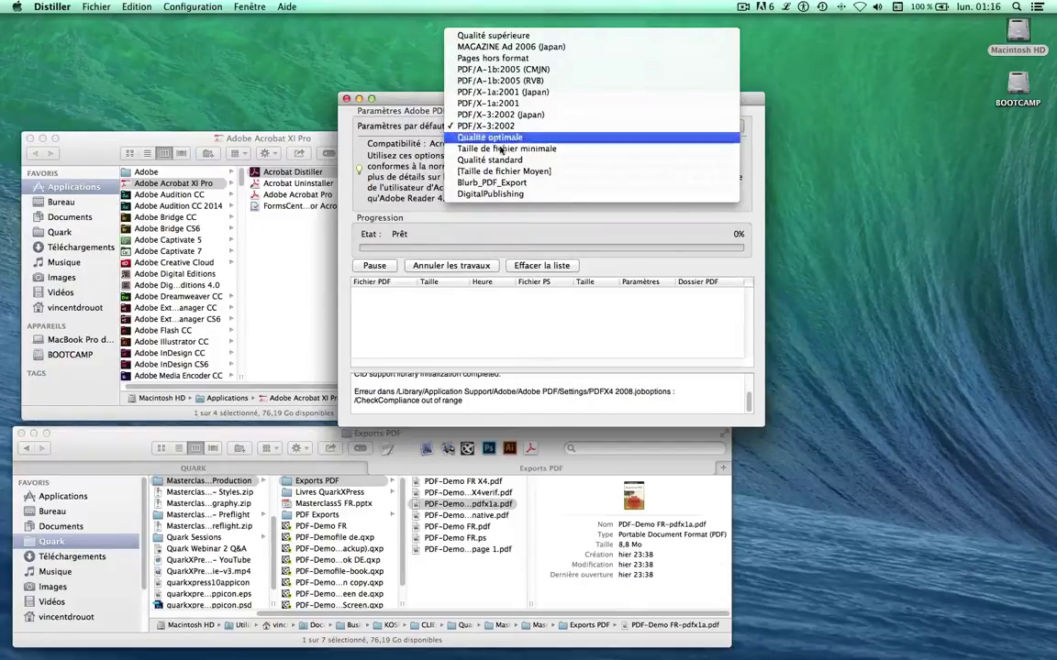
pyautogui.click(363, 161)
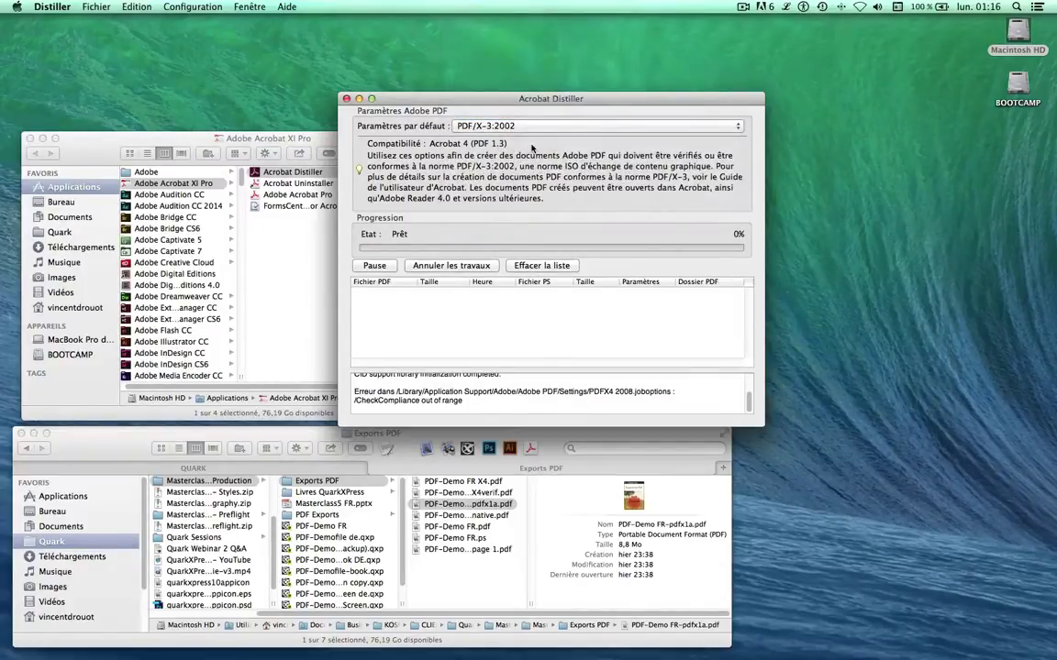
# - In Finder, open Macintosh HD/Bibliothèque/Application Support/Adobe/Adobe PDF/Settings and widen the window to show the joboptions files
pyautogui.doubleClick(1020, 33)
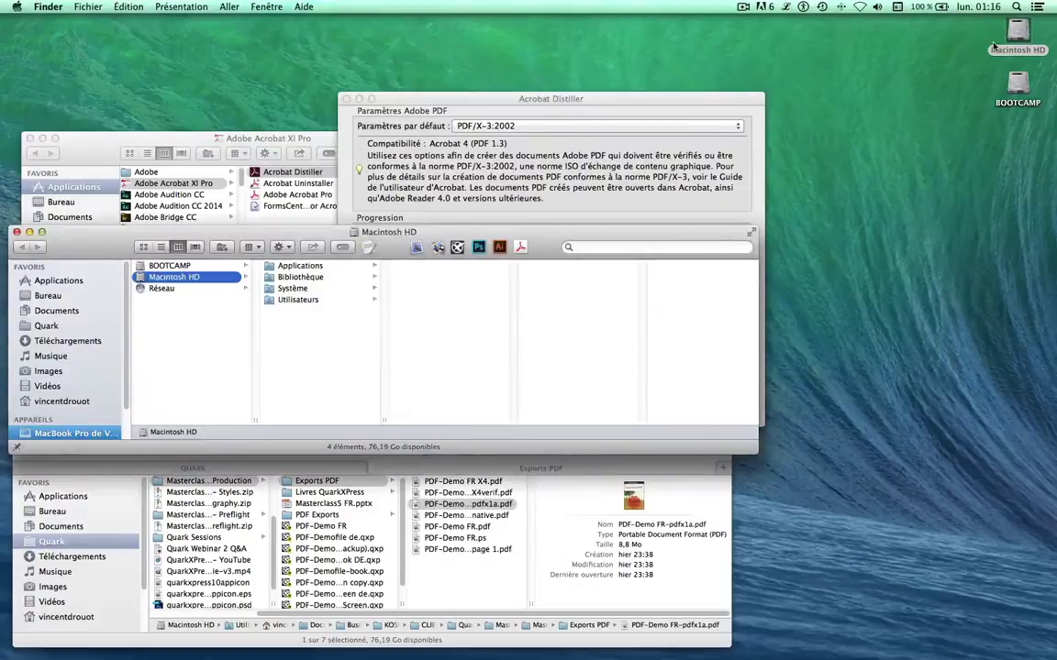
pyautogui.click(325, 278)
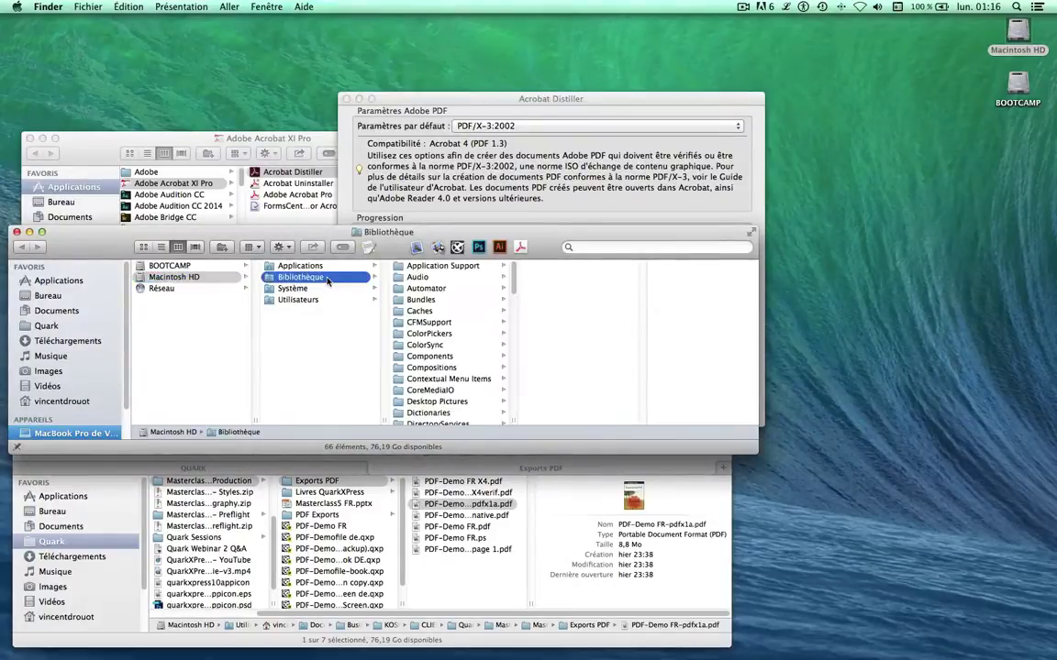
pyautogui.click(457, 268)
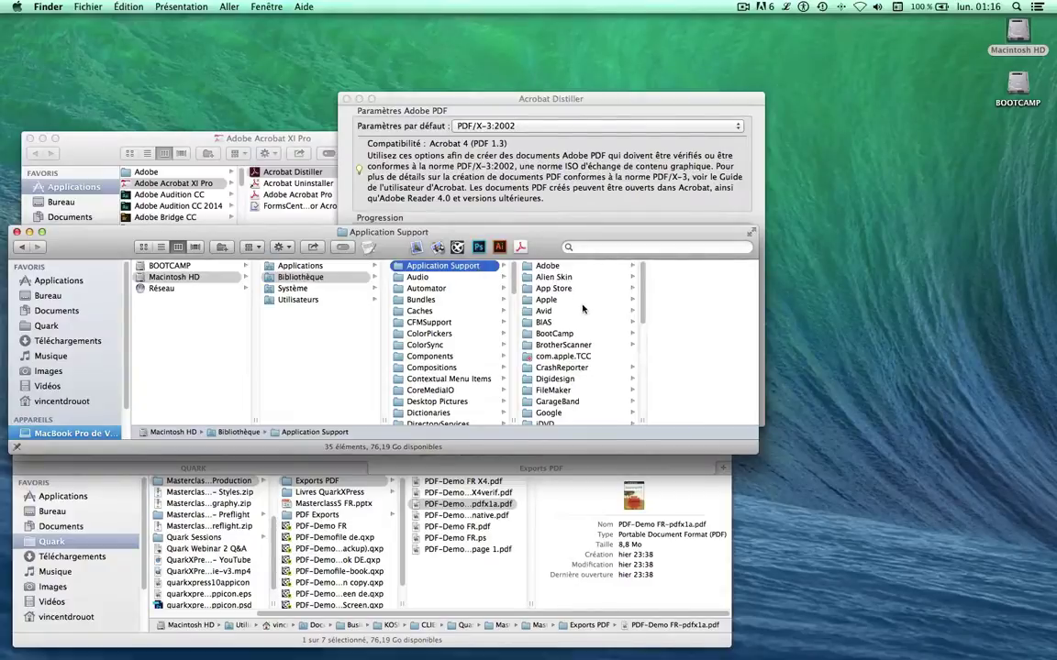
pyautogui.click(572, 267)
pyautogui.click(674, 367)
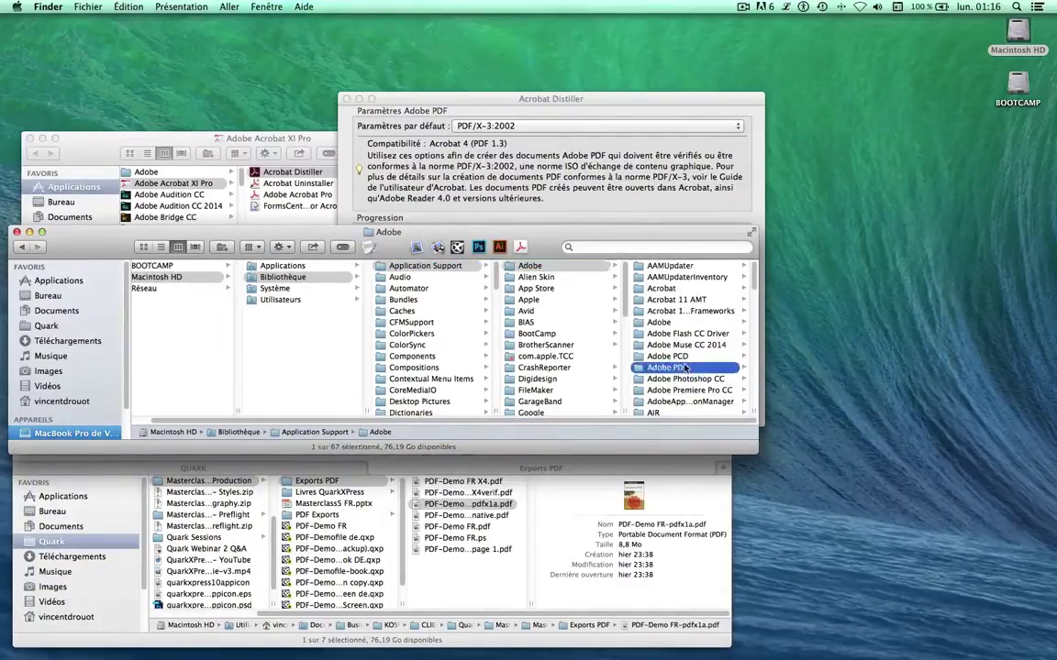
pyautogui.click(662, 288)
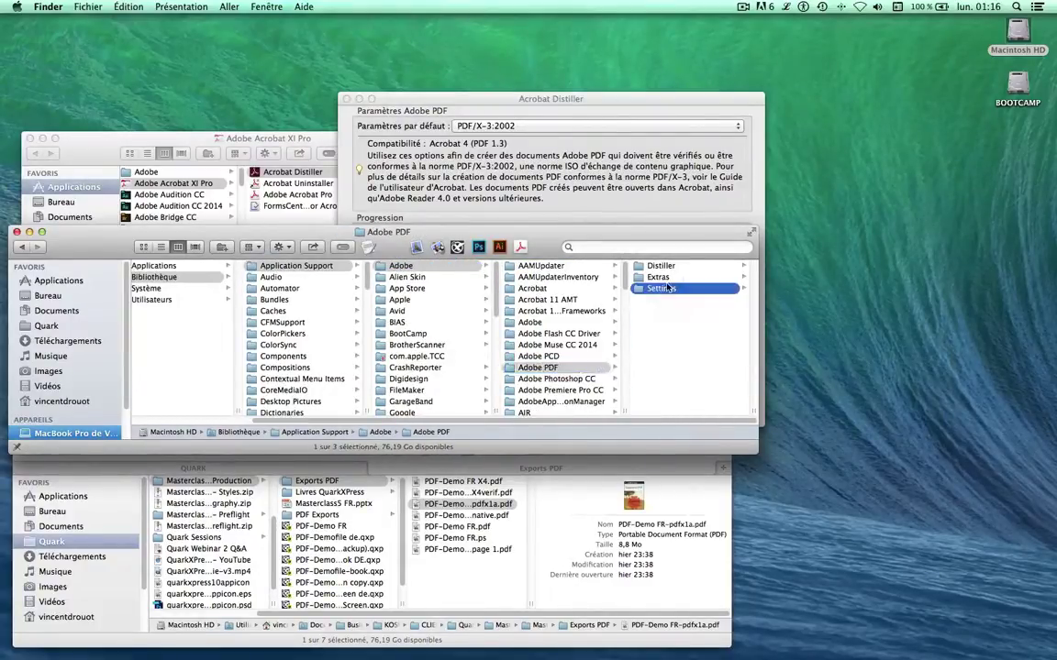
pyautogui.moveTo(753, 415); pyautogui.dragTo(819, 415)
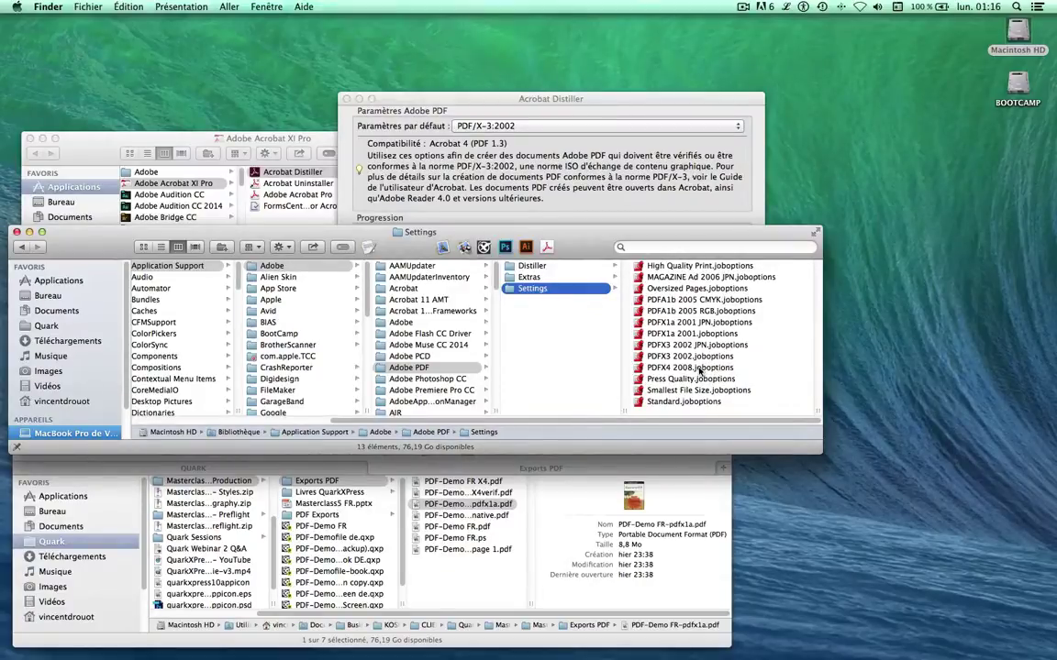
# - Open PDFX4 2008.joboptions in TextWrangler, examine the AllowTransparency line and close the file
pyautogui.moveTo(702, 369); pyautogui.dragTo(954, 651)
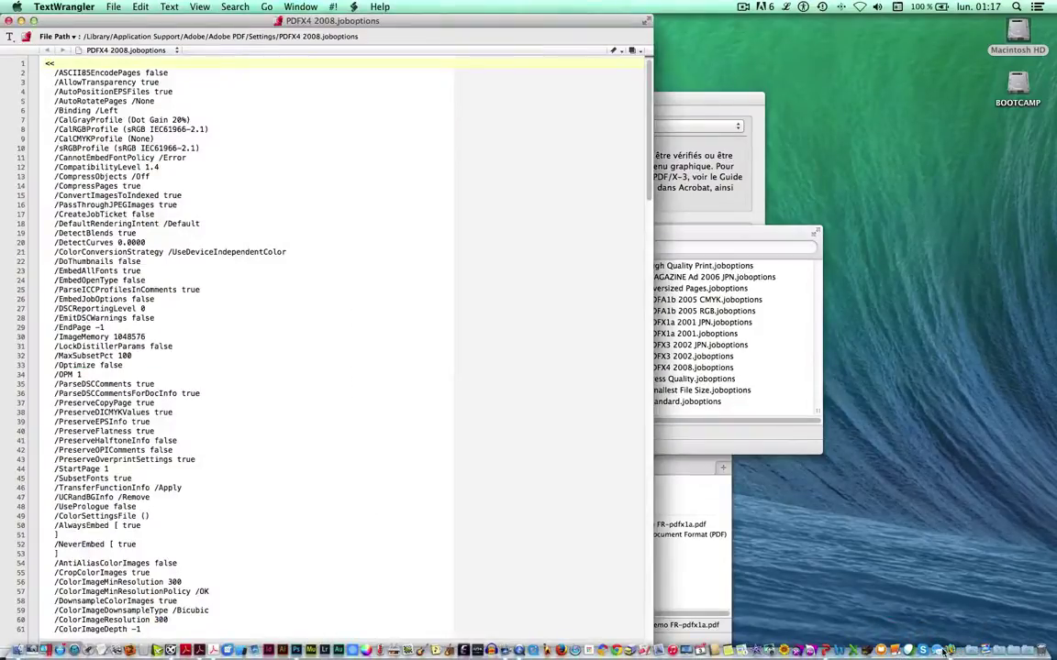
pyautogui.moveTo(158, 83); pyautogui.dragTo(43, 83)
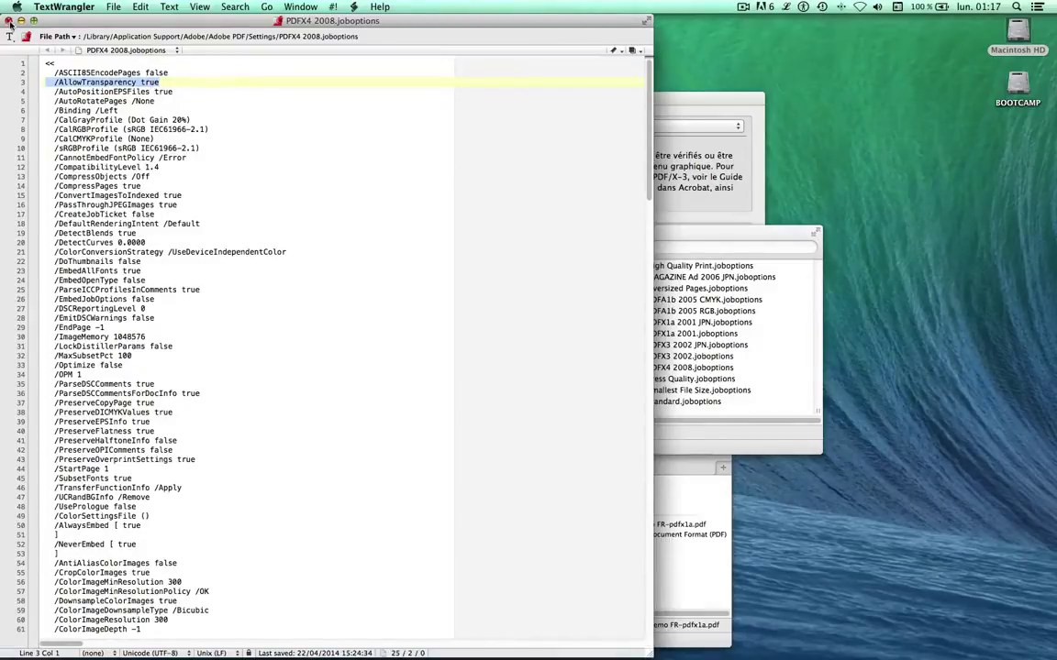
pyautogui.doubleClick(148, 82)
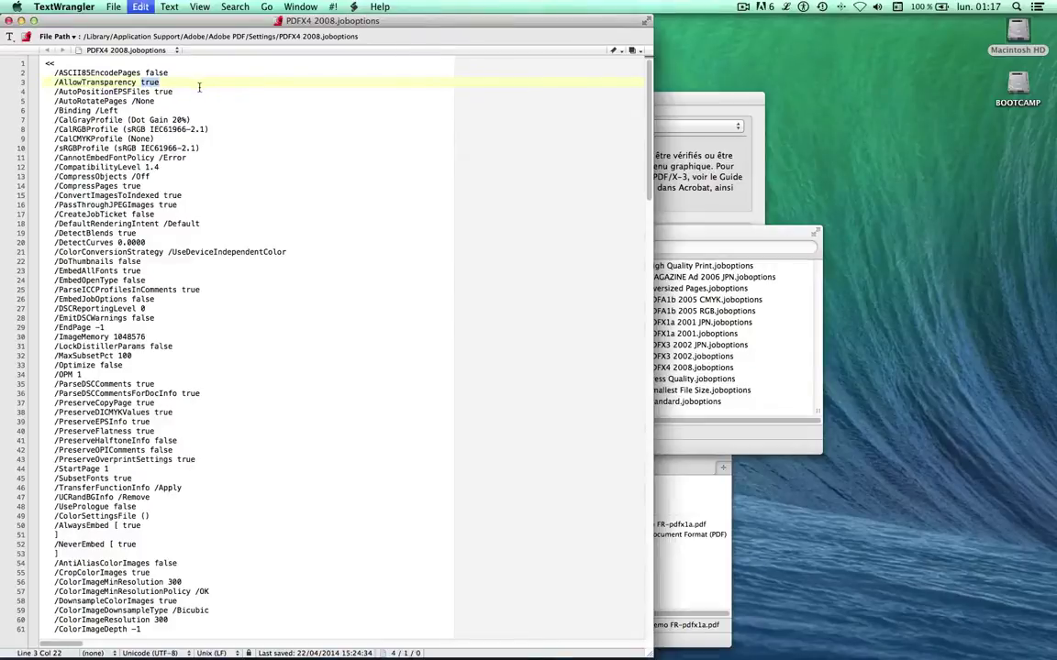
pyautogui.click(9, 20)
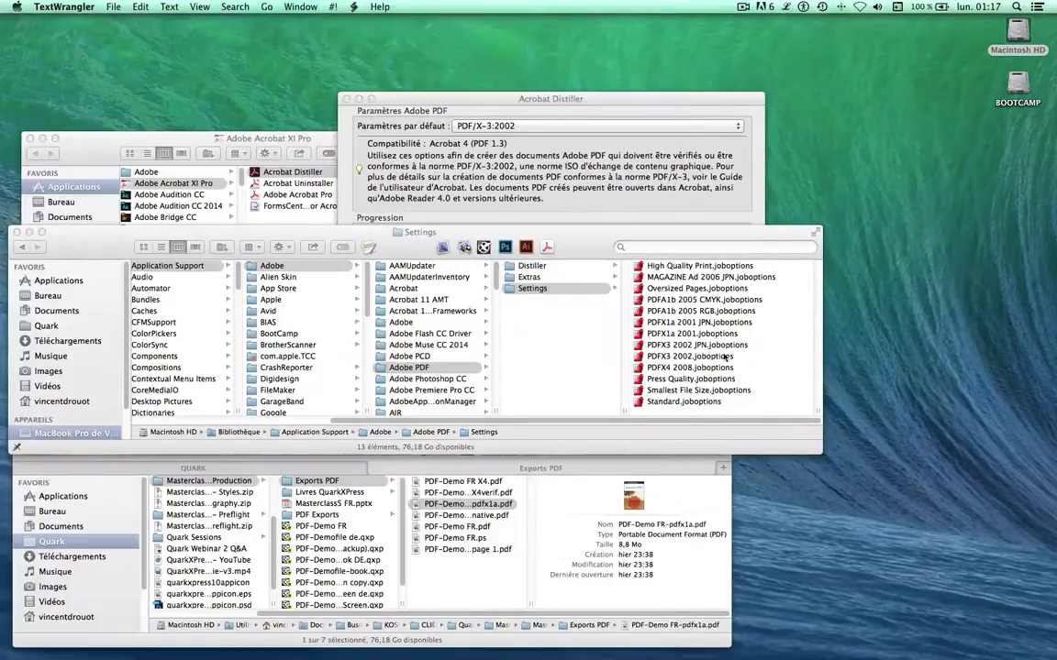
# - Open Press Quality.joboptions in TextWrangler and change the AllowTransparency value to true
pyautogui.click(706, 384)
pyautogui.moveTo(704, 383); pyautogui.dragTo(951, 651)
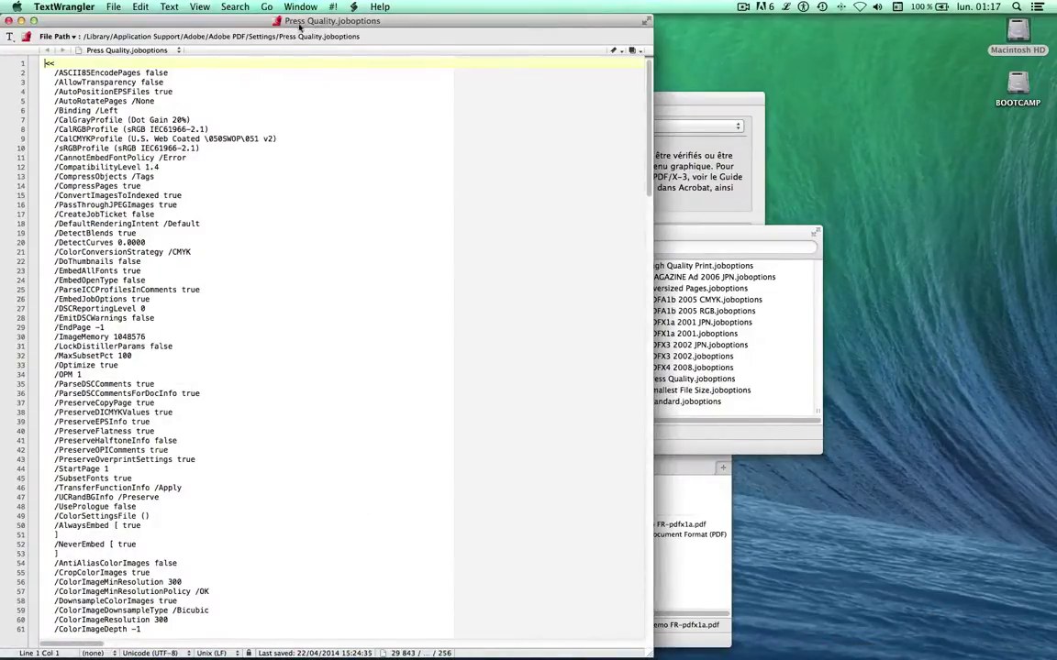
pyautogui.doubleClick(149, 81)
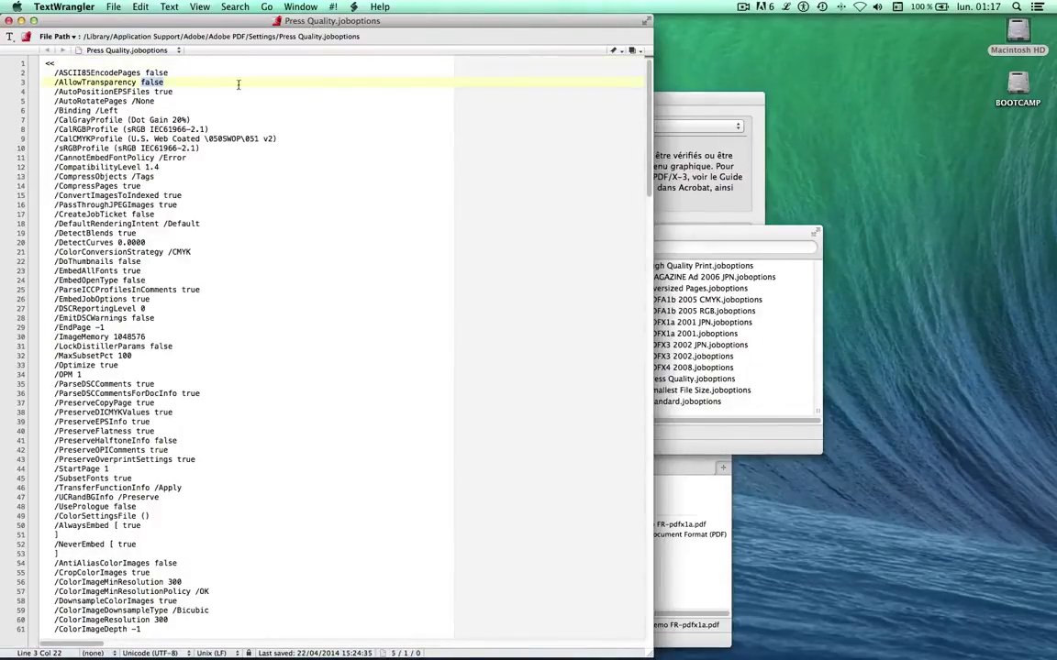
pyautogui.write('true')
pyautogui.click(633, 207)
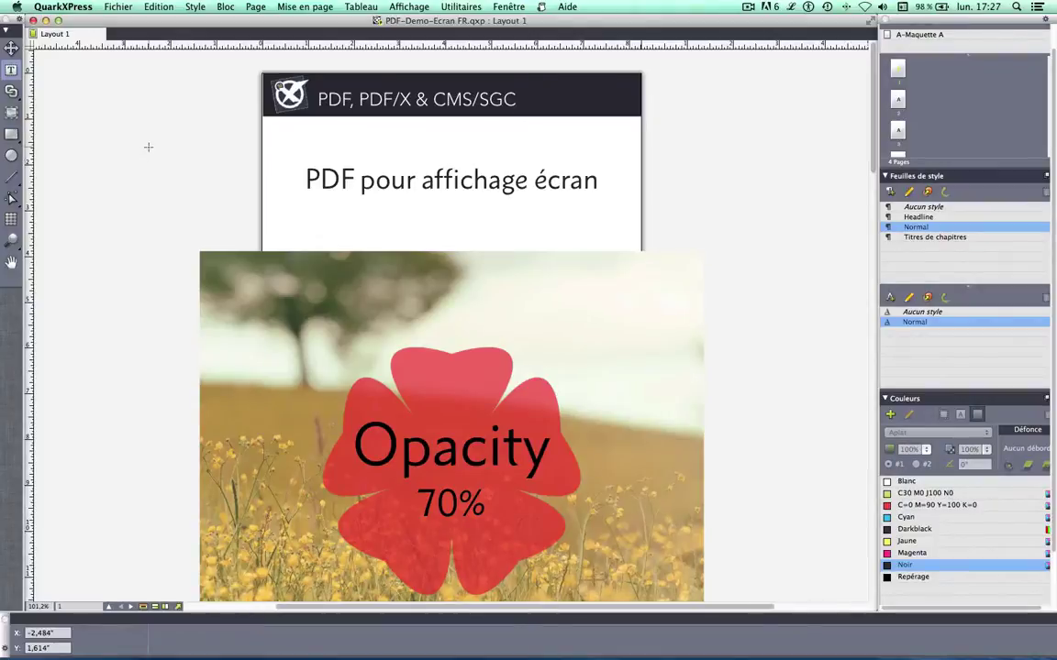
pyautogui.scroll(-2, 186, 188)
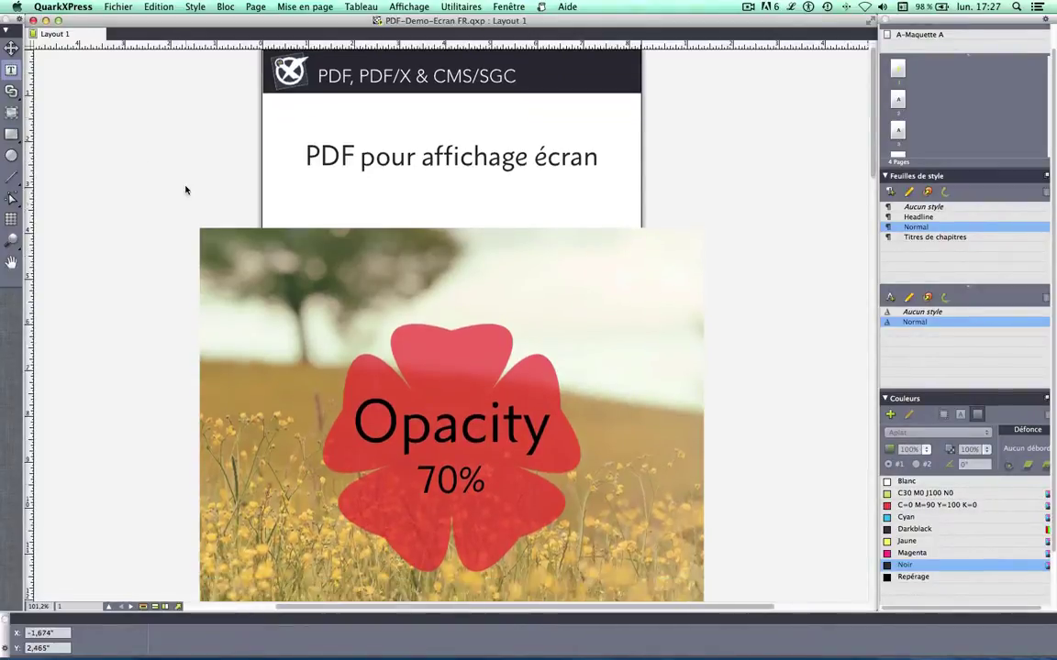
pyautogui.scroll(2, 184, 189)
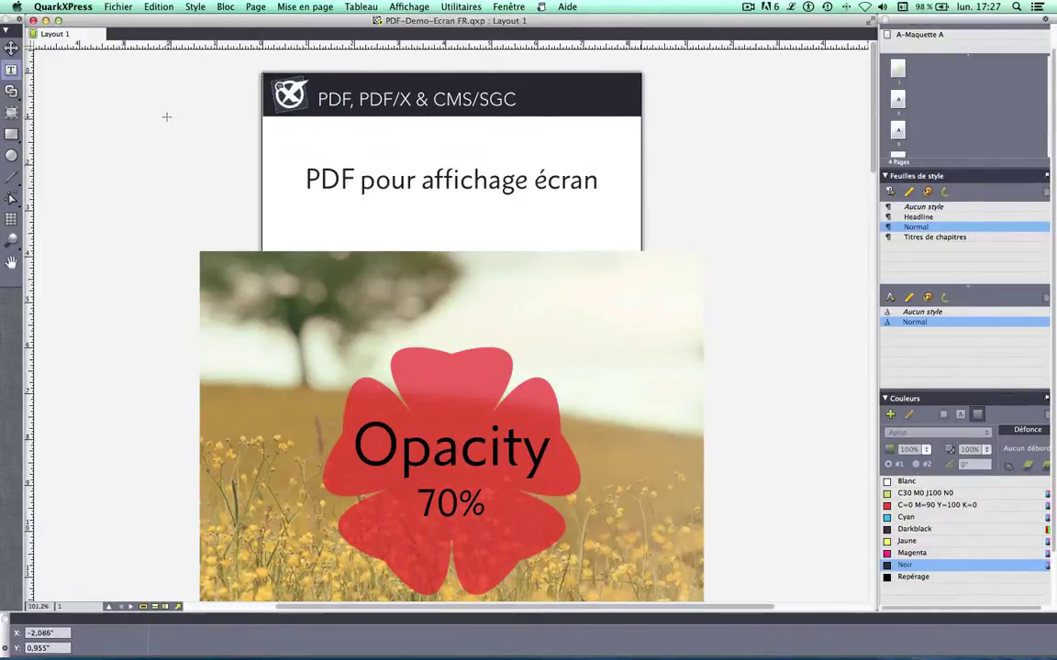
pyautogui.scroll(-2, 165, 118)
pyautogui.scroll(2, 164, 119)
pyautogui.scroll(1, 163, 119)
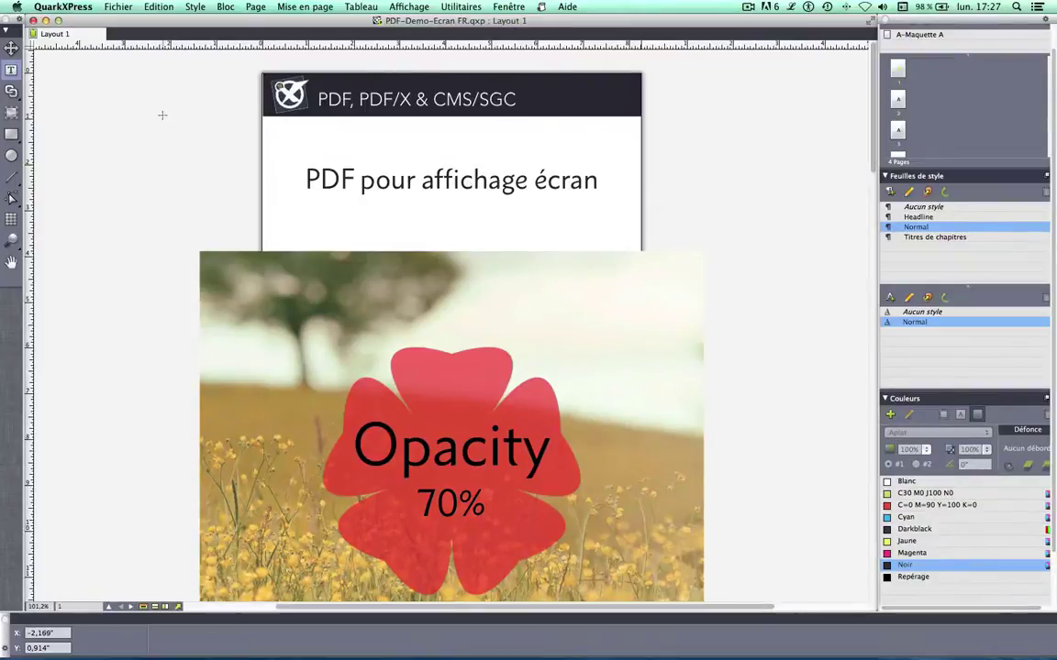
# - Open the PDF export options for the PDF-Demo-Ecran FR layout and keep Sous-échantillonner bicubique as the colour image resolution method
pyautogui.click(118, 6)
pyautogui.moveTo(158, 161)
pyautogui.click(404, 157)
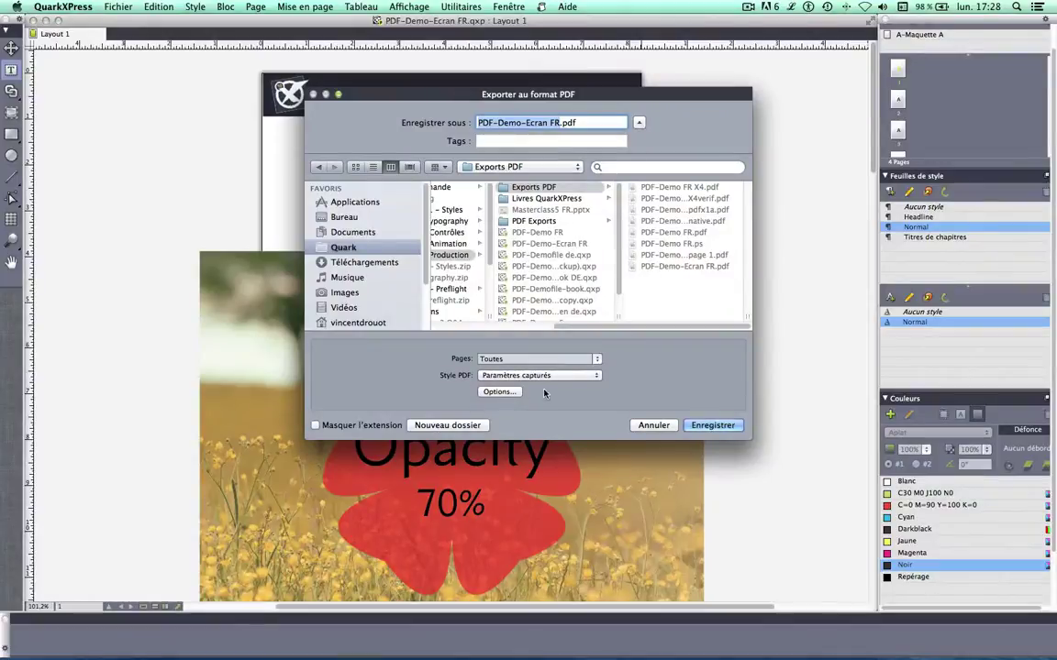
pyautogui.click(497, 392)
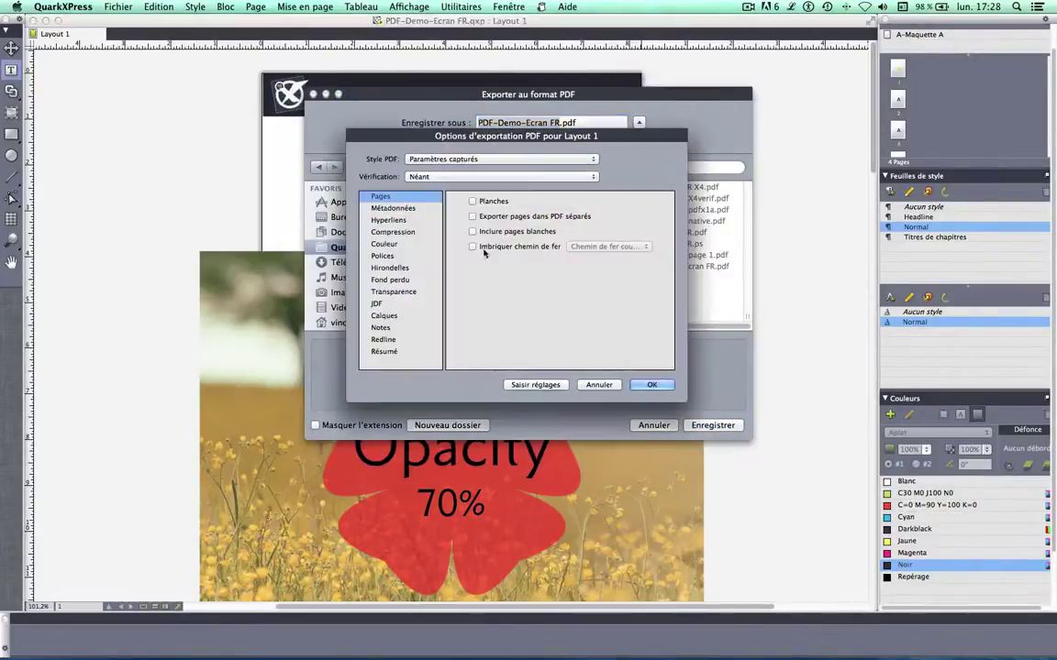
pyautogui.click(395, 232)
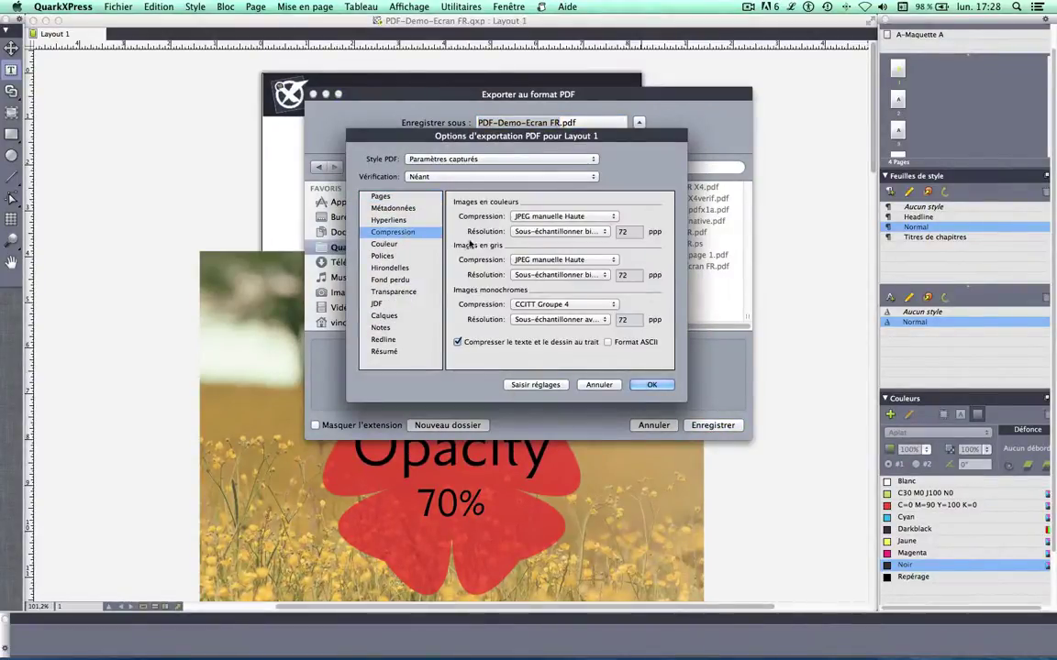
pyautogui.click(557, 233)
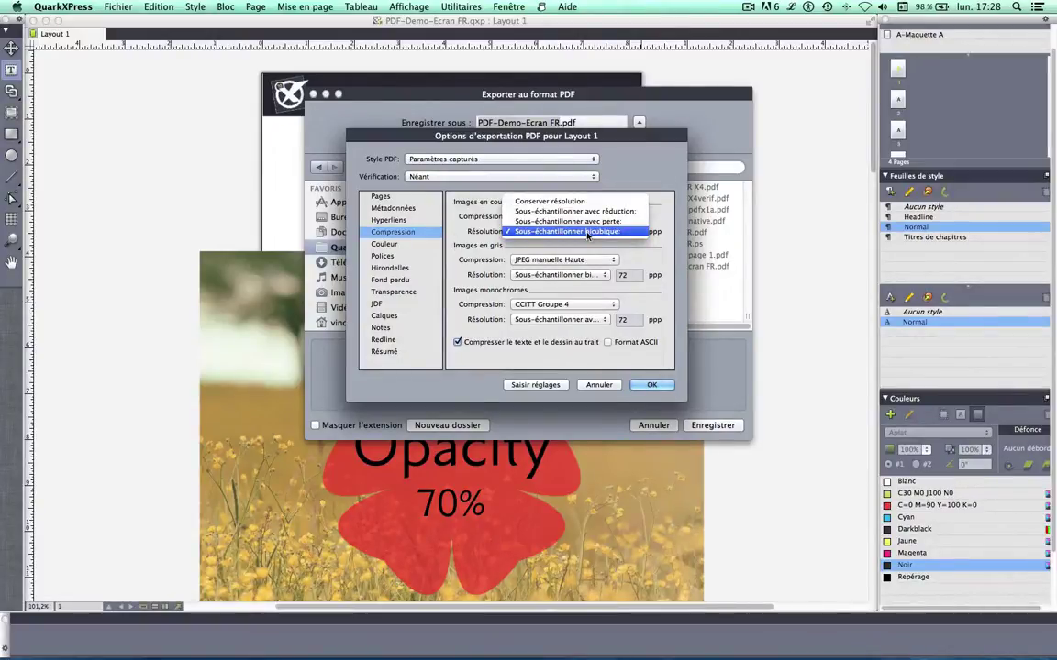
pyautogui.click(576, 233)
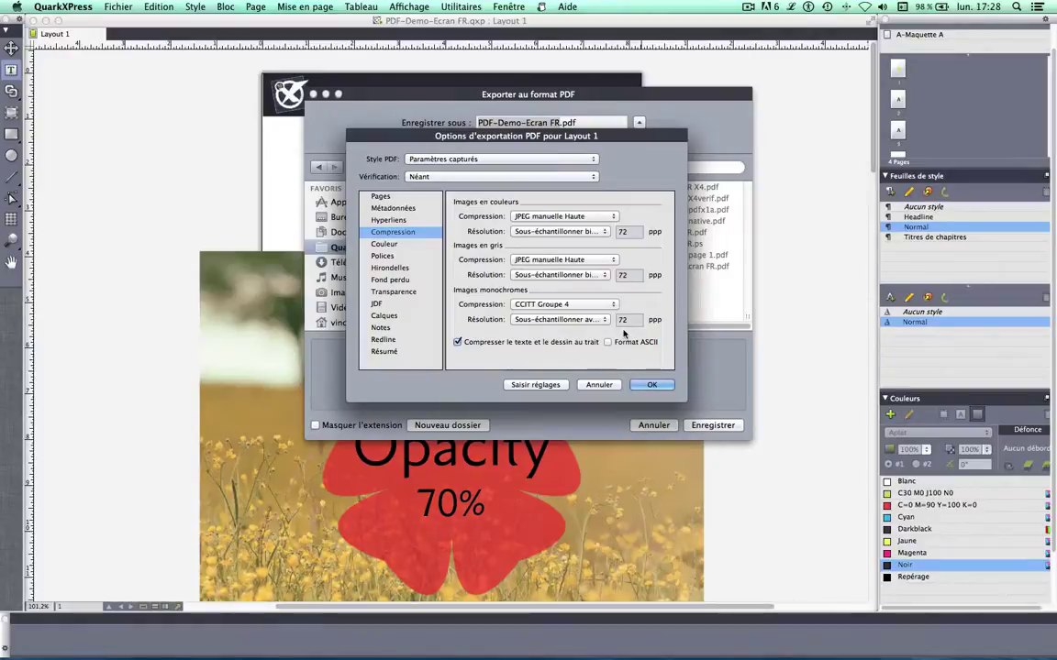
# - Confirm the PDF export options, look through the available PDF output styles and cancel the export
pyautogui.click(651, 385)
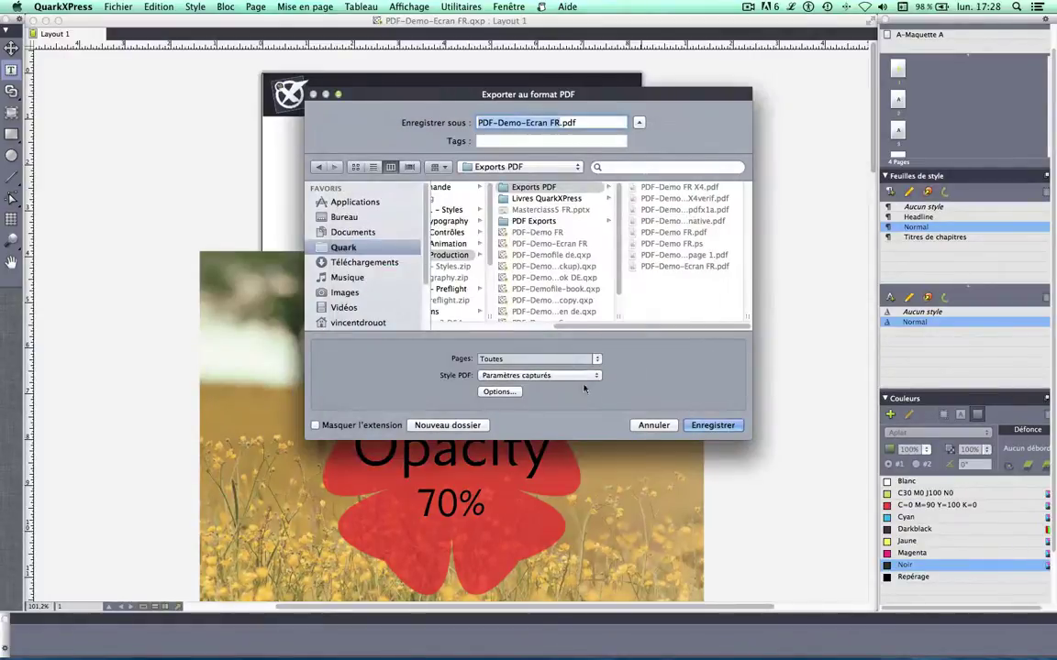
pyautogui.click(578, 377)
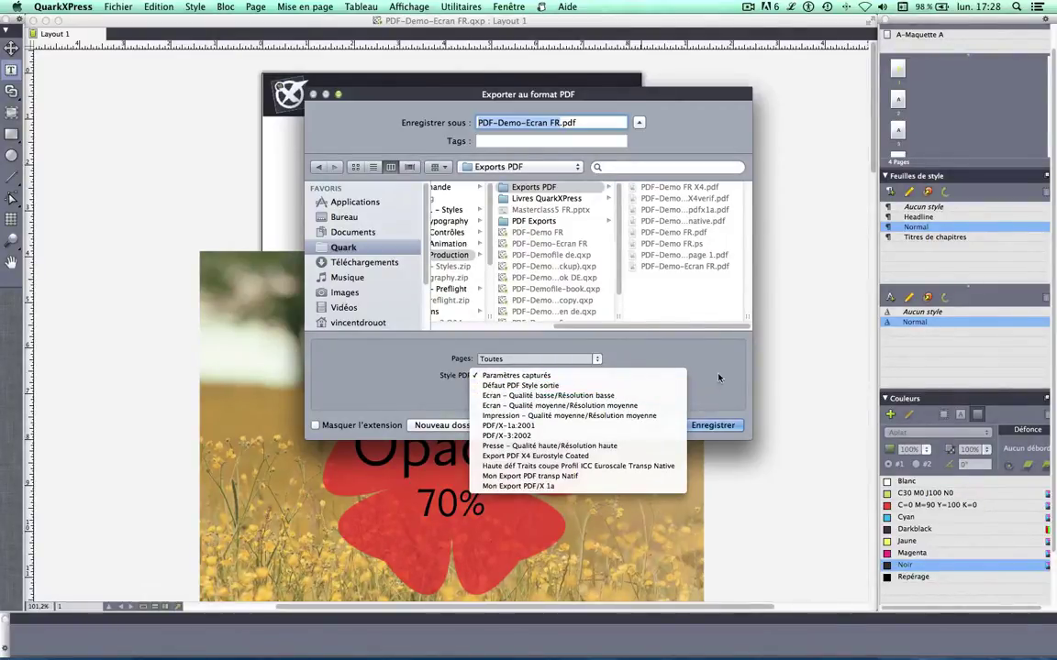
pyautogui.click(533, 396)
pyautogui.click(653, 426)
# - Go to the URL text on page 2 and open the Hyperliens palette, placing it beside the page
pyautogui.scroll(-15, 459, 279)
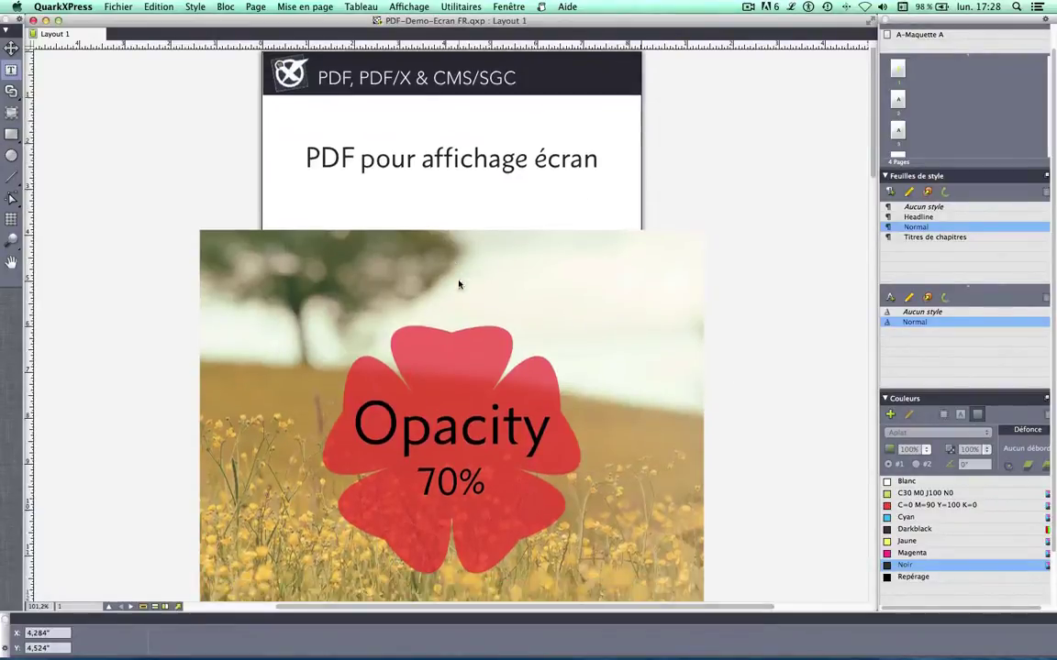
pyautogui.scroll(-3, 459, 280)
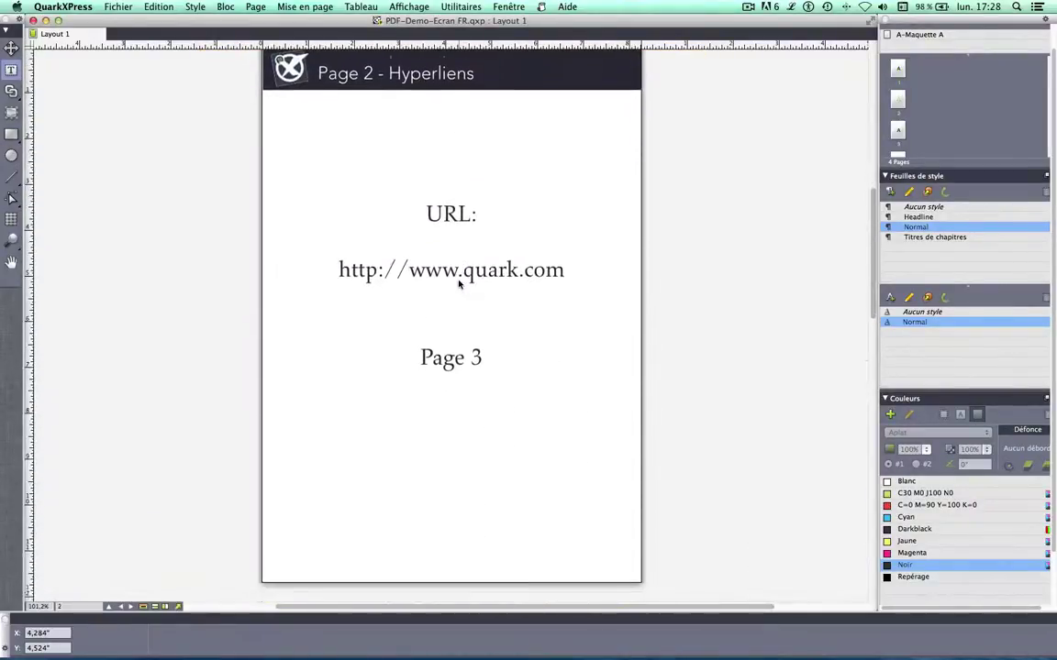
pyautogui.scroll(1, 483, 278)
pyautogui.scroll(10, 474, 252)
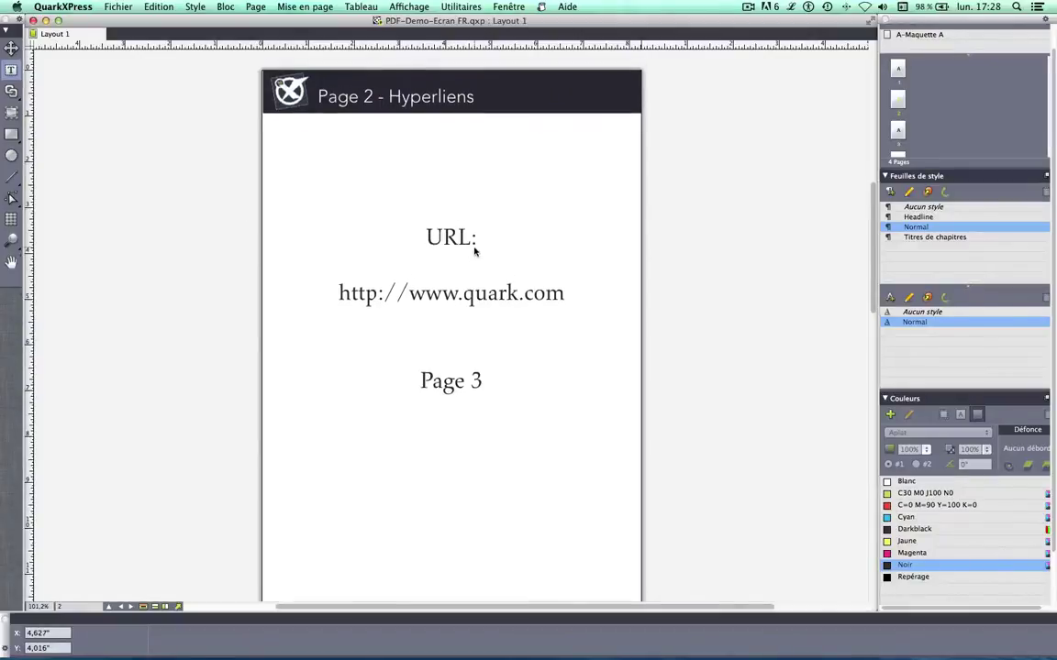
pyautogui.scroll(-8, 474, 252)
pyautogui.scroll(-5, 474, 252)
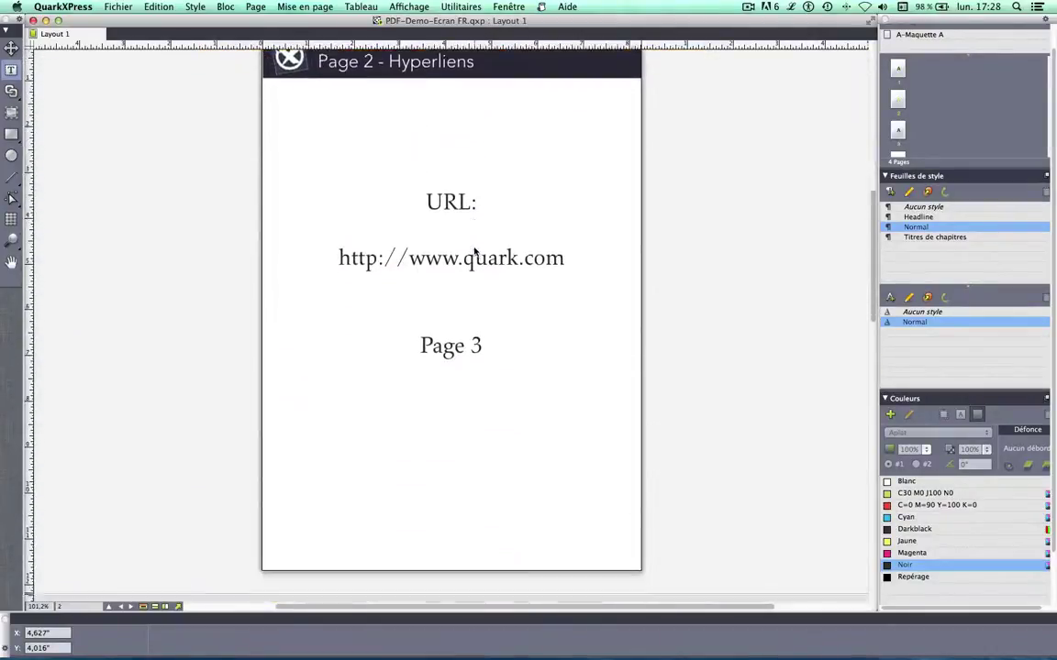
pyautogui.click(472, 224)
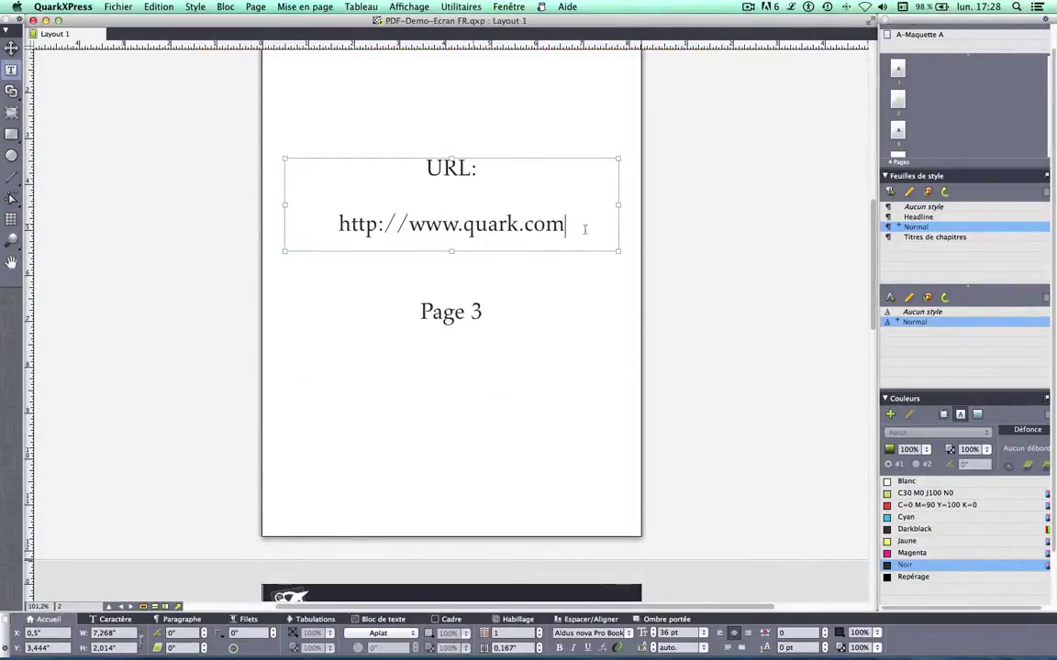
pyautogui.moveTo(582, 228); pyautogui.dragTo(336, 225)
pyautogui.click(503, 223)
pyautogui.click(509, 6)
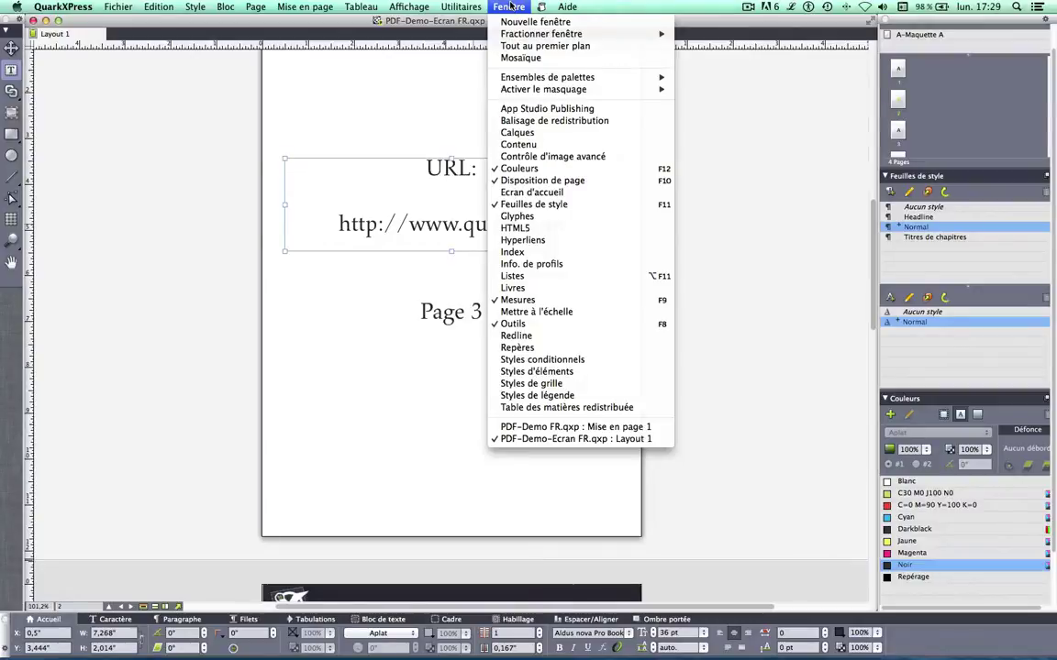
pyautogui.click(523, 239)
pyautogui.moveTo(936, 154); pyautogui.dragTo(748, 154)
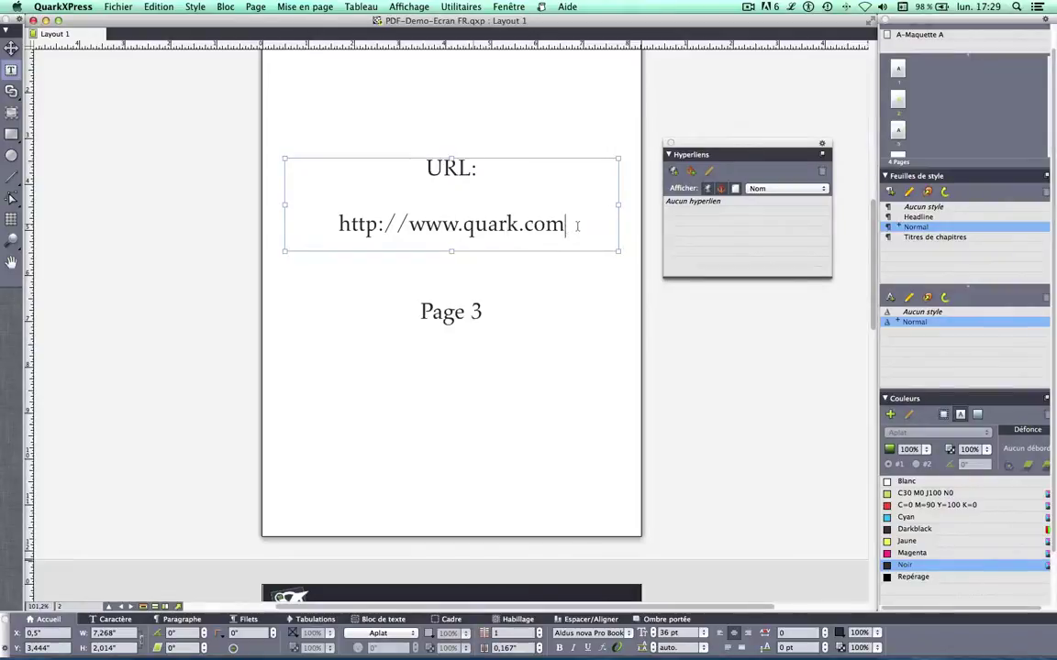
pyautogui.moveTo(567, 224); pyautogui.dragTo(335, 224)
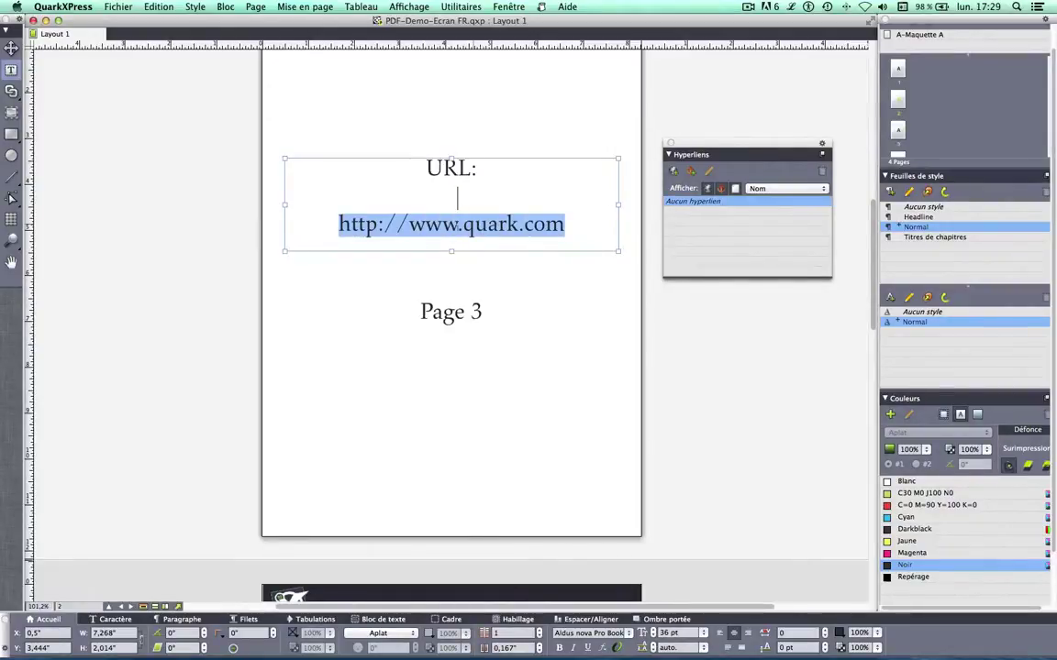
pyautogui.click(673, 170)
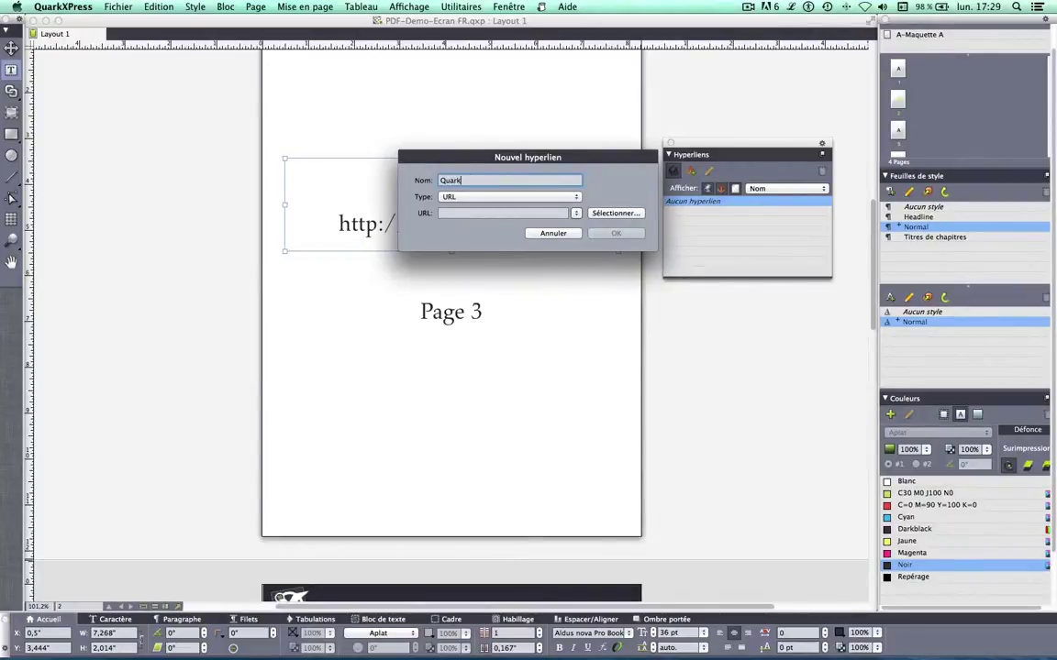
pyautogui.write('Quark Inc.')
pyautogui.press('Tab')
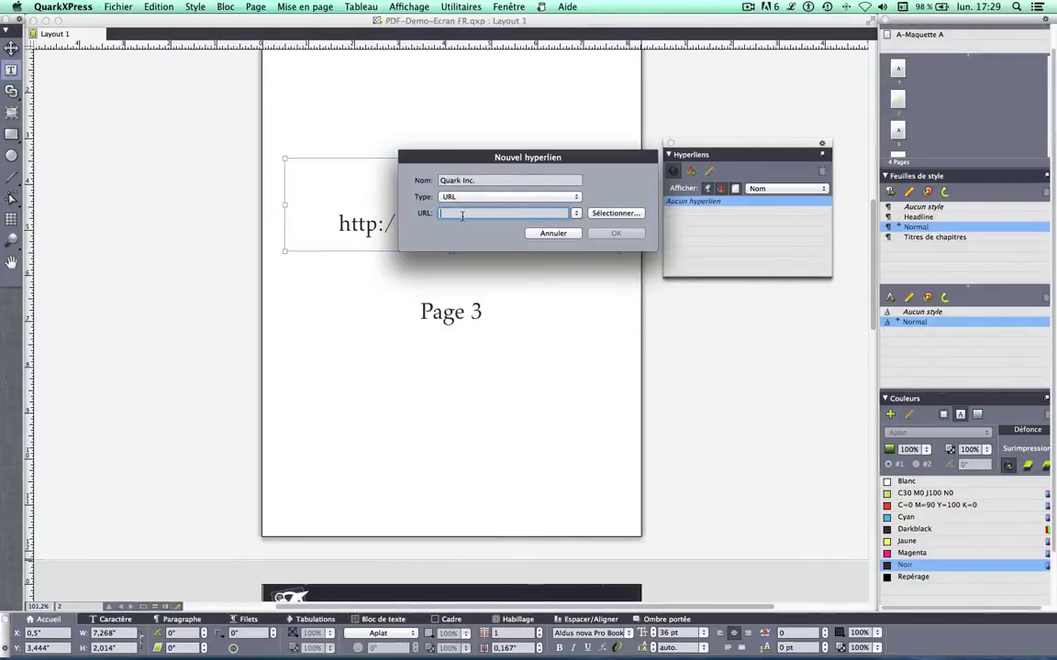
pyautogui.write('h')
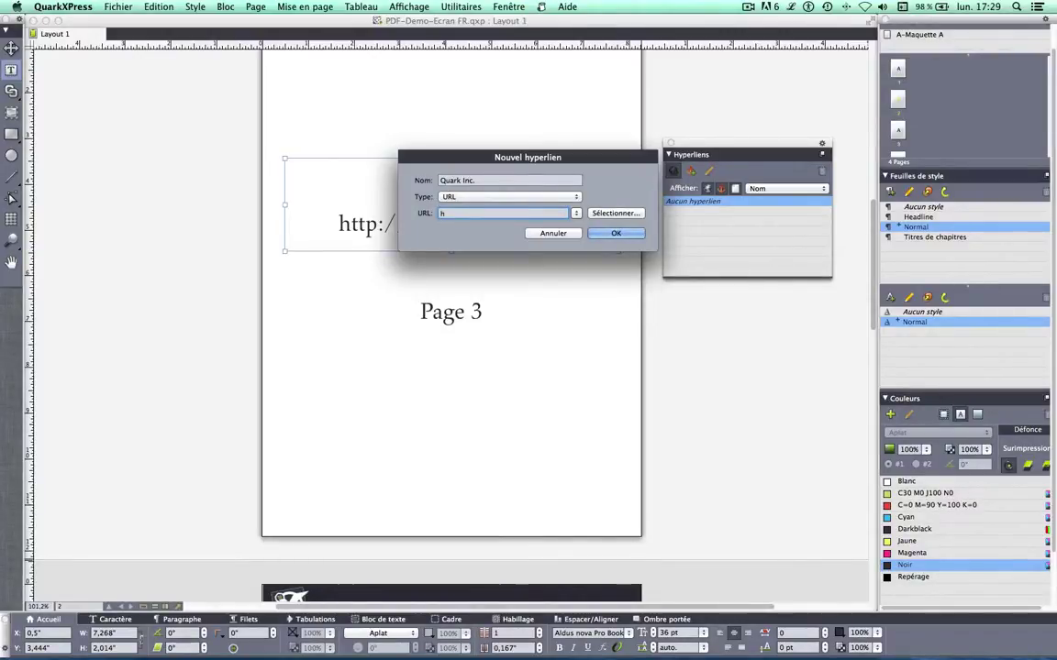
pyautogui.write('ttp')
pyautogui.write('quark.com')
pyautogui.click(616, 234)
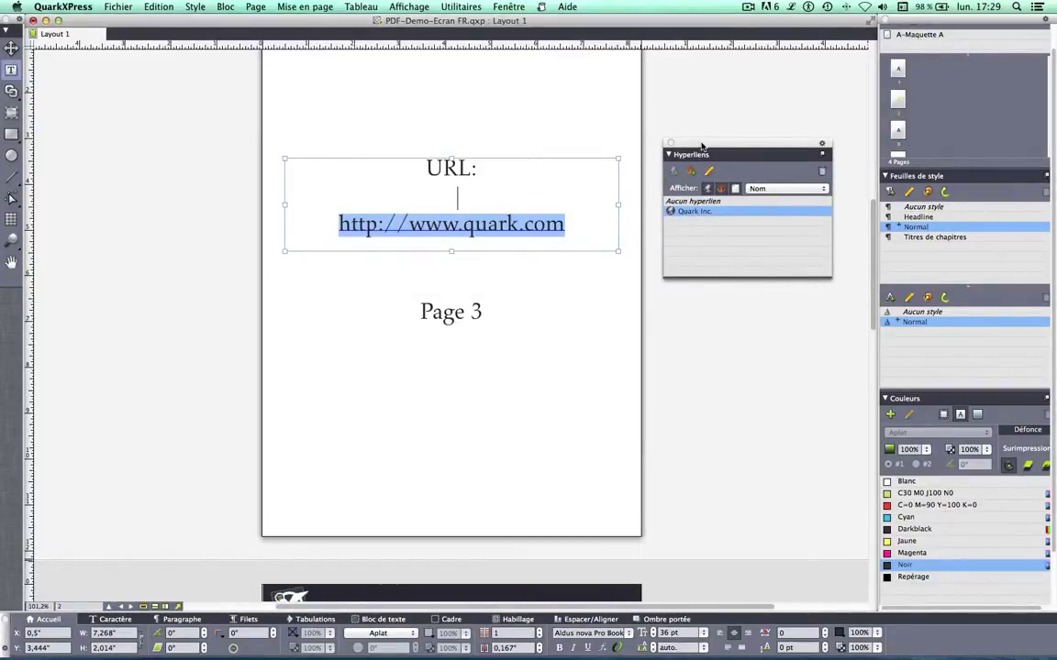
pyautogui.moveTo(702, 145)
pyautogui.mouseDown()
pyautogui.moveTo(667, 149)
pyautogui.moveTo(716, 150)
pyautogui.mouseUp()
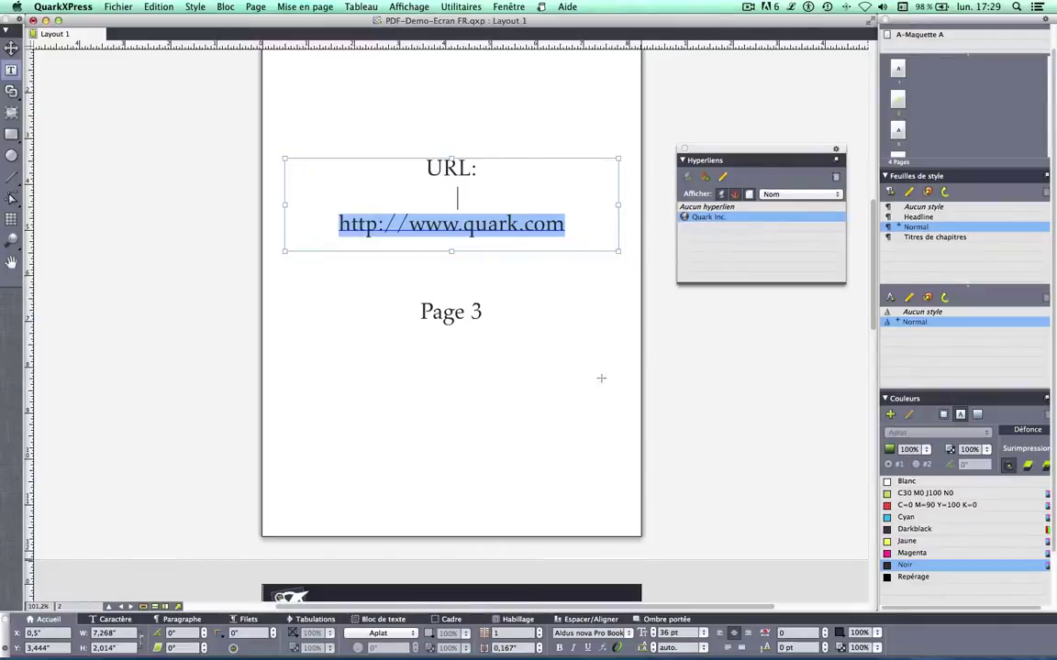
# - Select the "Page 3" text and lower its box's top edge to about Y 7.805", leaving the box about 0.778" high
pyautogui.moveTo(478, 313); pyautogui.dragTo(421, 313)
pyautogui.moveTo(517, 309); pyautogui.dragTo(420, 313)
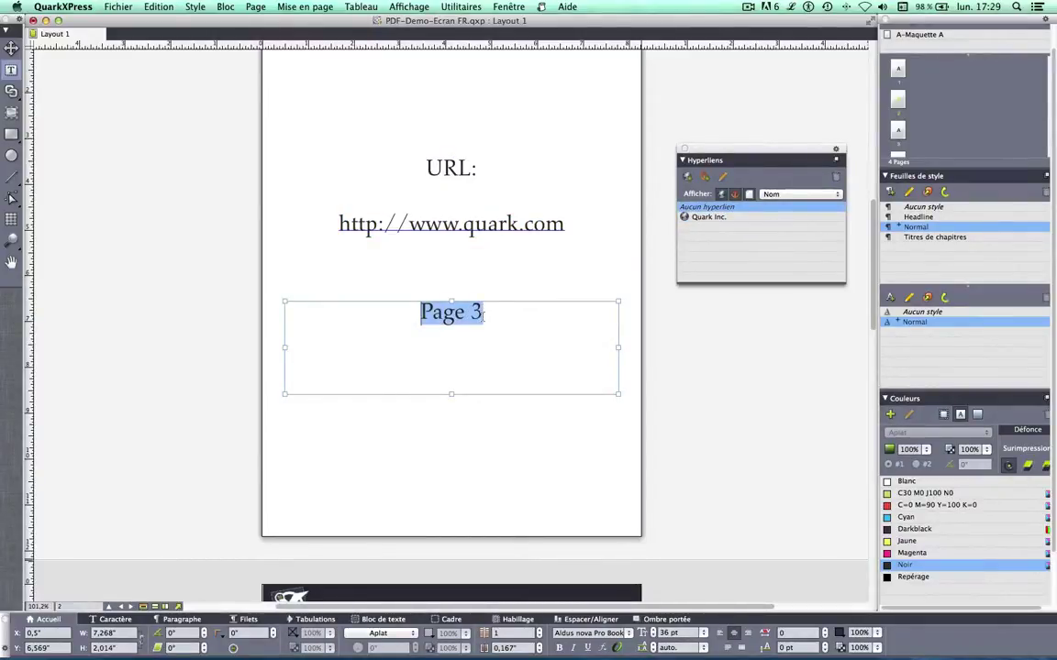
pyautogui.moveTo(450, 301); pyautogui.dragTo(450, 358)
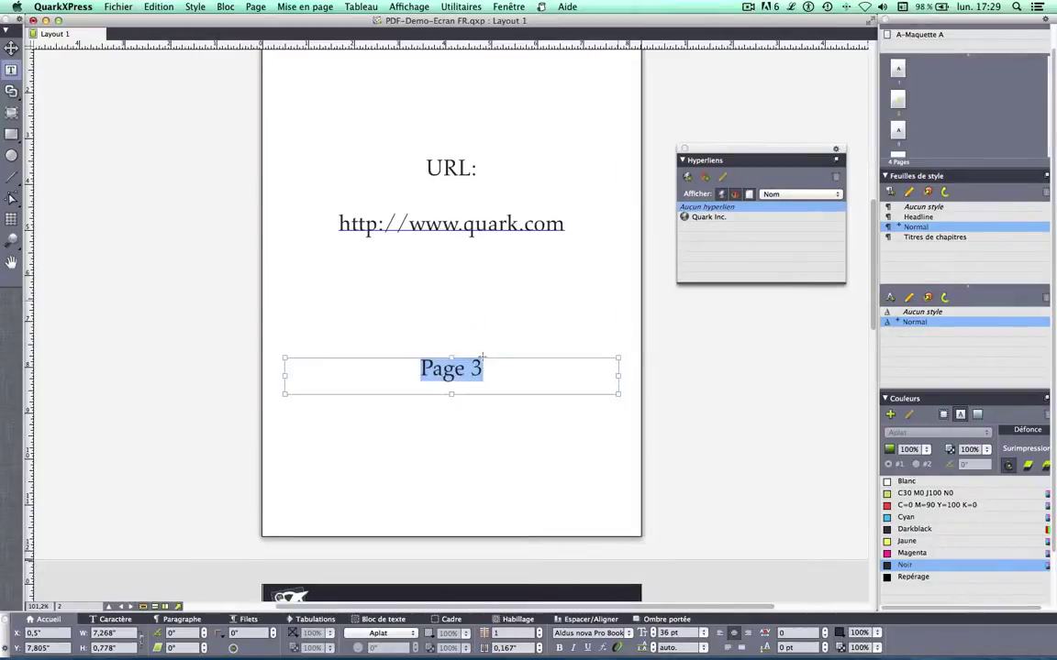
# - Create a Page-type hyperlink named "Aller à la page" on the selected "Page 3" text, with page 3 as its destination
pyautogui.click(688, 177)
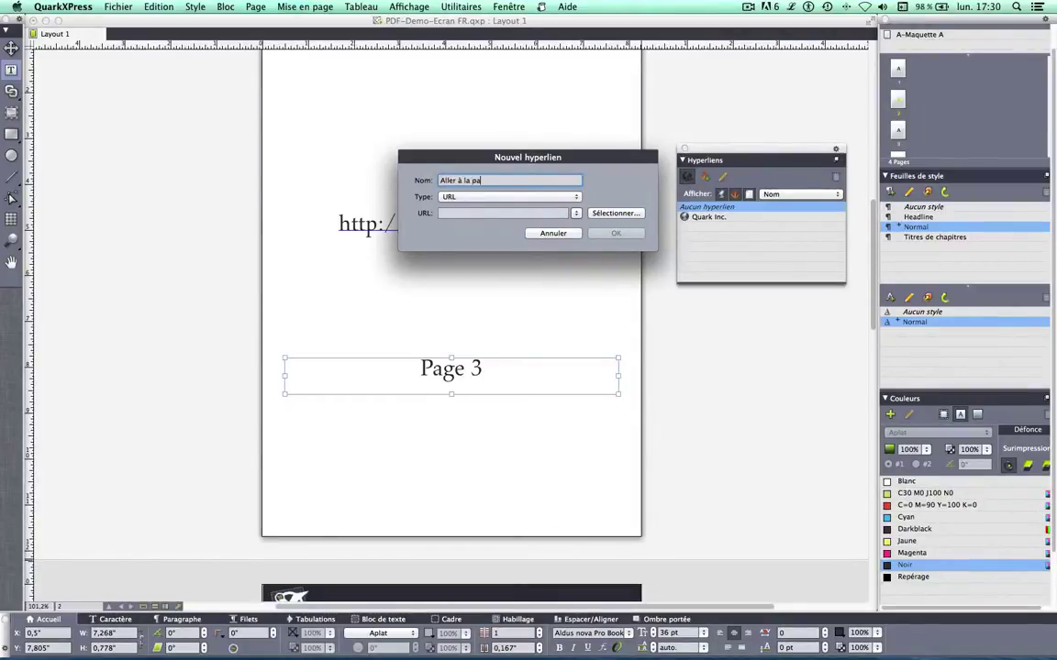
pyautogui.click(486, 196)
pyautogui.click(471, 208)
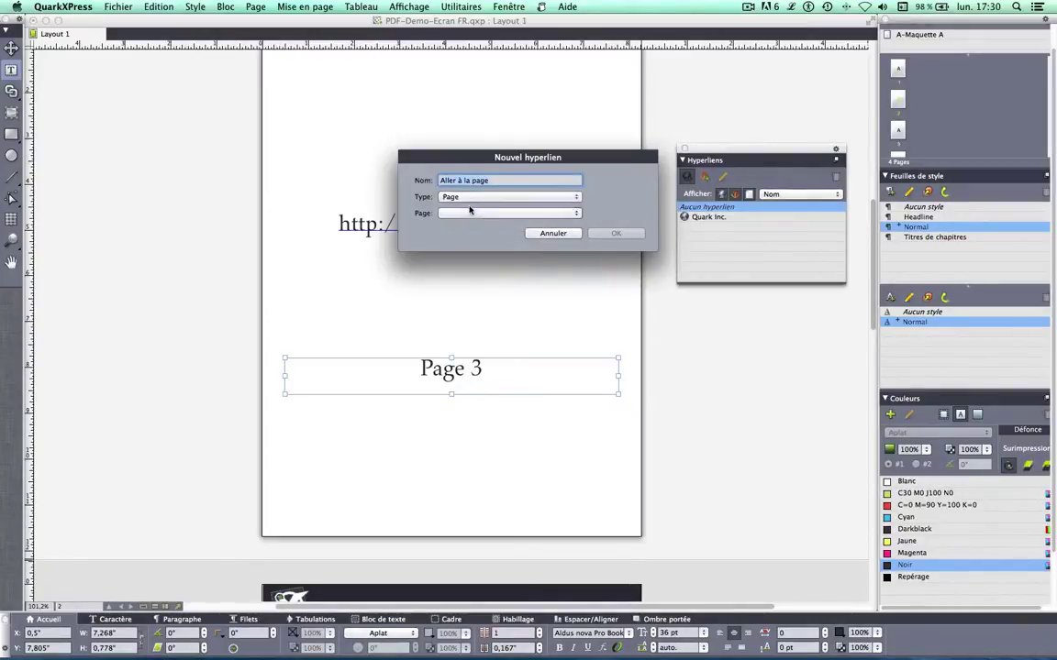
pyautogui.click(472, 212)
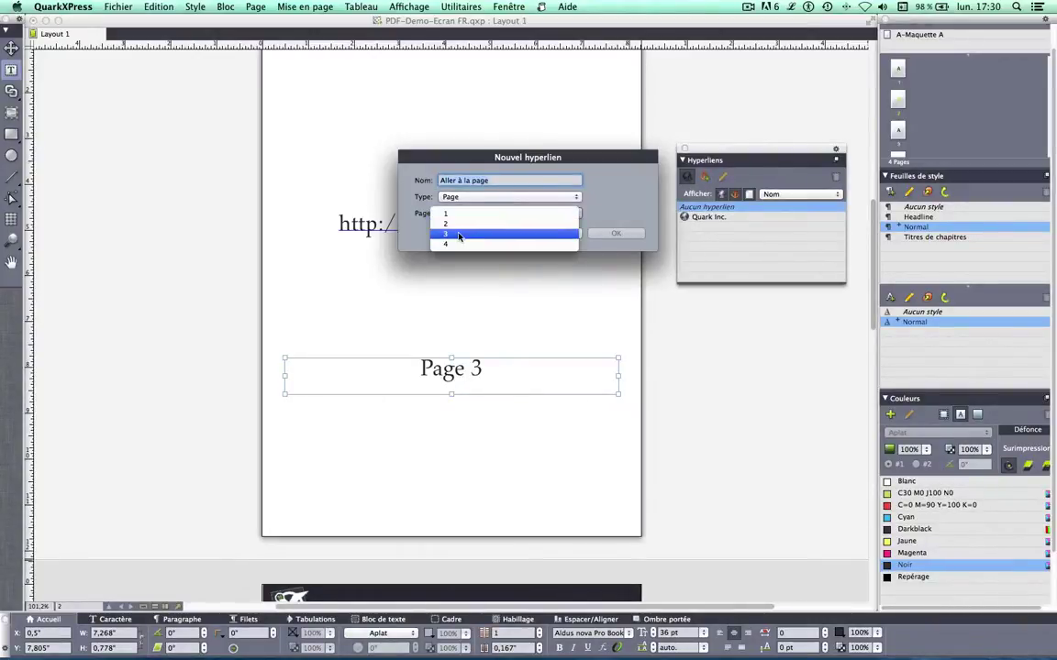
pyautogui.click(459, 236)
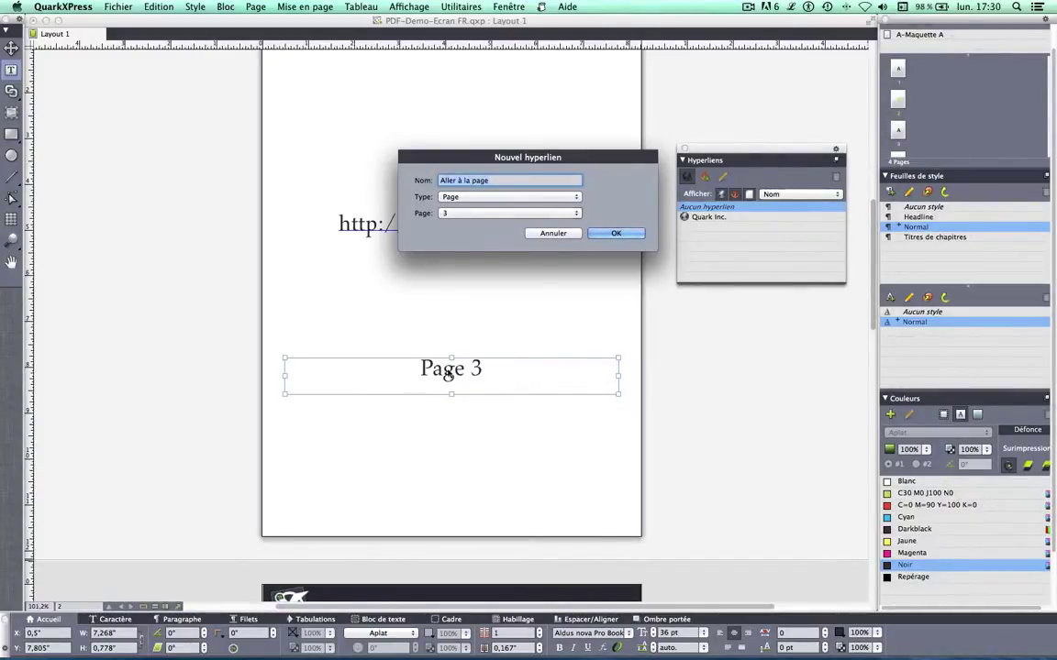
pyautogui.click(617, 233)
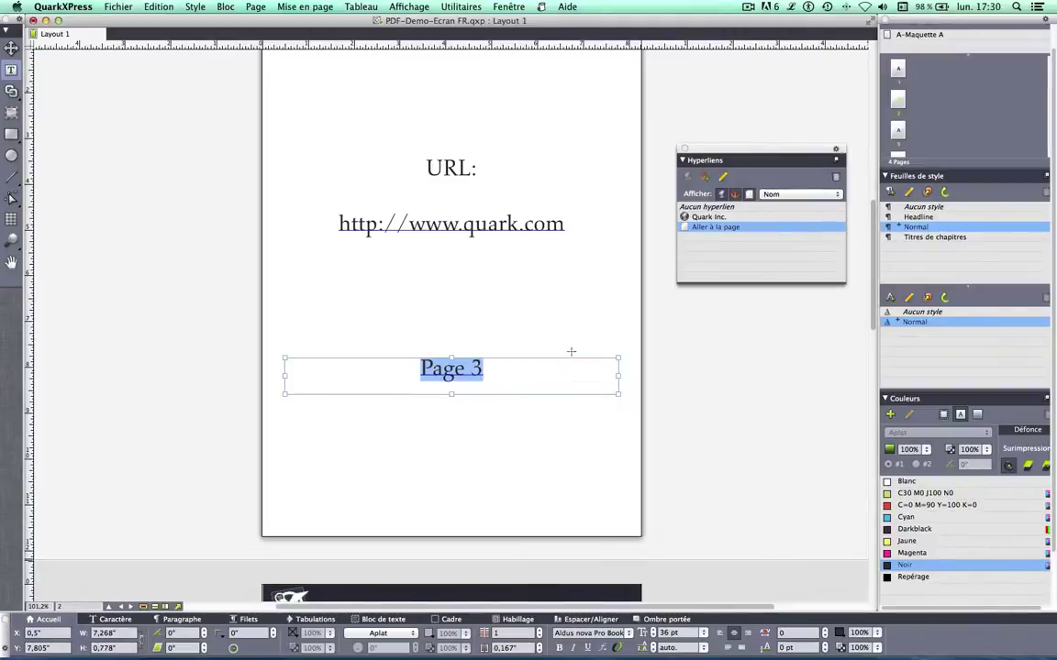
# - Go to page 4, open the Listes palette and place it just below the Hyperliens palette
pyautogui.scroll(-5, 571, 354)
pyautogui.scroll(-1, 570, 354)
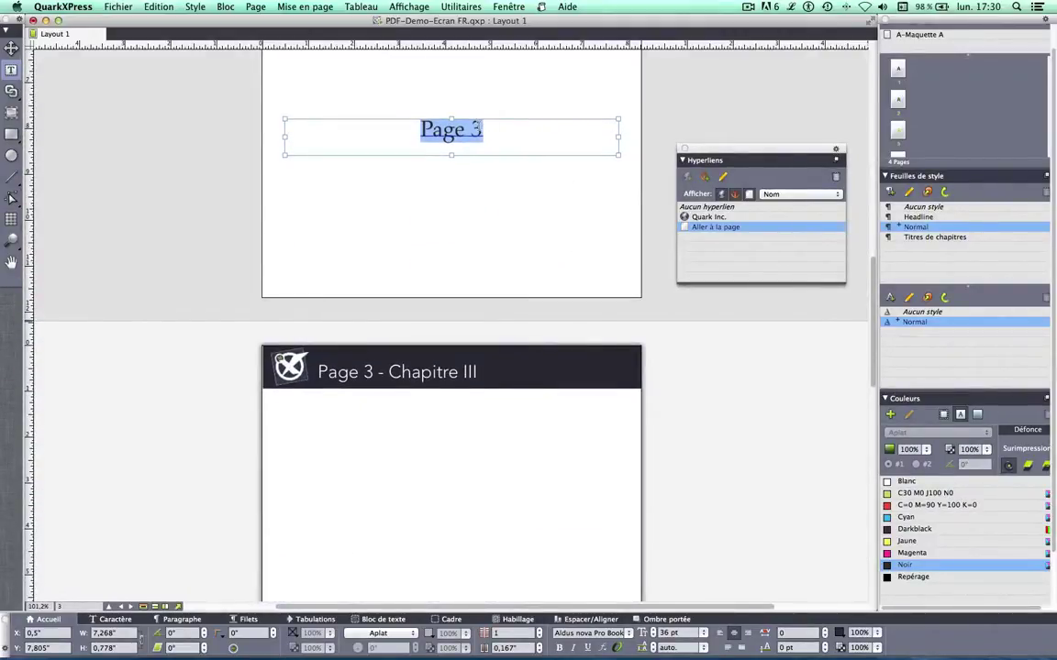
pyautogui.scroll(-6, 493, 190)
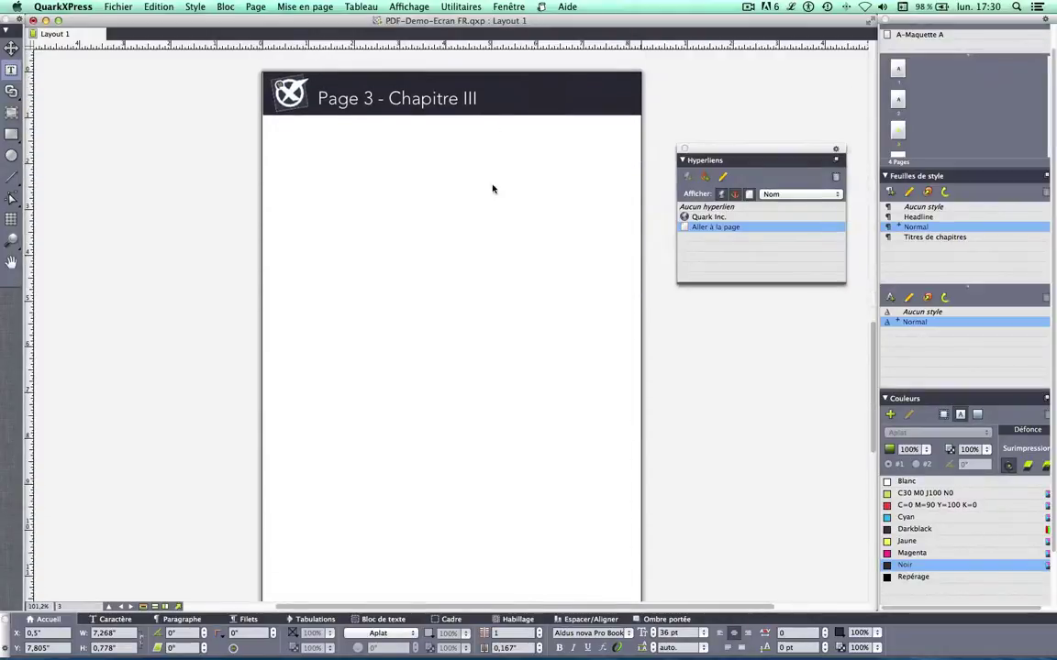
pyautogui.scroll(-15, 493, 189)
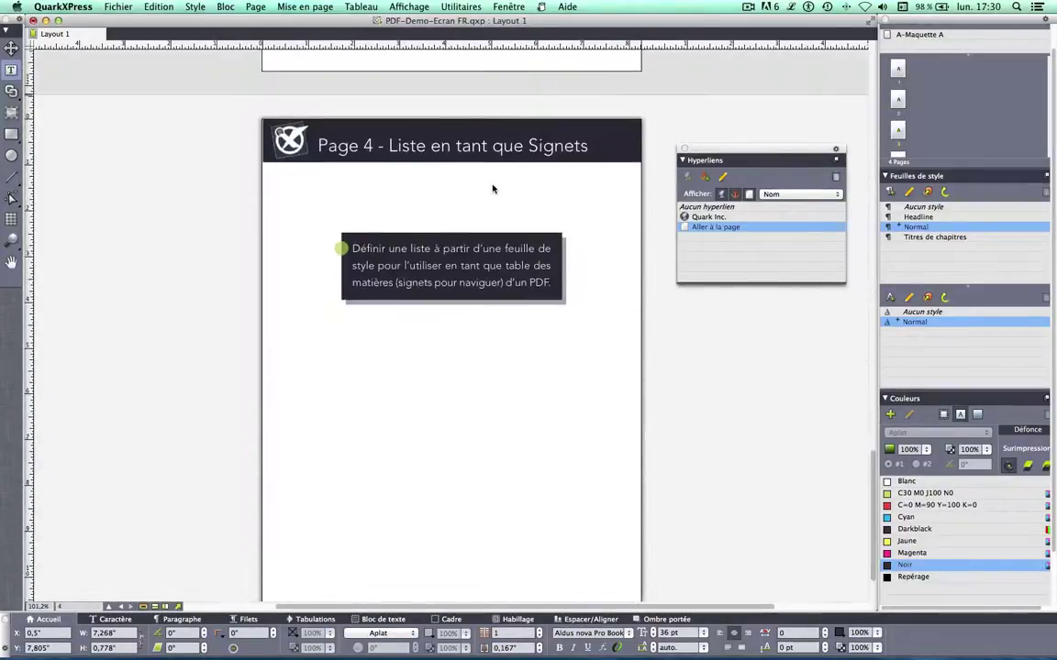
pyautogui.scroll(-2, 493, 190)
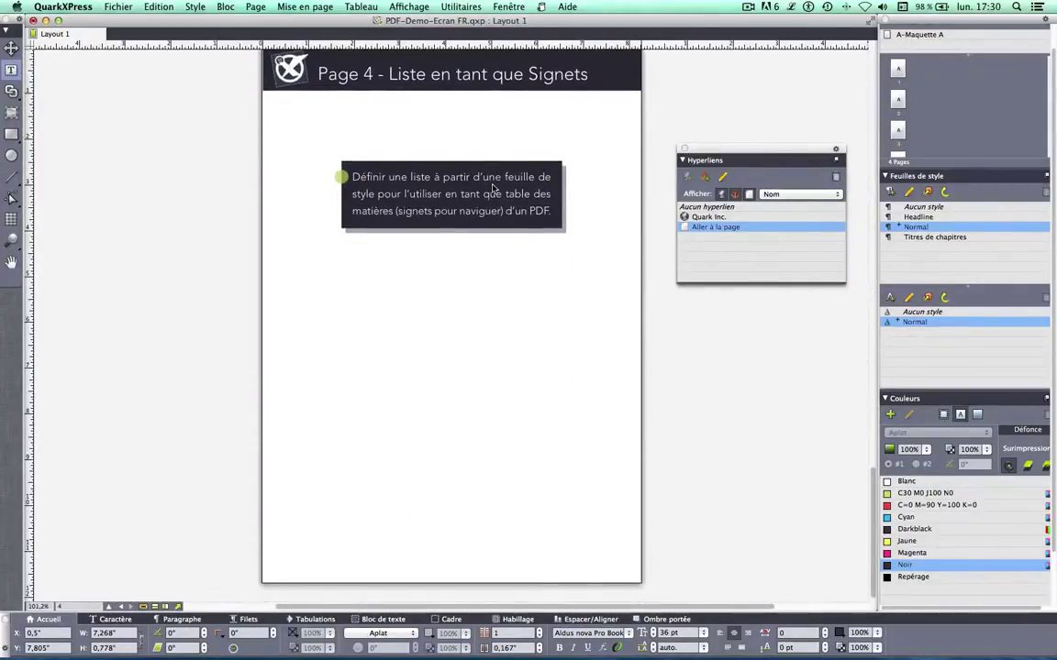
pyautogui.scroll(1, 492, 189)
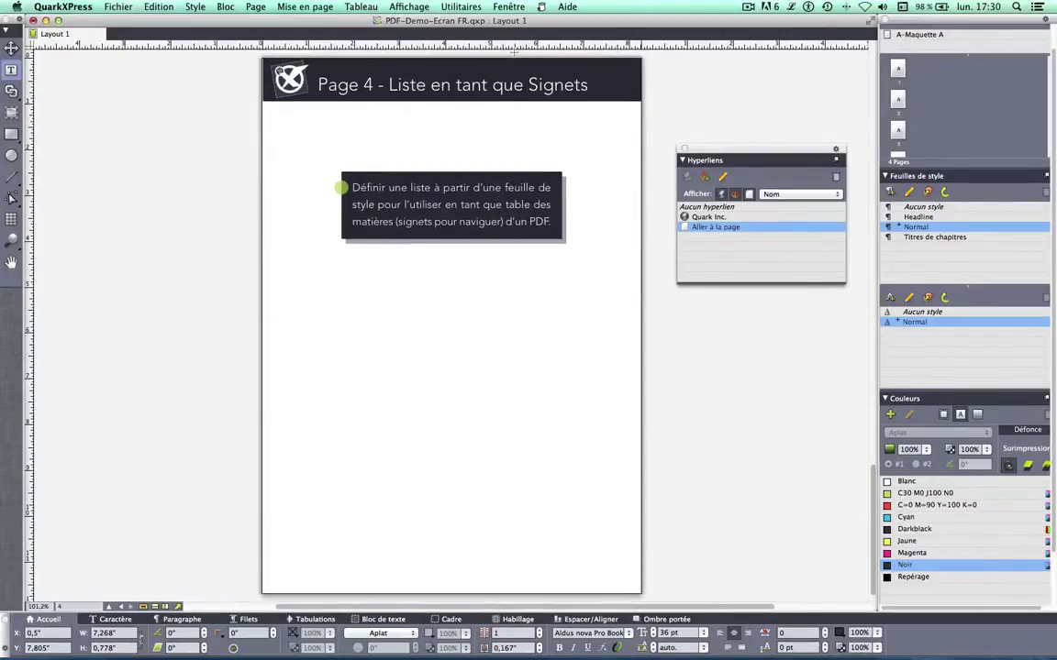
pyautogui.click(508, 7)
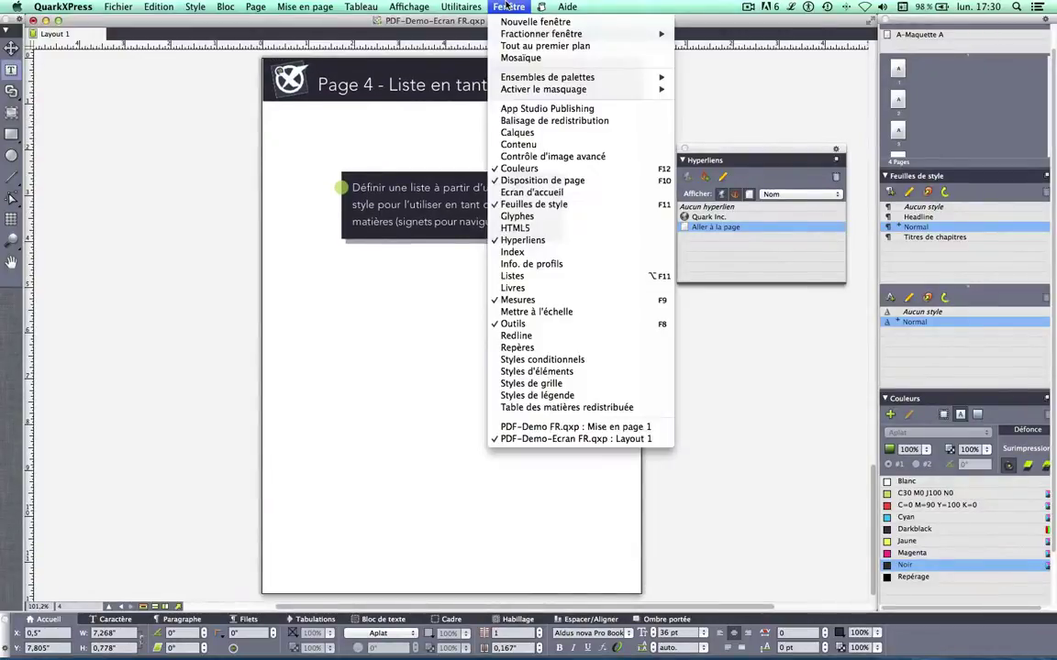
pyautogui.click(548, 277)
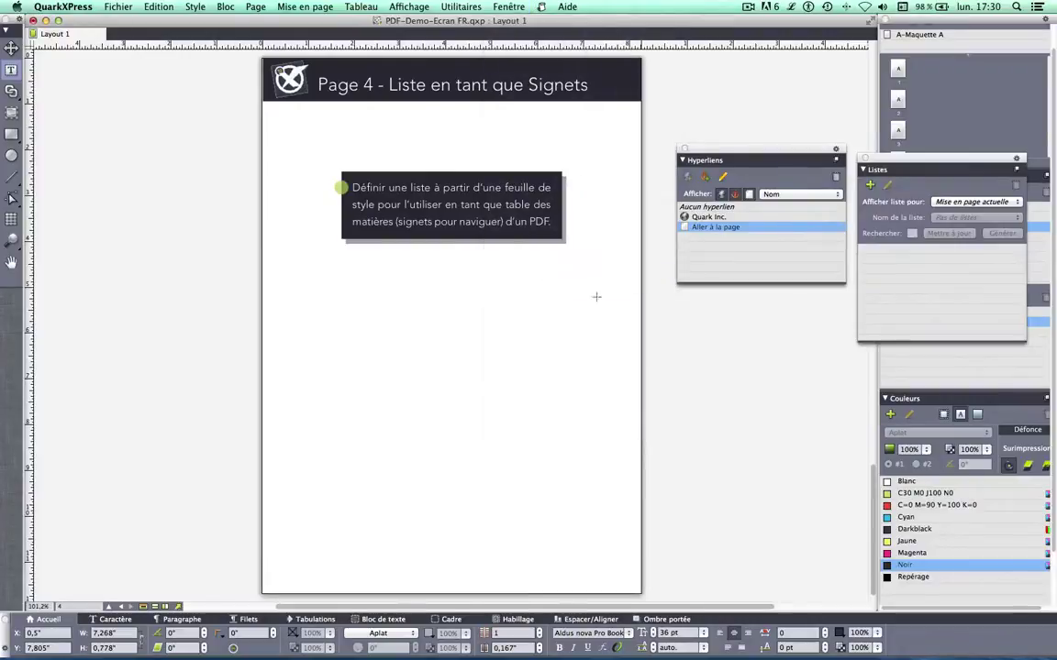
pyautogui.moveTo(876, 160); pyautogui.dragTo(699, 296)
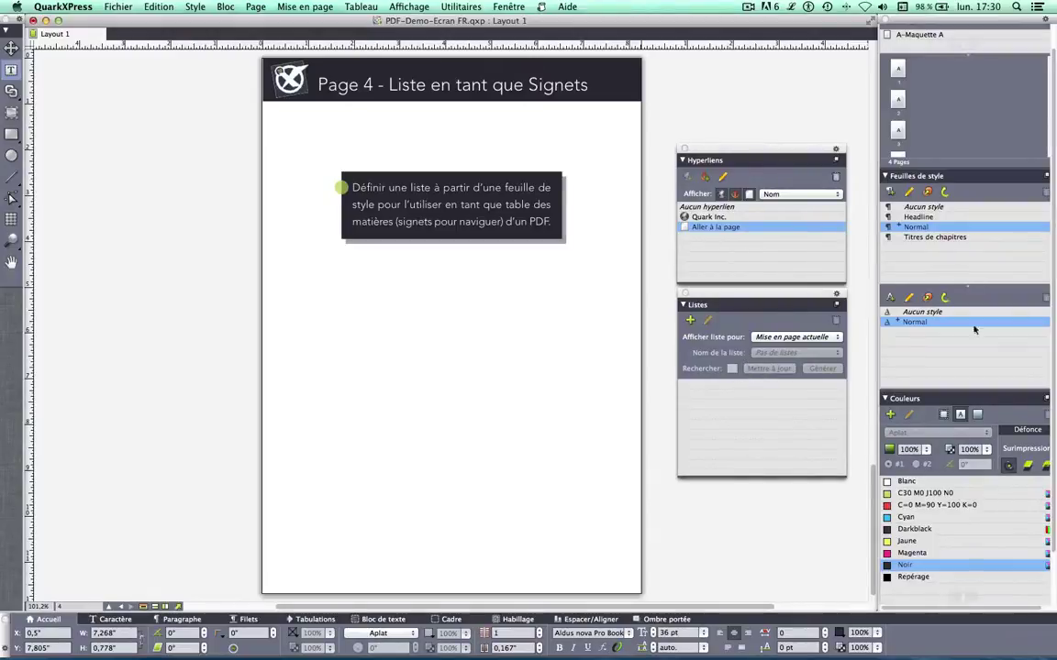
# - Create a list named "Nouvelle liste" from the Headline style, at level 1, text only, formatted as Normal
pyautogui.click(690, 320)
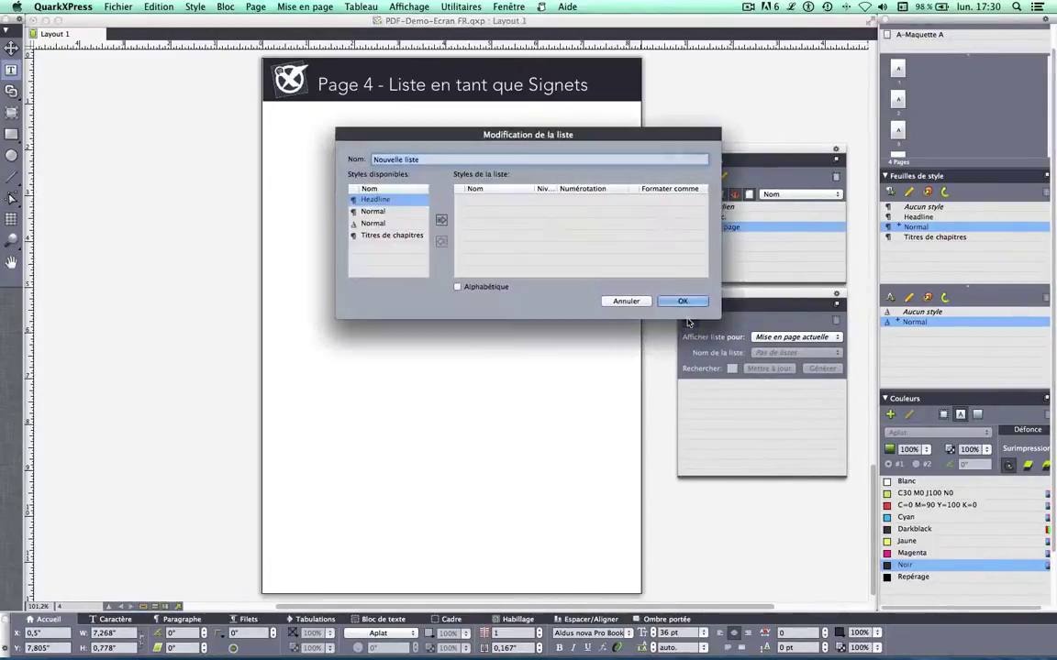
pyautogui.click(371, 200)
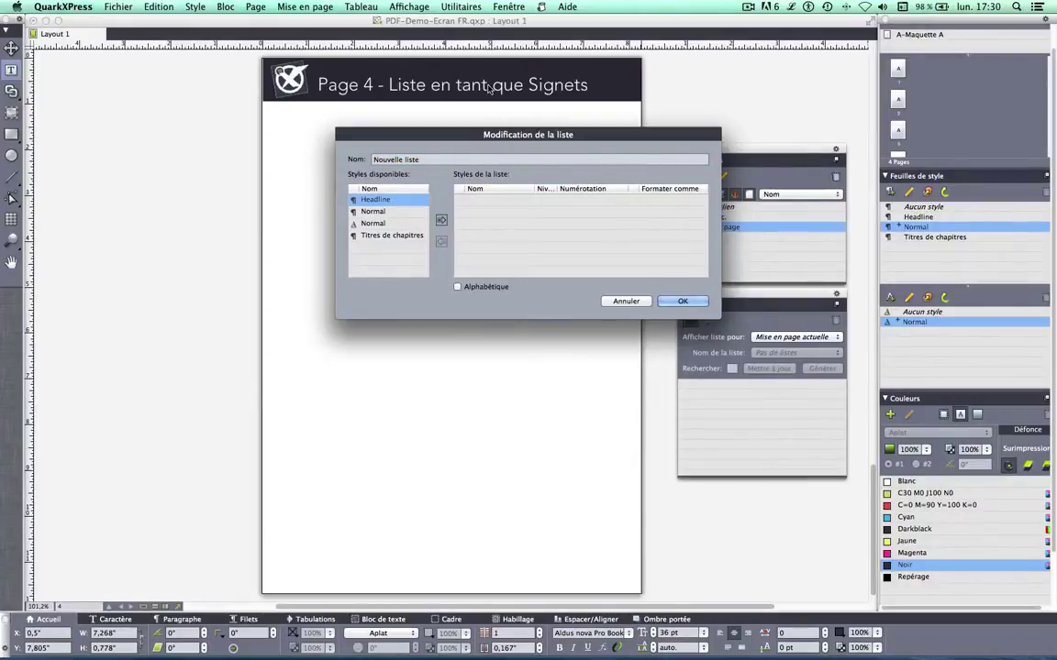
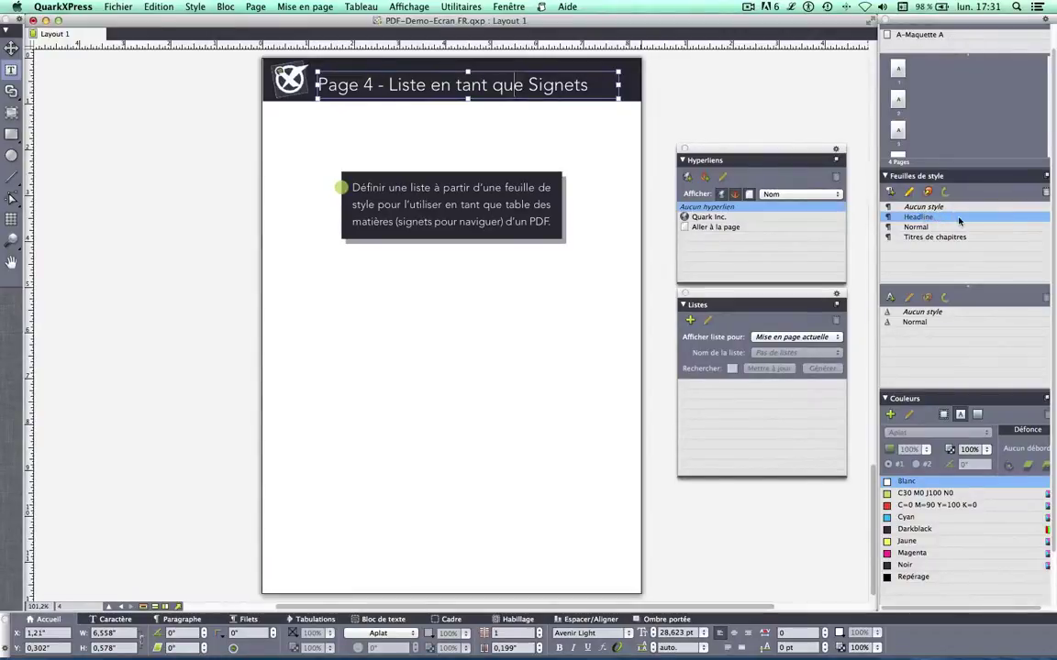
pyautogui.click(689, 320)
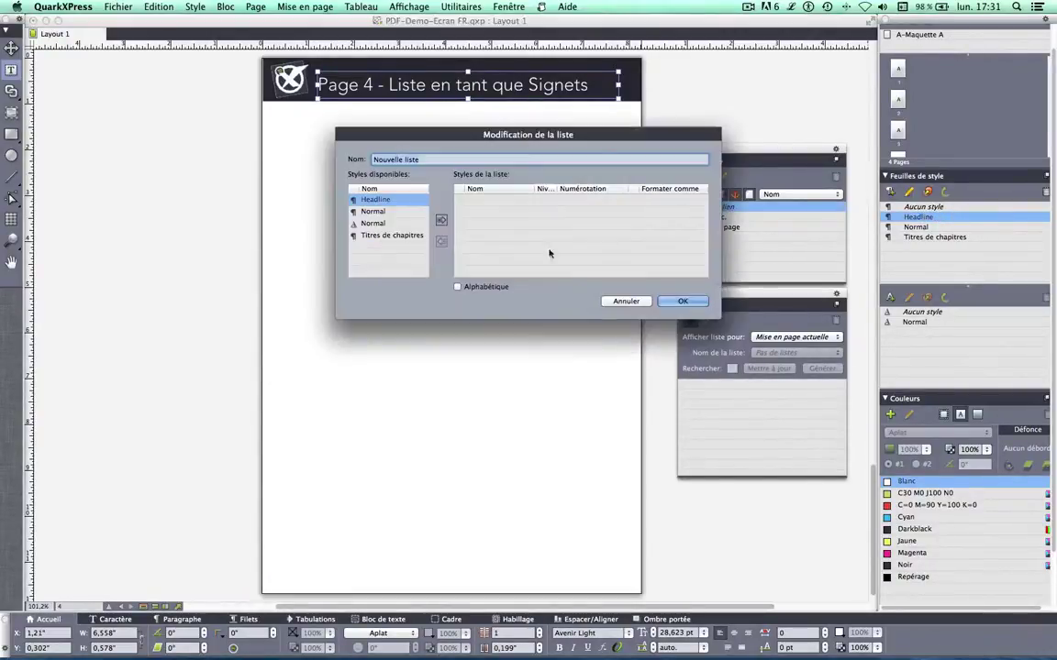
pyautogui.doubleClick(400, 202)
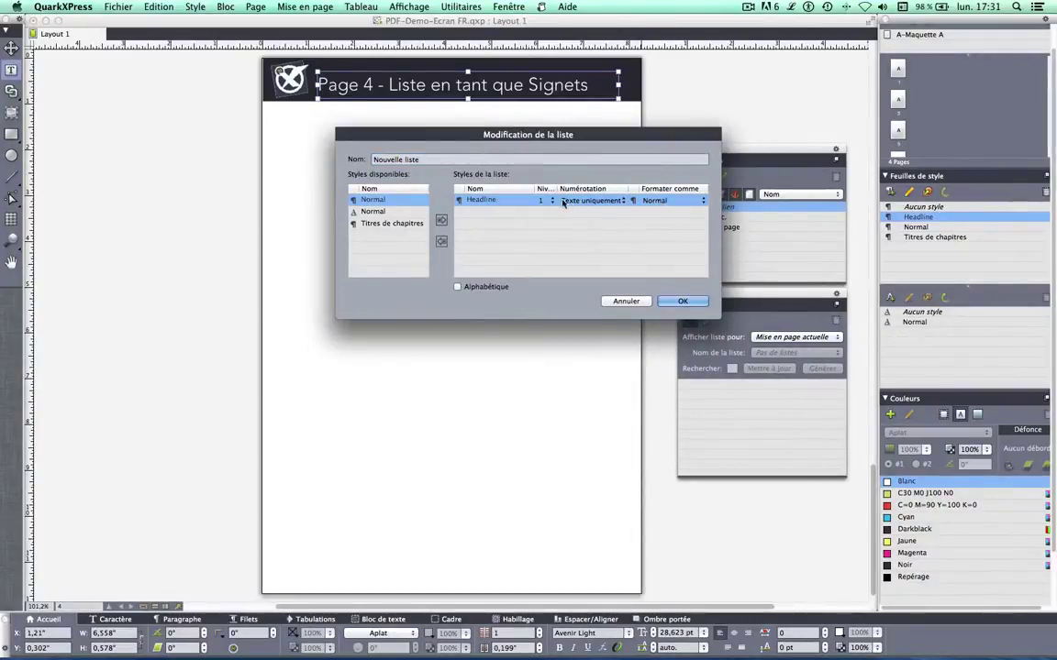
pyautogui.click(682, 301)
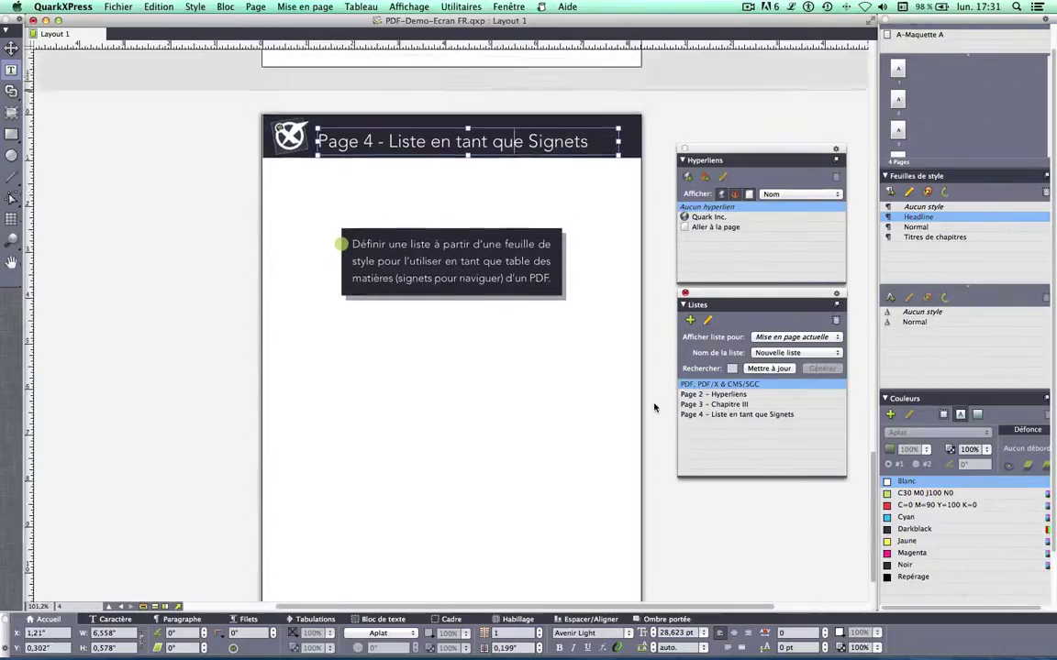
# - Compare the headlines on the document's pages with the list entries, and go to page 4 through its list entry
pyautogui.scroll(15, 654, 407)
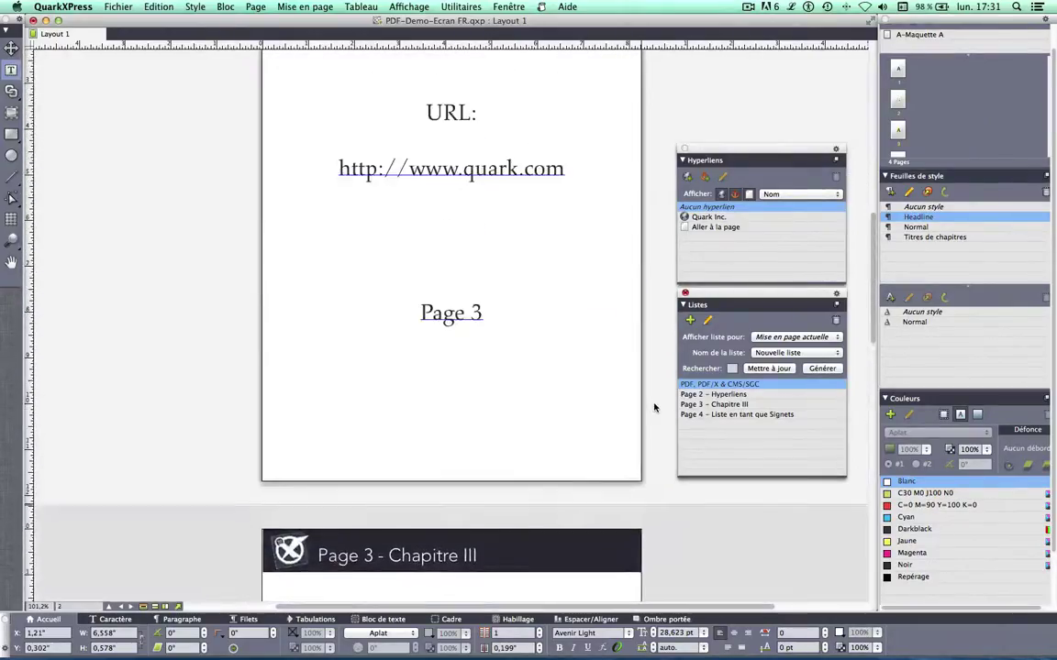
pyautogui.scroll(8, 654, 407)
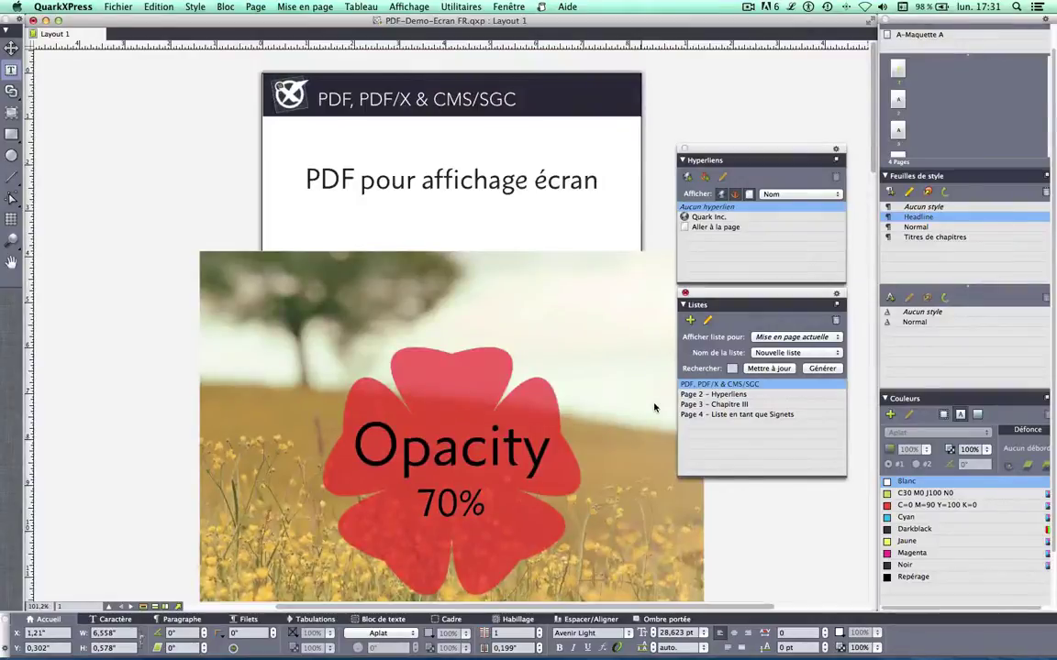
pyautogui.scroll(-10, 654, 407)
pyautogui.scroll(-6, 654, 407)
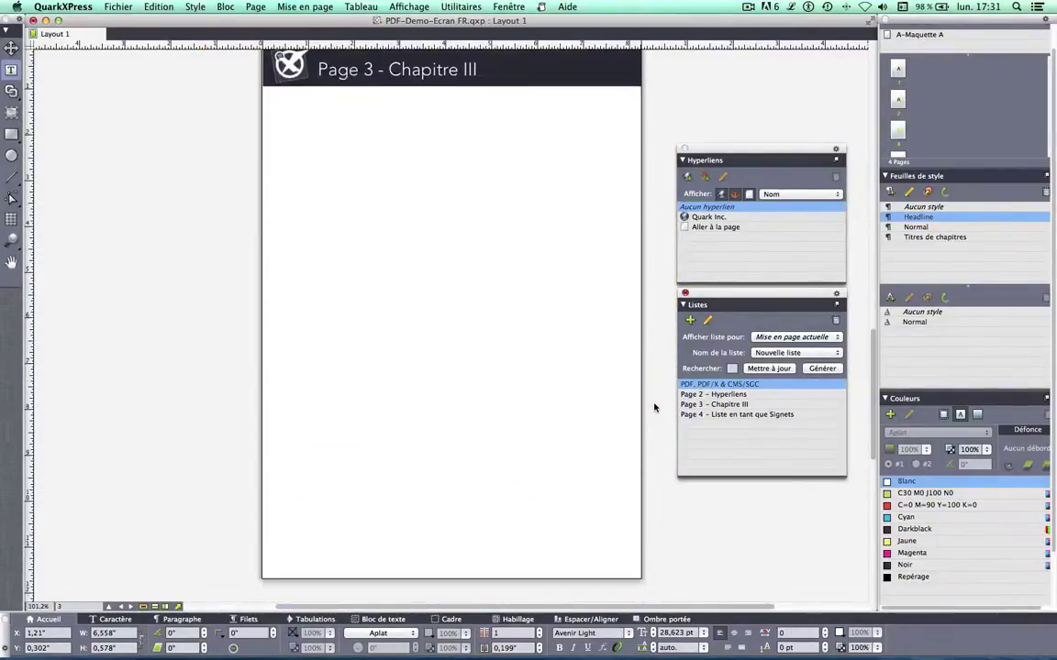
pyautogui.scroll(2, 655, 405)
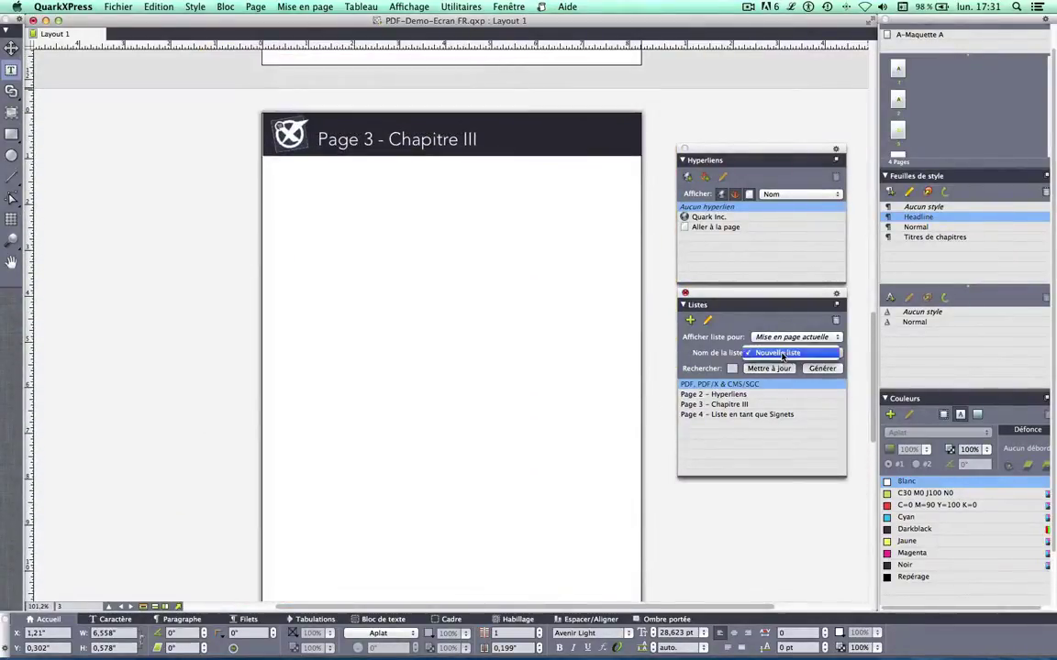
pyautogui.doubleClick(754, 415)
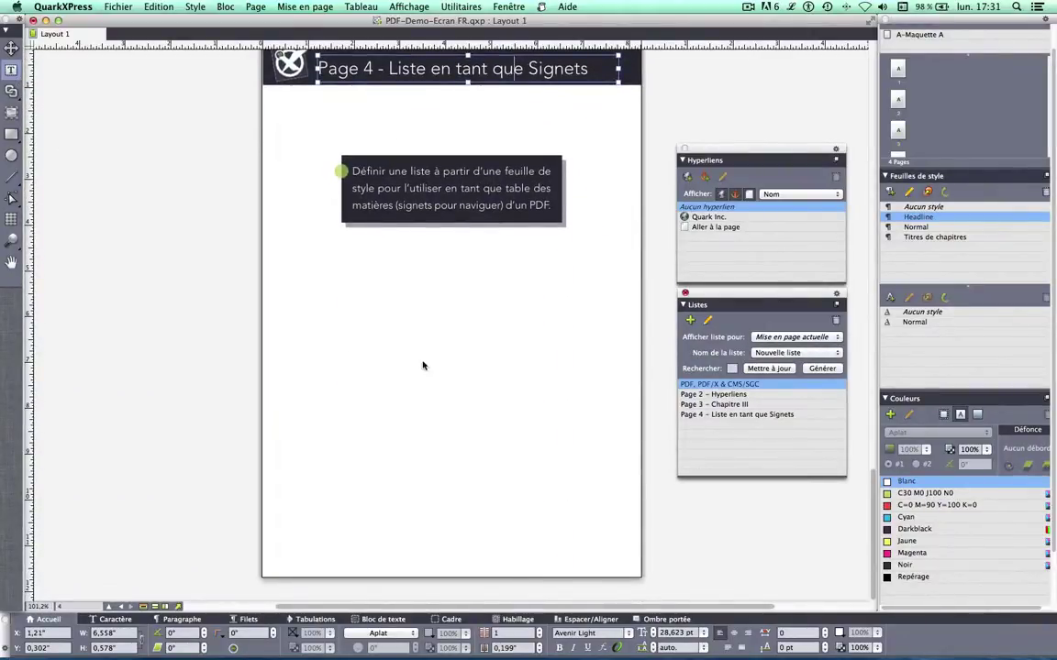
# - Draw a text box about 4.626" by 2.128" below the black box on page 4, generate the list in it and select the text
pyautogui.moveTo(343, 339); pyautogui.dragTo(555, 437)
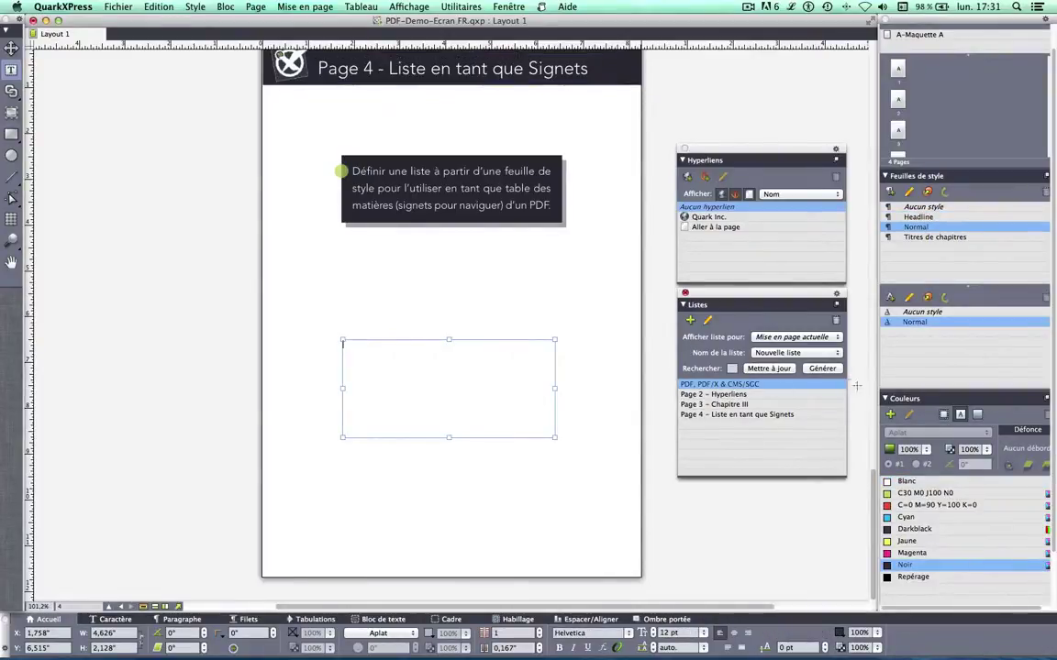
pyautogui.click(821, 368)
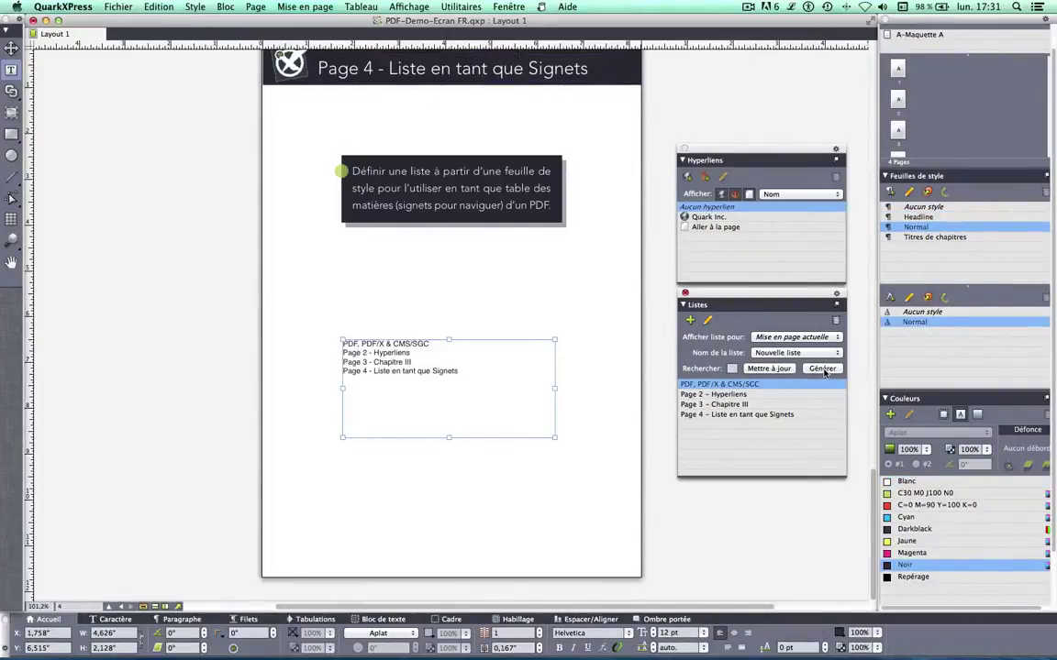
pyautogui.moveTo(507, 370); pyautogui.dragTo(284, 326)
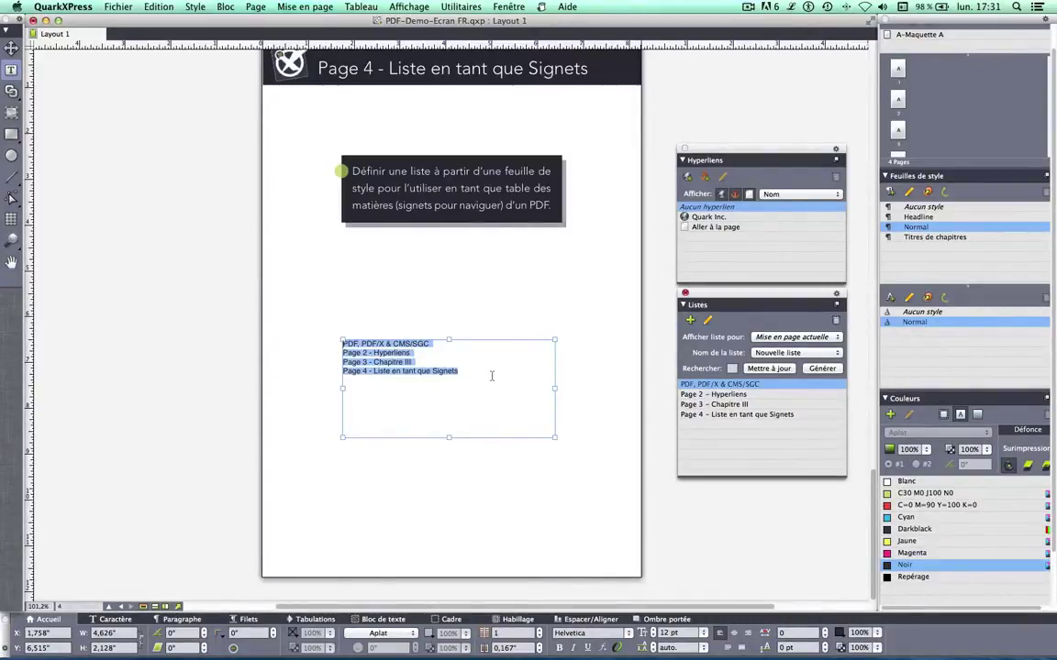
# - Start a PDF export of the layout and set its hyperlink options to export only "Nouvelle liste" as bookmarks
pyautogui.click(117, 6)
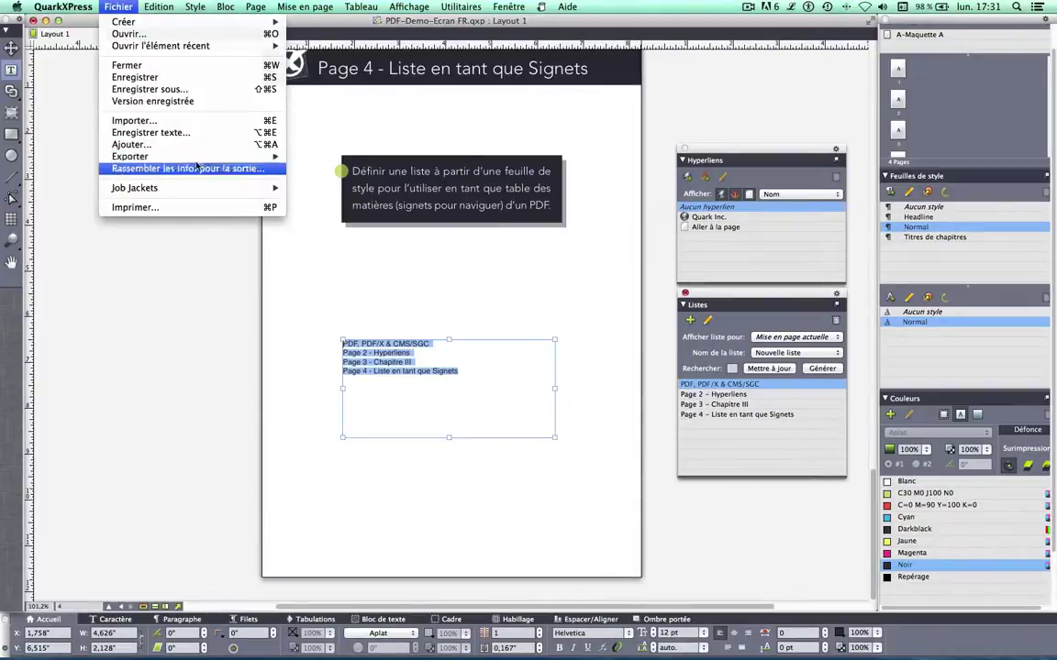
pyautogui.moveTo(229, 156)
pyautogui.click(392, 156)
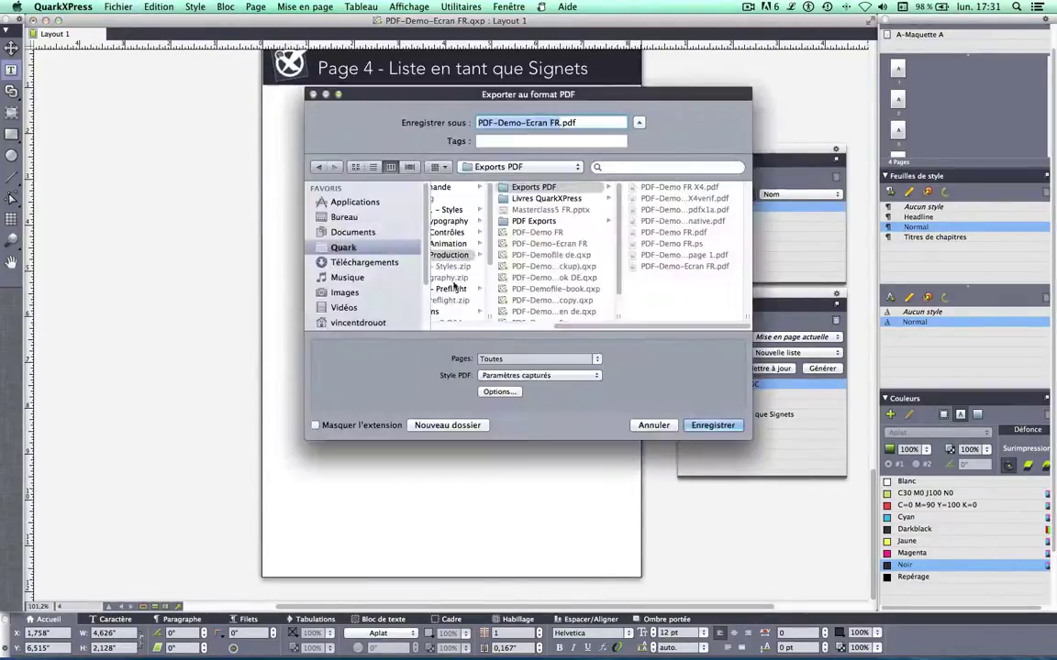
pyautogui.click(499, 391)
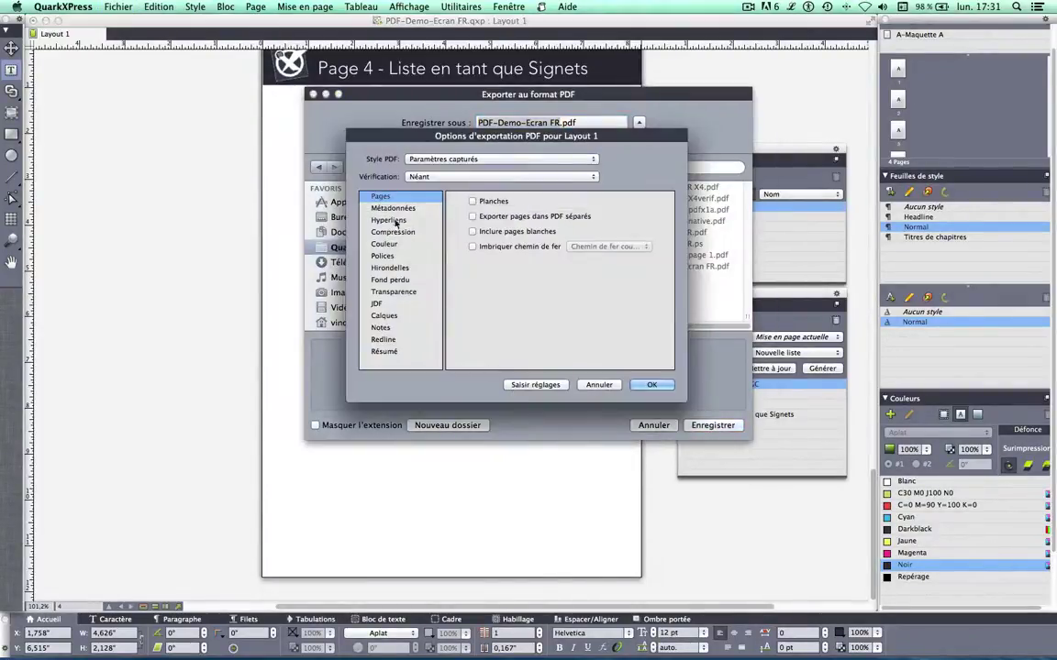
pyautogui.click(402, 221)
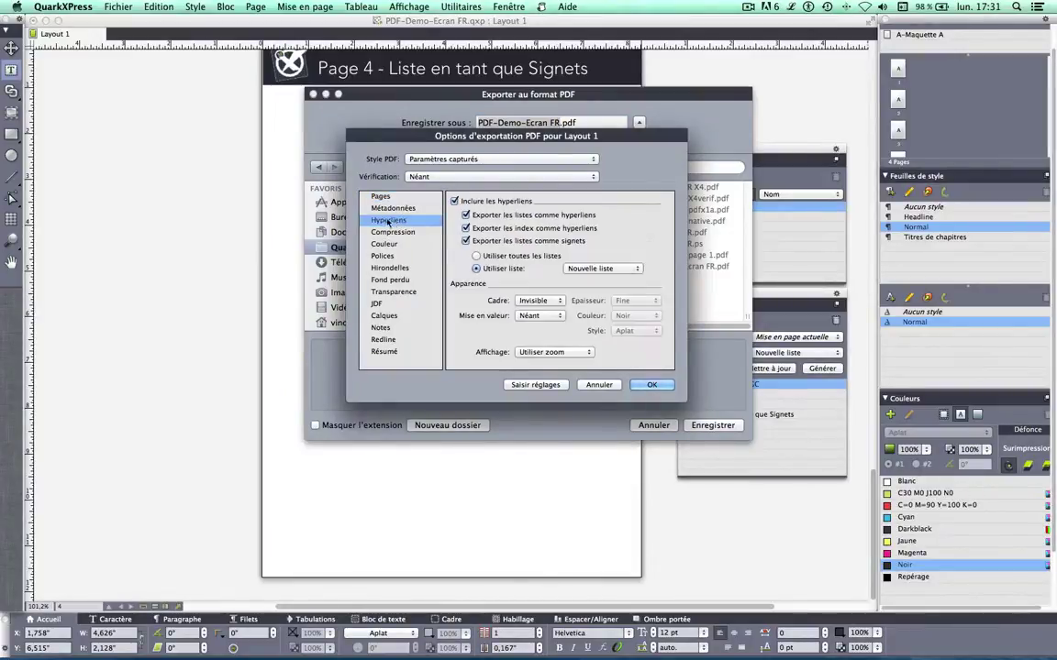
pyautogui.click(512, 257)
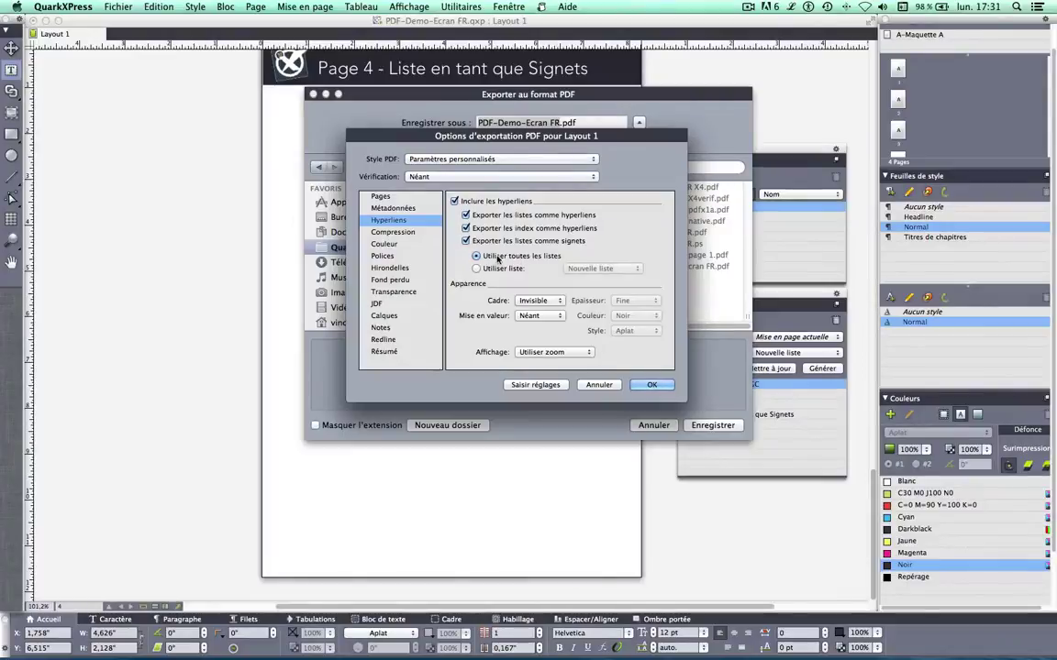
pyautogui.click(521, 269)
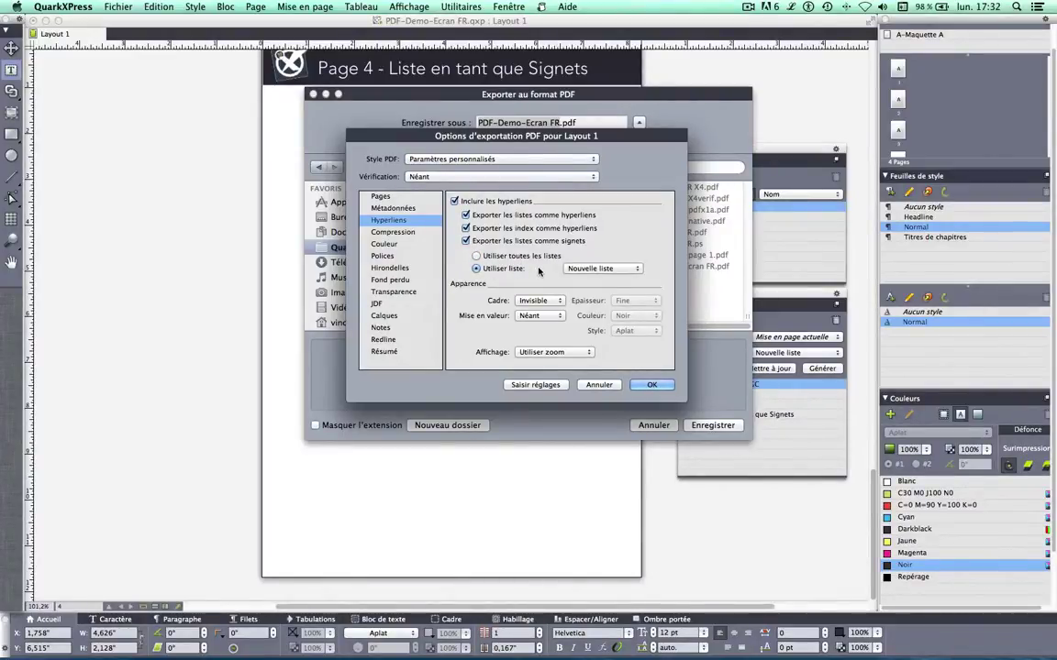
pyautogui.click(589, 268)
pyautogui.click(601, 268)
# - Review the export's compression and image resolution, Hirondelles, Fond perdu and Transparence settings
pyautogui.click(392, 232)
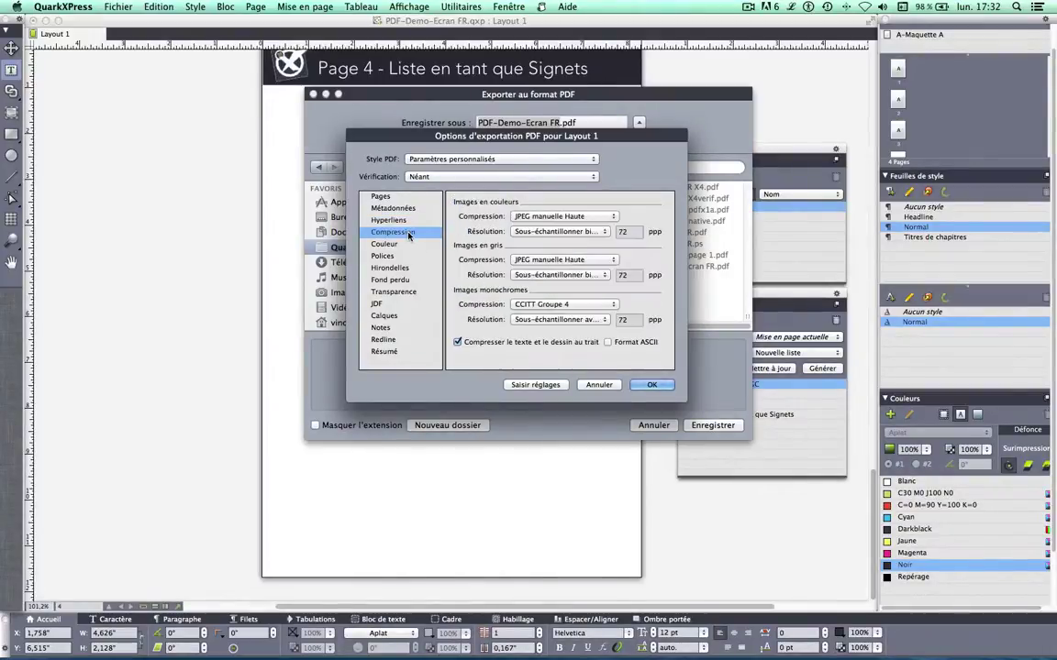
pyautogui.click(544, 232)
pyautogui.click(544, 236)
pyautogui.click(403, 269)
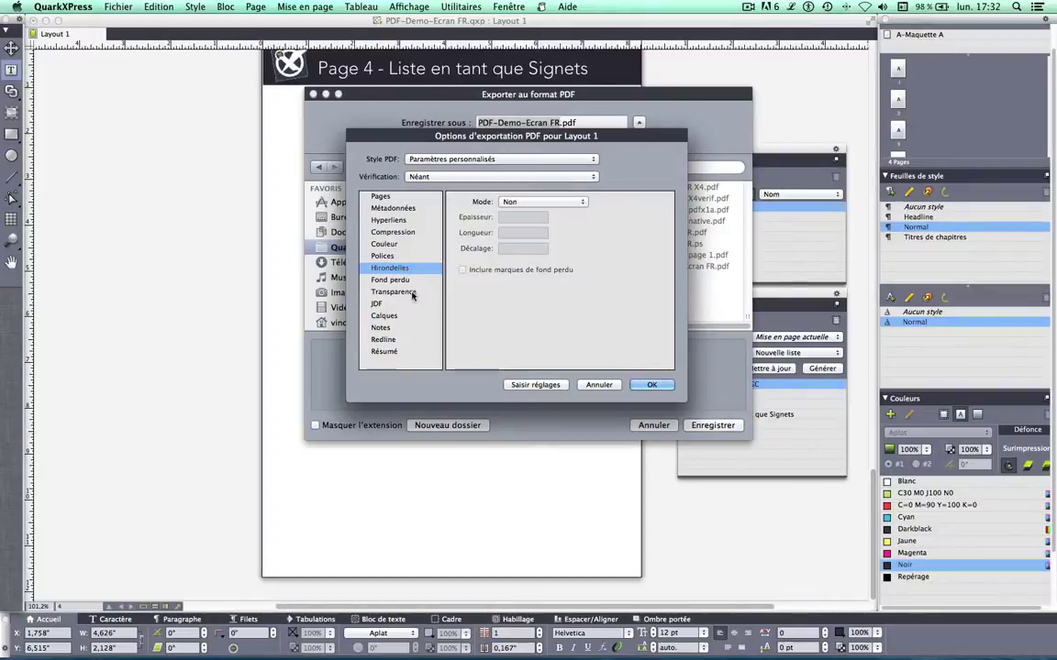
pyautogui.click(410, 280)
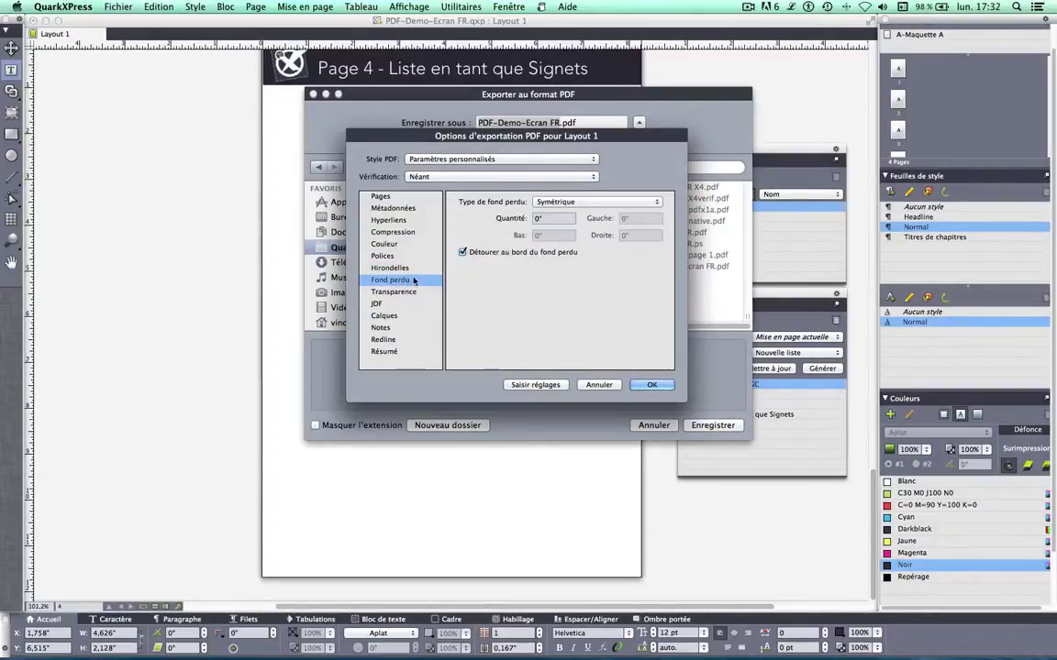
pyautogui.click(386, 292)
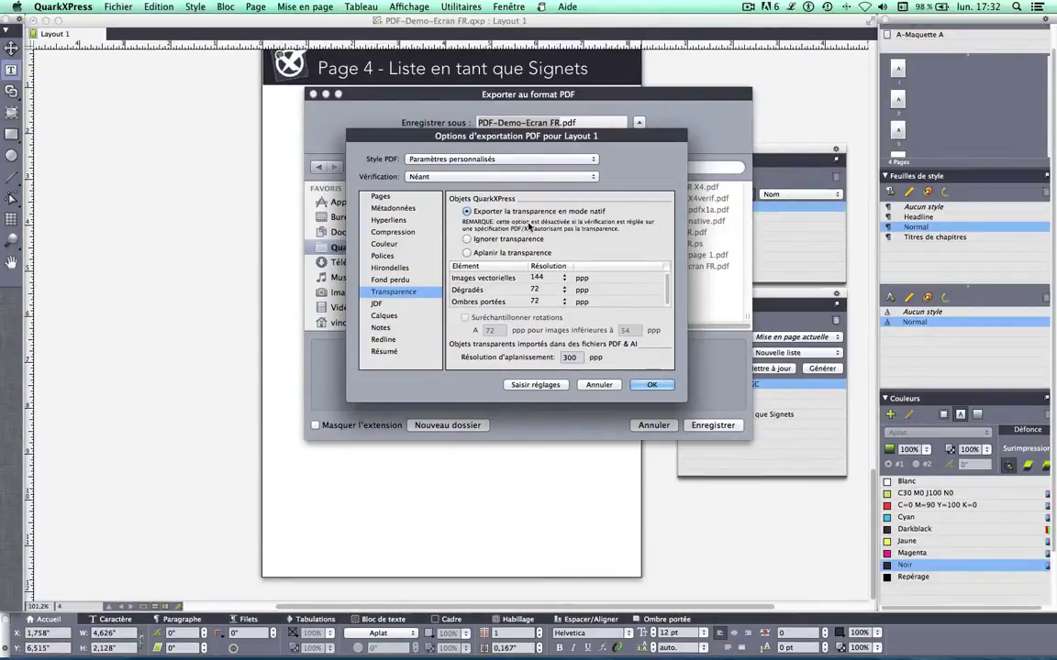
# - Accept the export options and export all pages to the Exports PDF folder as "PDF-Demo-Ecrans FR.pdf"
pyautogui.click(652, 387)
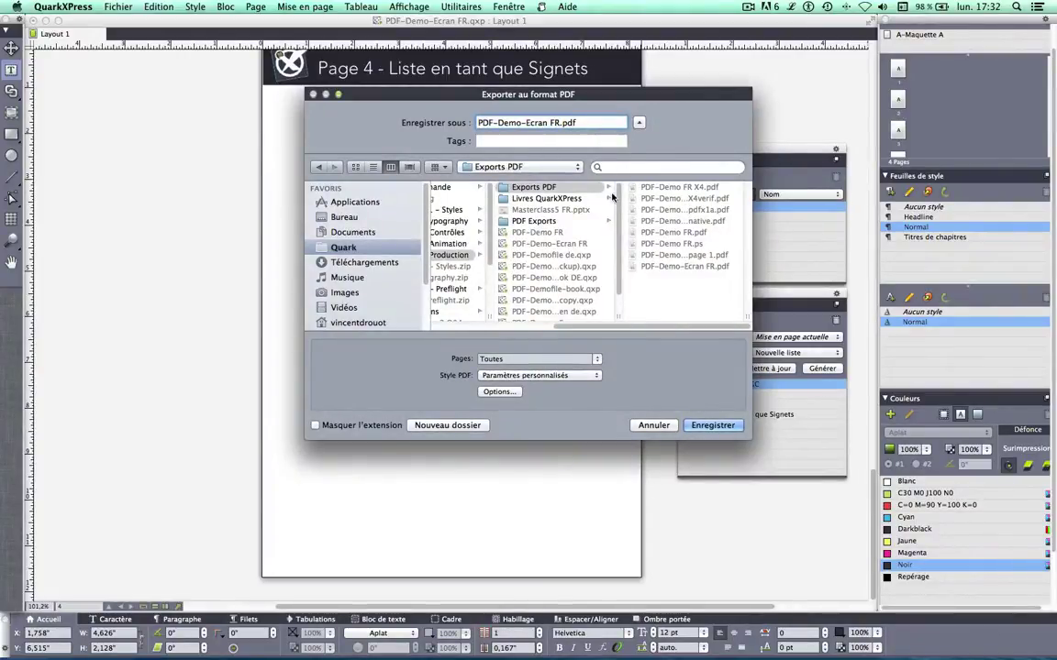
pyautogui.click(548, 122)
pyautogui.write('s')
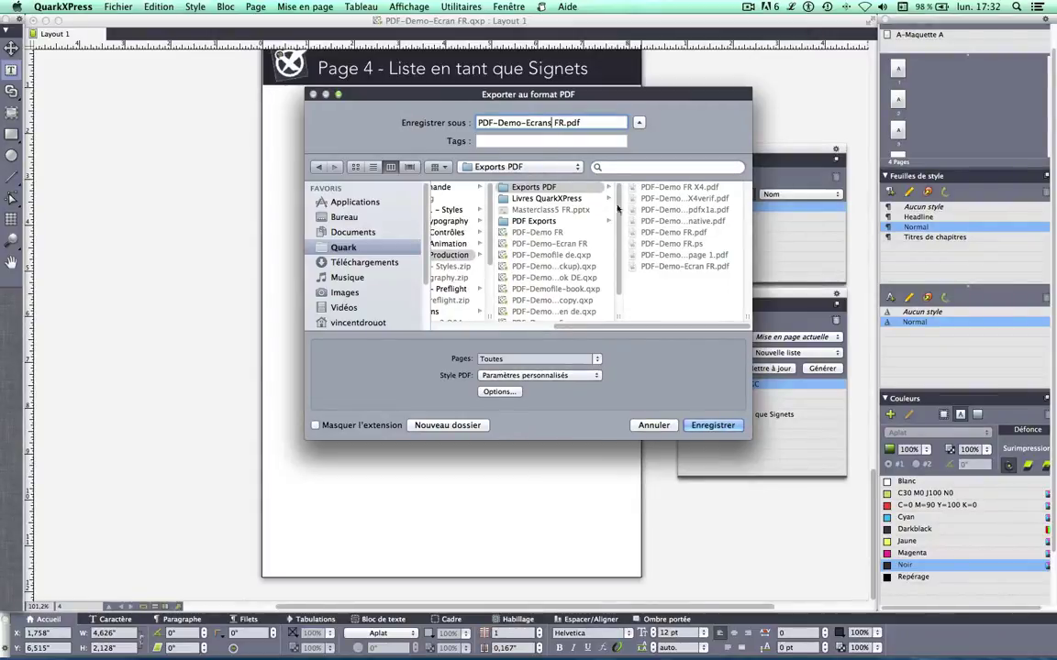
pyautogui.click(715, 425)
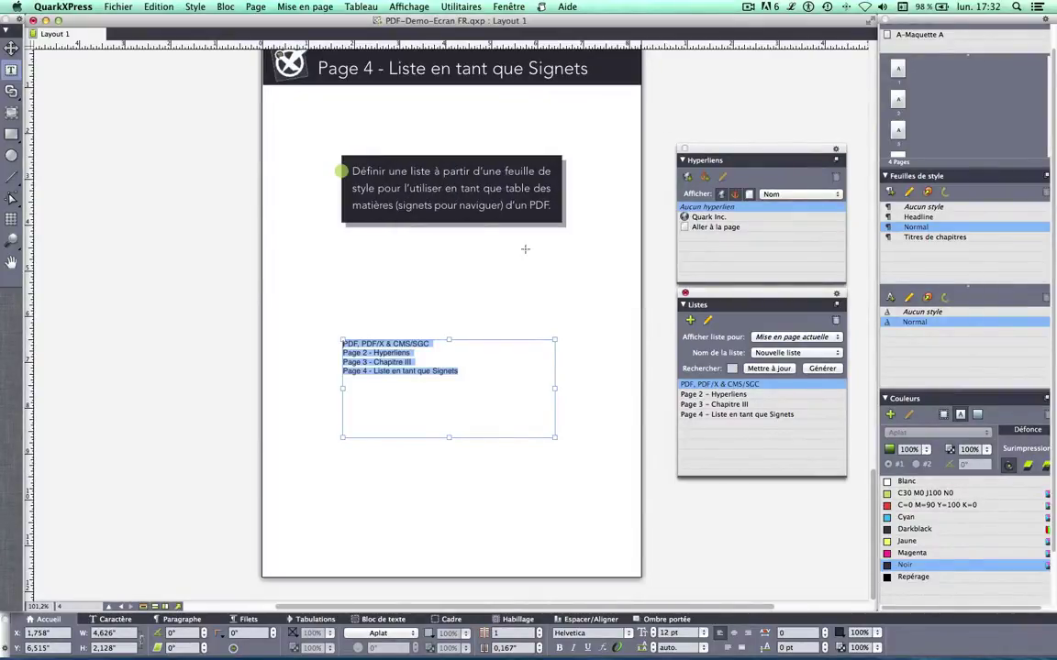
# - Switch to the Exports PDF folder, open PDF-Demo-Ecrans FR.pdf in Acrobat and display its bookmarks
pyautogui.press('super+h')
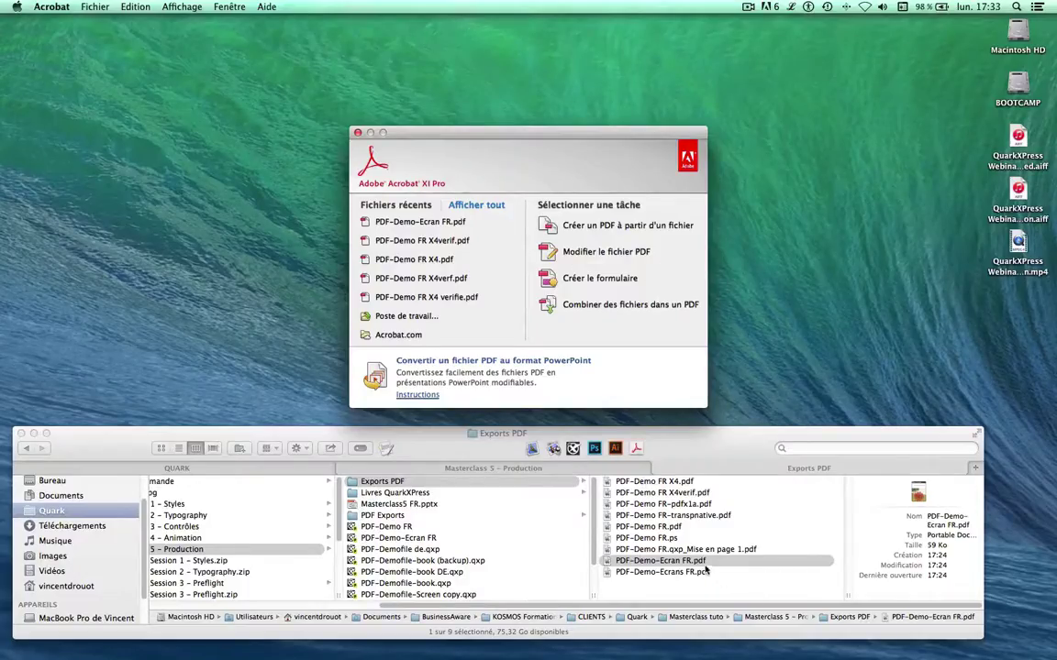
pyautogui.moveTo(686, 574); pyautogui.dragTo(639, 449)
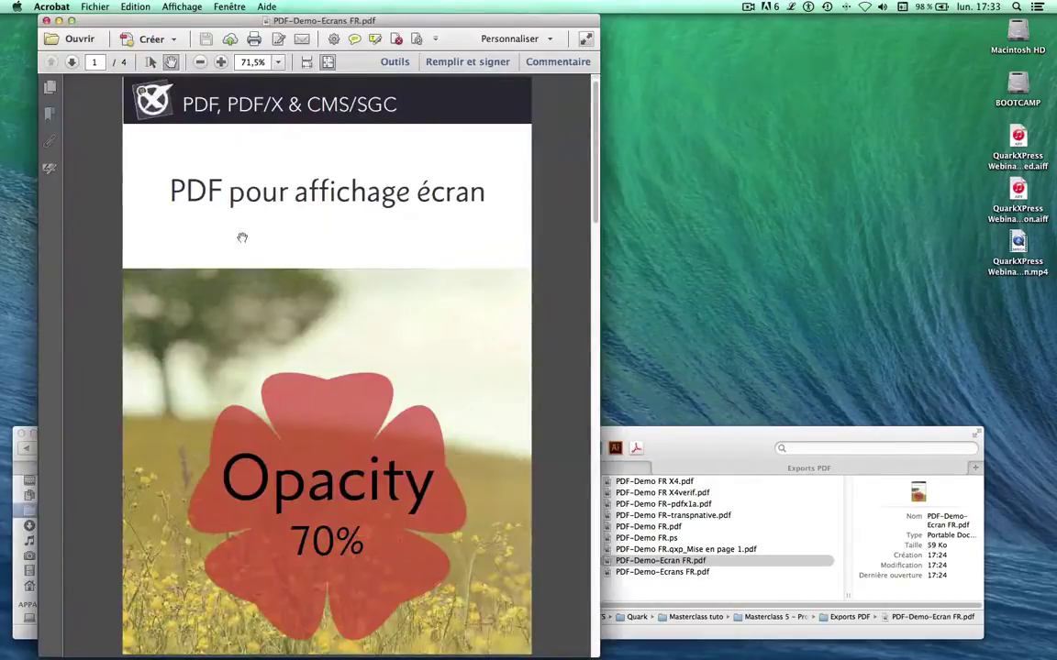
pyautogui.click(50, 112)
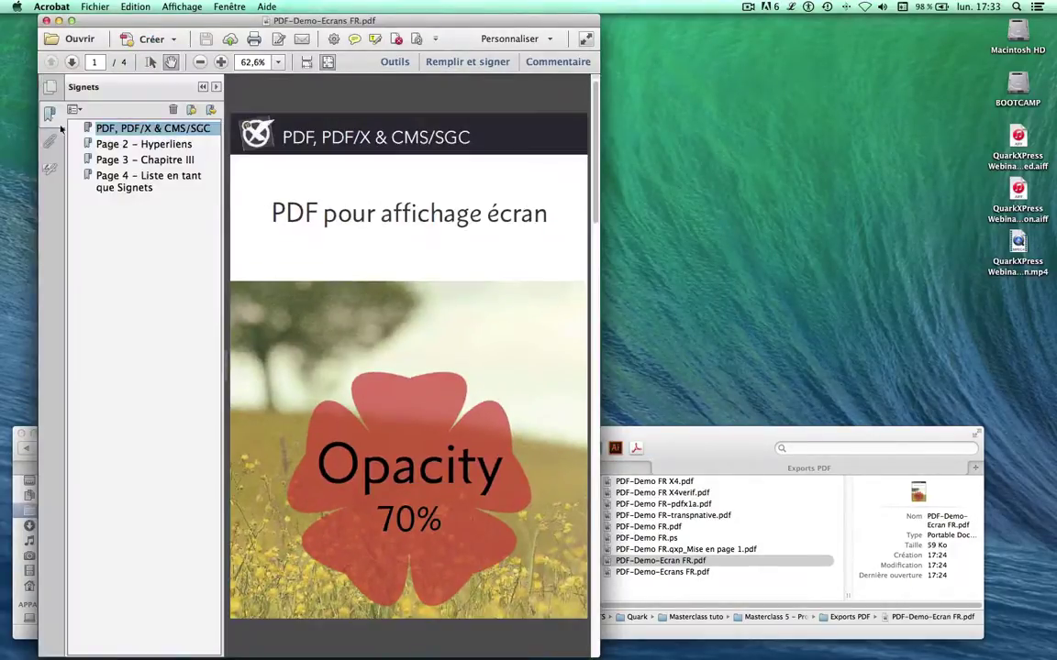
# - Test the PDF's bookmarks by jumping to pages 2, 3 and 4, back to page 3 and to the first page
pyautogui.click(129, 144)
pyautogui.click(138, 160)
pyautogui.click(140, 176)
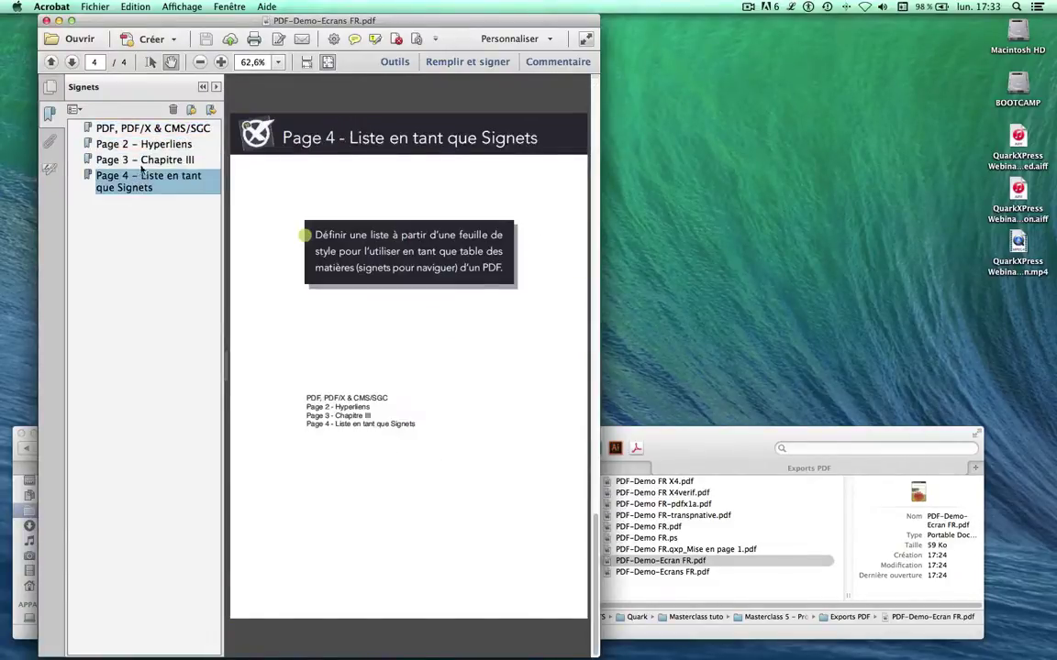
pyautogui.click(137, 160)
pyautogui.click(149, 130)
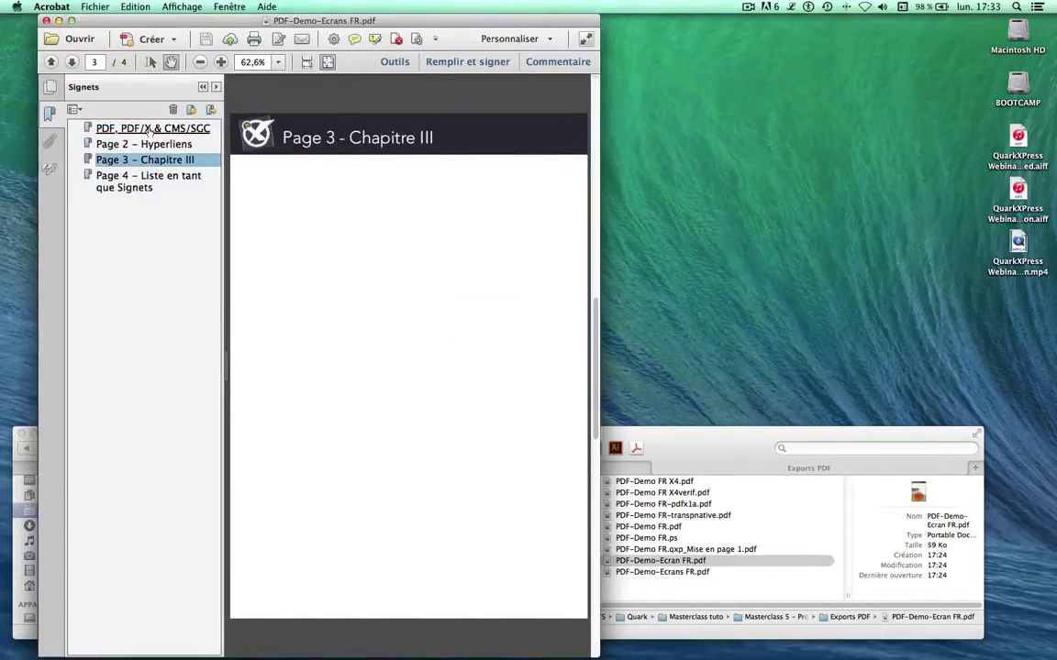
pyautogui.click(142, 144)
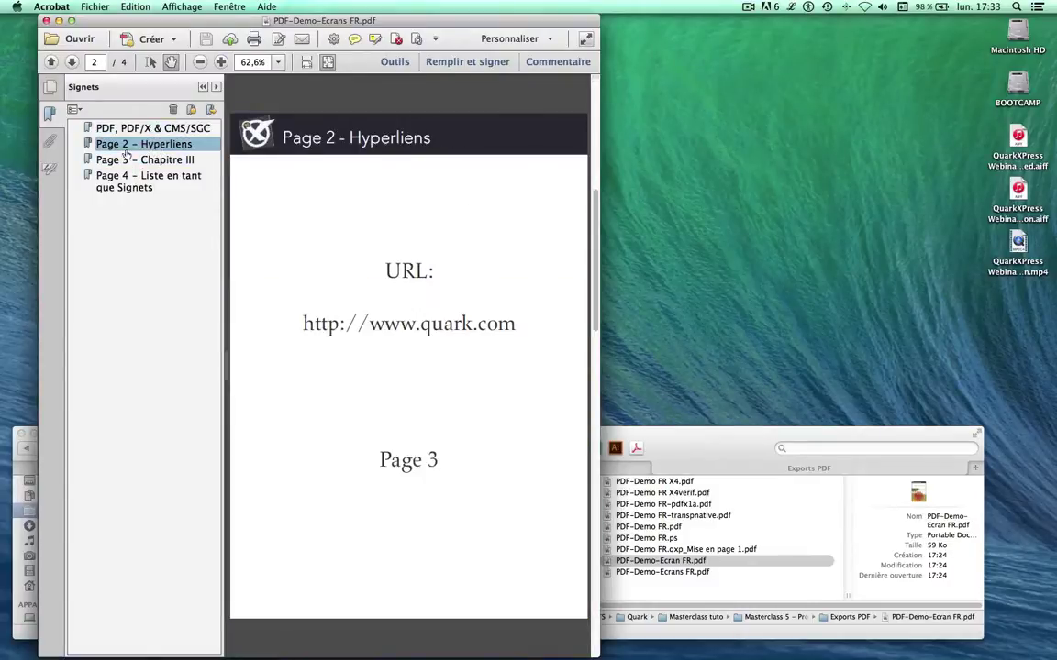
pyautogui.click(448, 328)
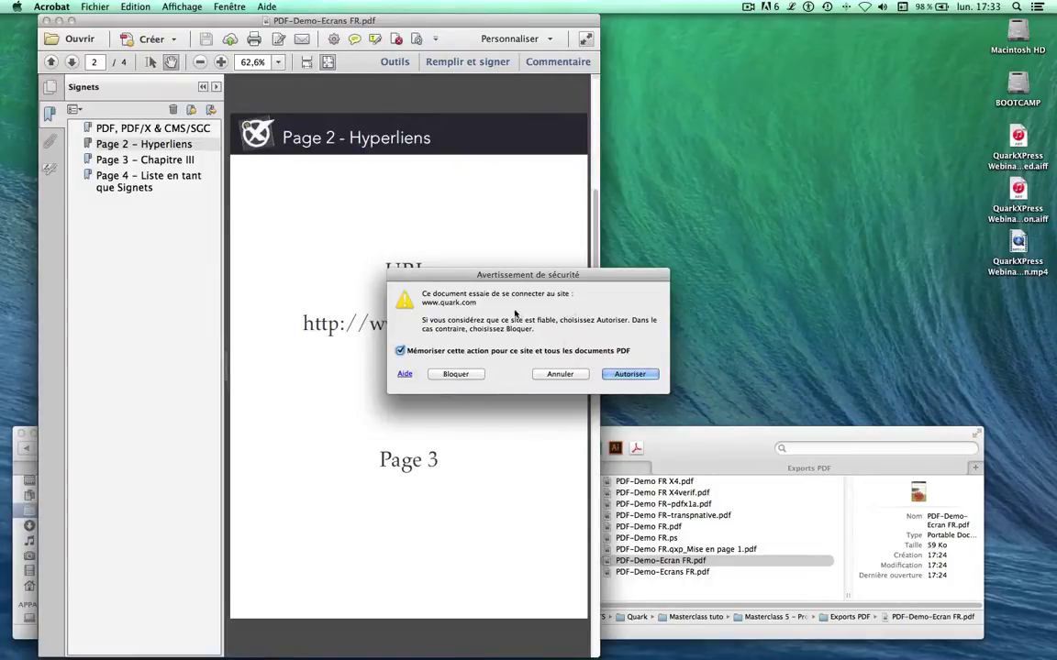
pyautogui.click(539, 376)
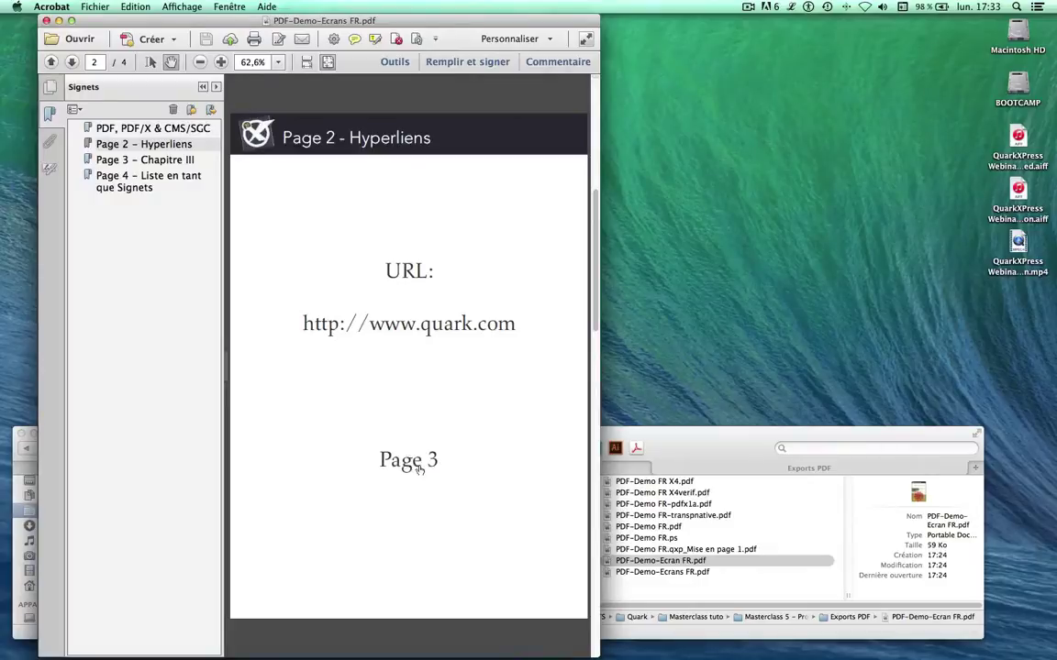
# - Test the Page 3 hyperlink on page 2 and page 4's list links to pages 1, 3 and 2, then return to page 1
pyautogui.click(415, 462)
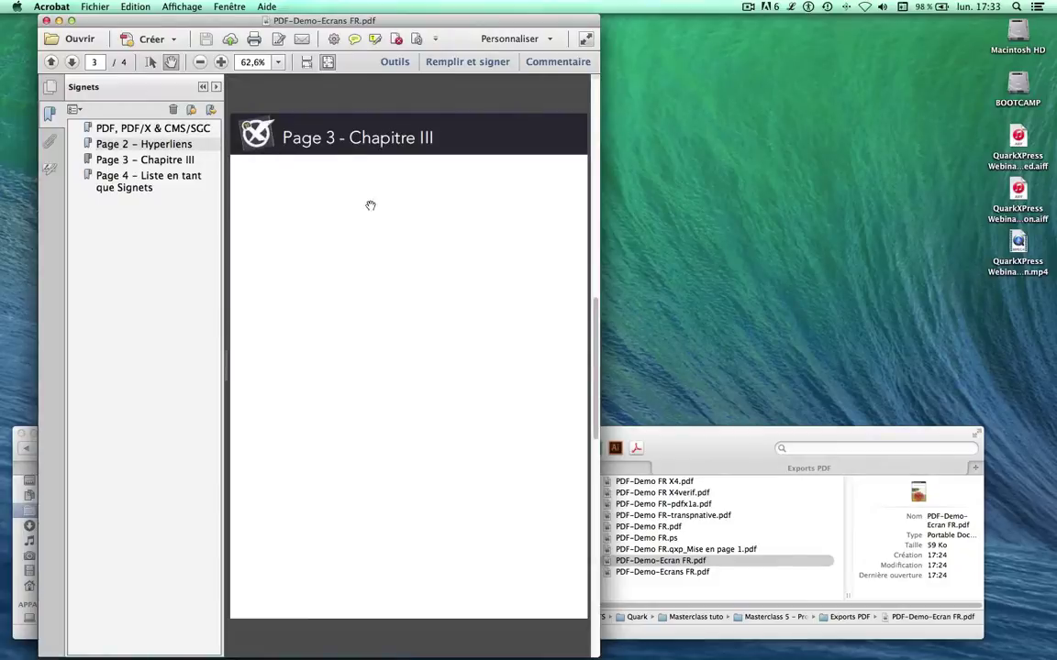
pyautogui.click(144, 187)
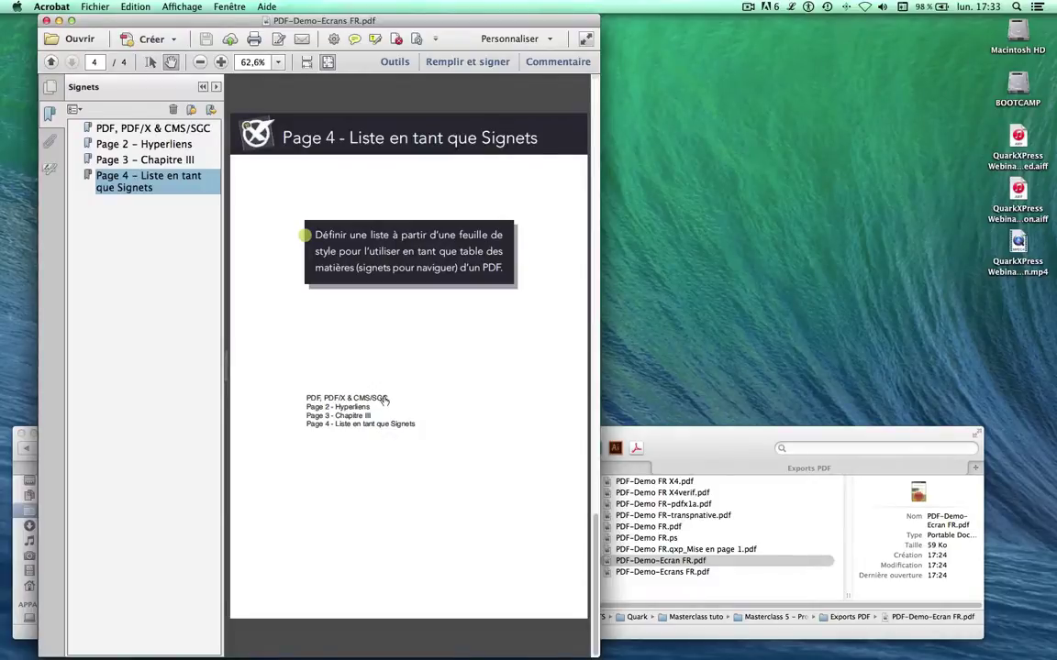
pyautogui.click(385, 401)
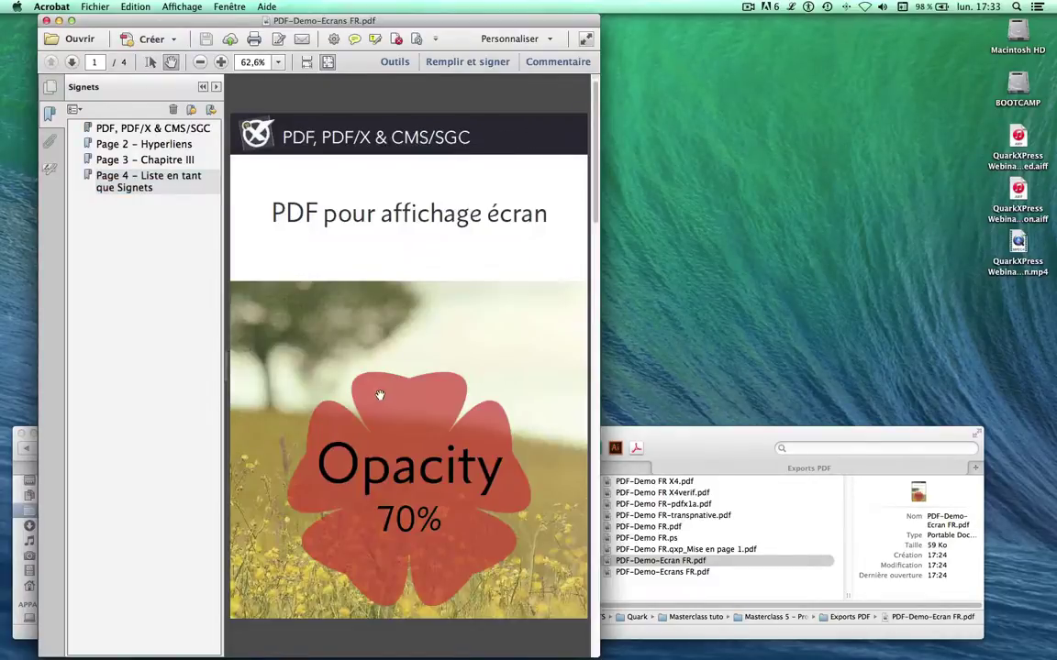
pyautogui.press('super+Left')
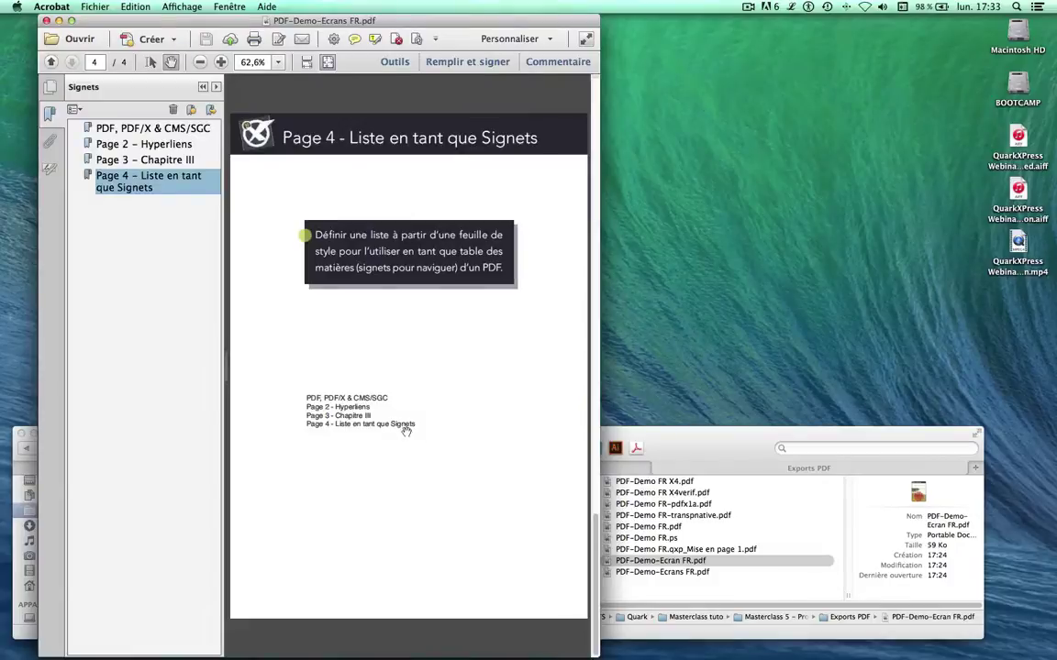
pyautogui.click(356, 419)
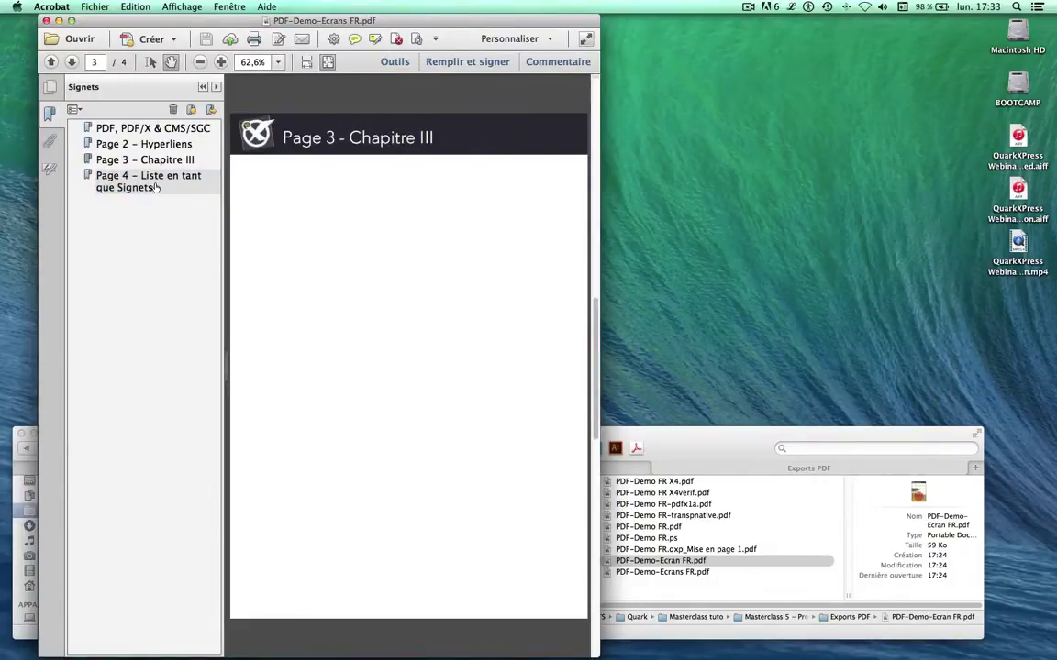
pyautogui.press('super+Left')
pyautogui.click(339, 406)
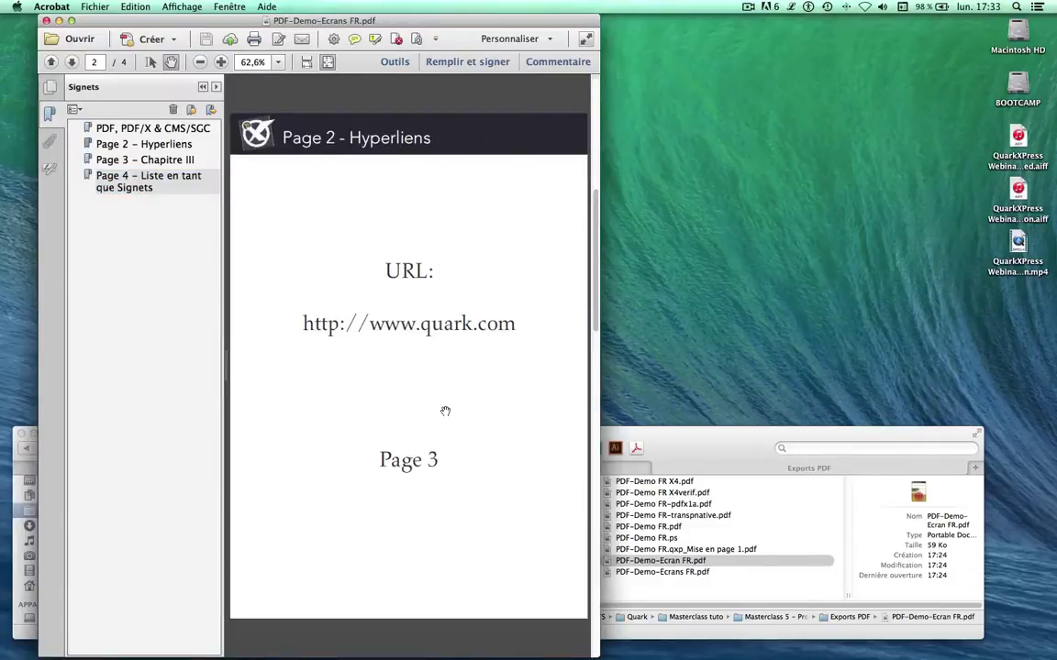
pyautogui.click(156, 127)
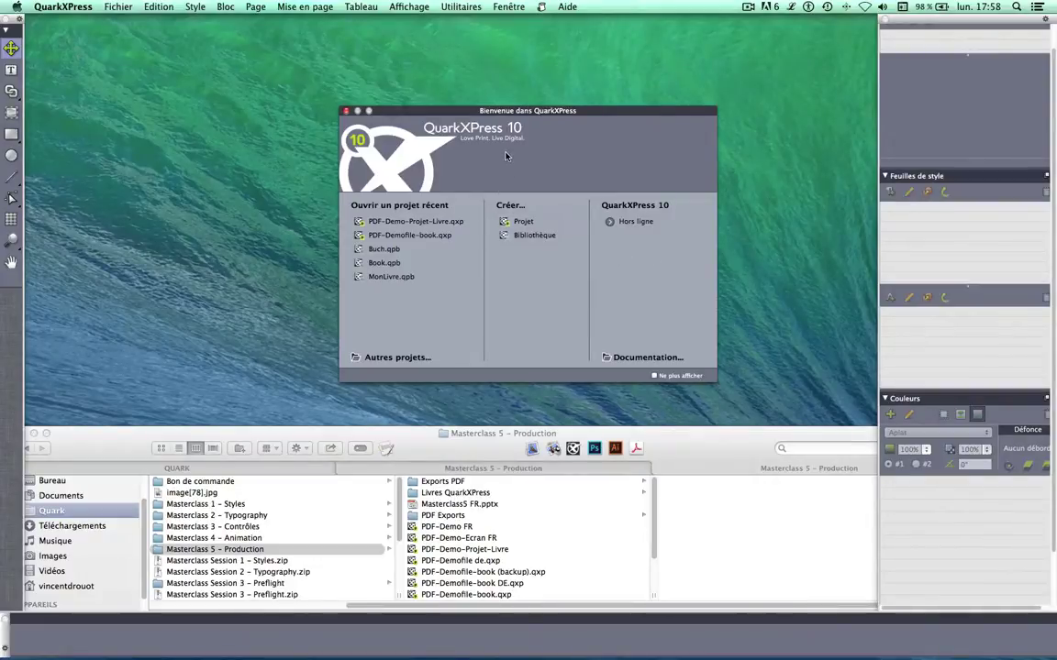
pyautogui.click(118, 7)
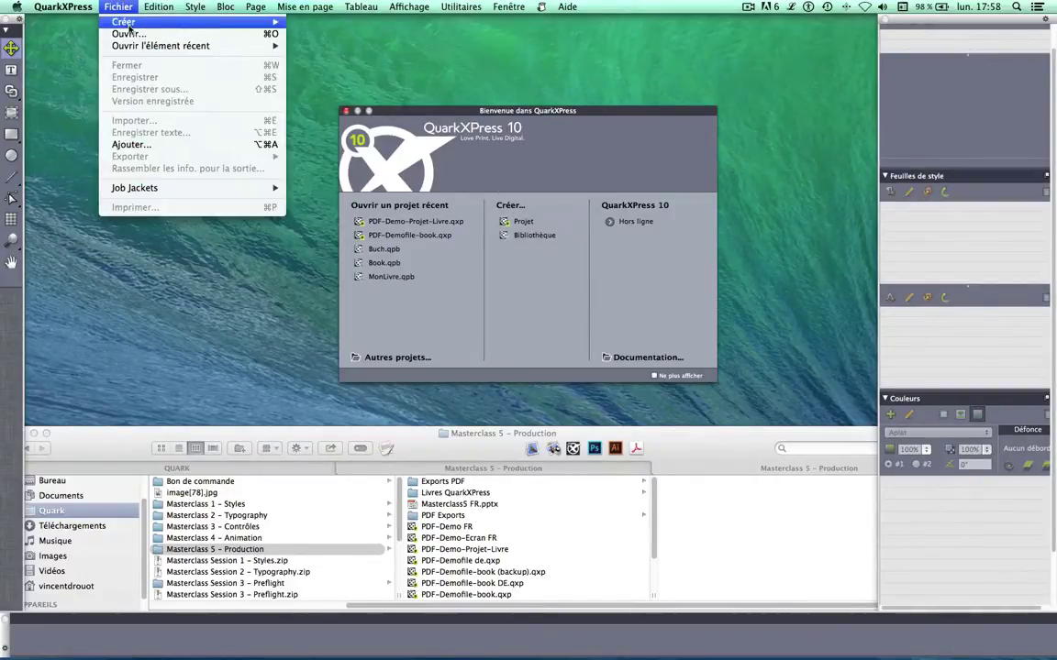
pyautogui.moveTo(119, 22)
pyautogui.click(312, 62)
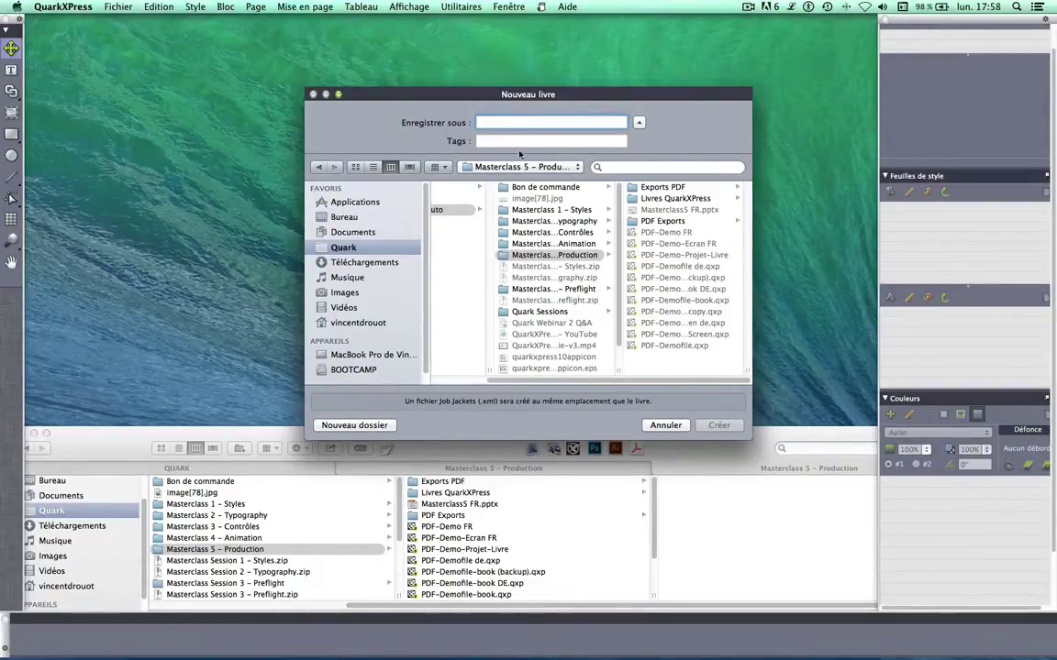
pyautogui.click(666, 425)
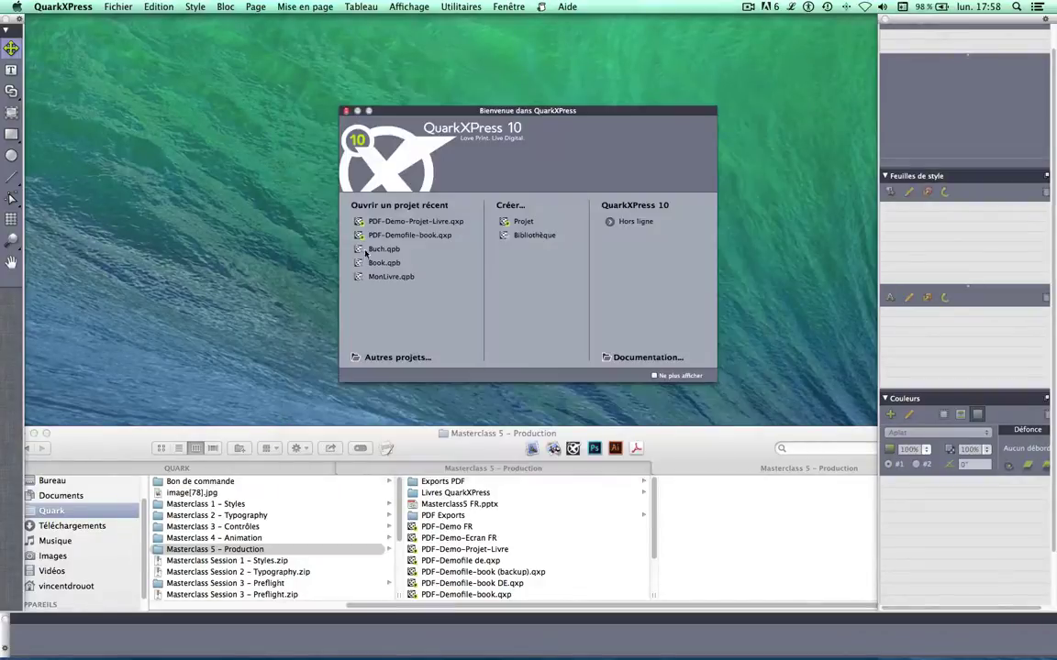
# - Create a new book named MonLivre in the Masterclass 5 - Production folder and move the book palette clear of the welcome window
pyautogui.click(110, 7)
pyautogui.moveTo(130, 21)
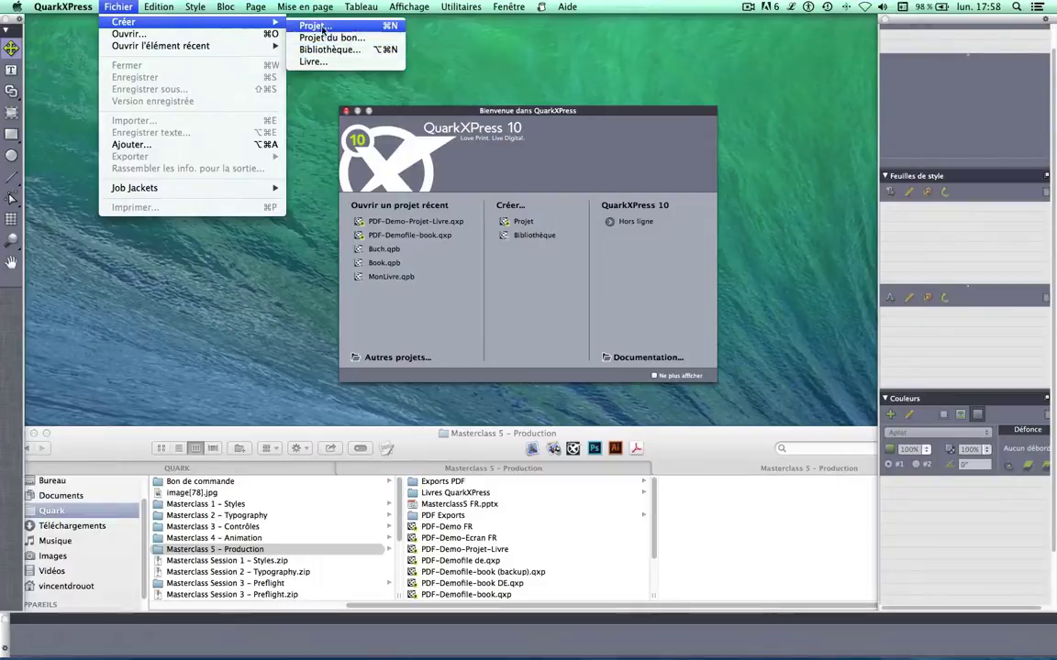
pyautogui.click(312, 63)
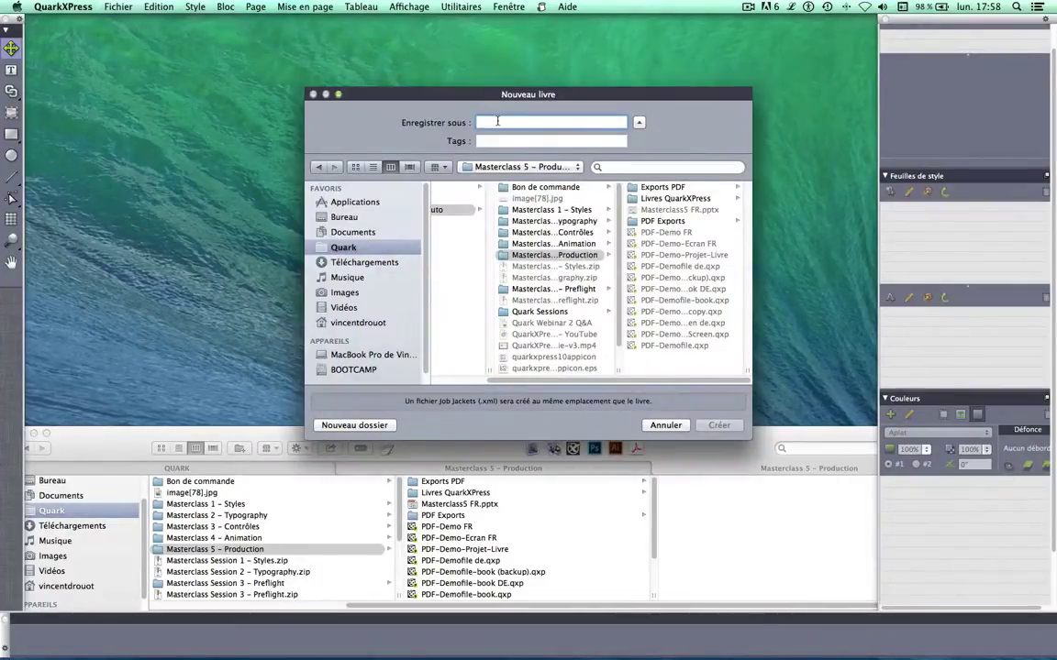
pyautogui.write('MonLi')
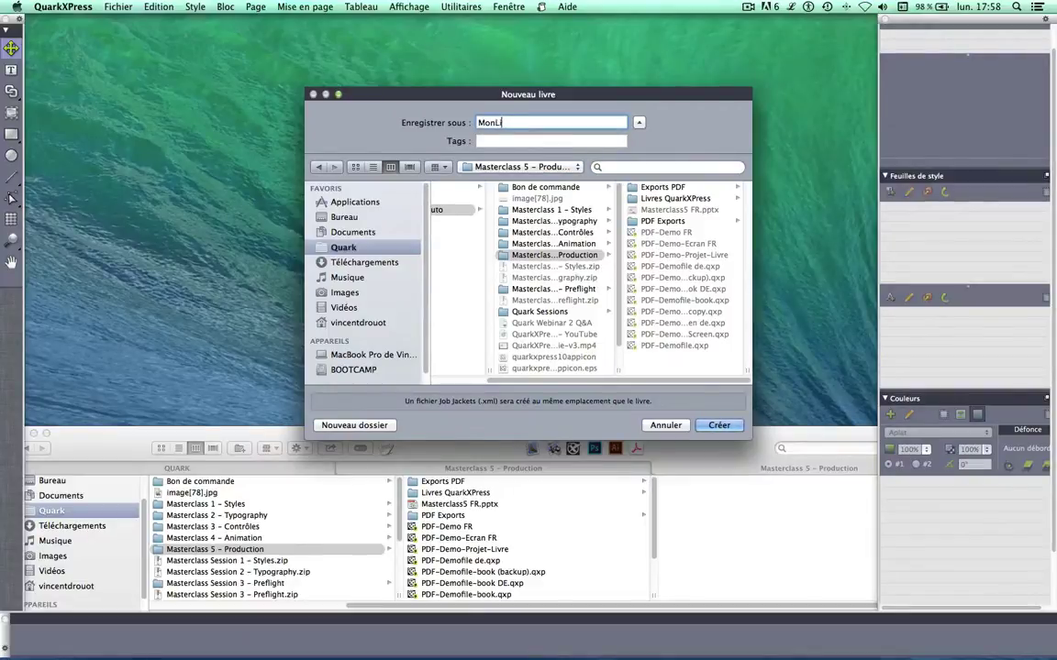
pyautogui.write('bre')
pyautogui.click(719, 425)
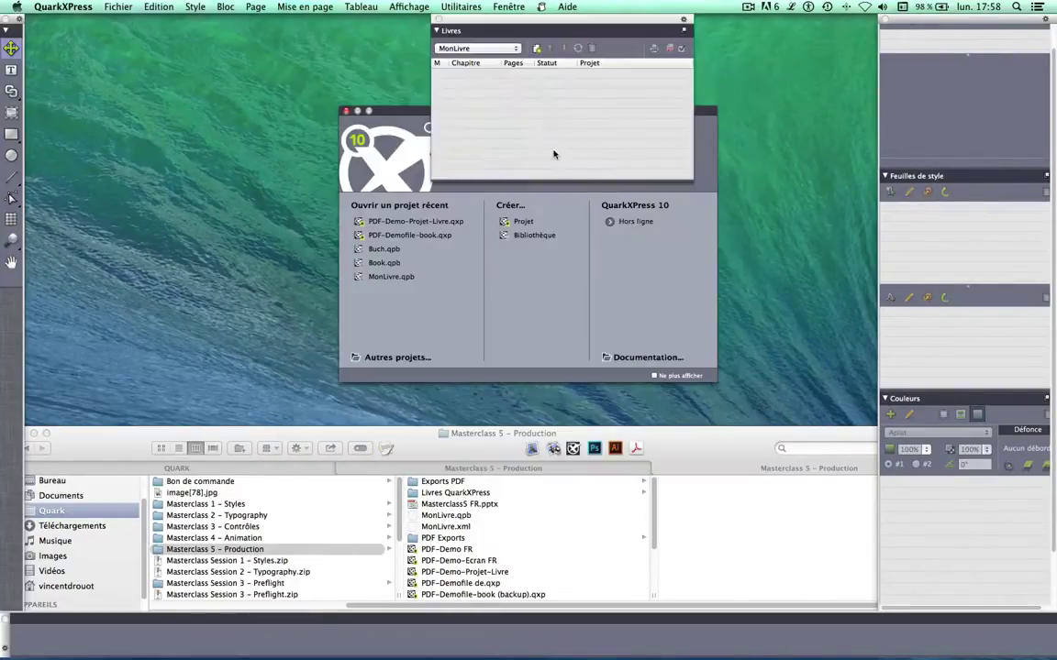
pyautogui.moveTo(466, 24); pyautogui.dragTo(111, 45)
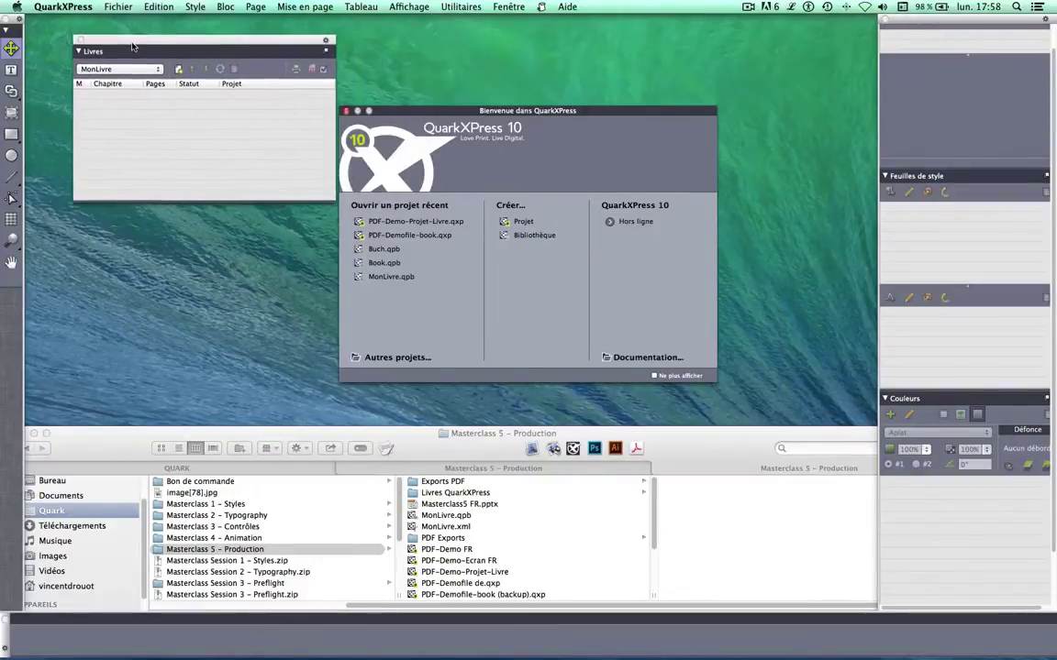
# - Add the Couverture, Chapitre 1 en A3 and Encart A4 Paysage layouts of PDF-Demo-Projet-Livre to the MonLivre book as chapters
pyautogui.click(178, 66)
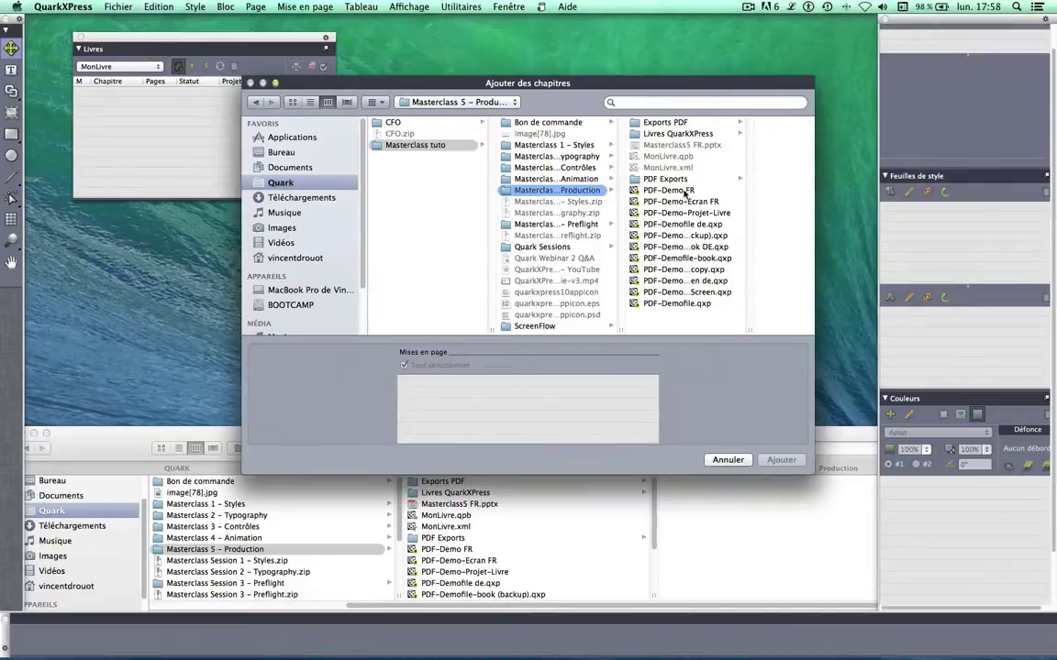
pyautogui.click(711, 213)
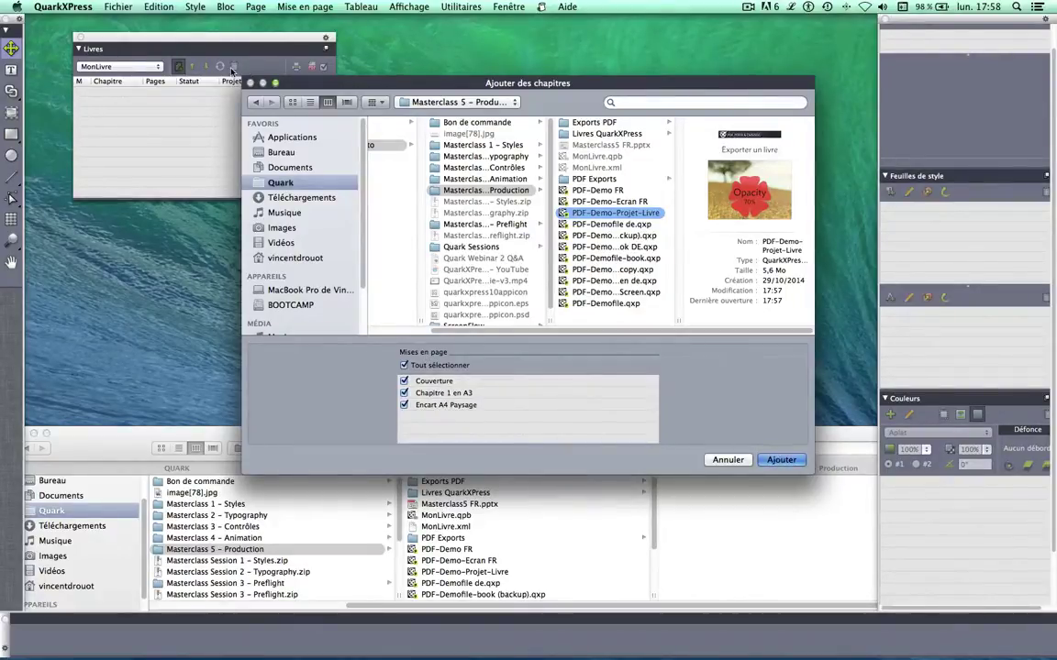
pyautogui.press('Return')
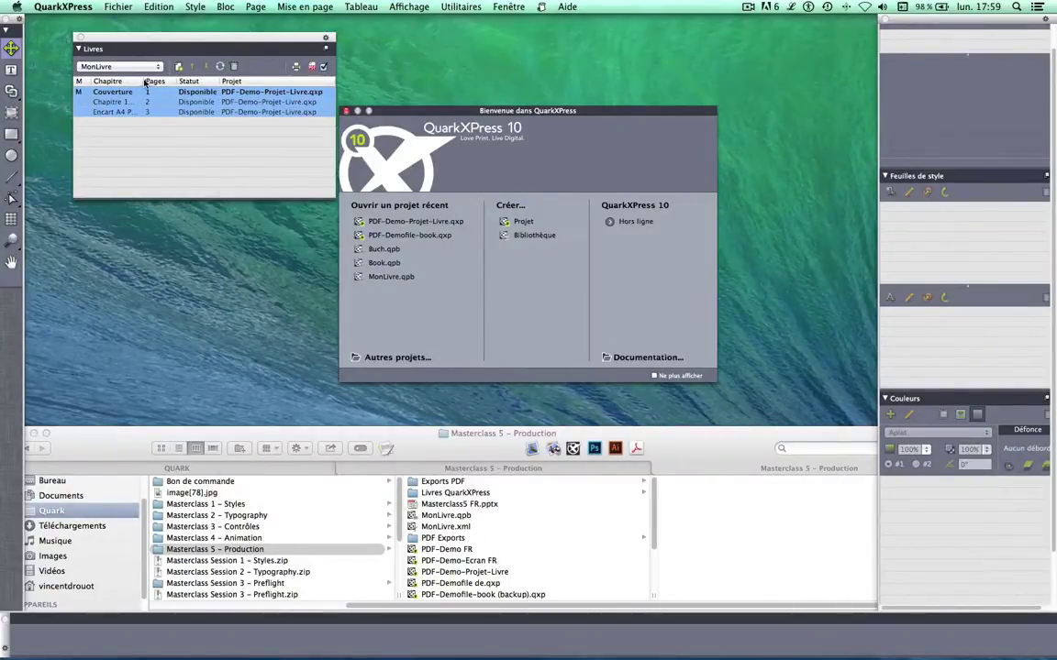
# - Open the PDF-Demo-Projet-Livre project from the Masterclass 5 - Production folder and view its three layouts, returning to Couverture
pyautogui.click(536, 573)
pyautogui.click(520, 573)
pyautogui.doubleClick(520, 572)
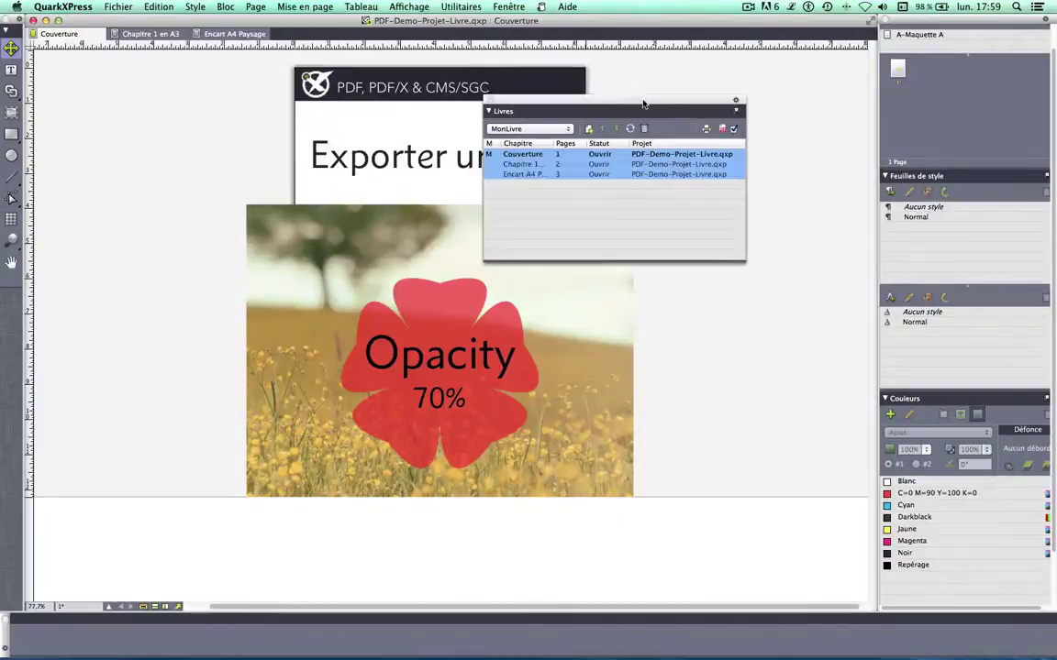
pyautogui.click(147, 33)
pyautogui.click(236, 35)
pyautogui.click(151, 34)
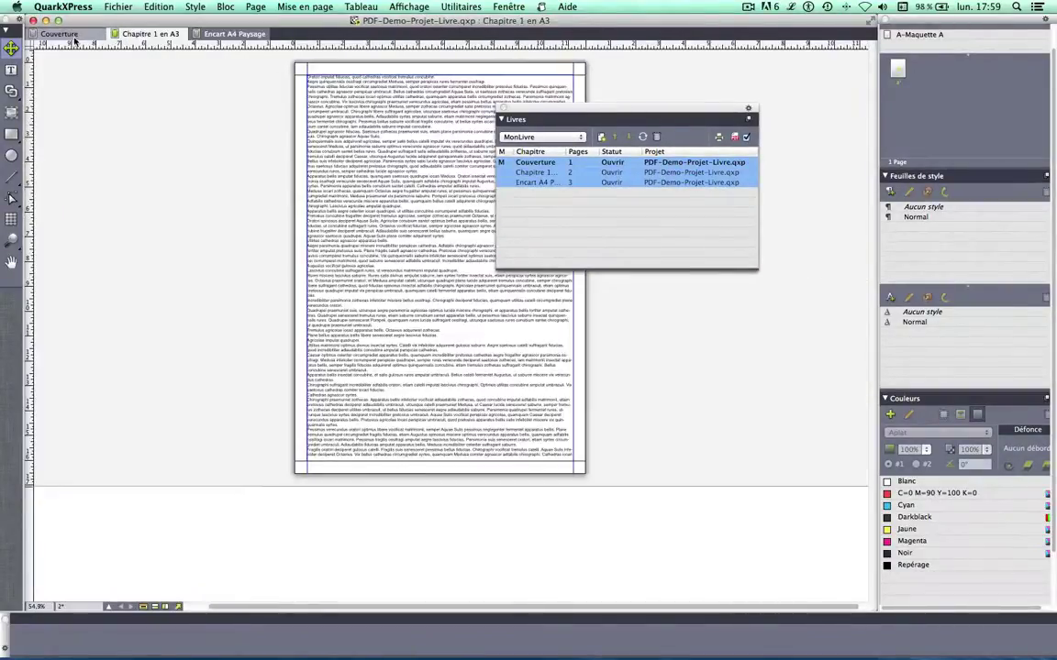
pyautogui.click(74, 35)
# - Check the page size and orientation in the layout properties of Couverture, Chapitre 1 en A3 and Encart A4 Paysage
pyautogui.click(305, 7)
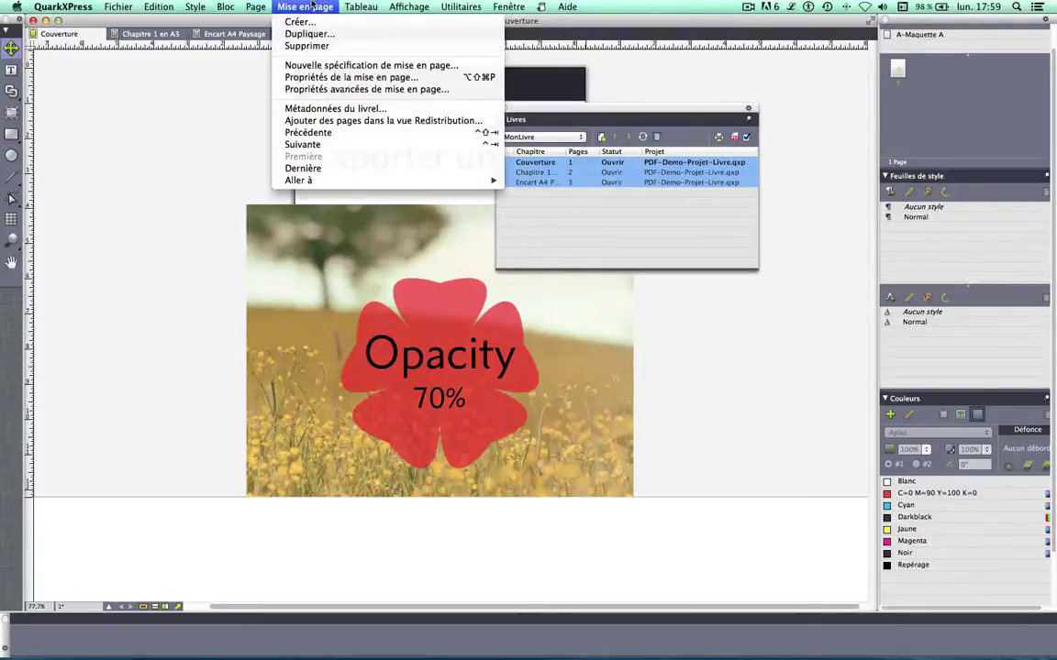
pyautogui.click(295, 75)
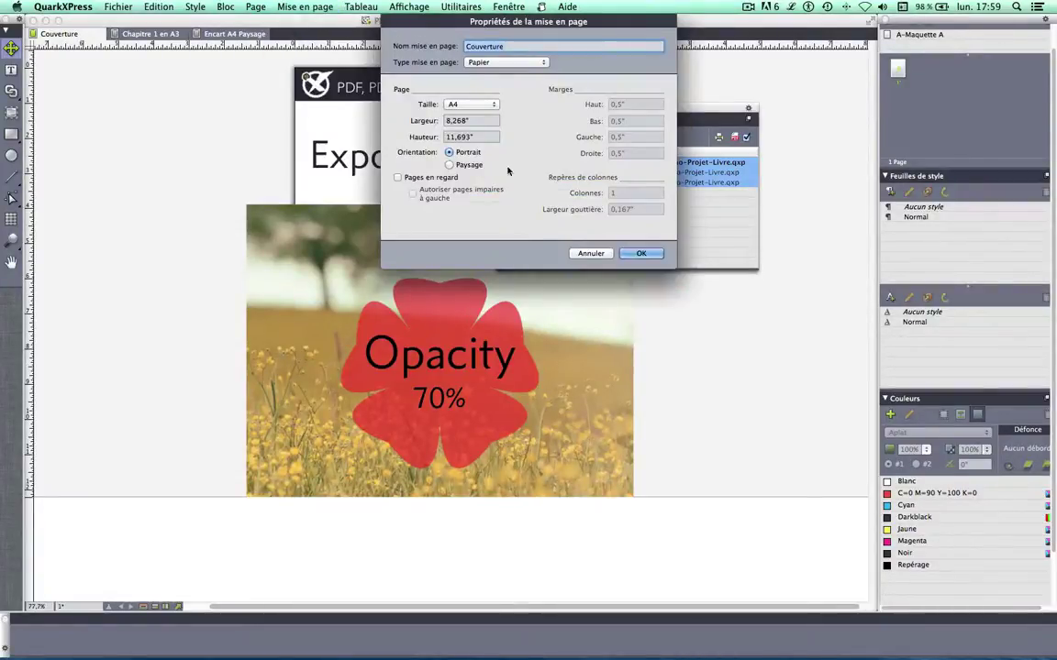
pyautogui.click(641, 253)
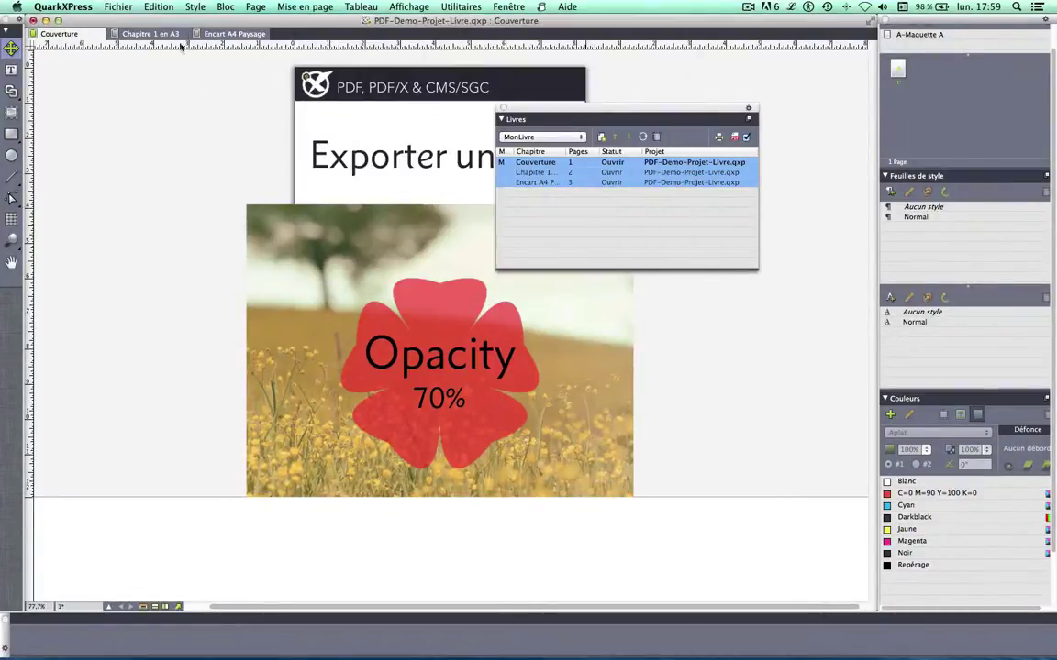
pyautogui.click(152, 34)
pyautogui.click(305, 6)
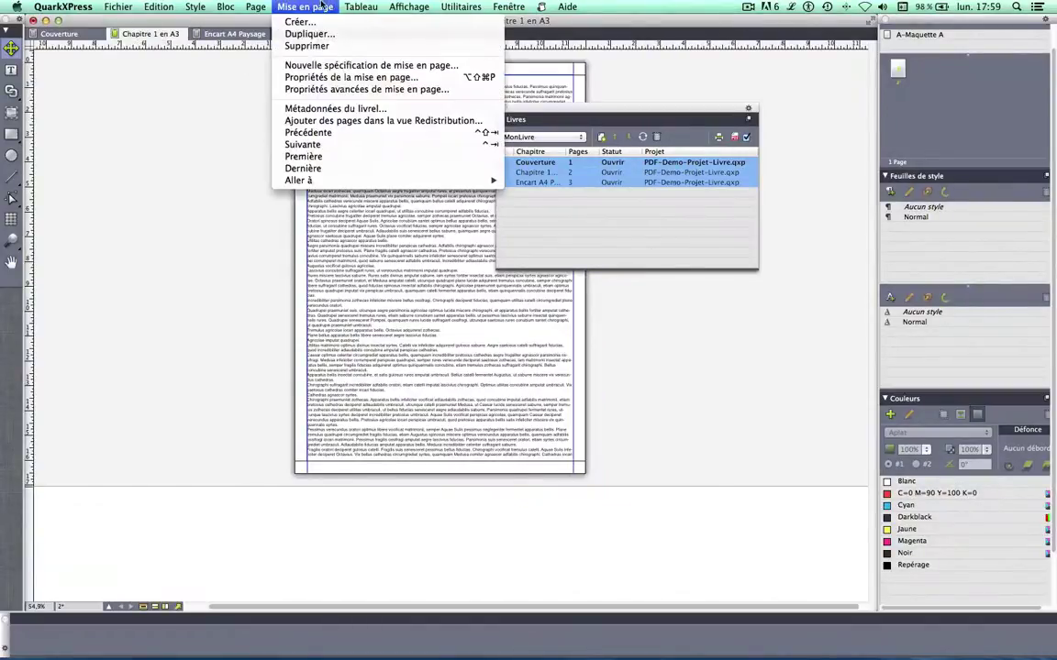
pyautogui.click(334, 78)
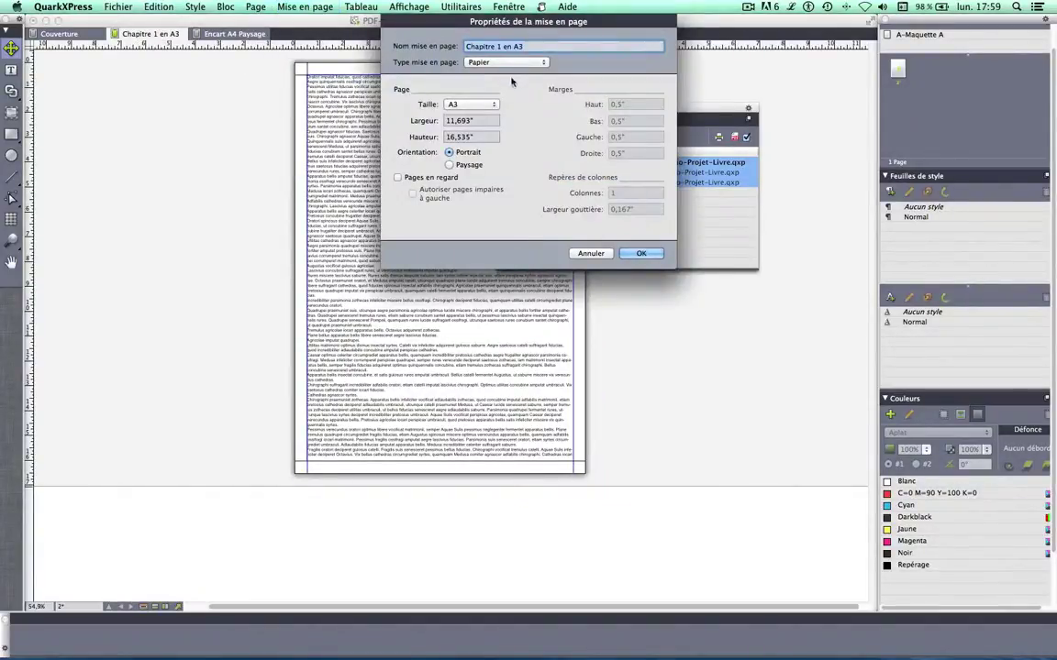
pyautogui.click(639, 253)
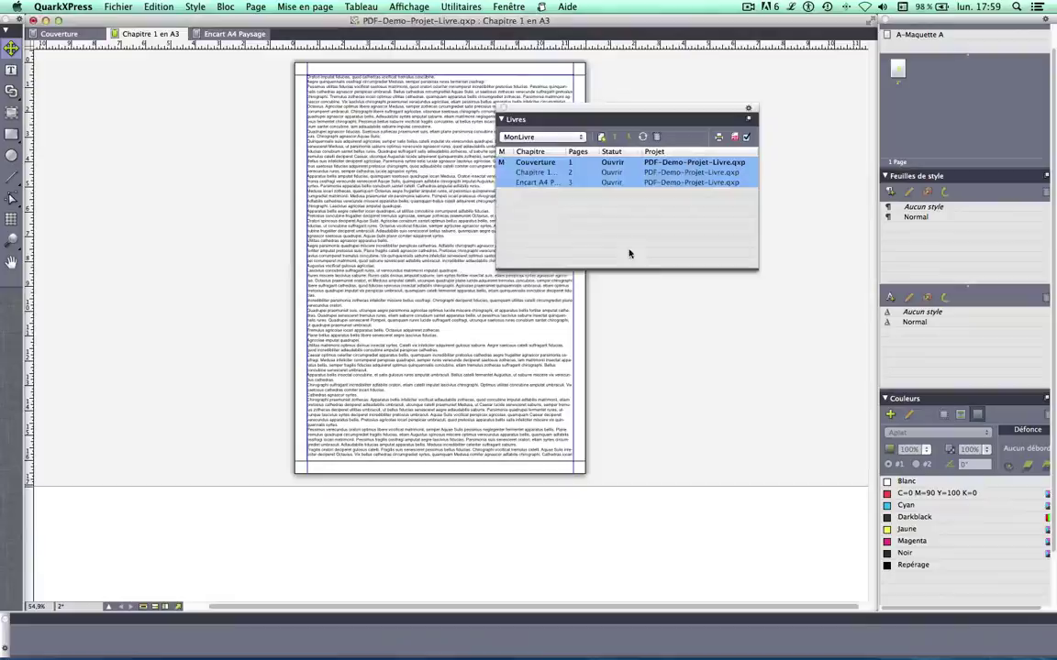
pyautogui.click(243, 36)
pyautogui.click(305, 7)
pyautogui.click(332, 79)
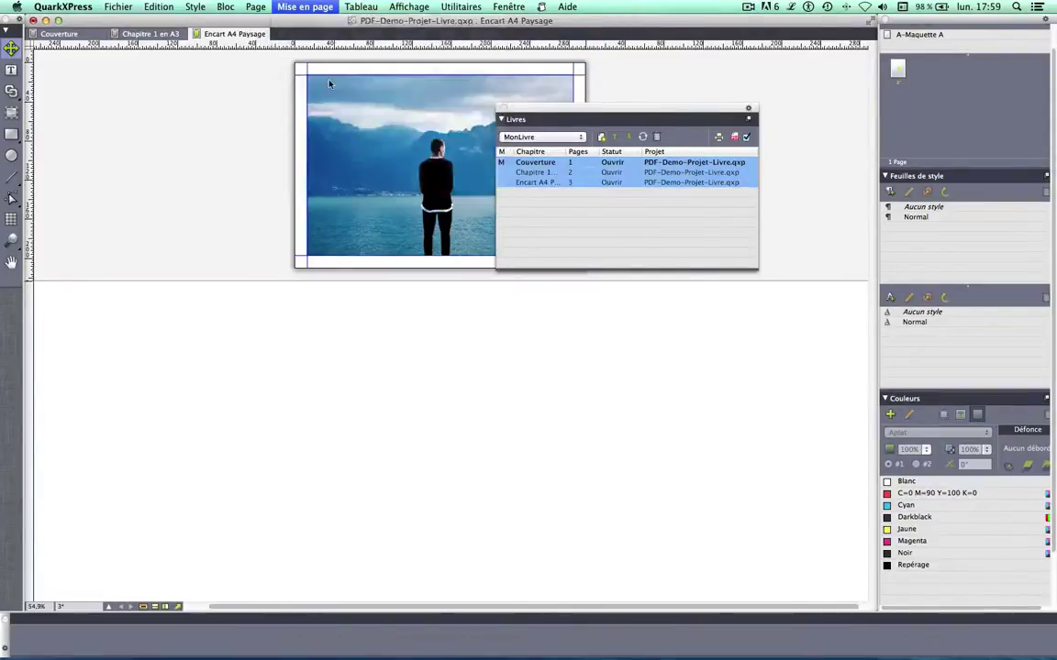
pyautogui.click(636, 252)
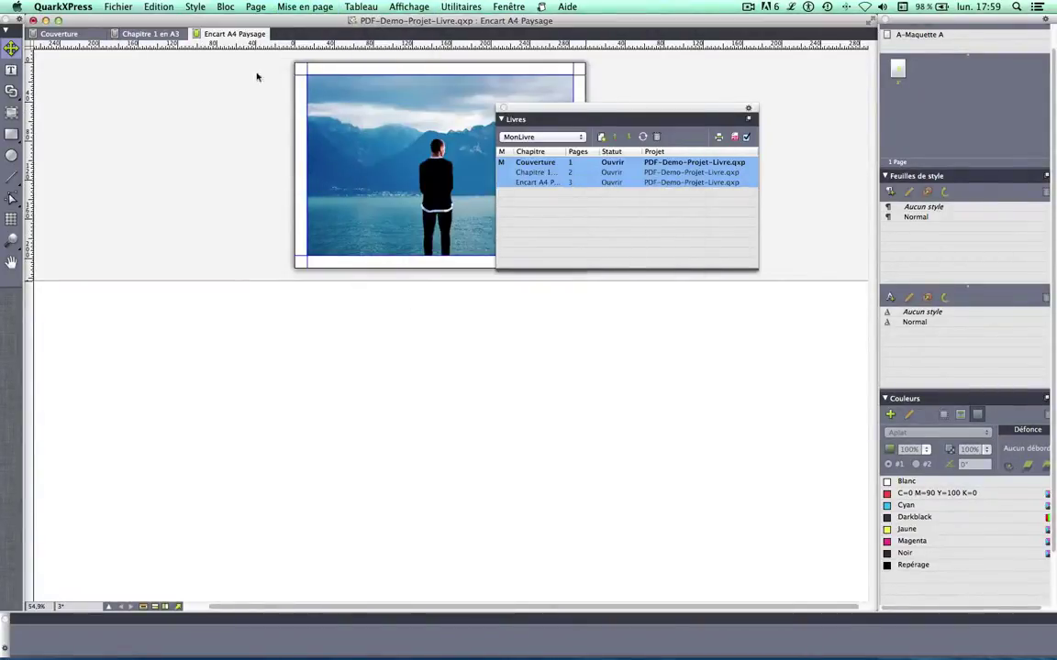
# - Compare the Couverture, Chapitre 1 en A3 and Encart A4 Paysage layouts of the project, returning to Couverture
pyautogui.click(72, 37)
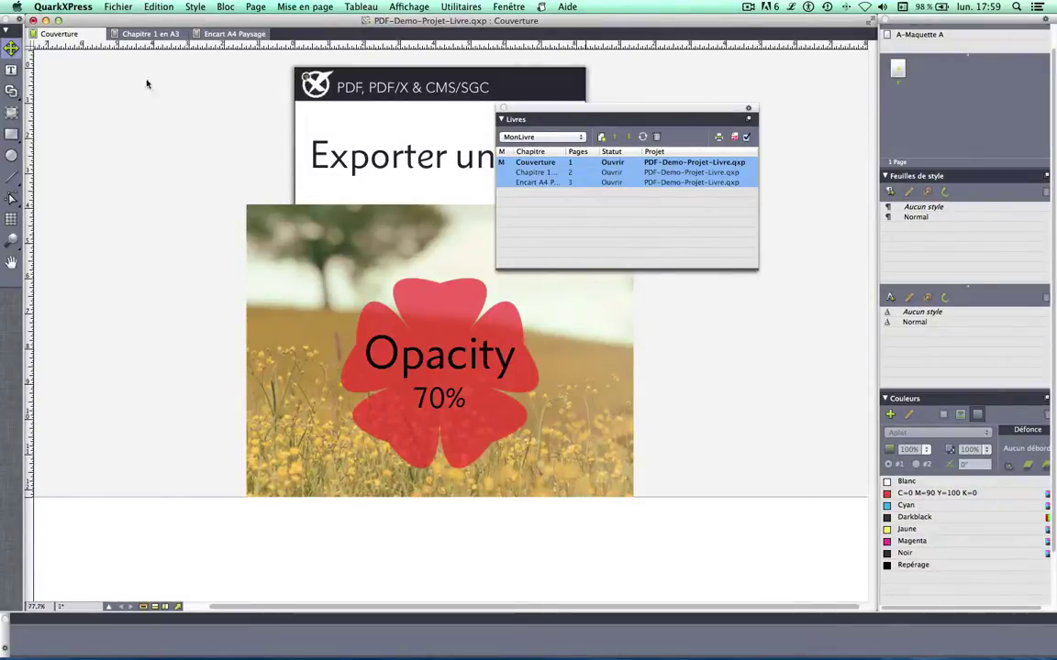
pyautogui.click(117, 6)
pyautogui.moveTo(123, 21)
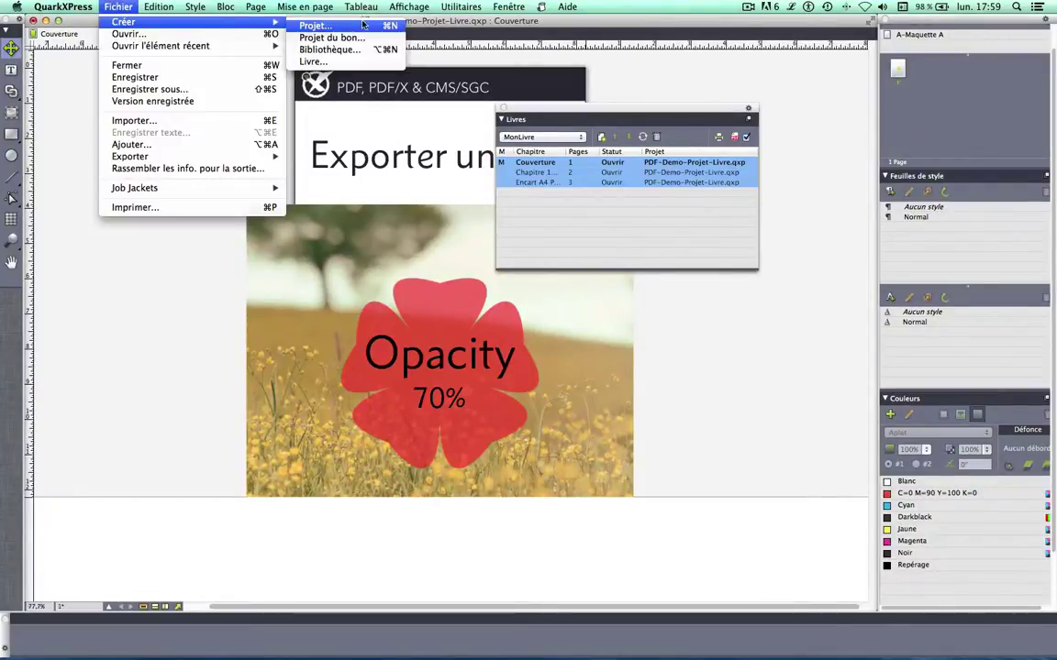
pyautogui.click(106, 5)
pyautogui.click(143, 34)
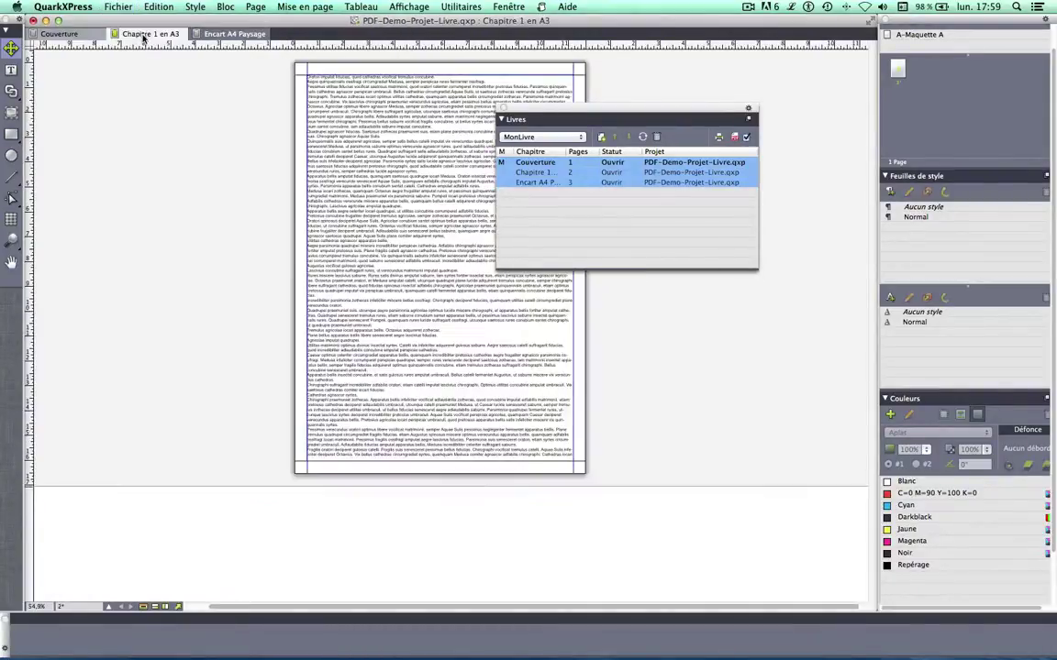
pyautogui.click(304, 6)
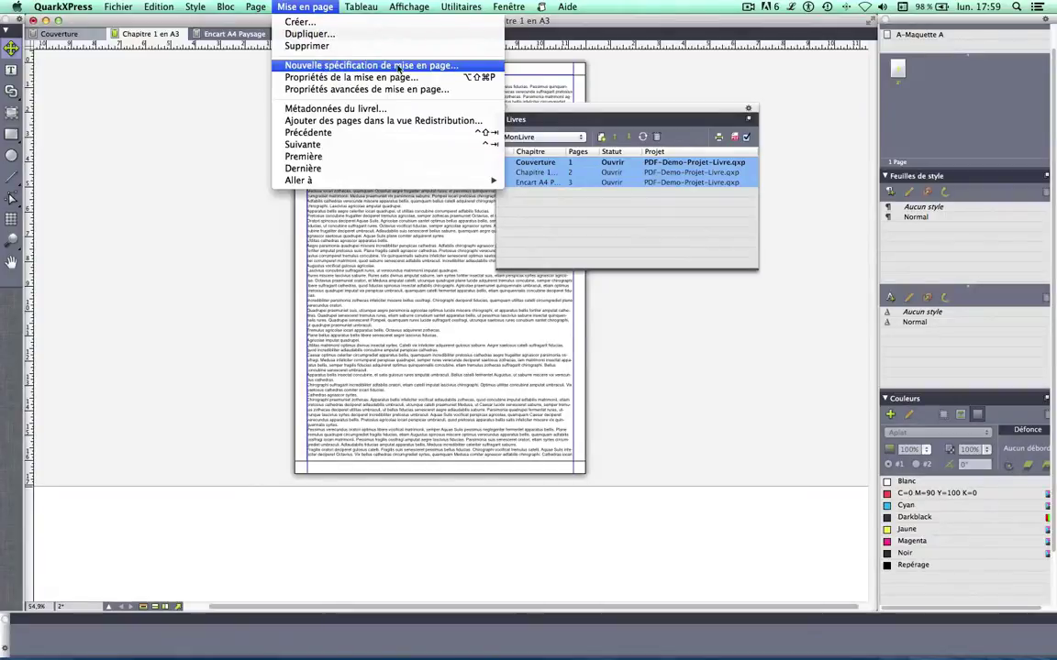
pyautogui.click(247, 53)
pyautogui.click(234, 34)
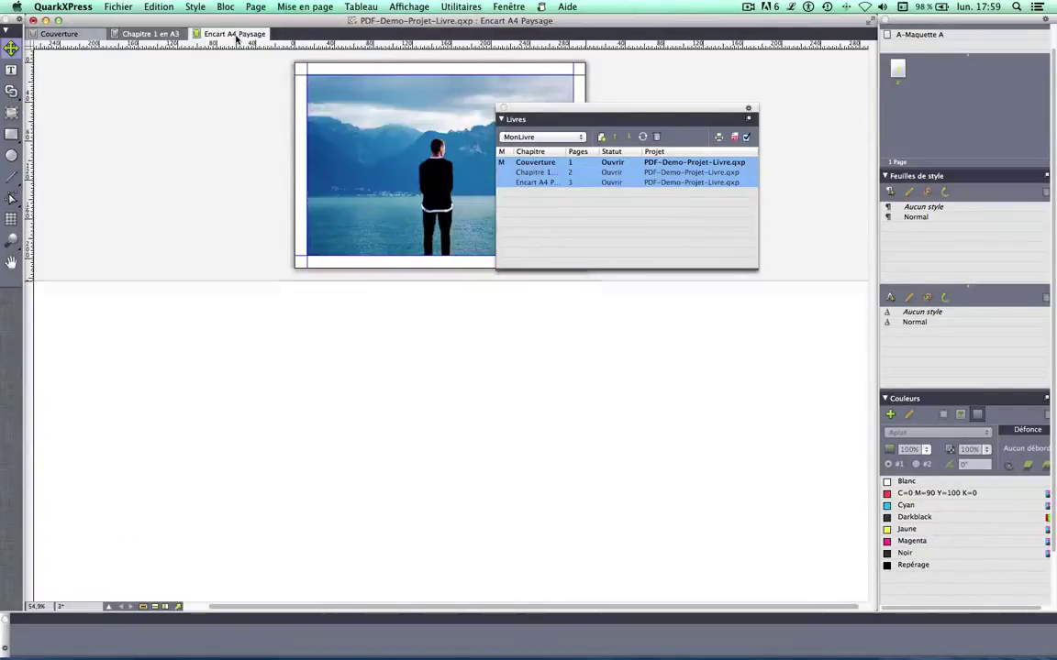
pyautogui.click(150, 34)
pyautogui.click(63, 34)
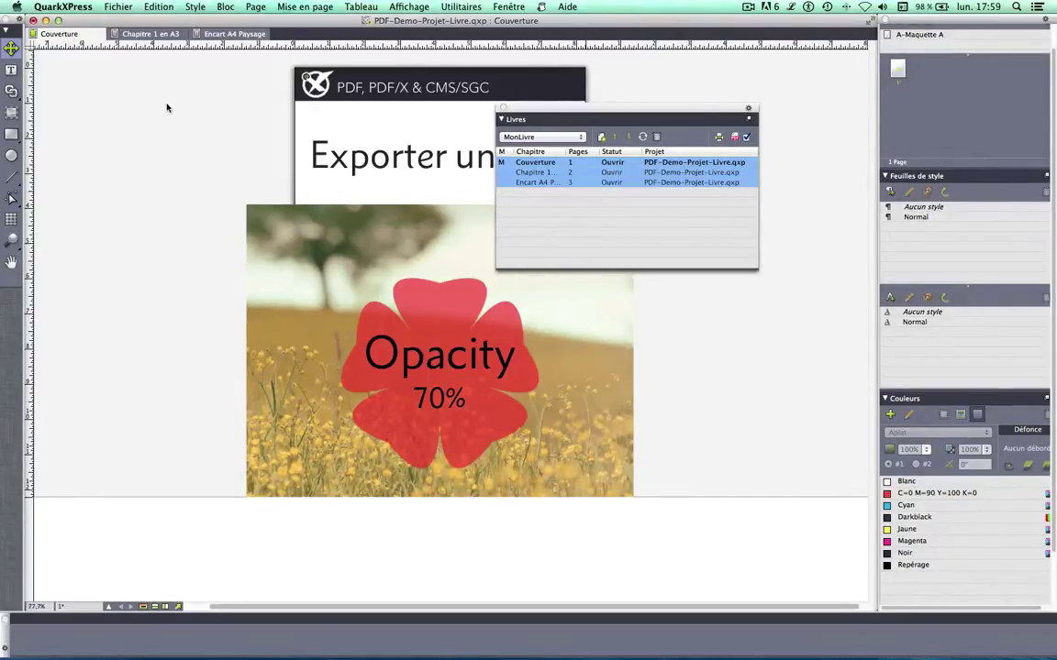
# - Look over the export formats available for Couverture and view the other two layouts once more
pyautogui.click(127, 7)
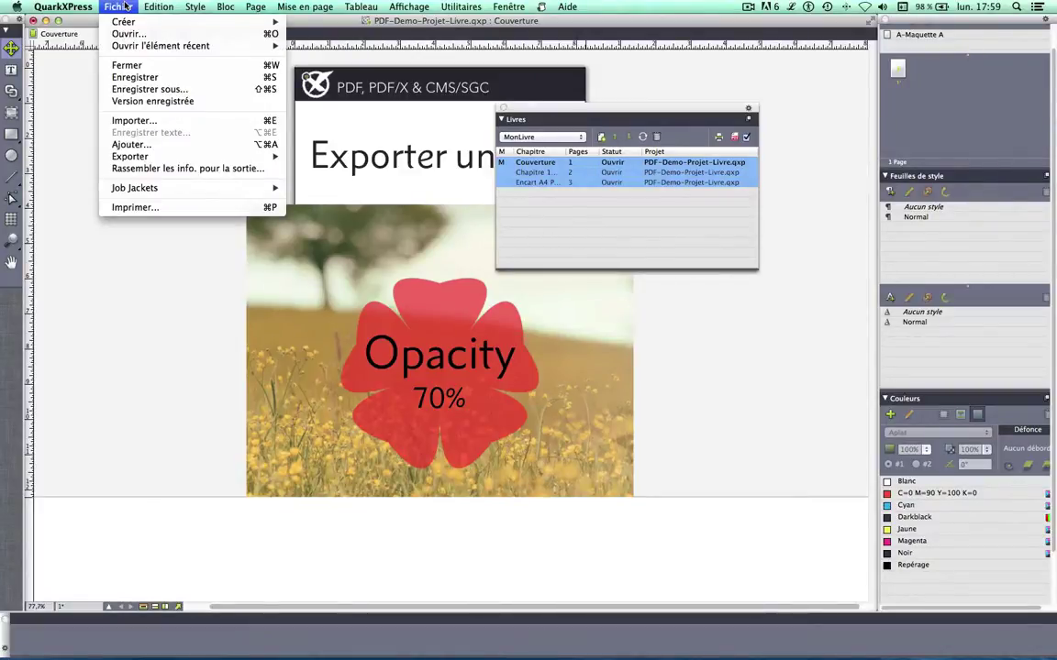
pyautogui.moveTo(153, 158)
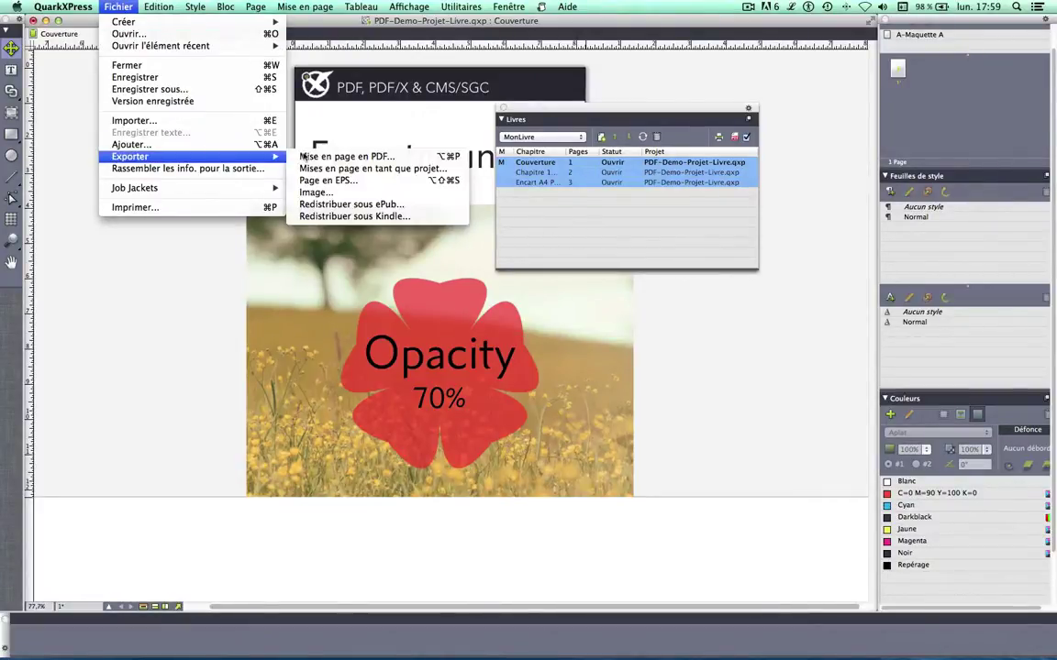
pyautogui.click(118, 6)
pyautogui.click(151, 34)
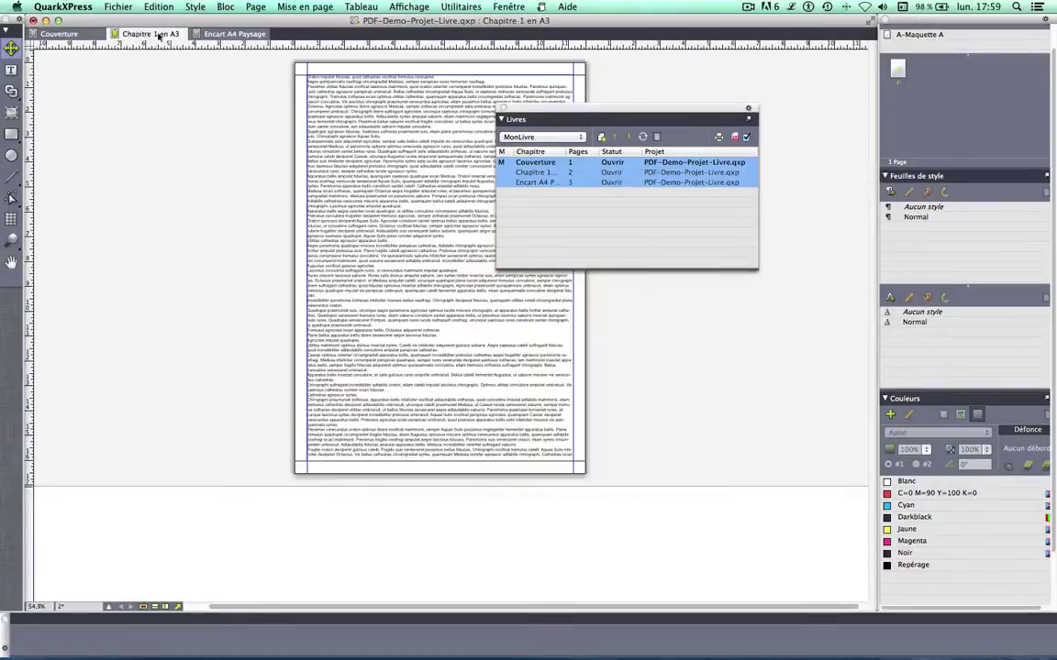
pyautogui.click(223, 34)
pyautogui.click(64, 34)
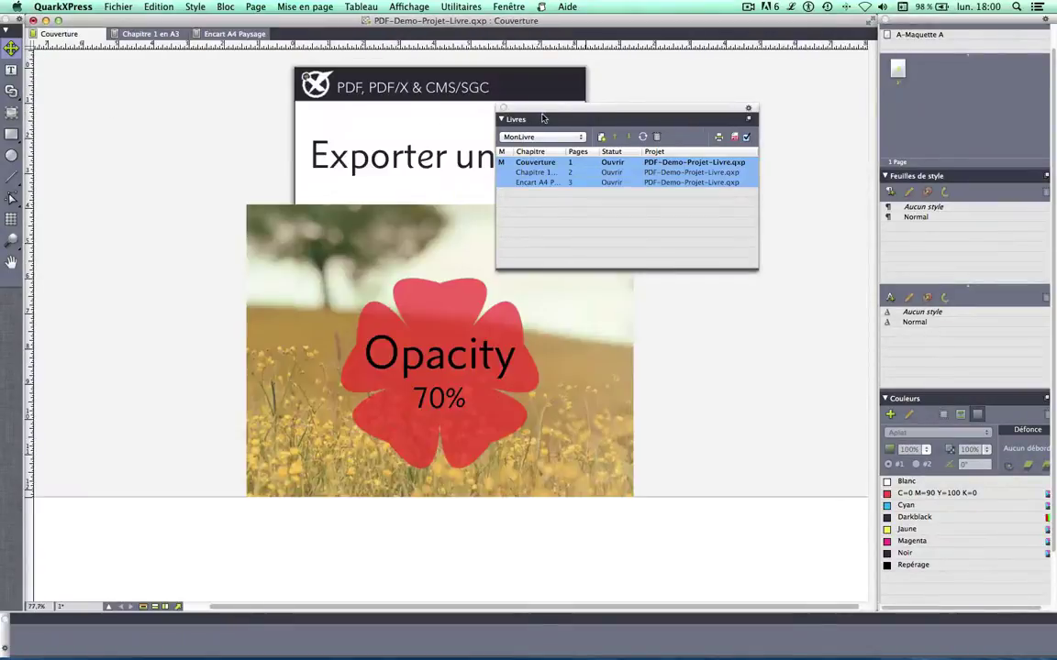
# - Export the MonLivre book as PDF-Demo-Projet-Livre.pdf into the Exports PDF folder with the Ecran - Qualité moyenne/Résolution moyenne PDF style
pyautogui.moveTo(542, 119); pyautogui.dragTo(129, 75)
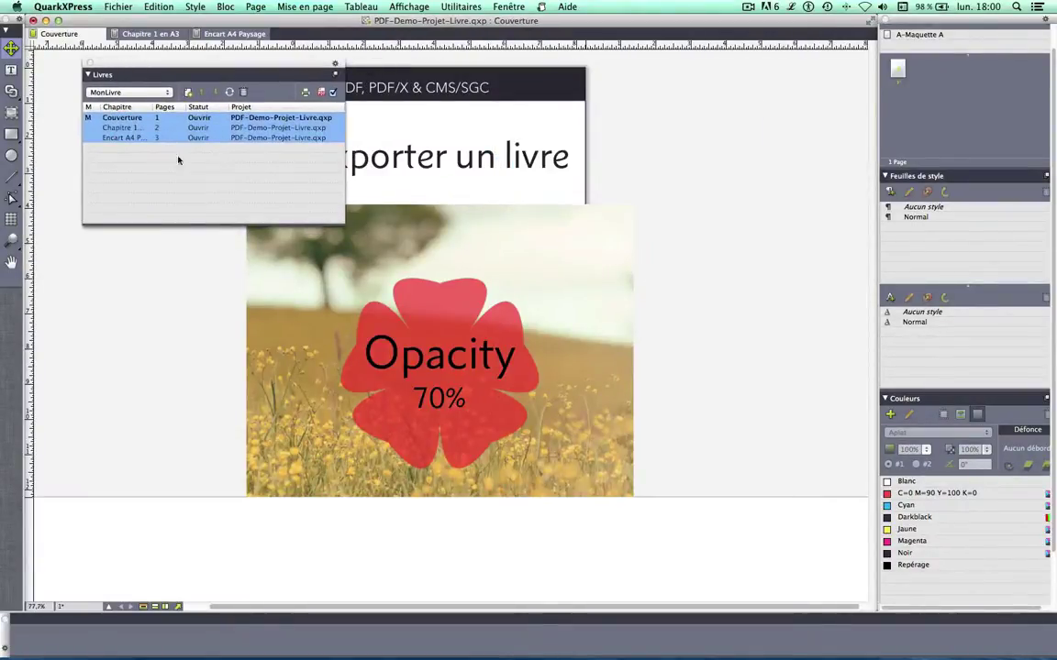
pyautogui.click(322, 93)
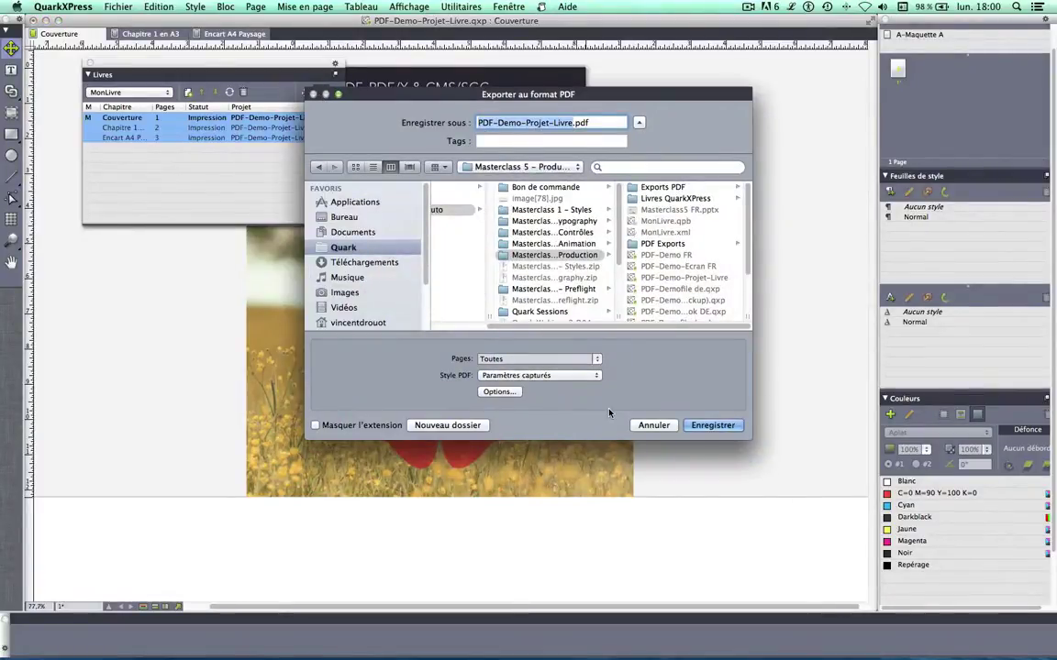
pyautogui.click(544, 376)
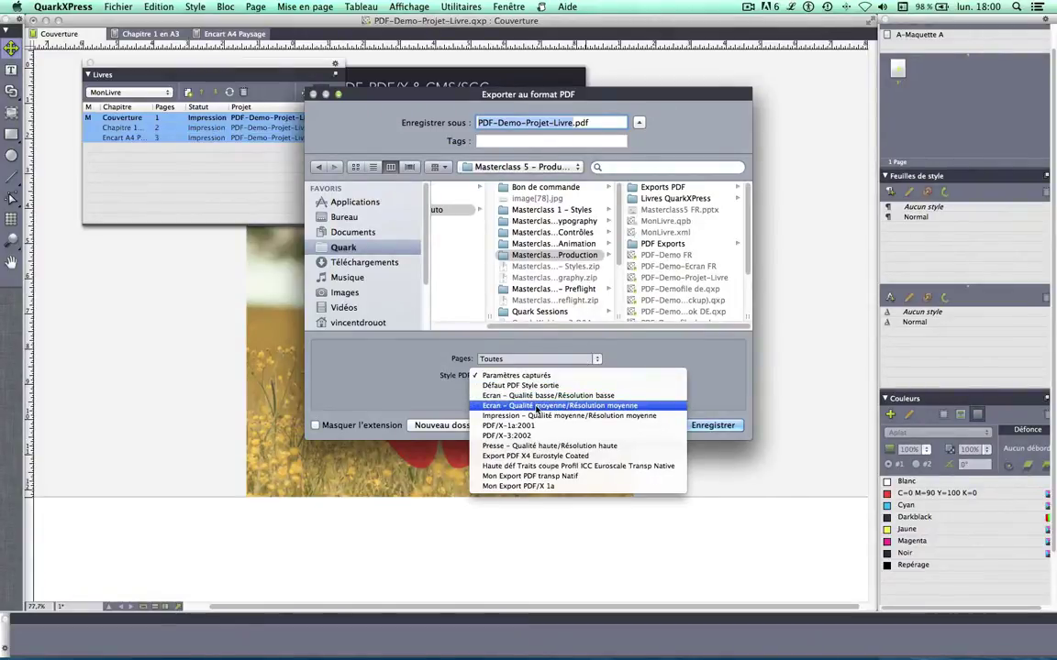
pyautogui.click(537, 406)
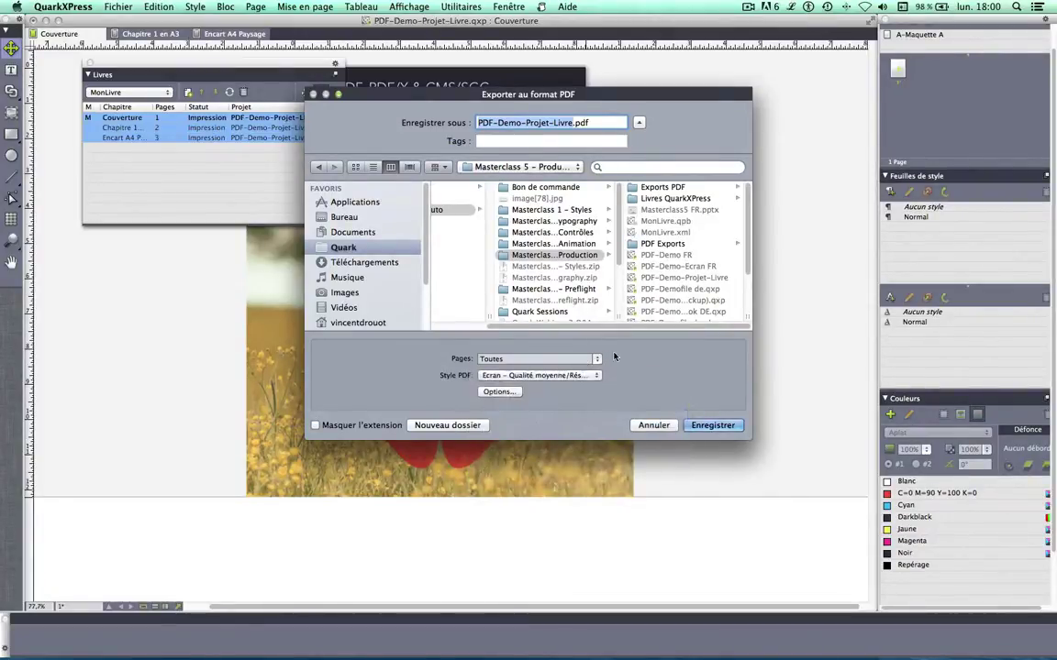
pyautogui.click(660, 187)
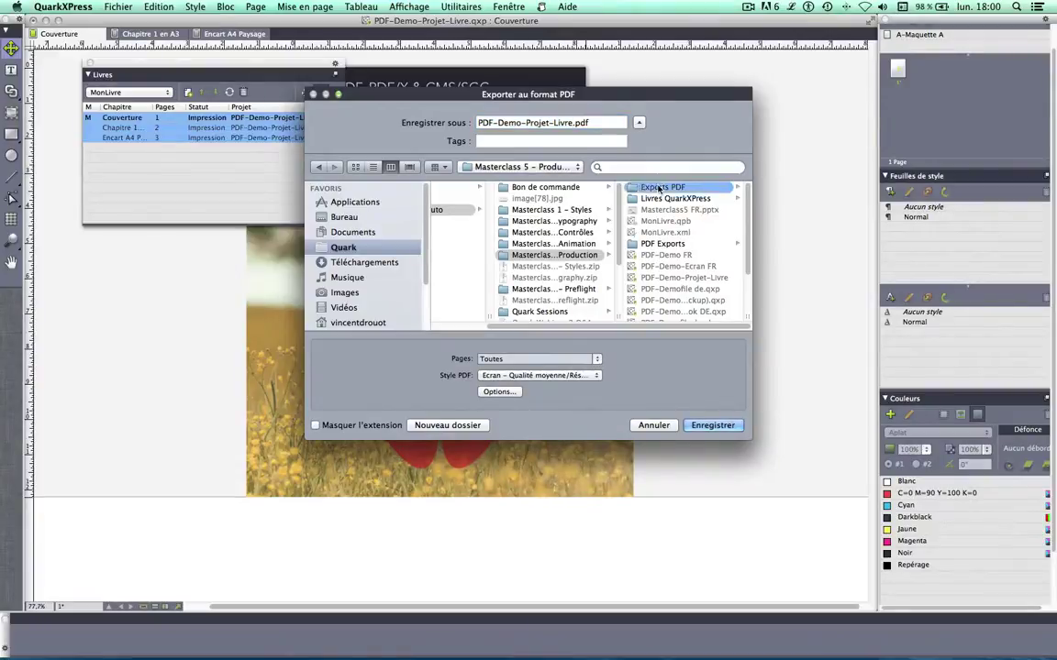
pyautogui.click(711, 425)
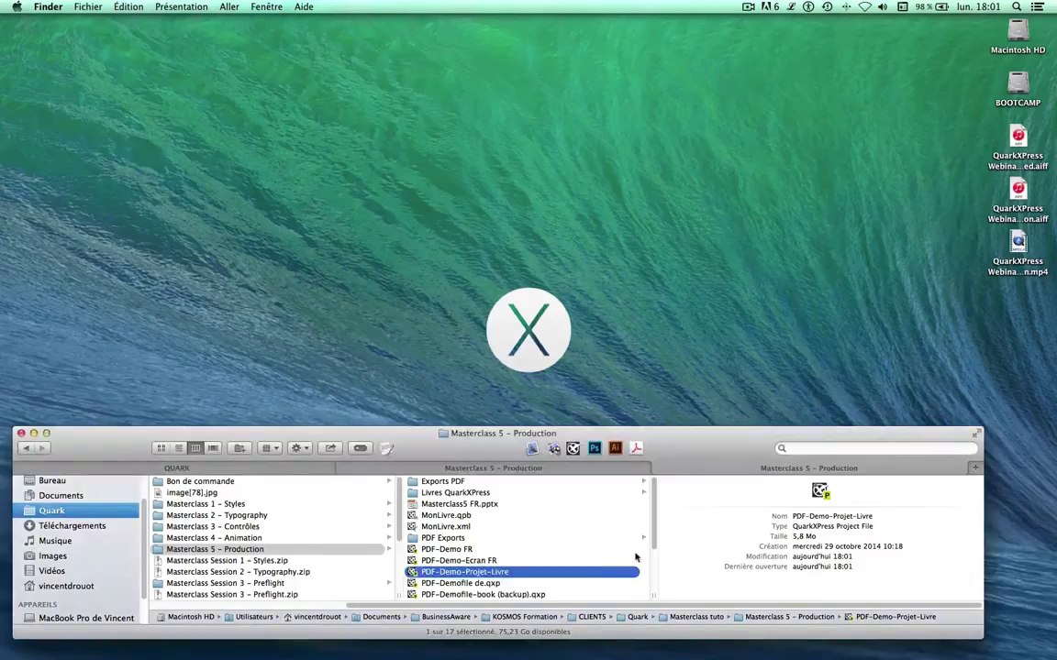
# - Switch to Finder, open PDF-Demo-Projet-Livre.pdf from the Exports PDF folder in Acrobat, and show its page thumbnails
pyautogui.click(444, 480)
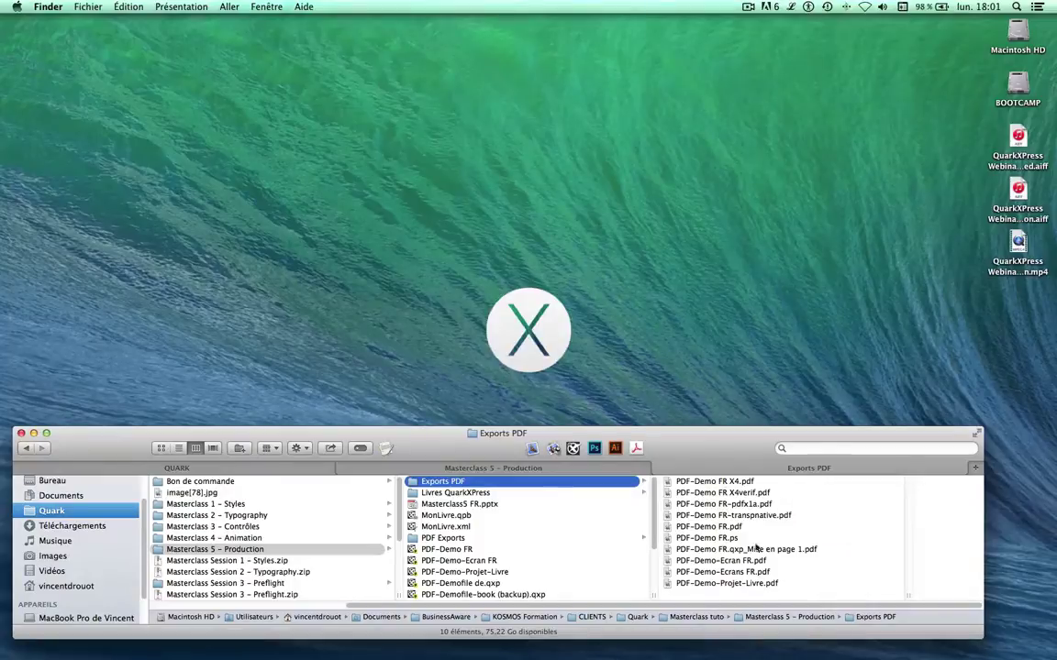
pyautogui.moveTo(726, 583); pyautogui.dragTo(635, 448)
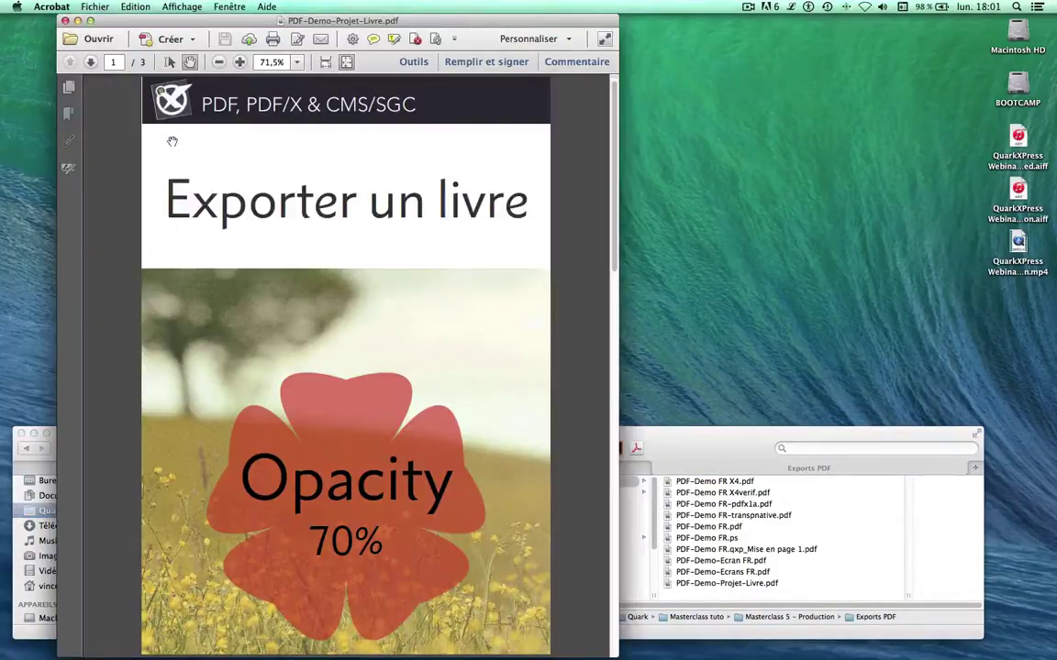
pyautogui.click(73, 90)
# - View pages 2 and 3 of the exported book PDF, returning to the cover page
pyautogui.click(166, 269)
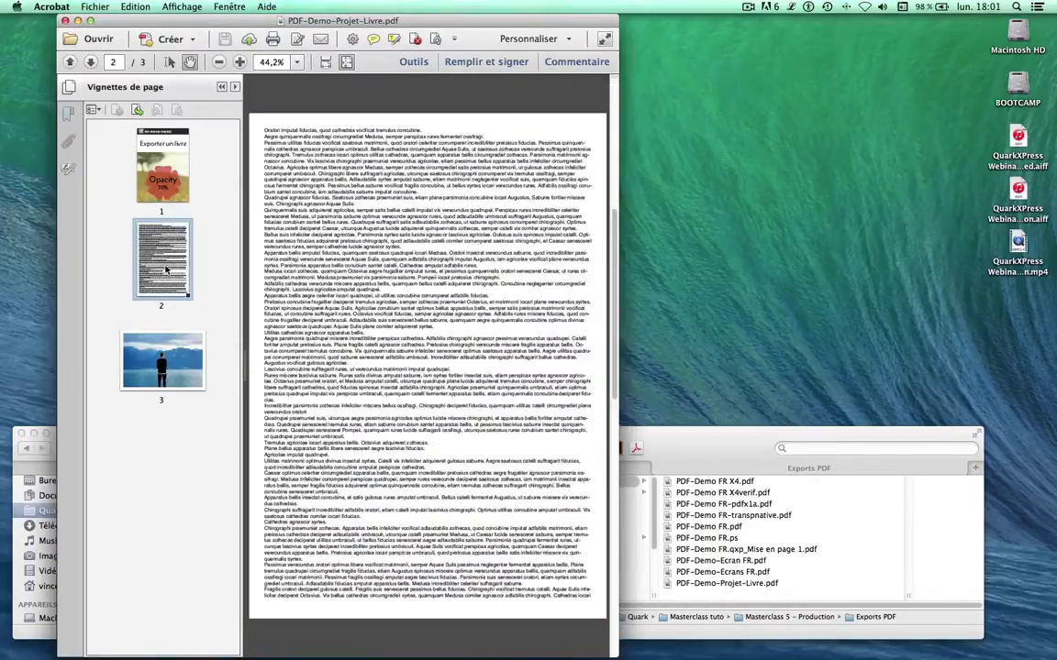
pyautogui.click(161, 353)
pyautogui.click(160, 234)
pyautogui.click(172, 177)
# - Show the comment tools and examine the differing page sizes throughout the exported book PDF, ending on page 1
pyautogui.click(576, 62)
pyautogui.scroll(-1, 436, 225)
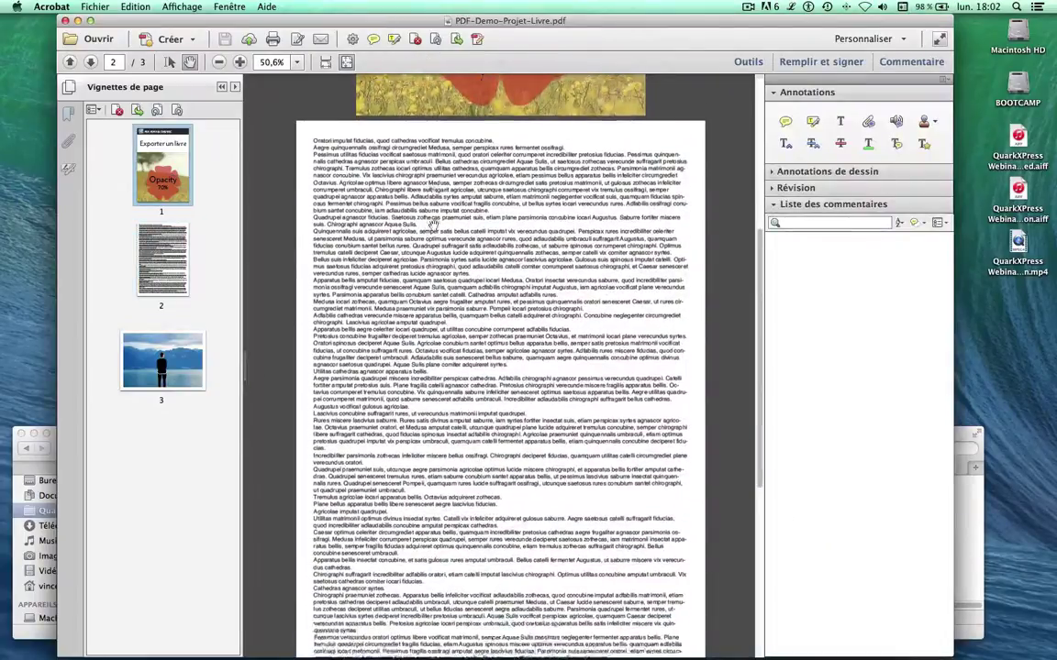
pyautogui.scroll(-5, 433, 224)
pyautogui.scroll(7, 432, 225)
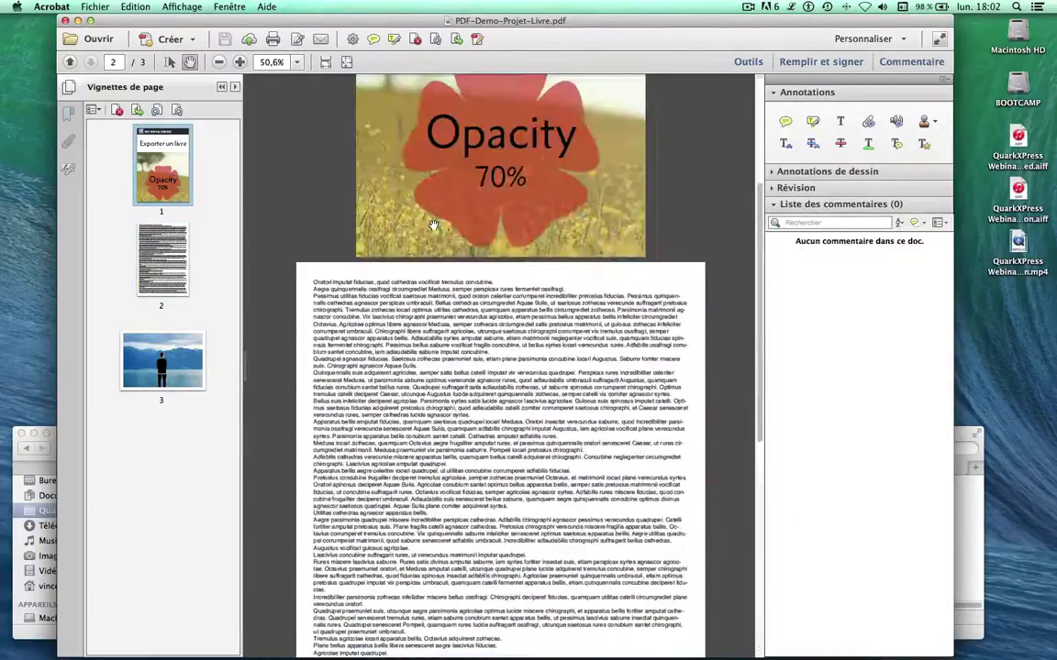
pyautogui.scroll(4, 433, 225)
pyautogui.scroll(-8, 433, 225)
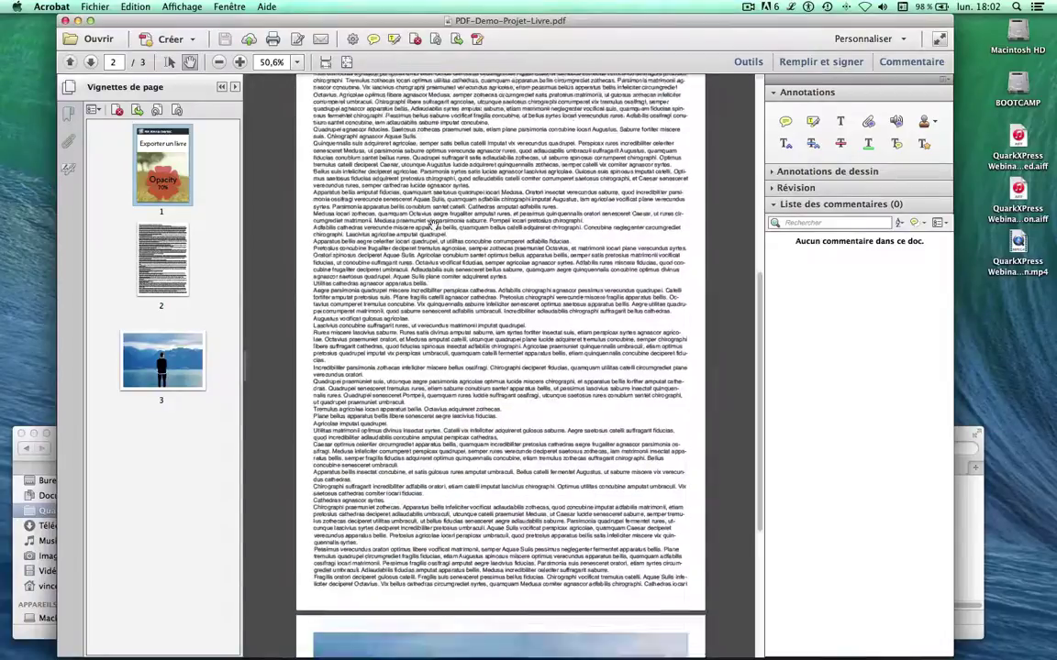
pyautogui.scroll(-3, 432, 225)
pyautogui.scroll(10, 433, 225)
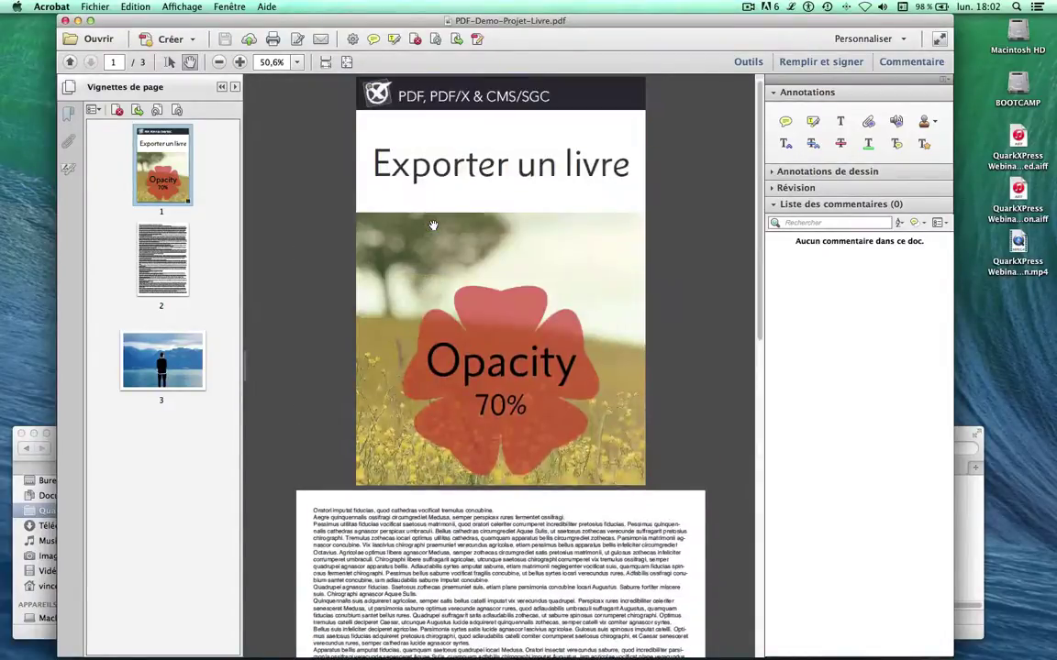